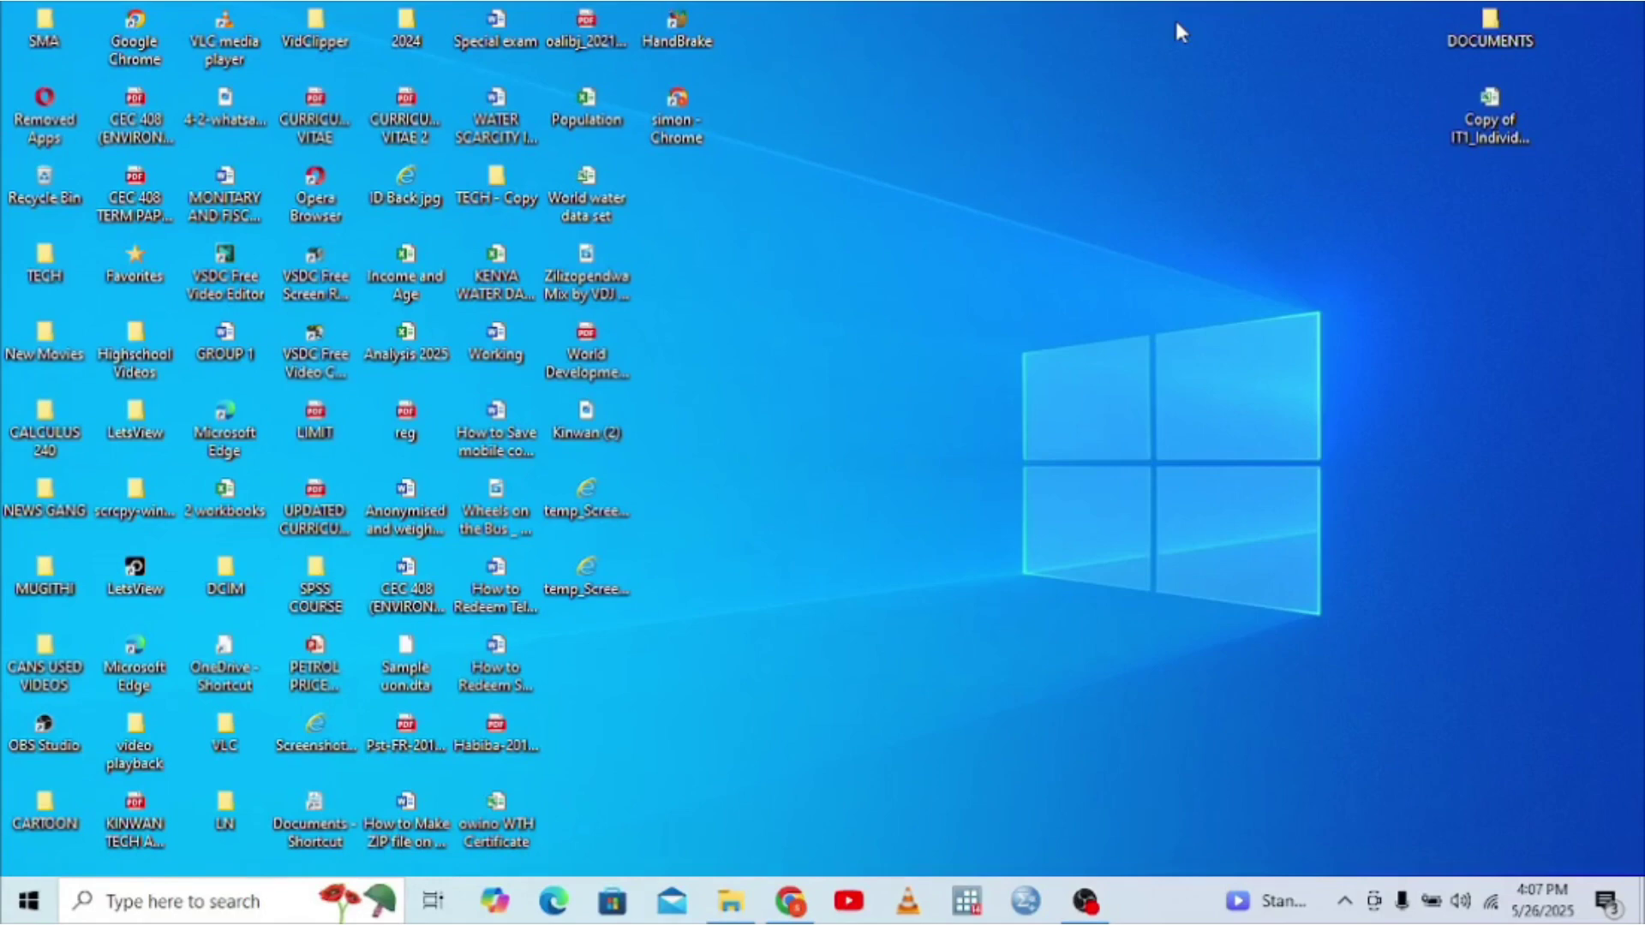
# - Search Chrome for 'i tax' and open the iTax - KRA portal result
pyautogui.click(789, 902)
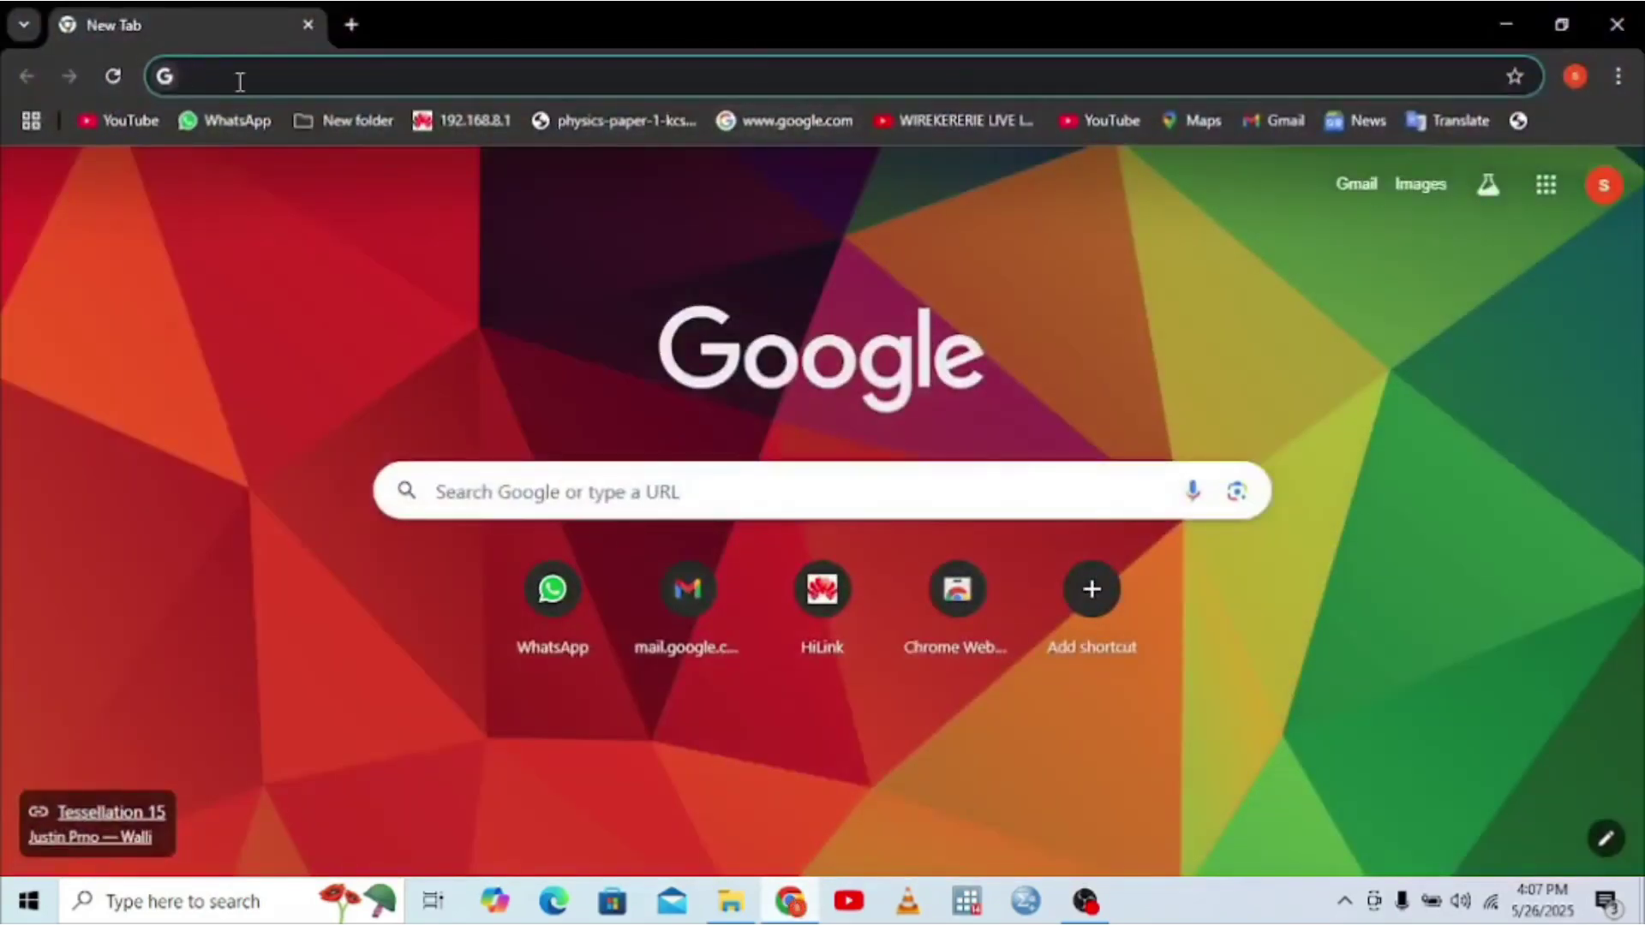
pyautogui.click(239, 77)
pyautogui.write('i tax')
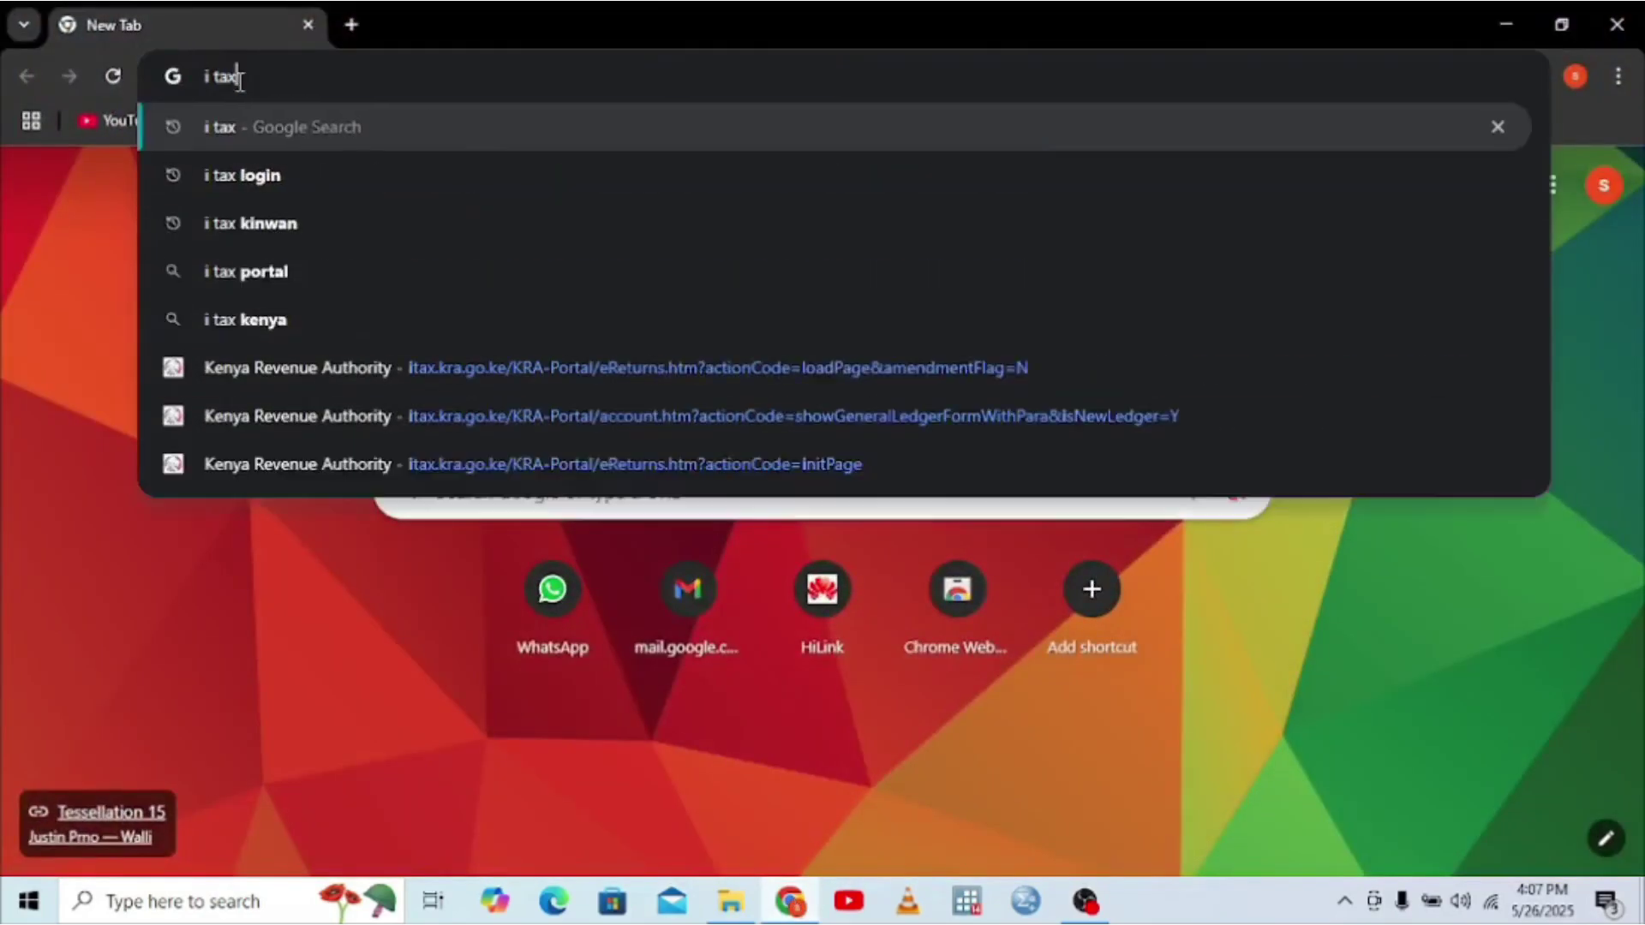
pyautogui.press('Return')
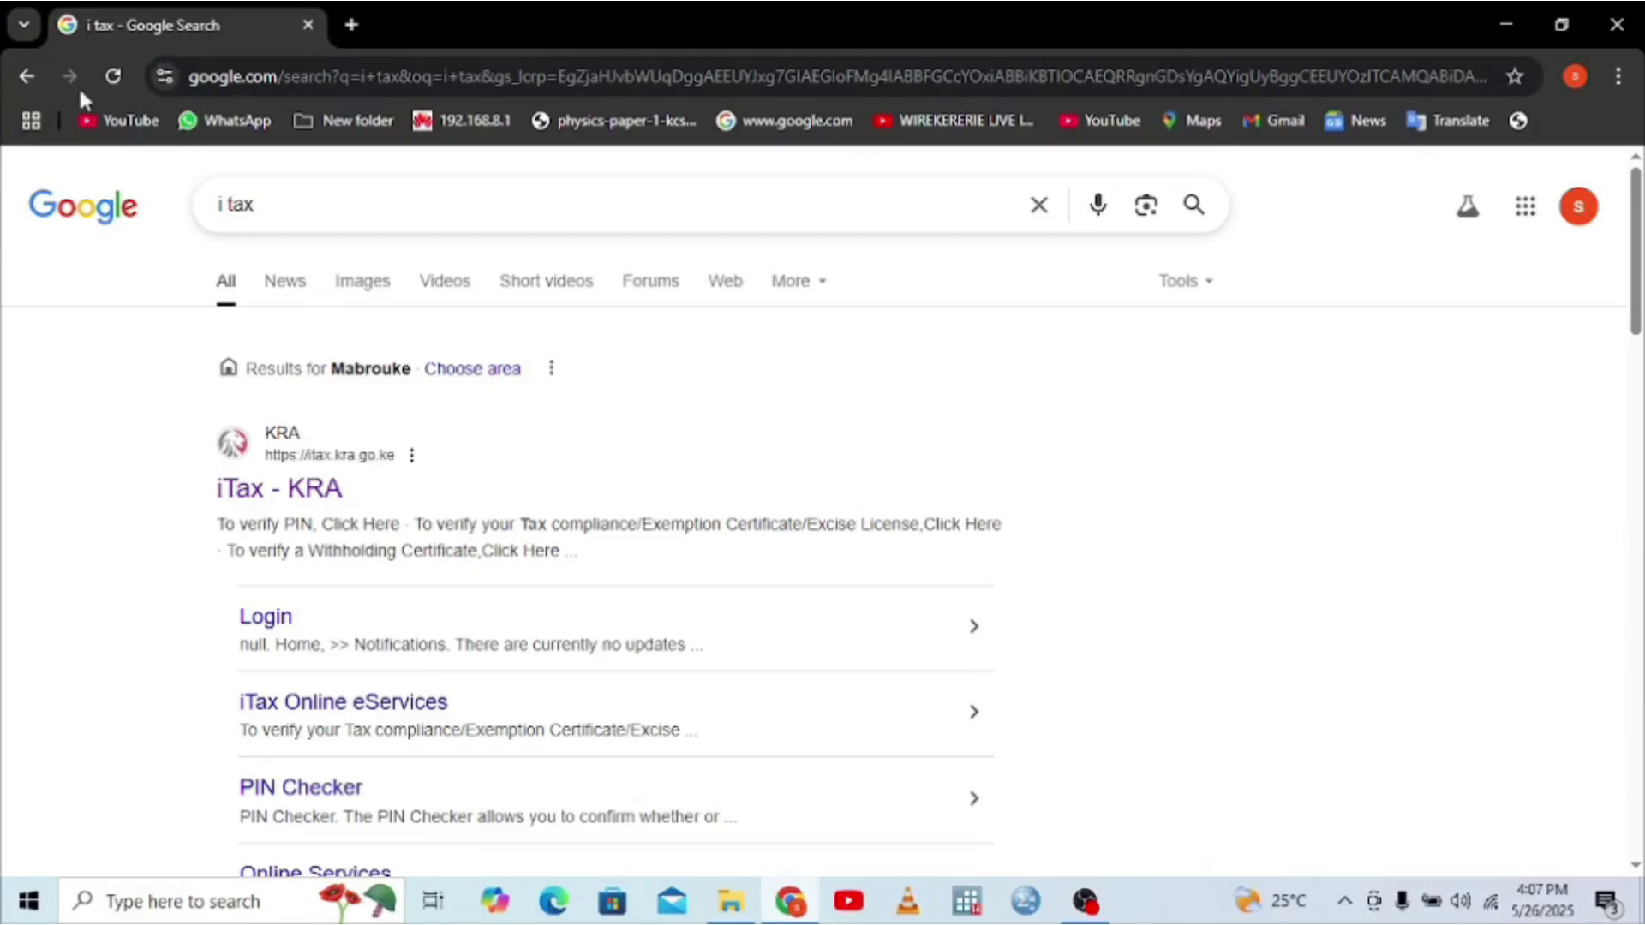
pyautogui.click(286, 496)
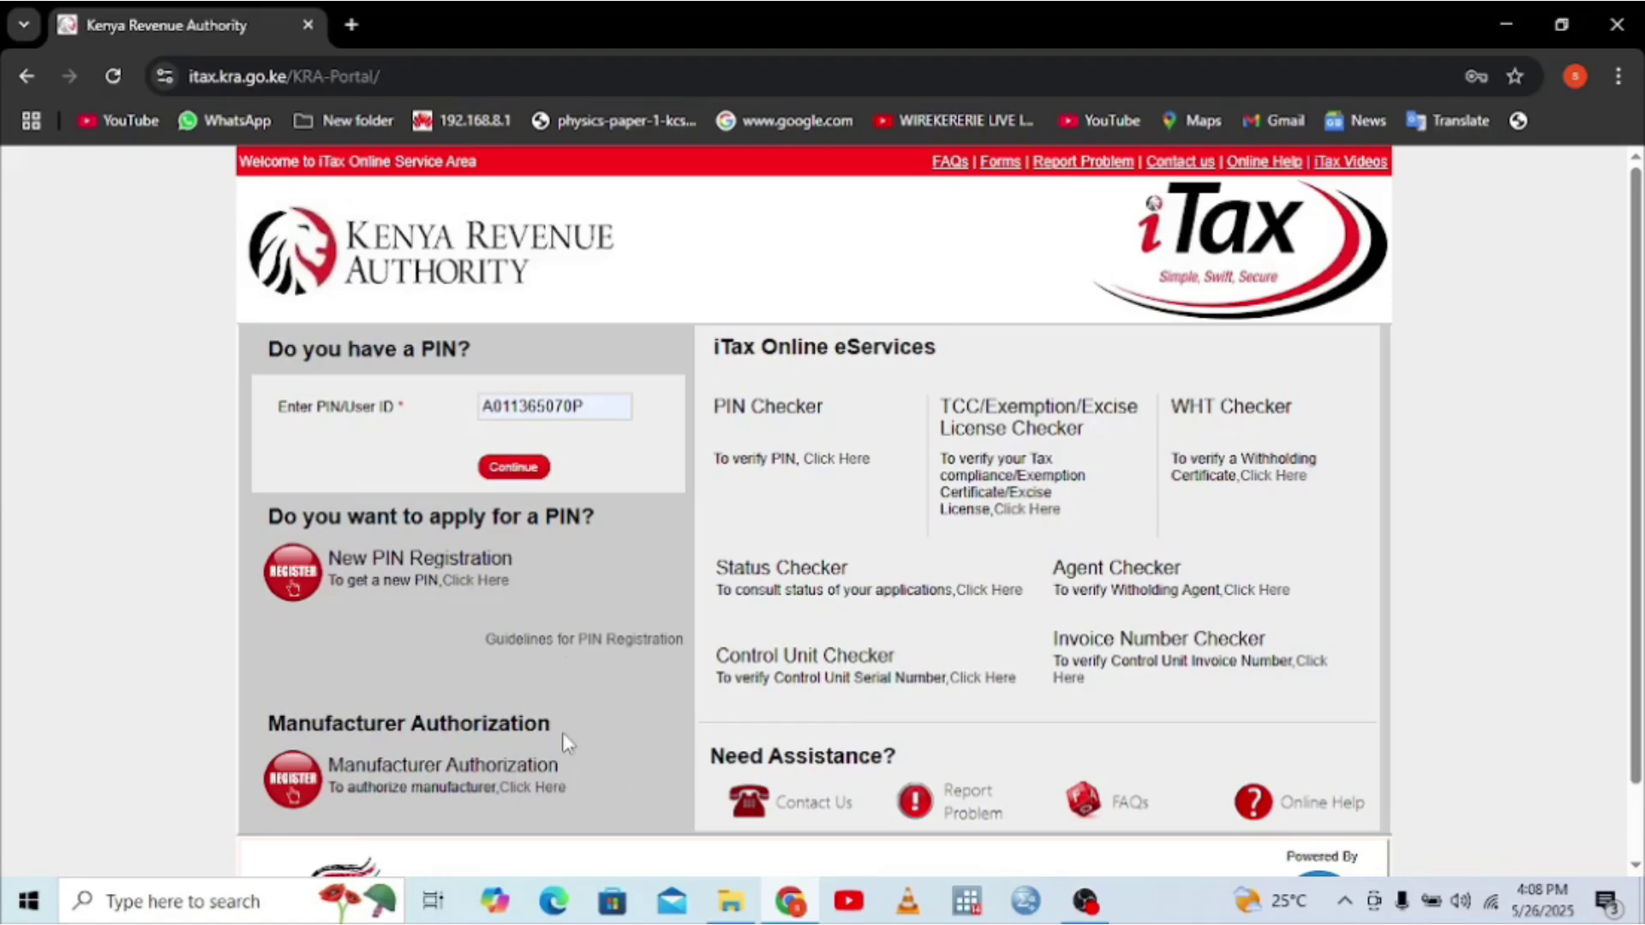
# - Log in with the taxpayer's PIN and security stamp answer, then close the announcement box
pyautogui.click(496, 467)
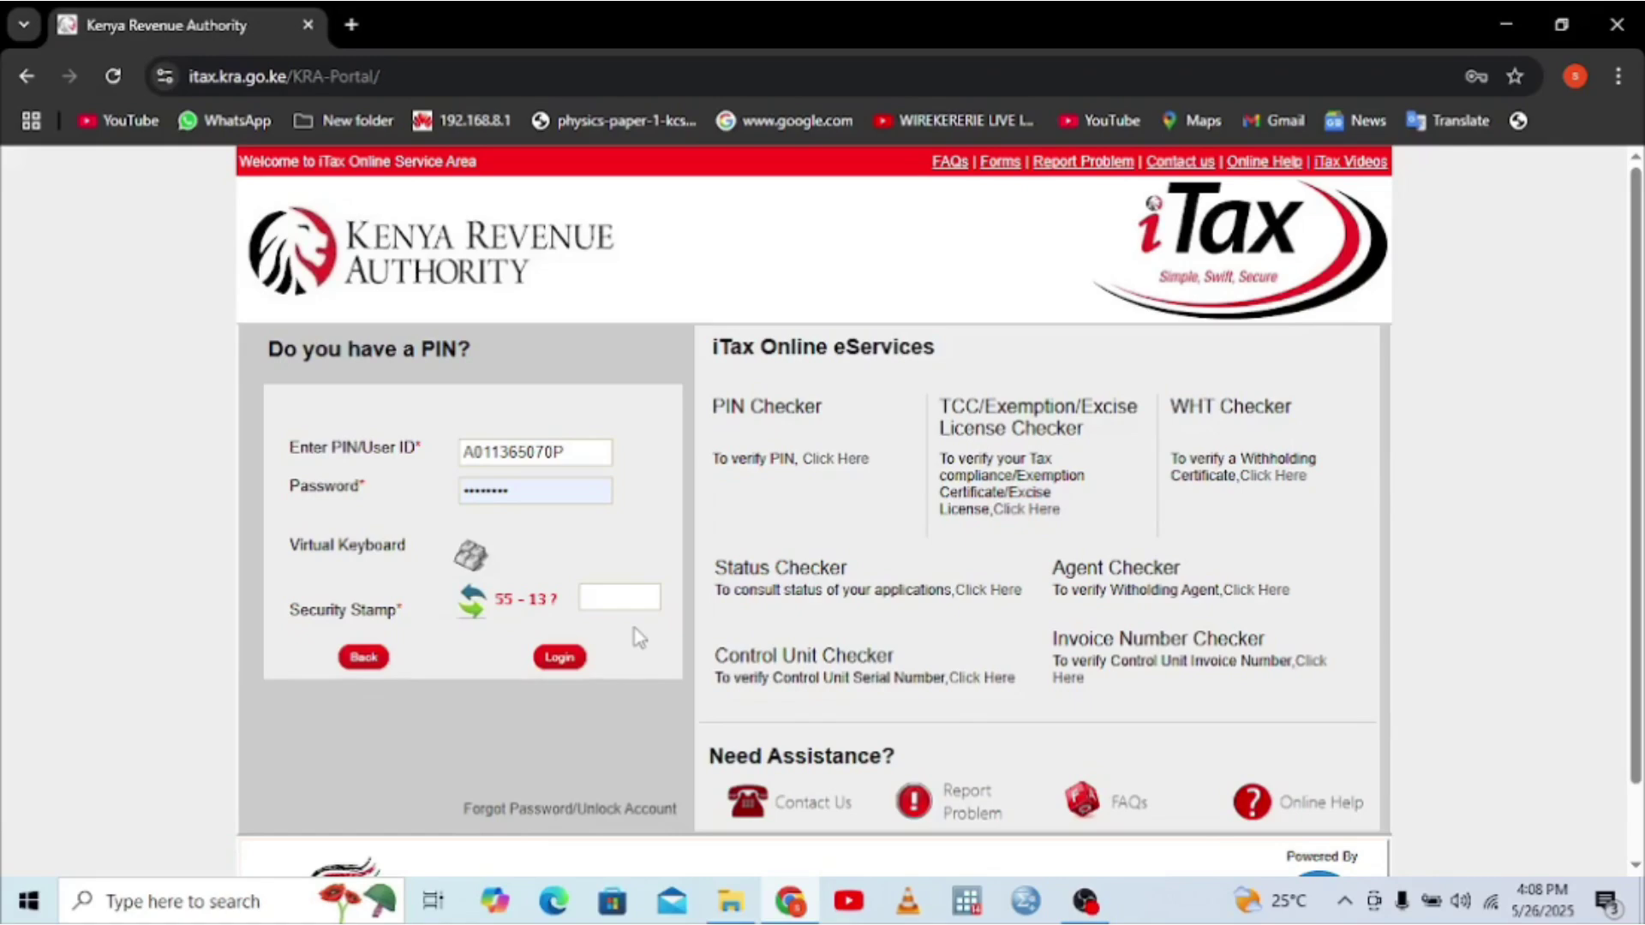
pyautogui.click(615, 599)
pyautogui.write('42')
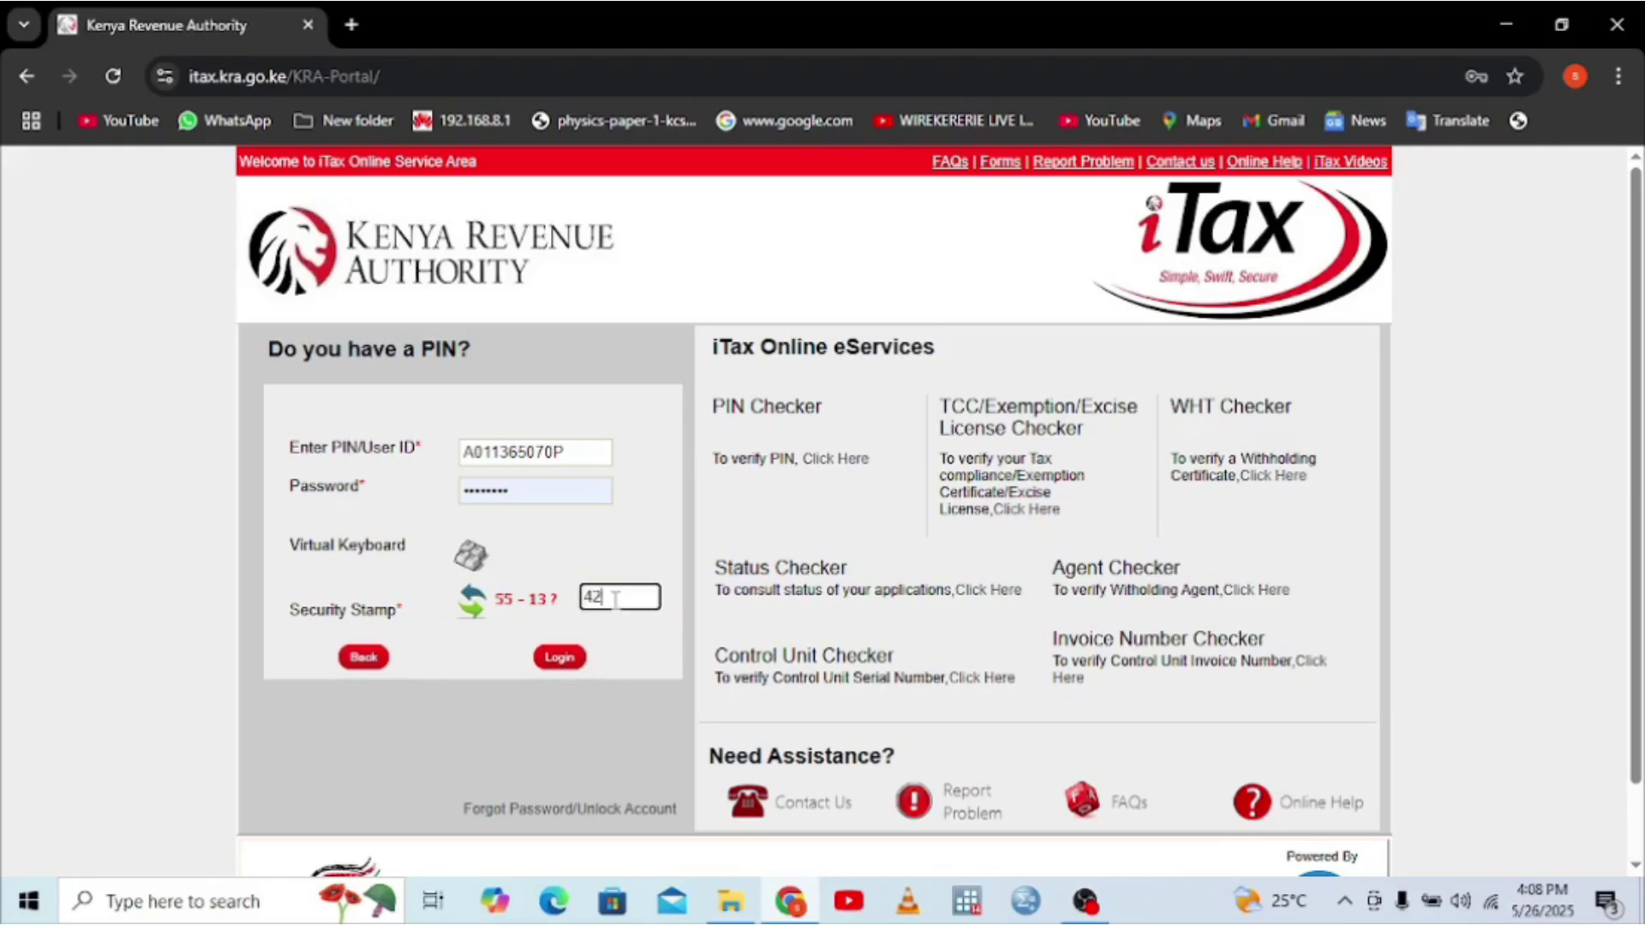
pyautogui.click(558, 658)
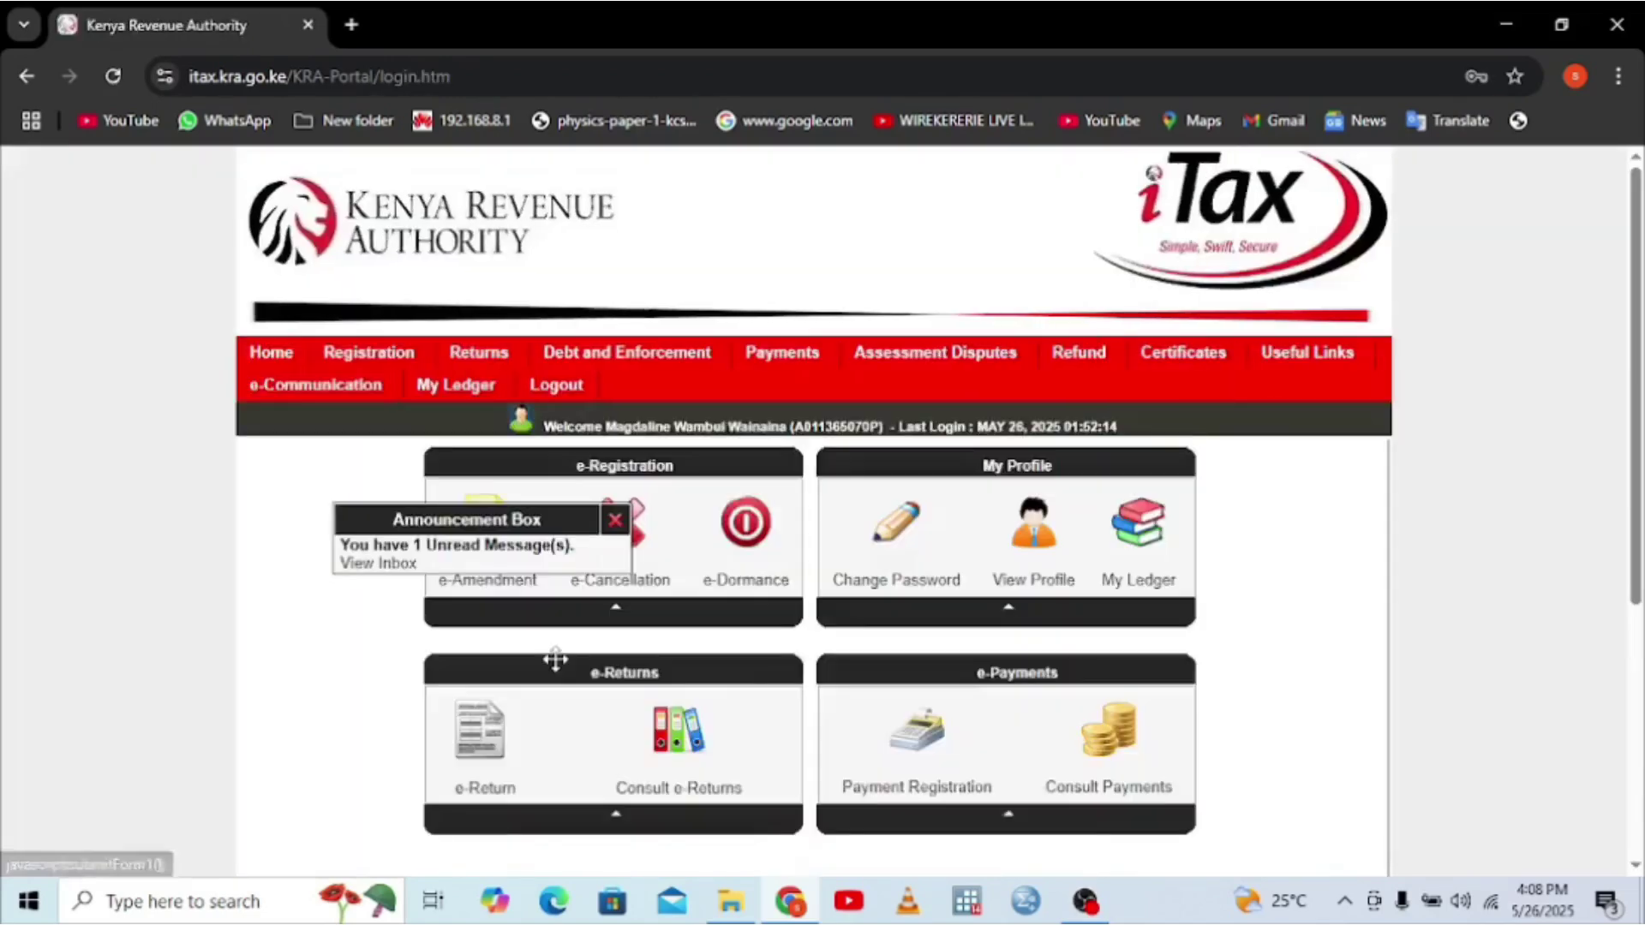
pyautogui.click(616, 522)
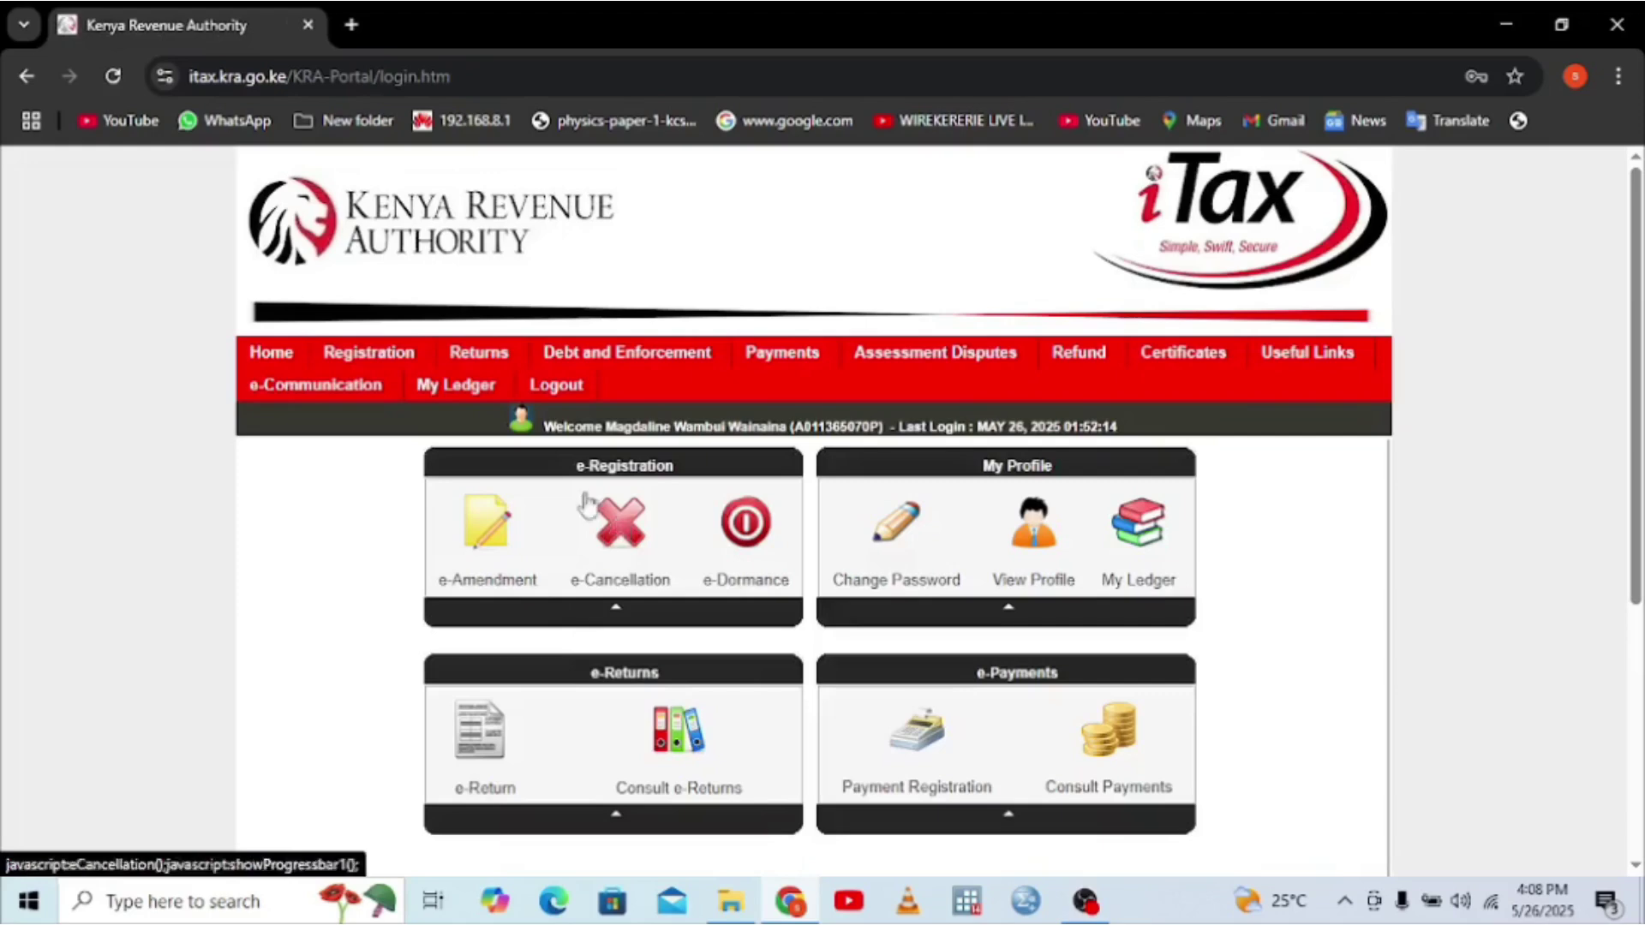
# - Start a File Return for the Income Tax - Resident Individual obligation and acknowledge the alert
pyautogui.moveTo(480, 356)
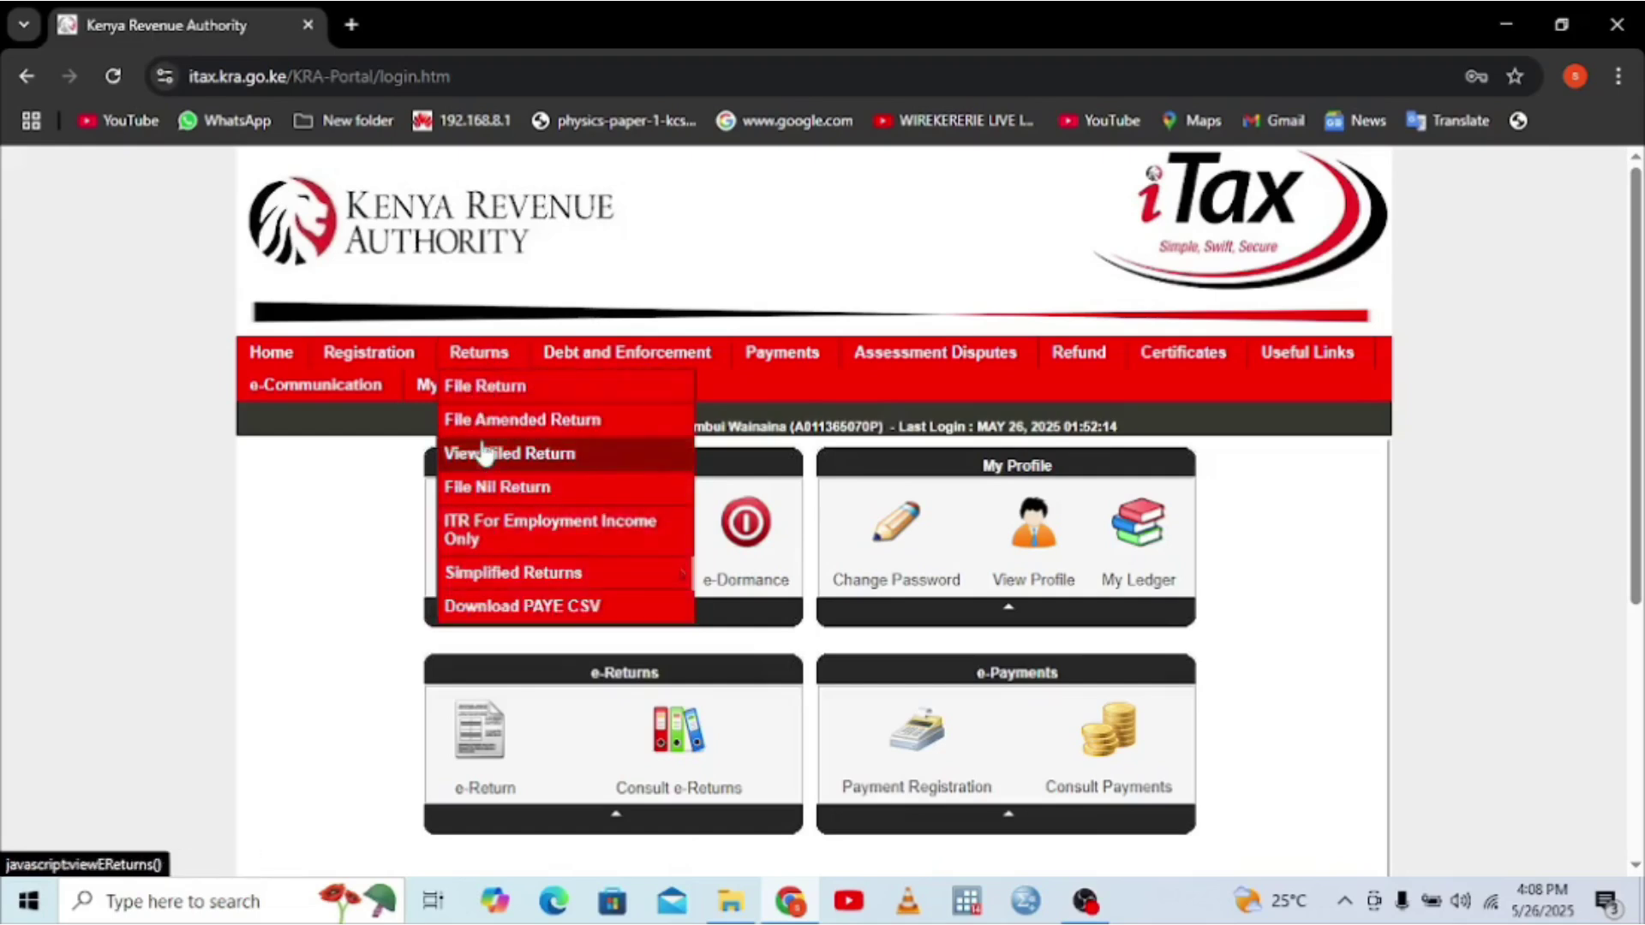
pyautogui.click(514, 552)
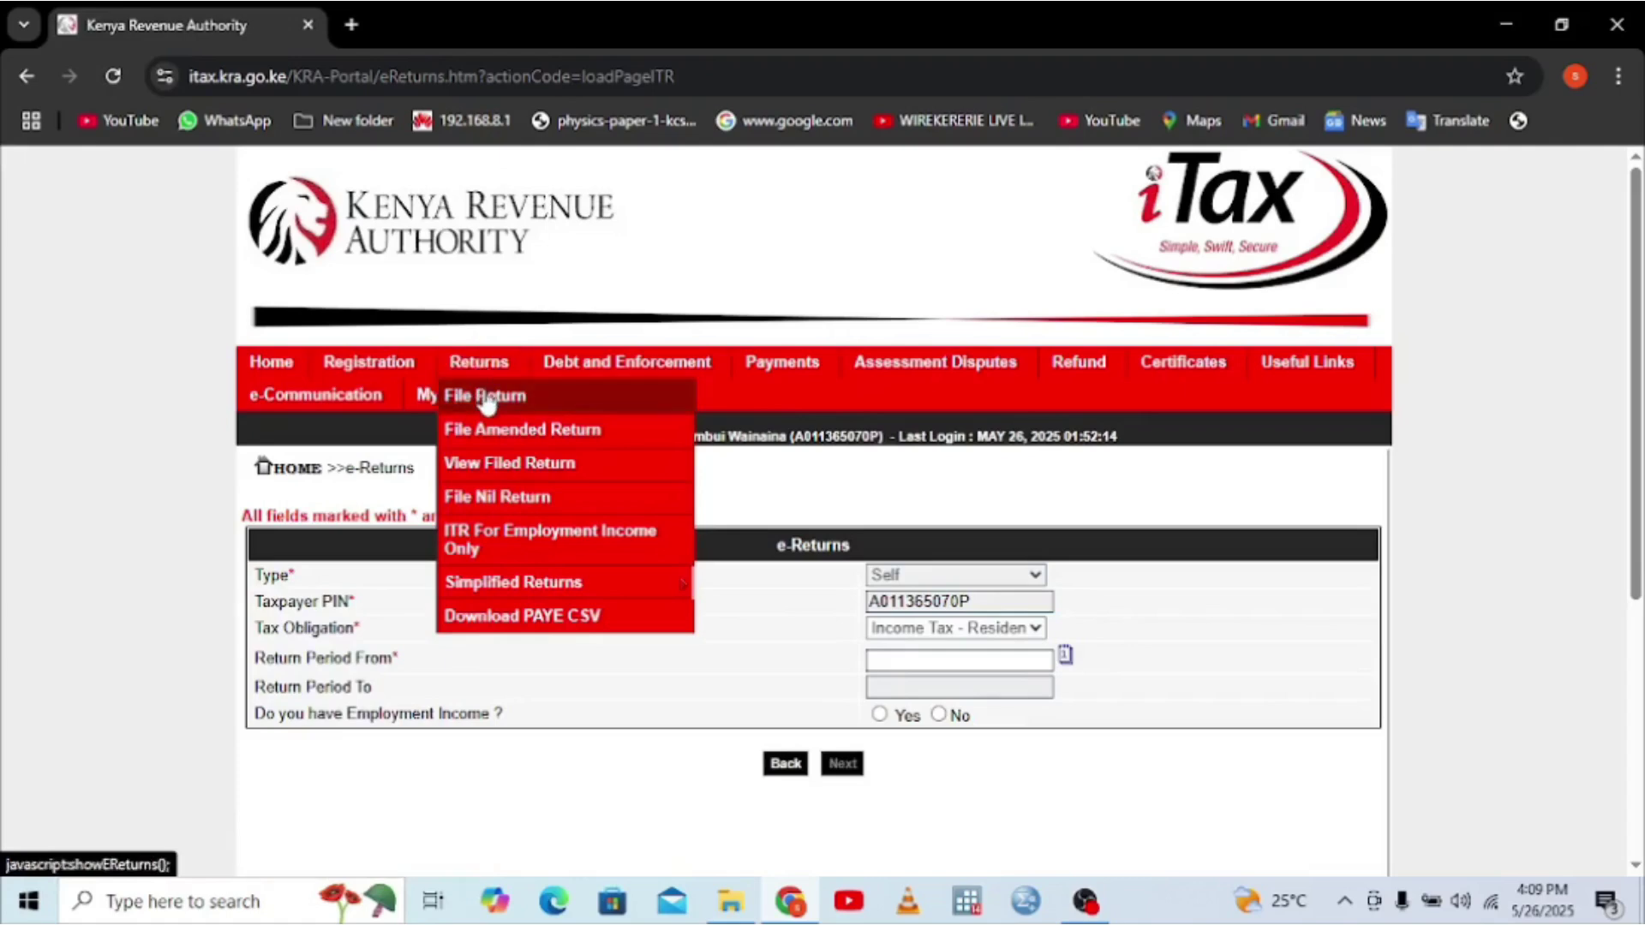
pyautogui.click(486, 400)
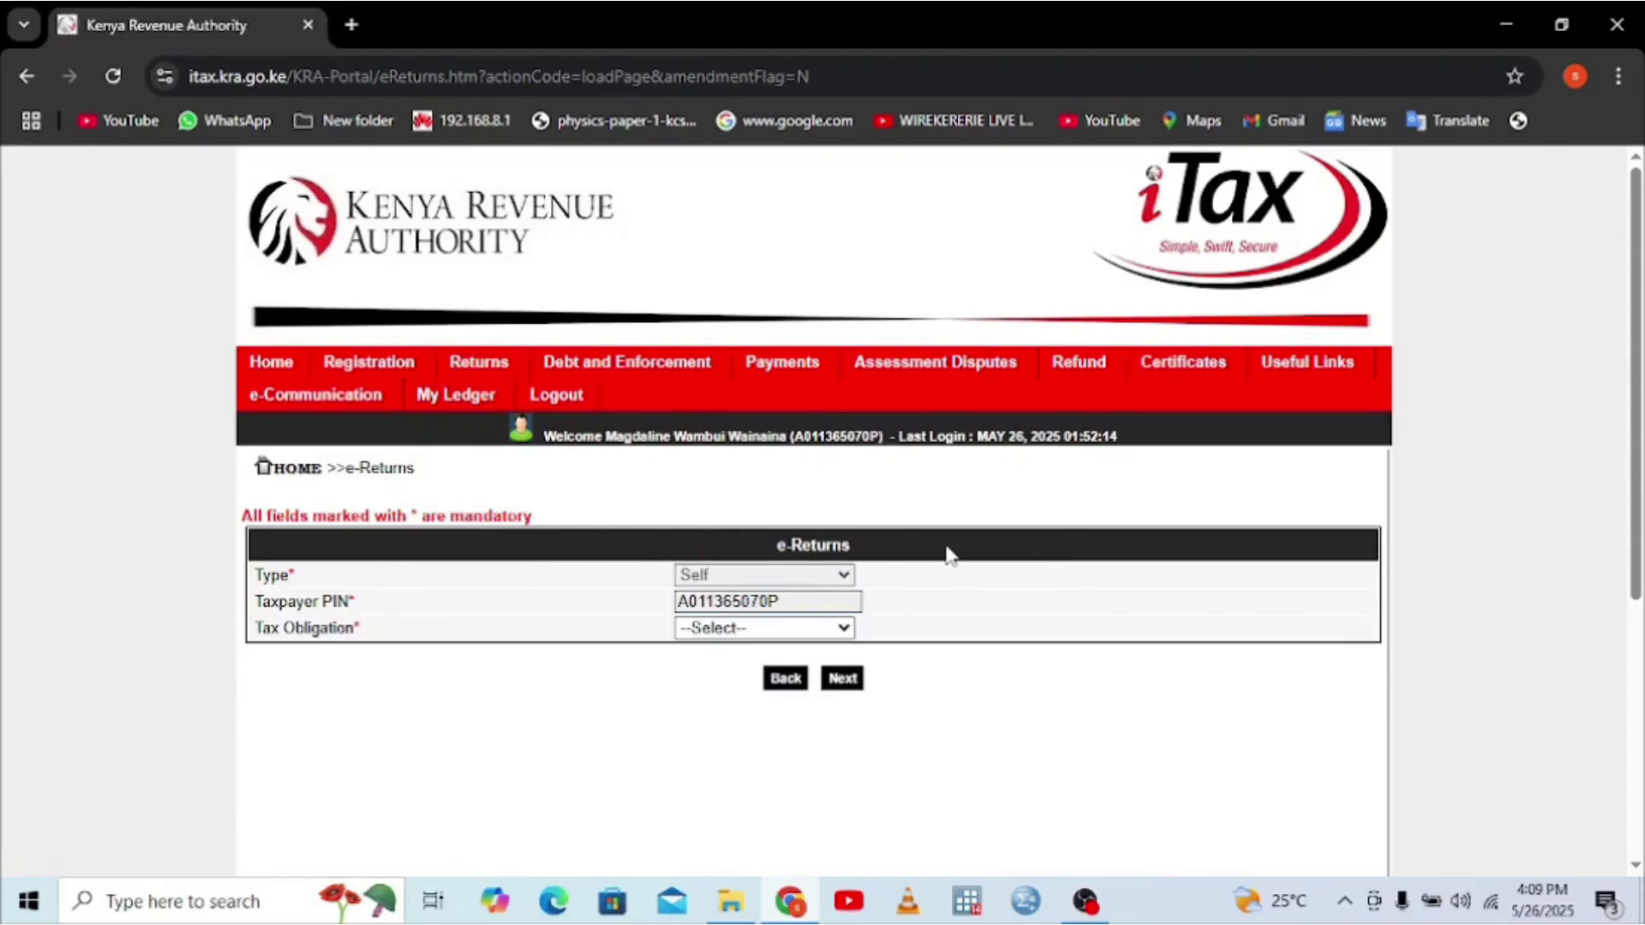
pyautogui.click(844, 631)
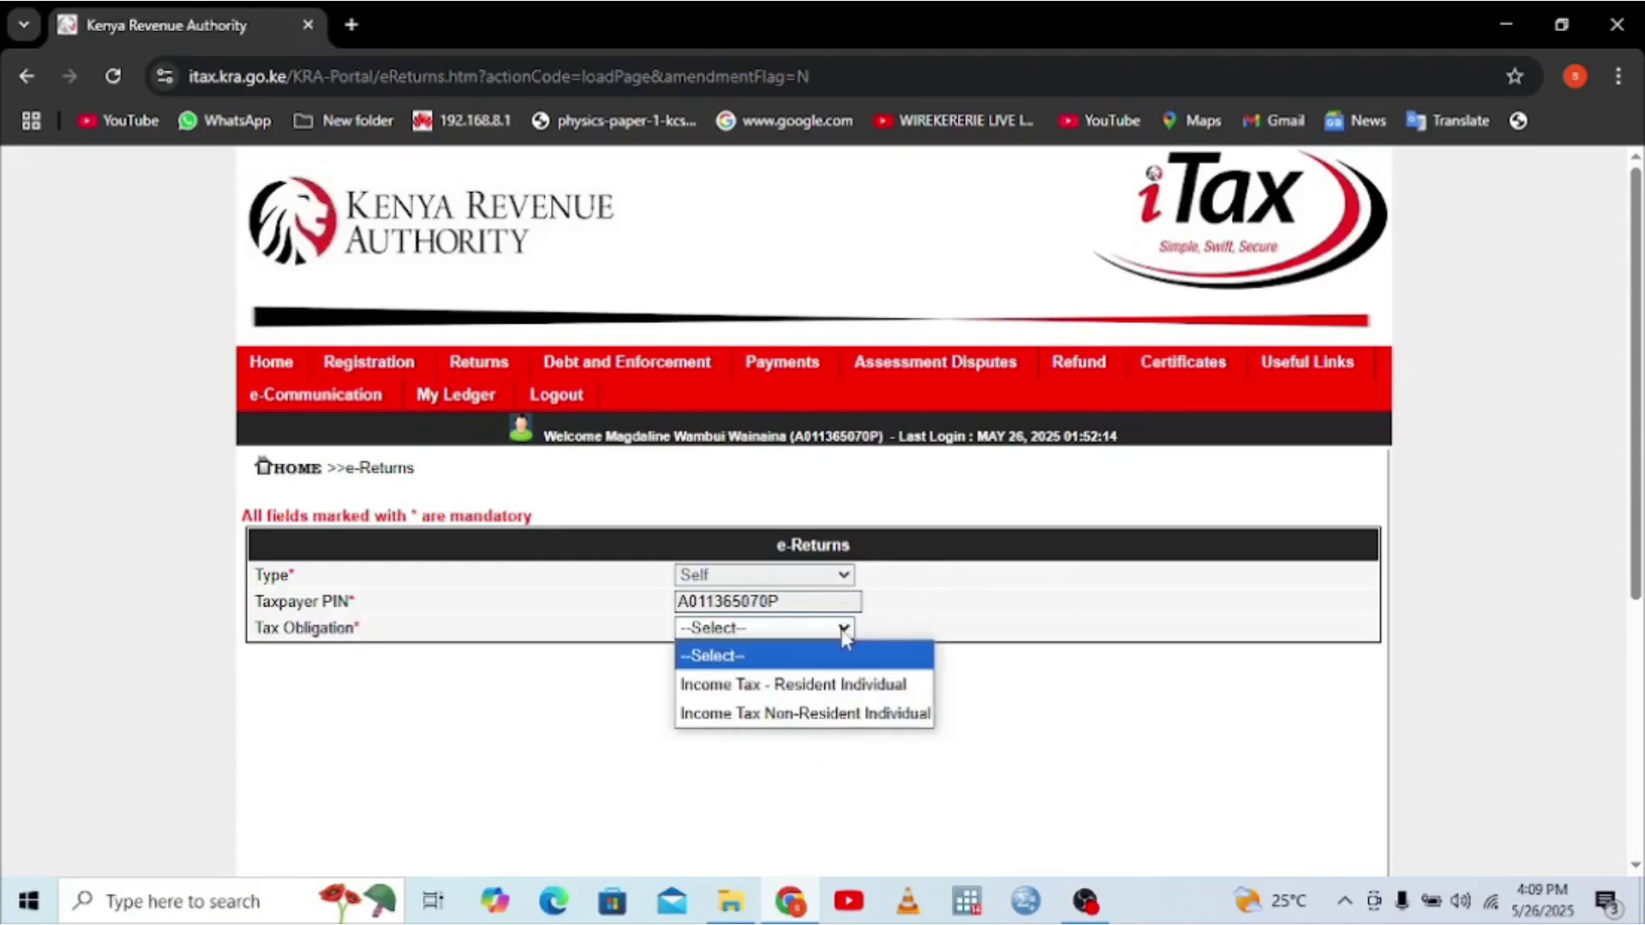
pyautogui.click(780, 688)
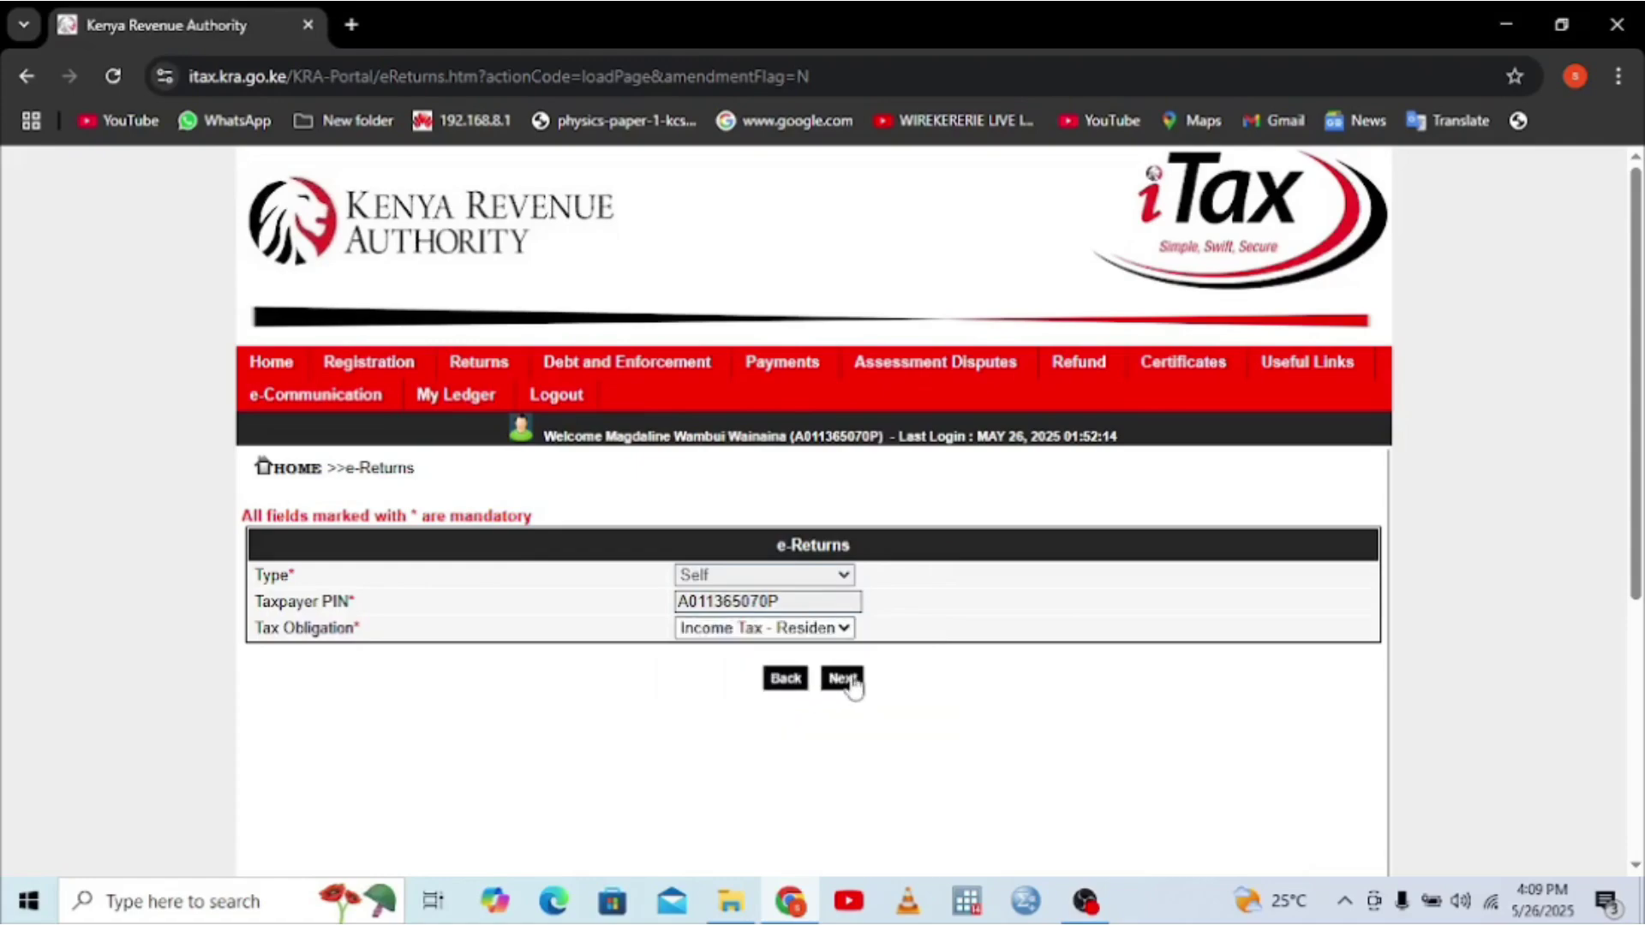
pyautogui.click(843, 679)
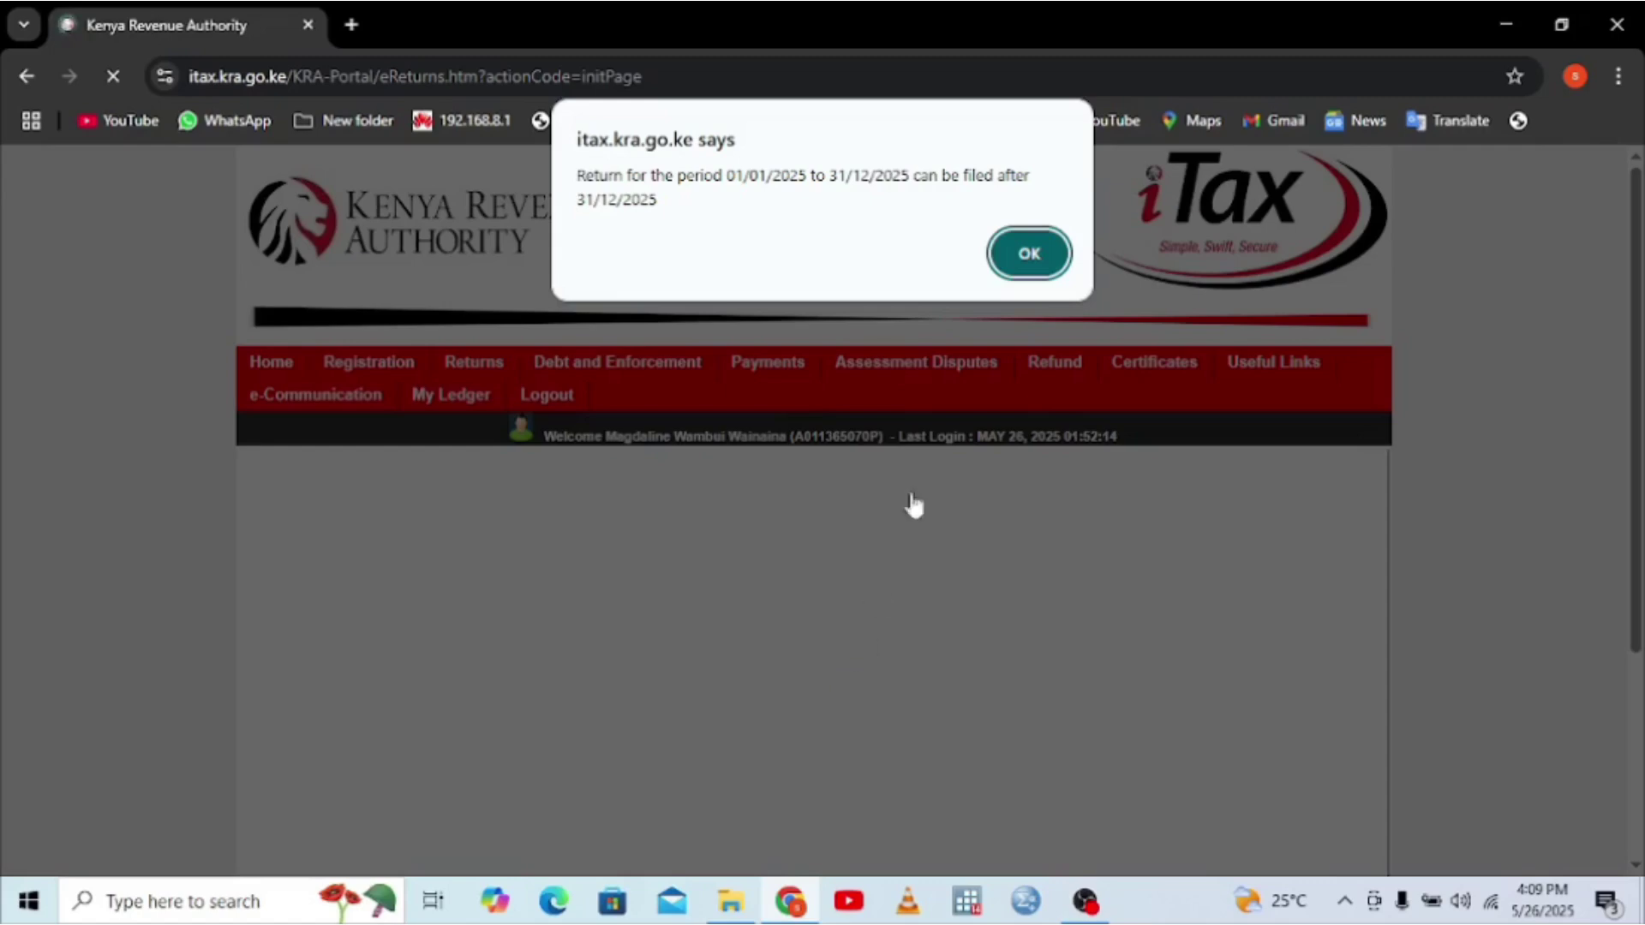
pyautogui.click(1034, 264)
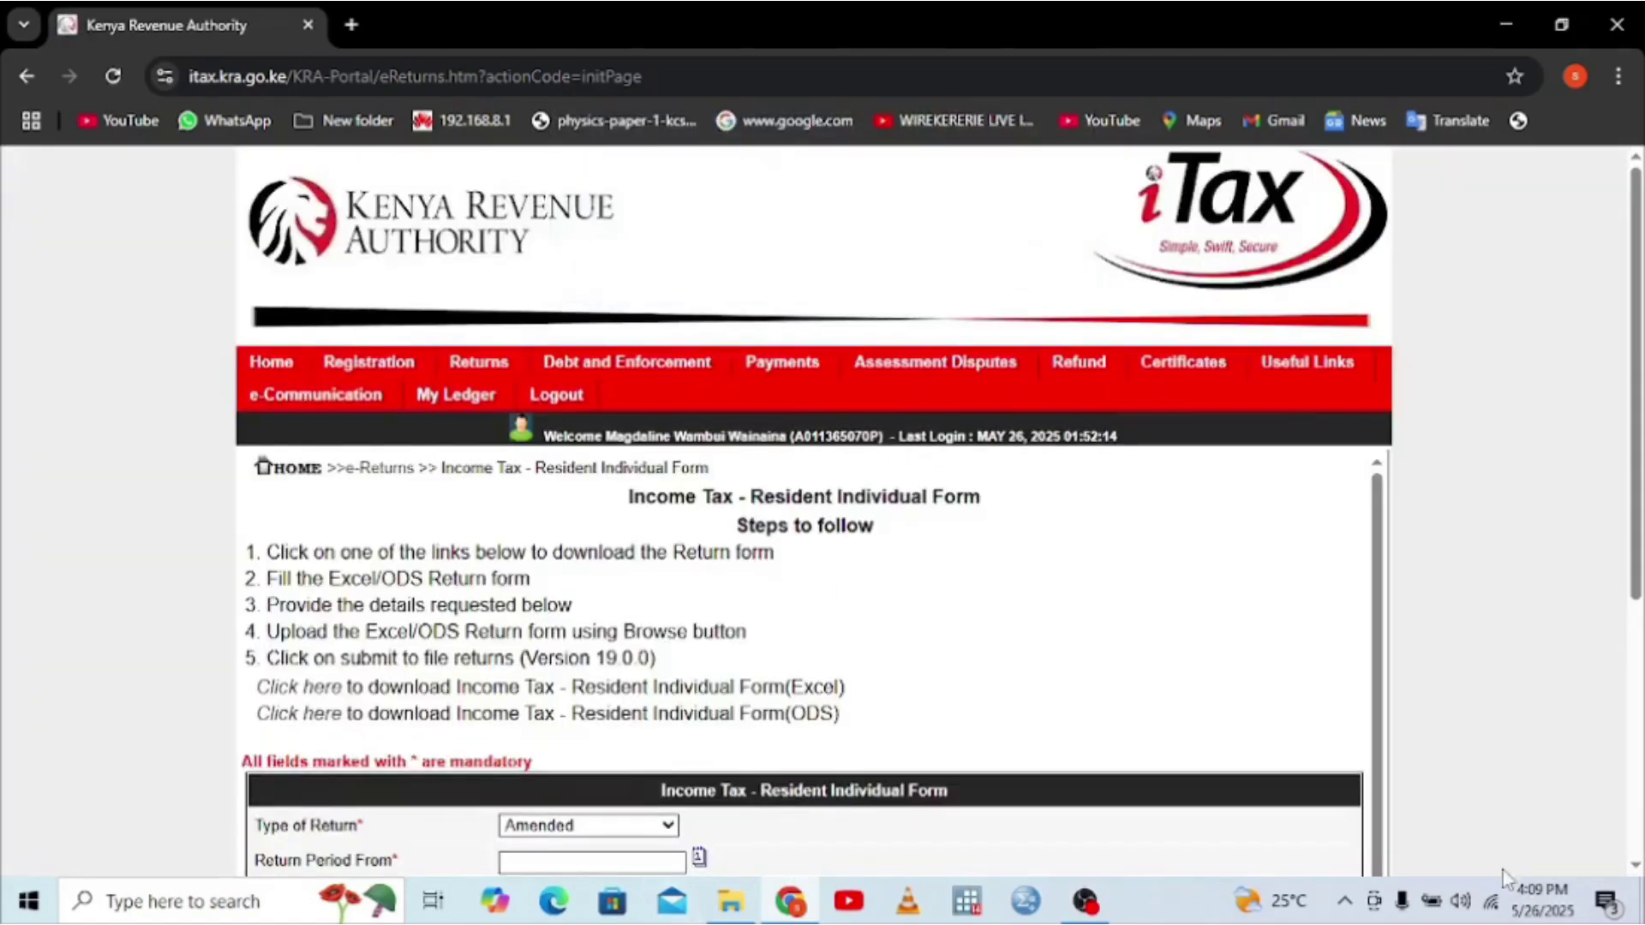
# - Download the Excel version of the Income Tax - Resident Individual Form
pyautogui.click(1636, 867)
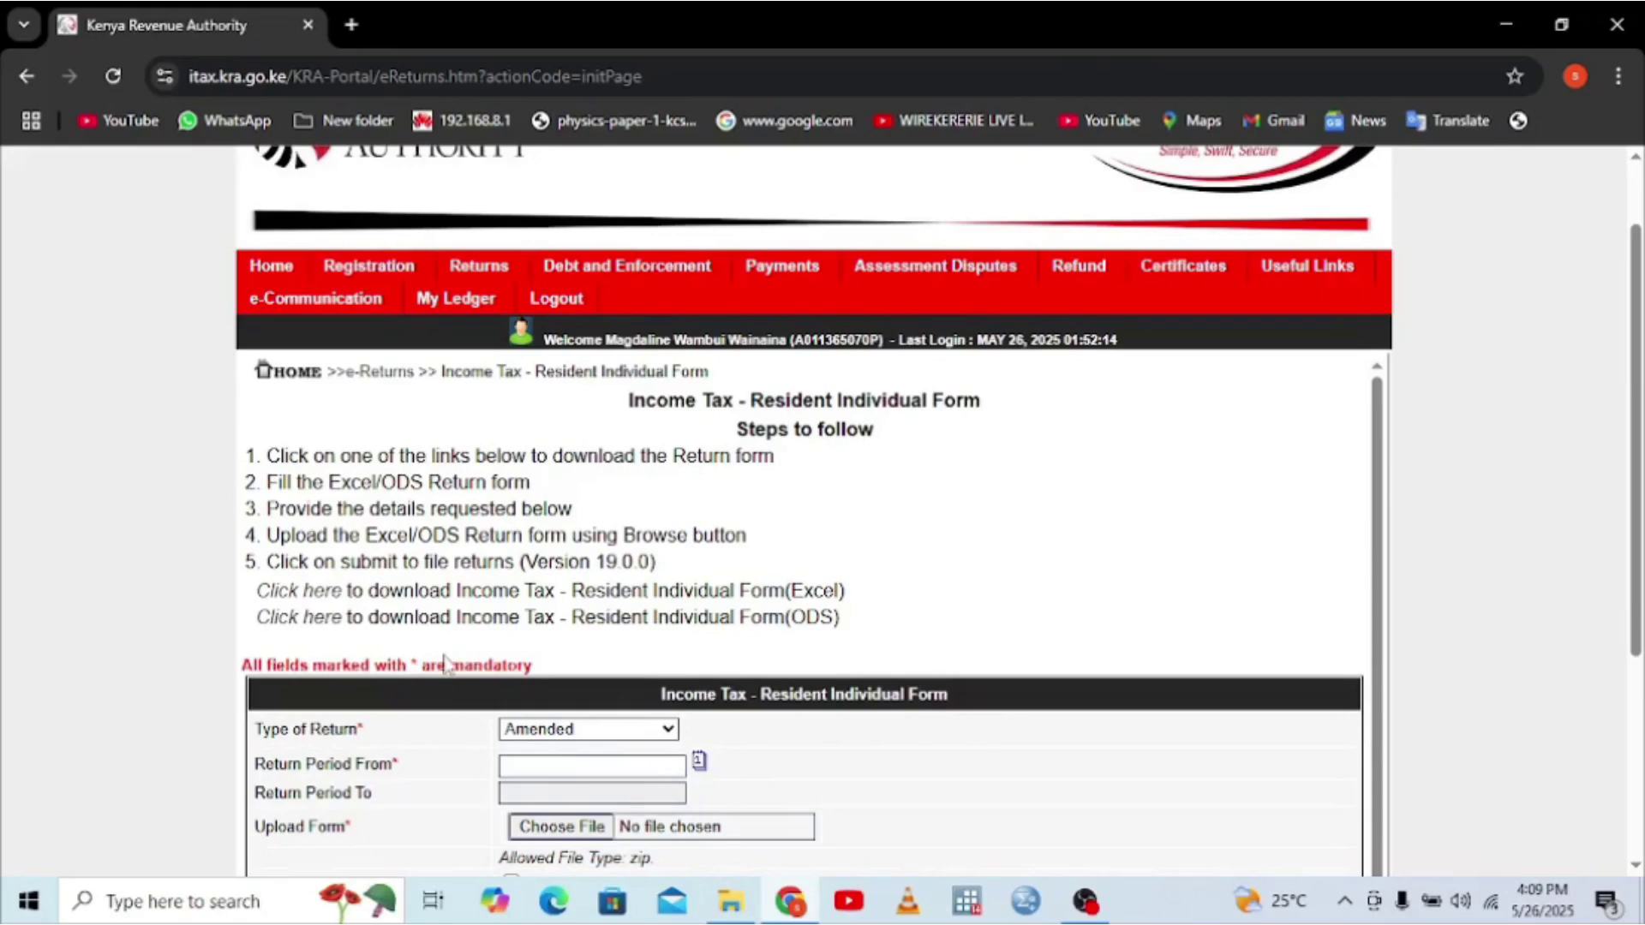
pyautogui.click(307, 601)
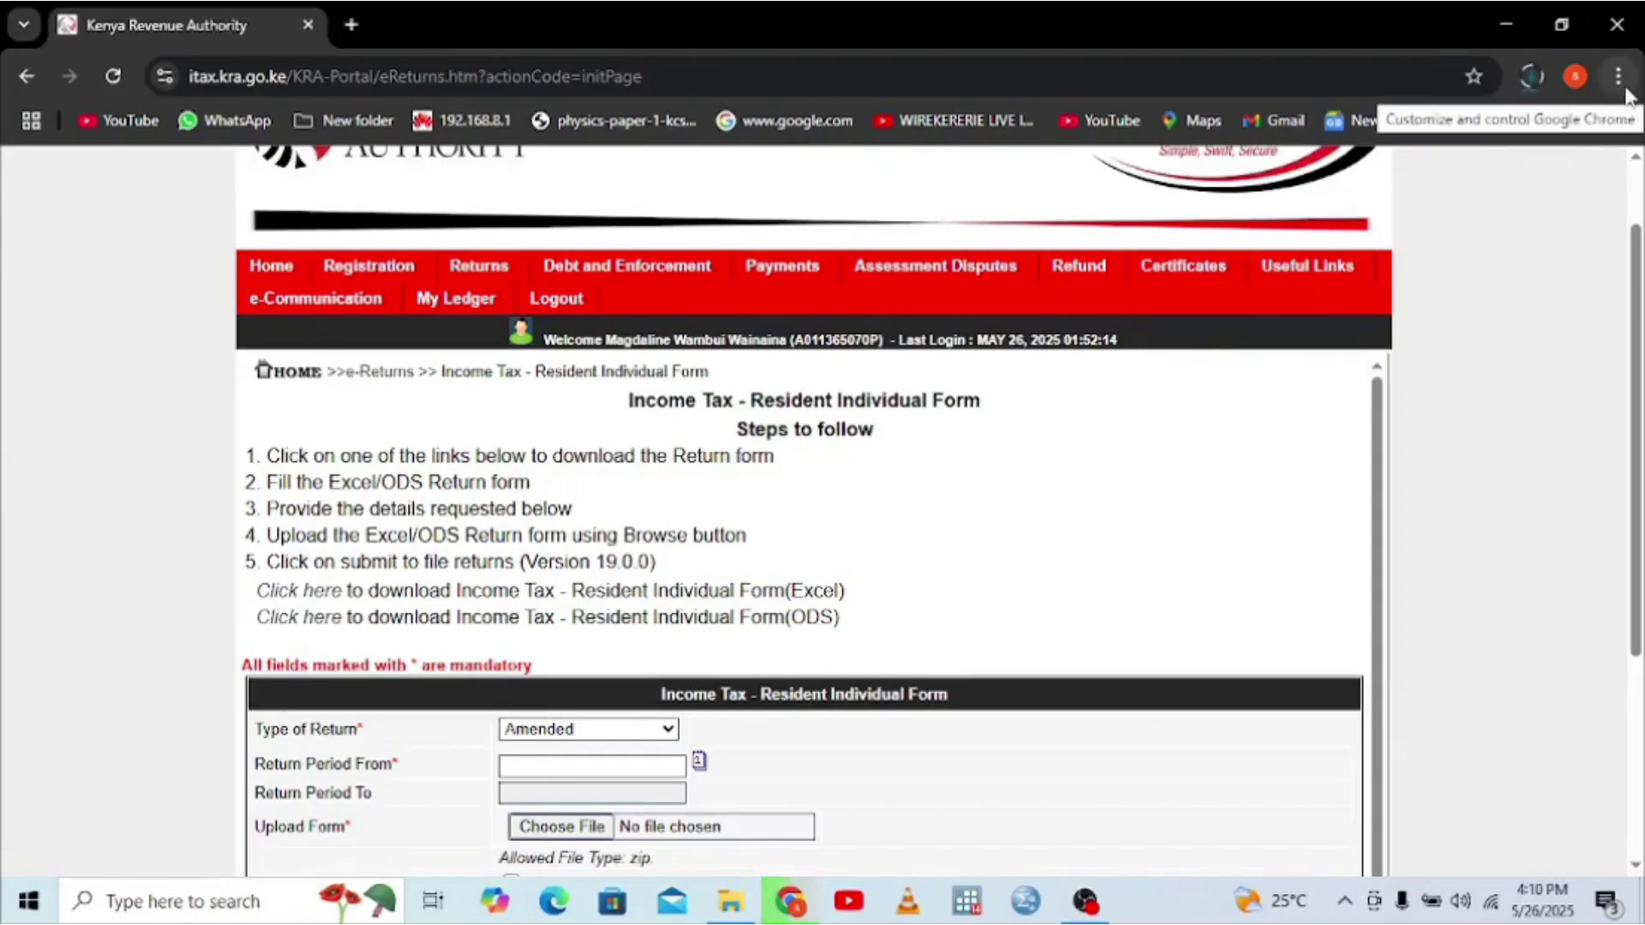
# - Confirm IT1_Individual_Resident_Return_XLS.zip finished in Chrome's Downloads, then minimize Chrome
pyautogui.click(1625, 90)
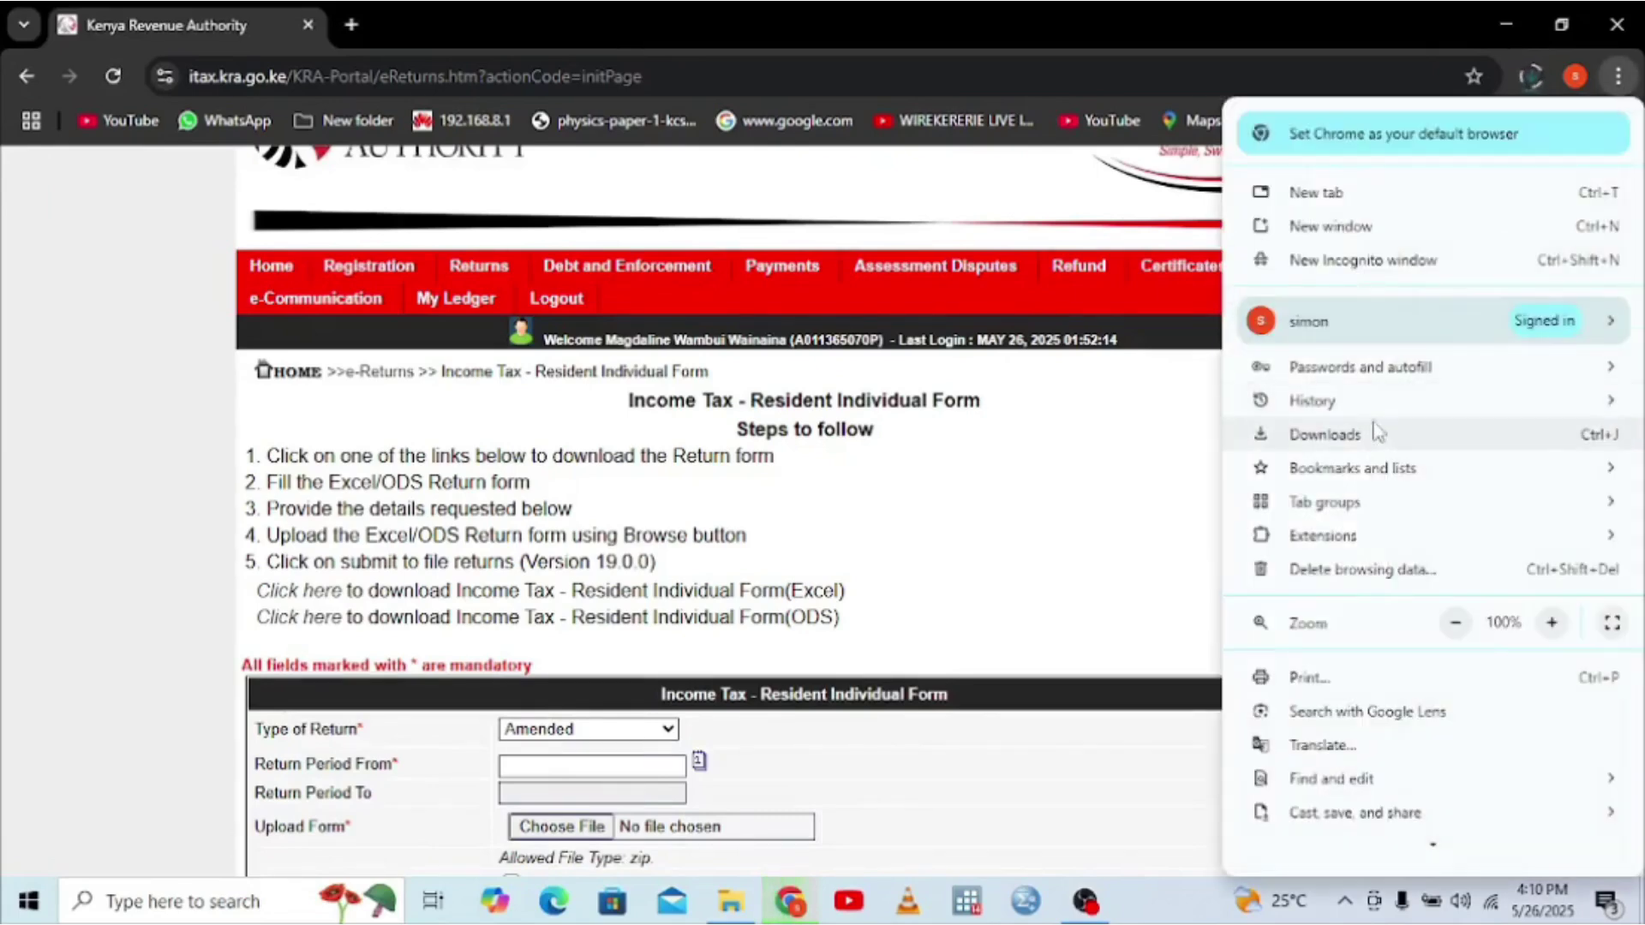
pyautogui.click(1325, 435)
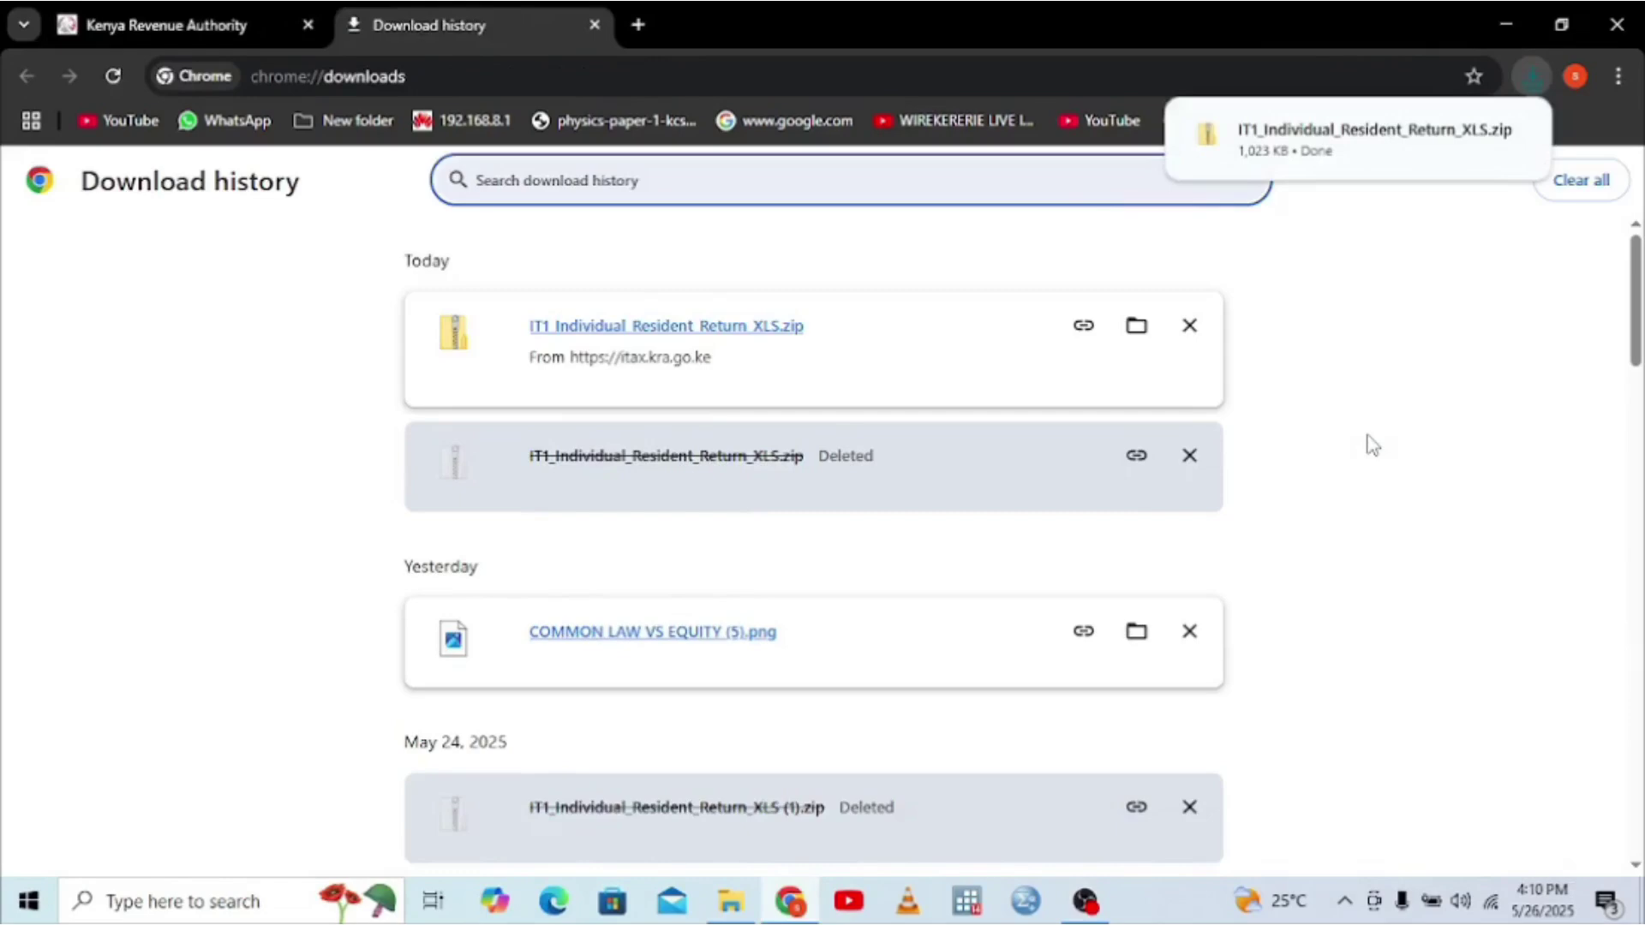
pyautogui.click(285, 24)
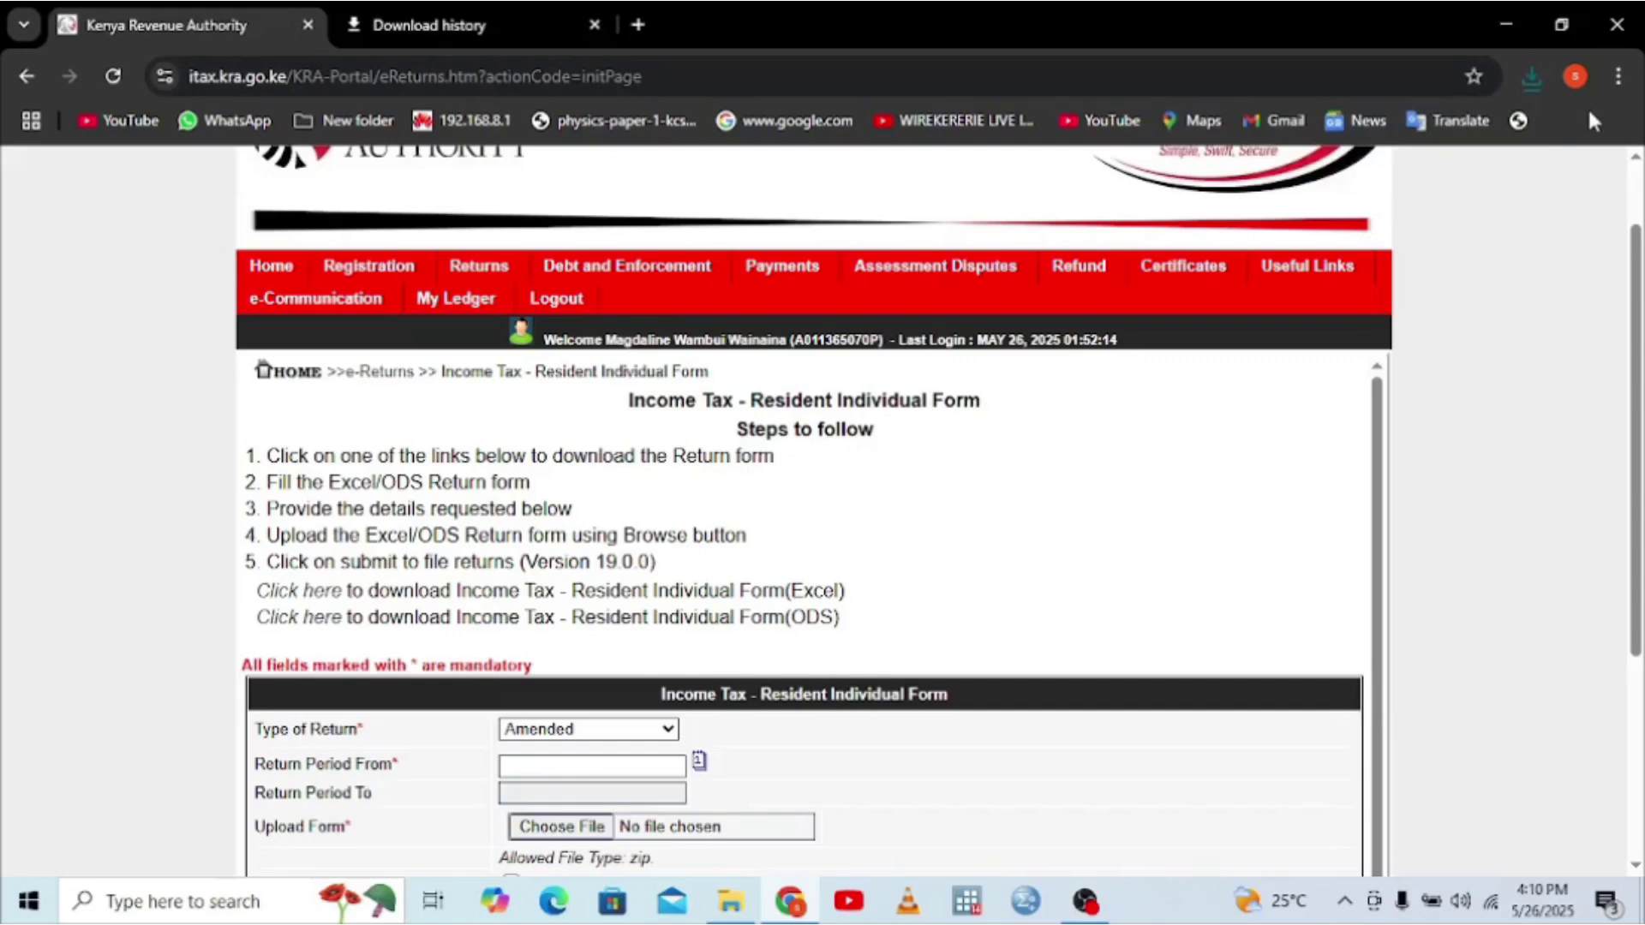
pyautogui.click(1617, 79)
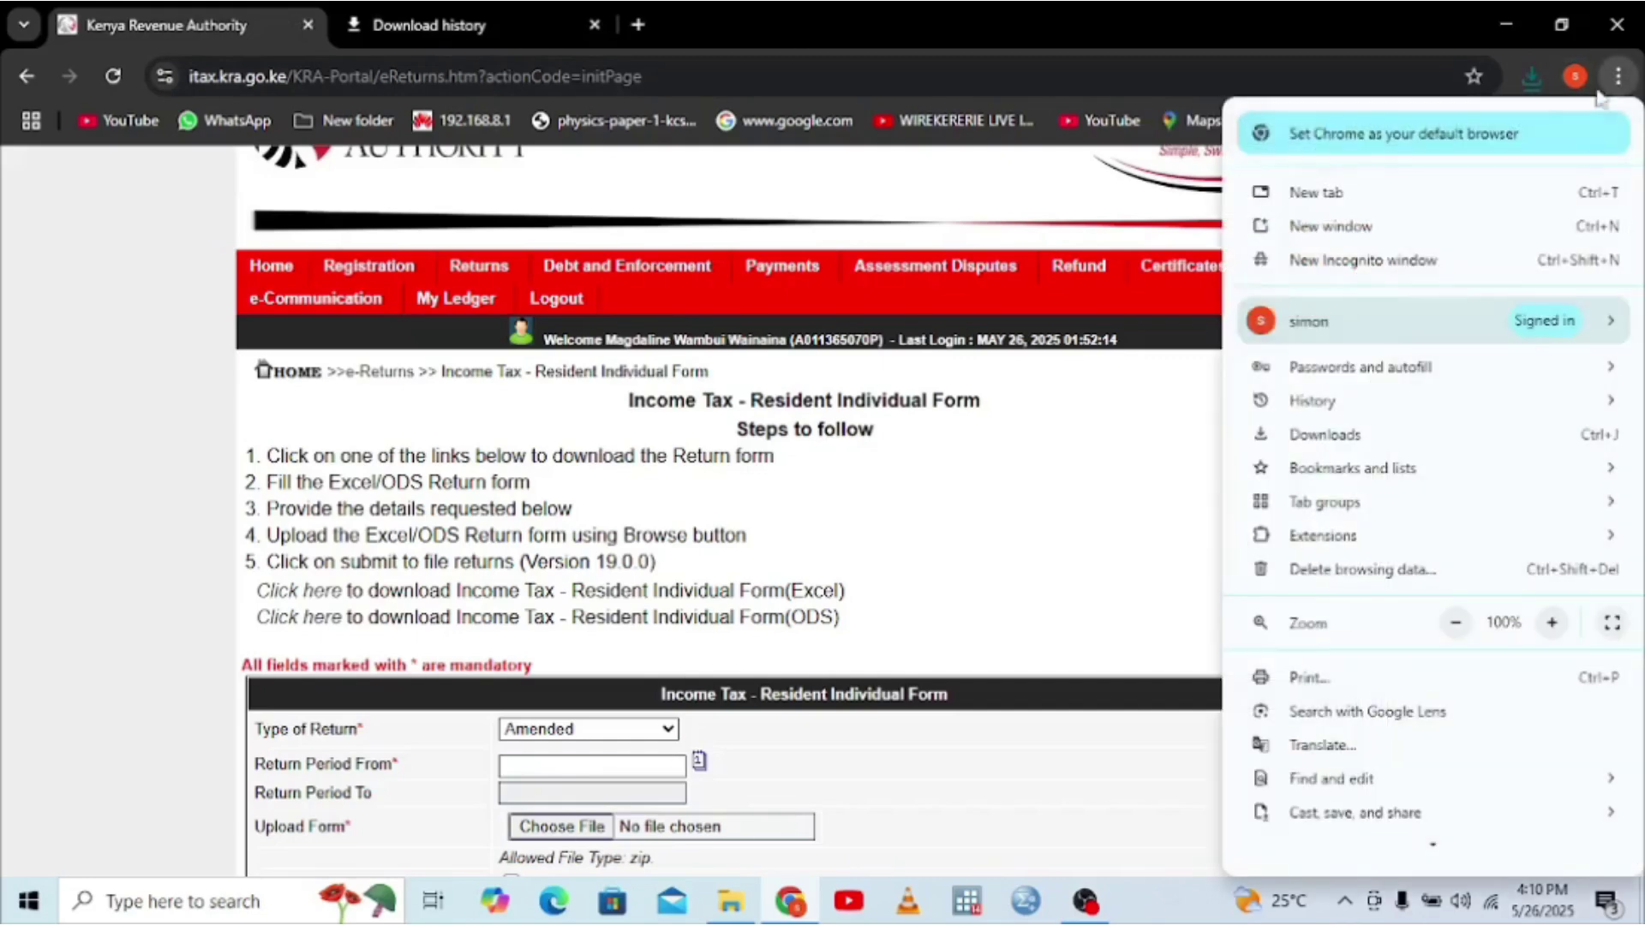
pyautogui.click(1339, 432)
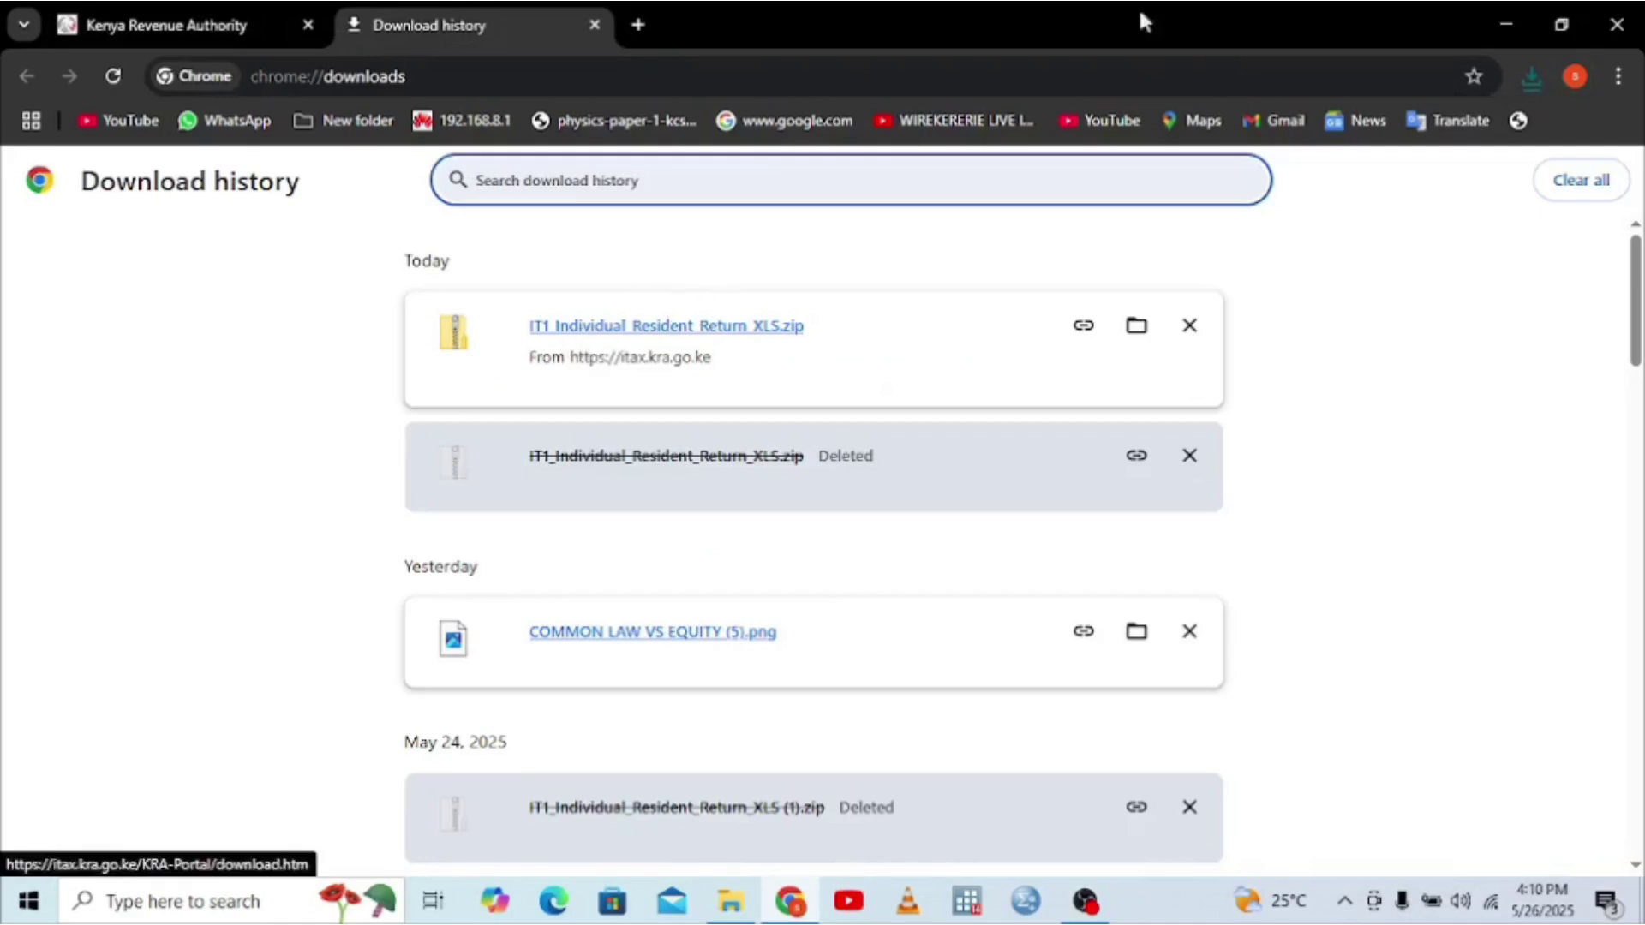
pyautogui.click(1501, 29)
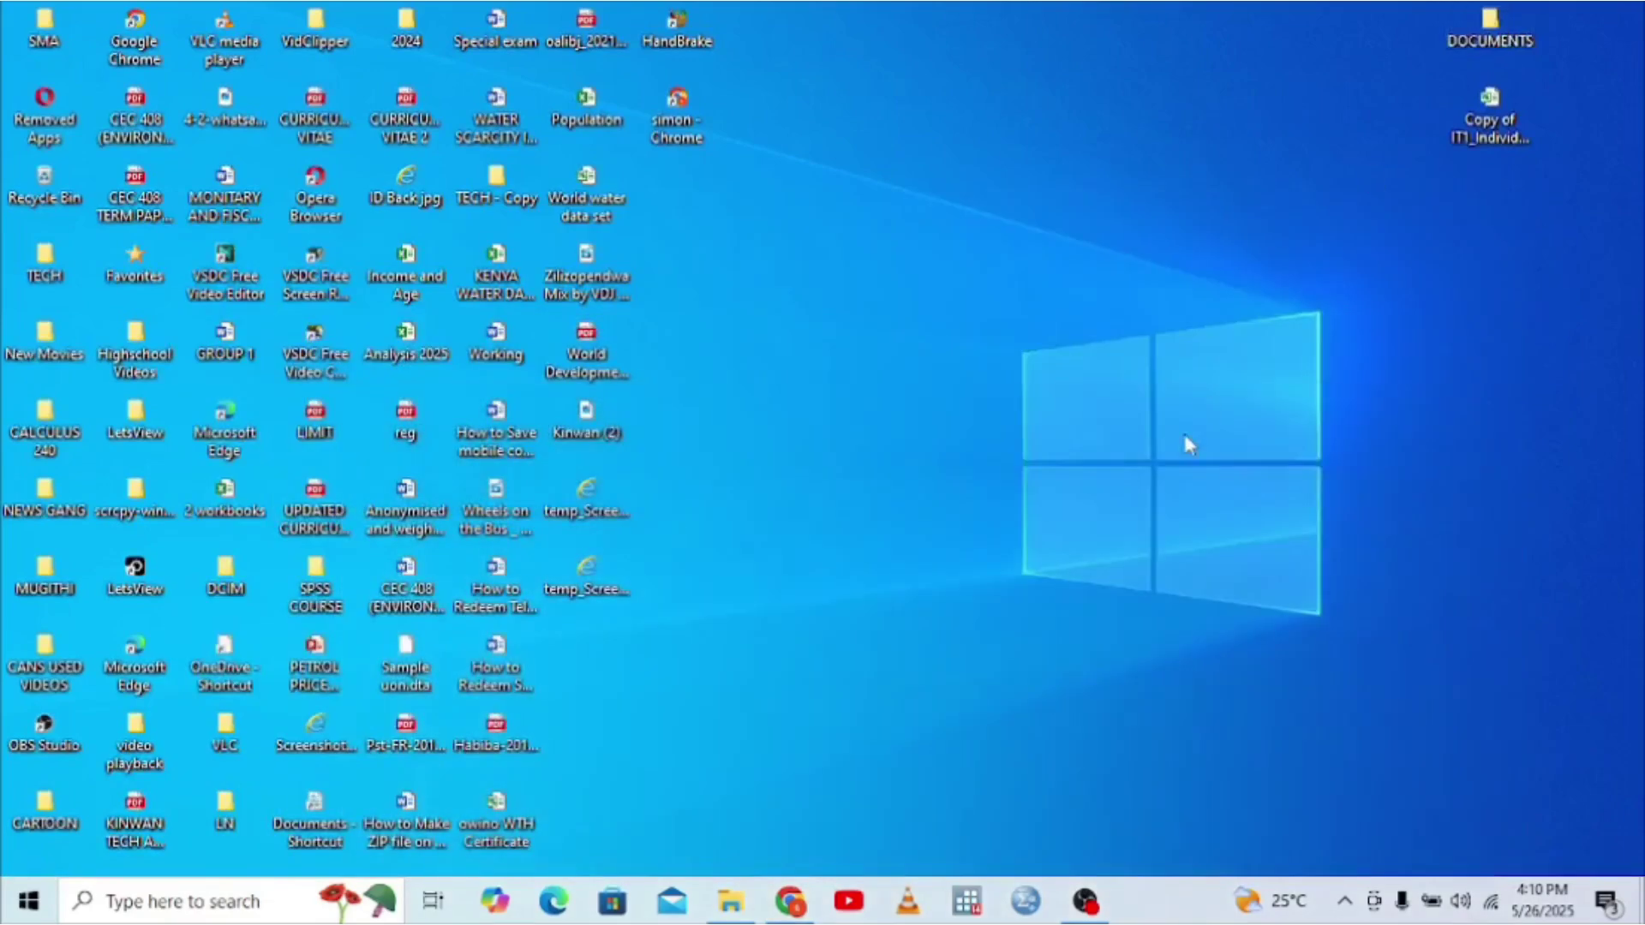
# - Unblock IT1_Individual_Resident_Return_XLS.zip in its Properties, then open the zip in Downloads
pyautogui.click(730, 900)
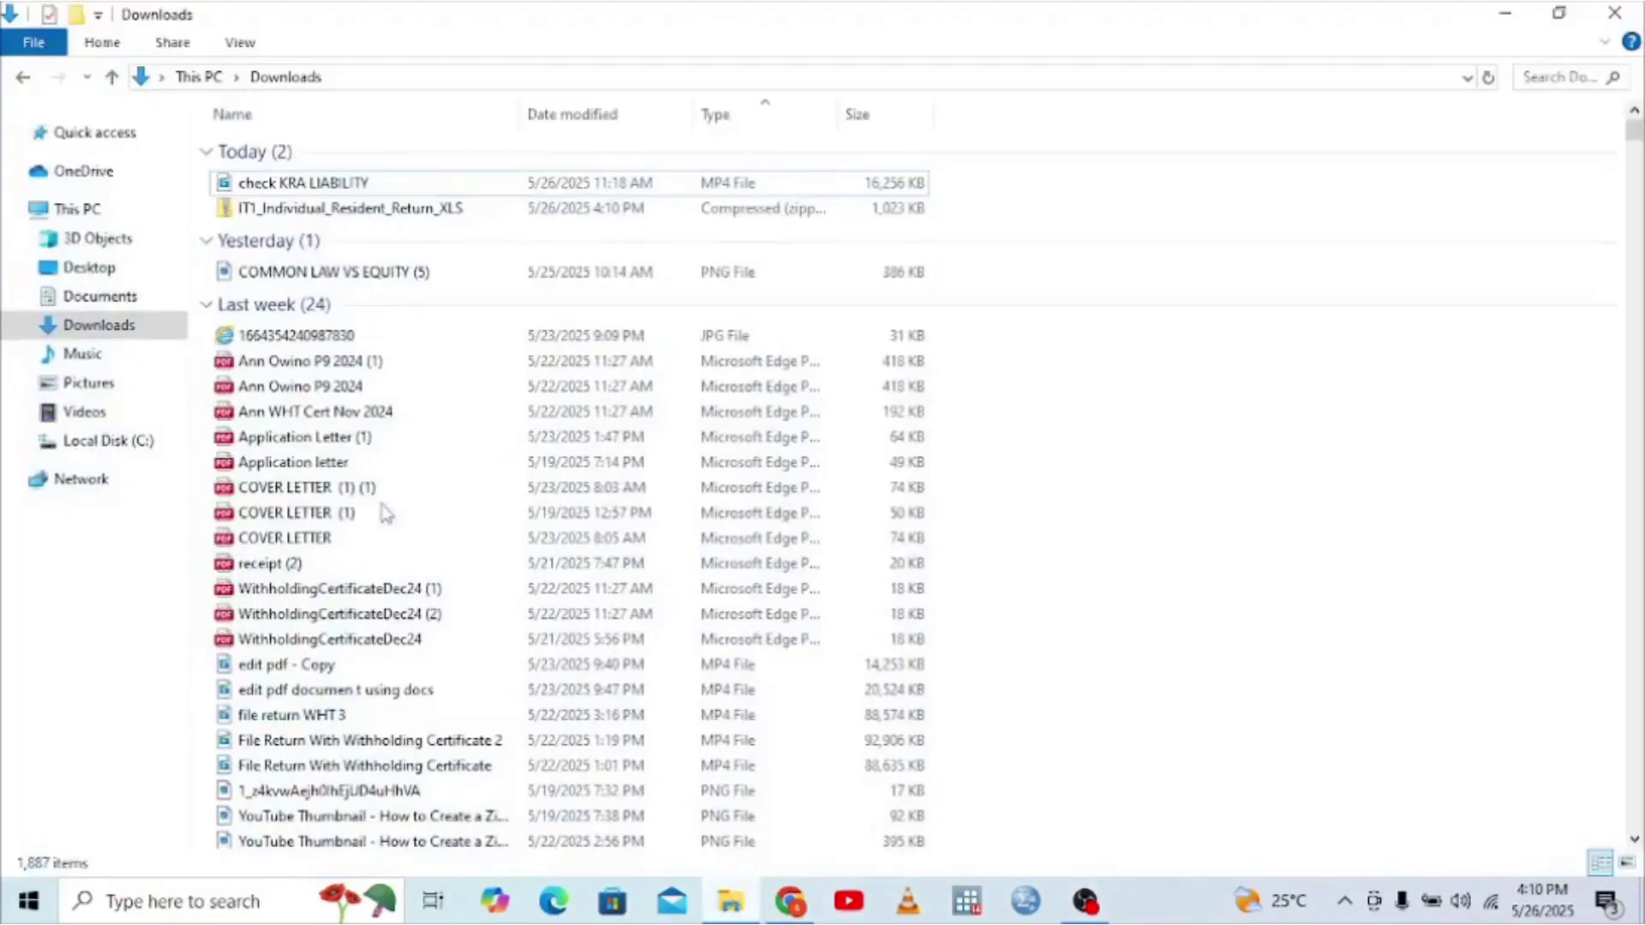
pyautogui.click(101, 296)
pyautogui.click(104, 325)
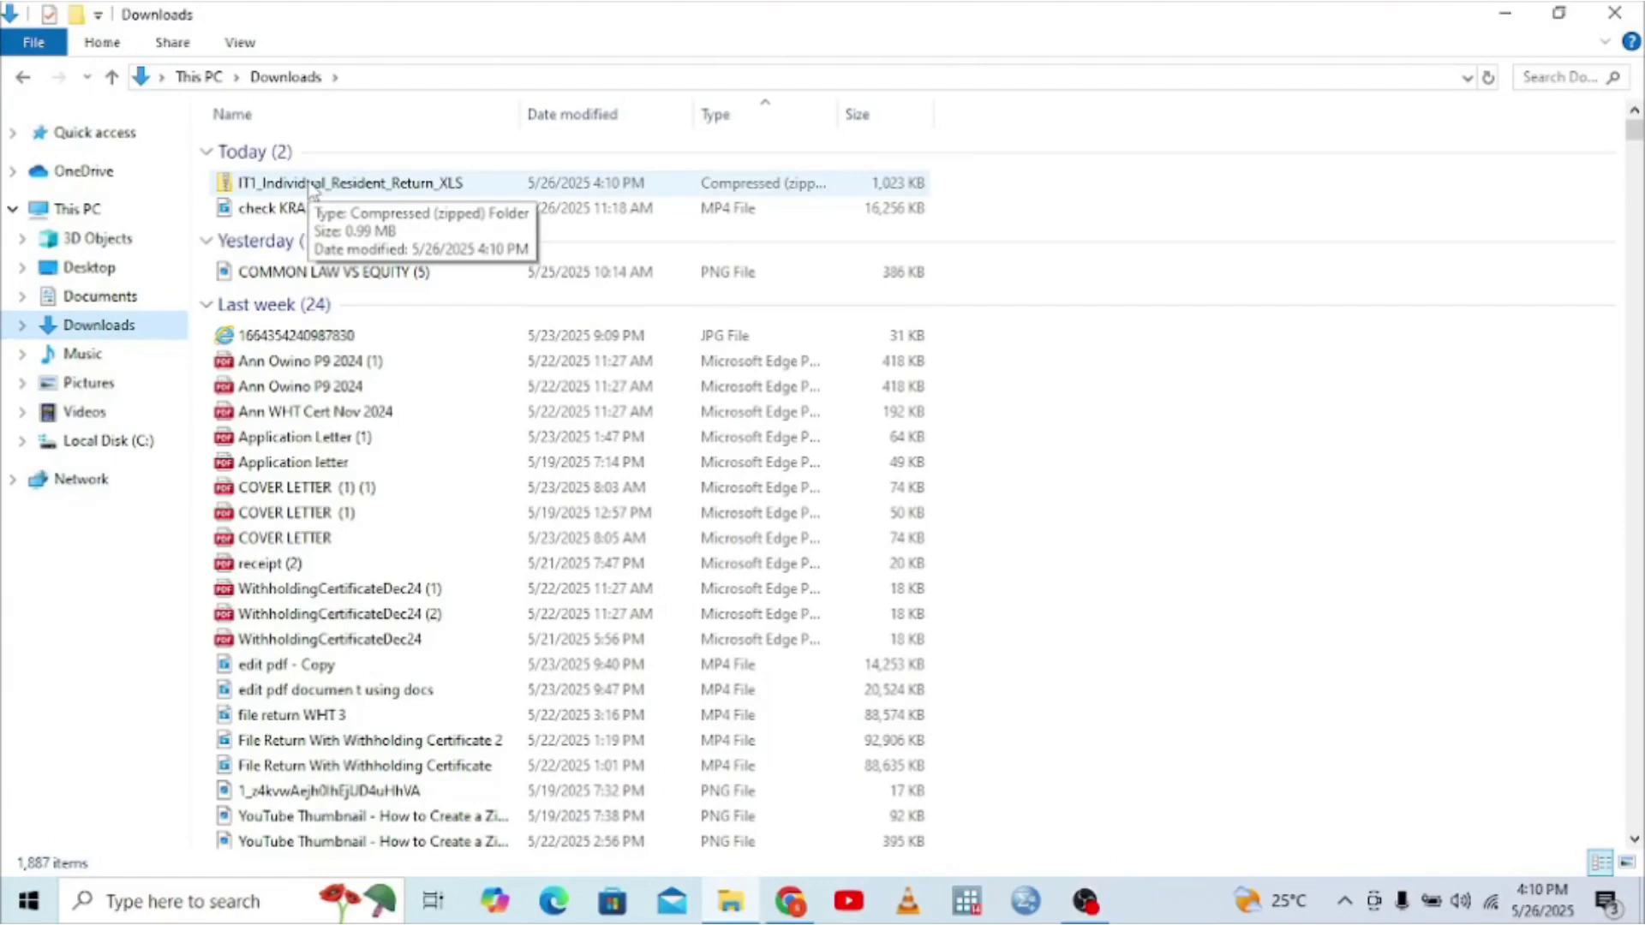
pyautogui.rightClick(313, 188)
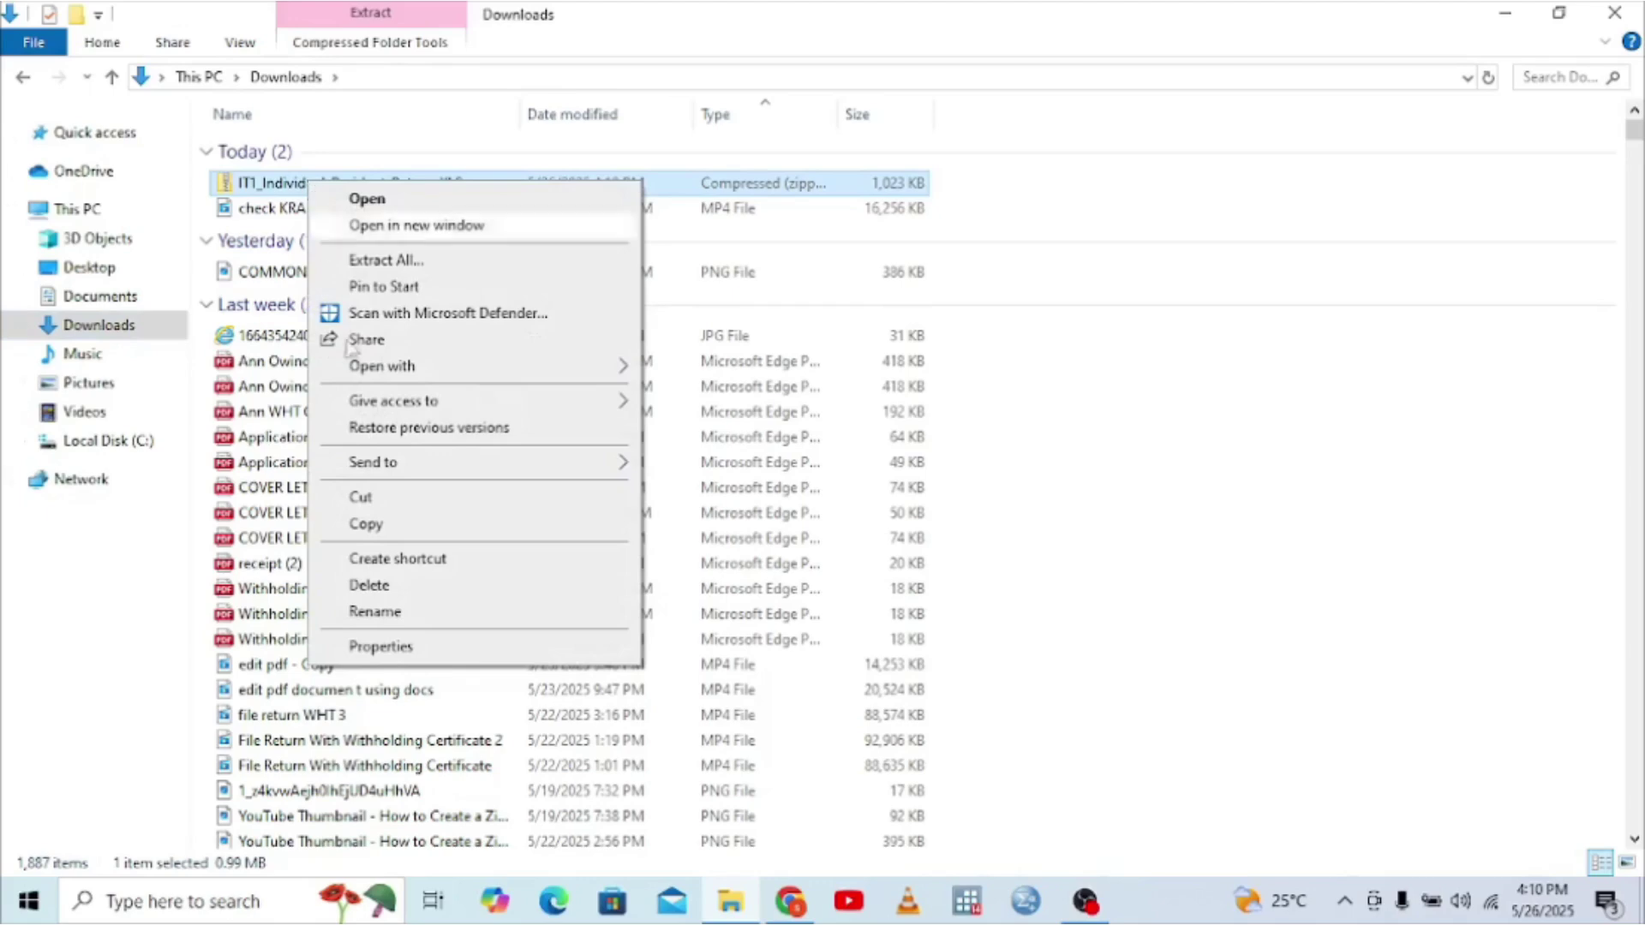
pyautogui.click(414, 648)
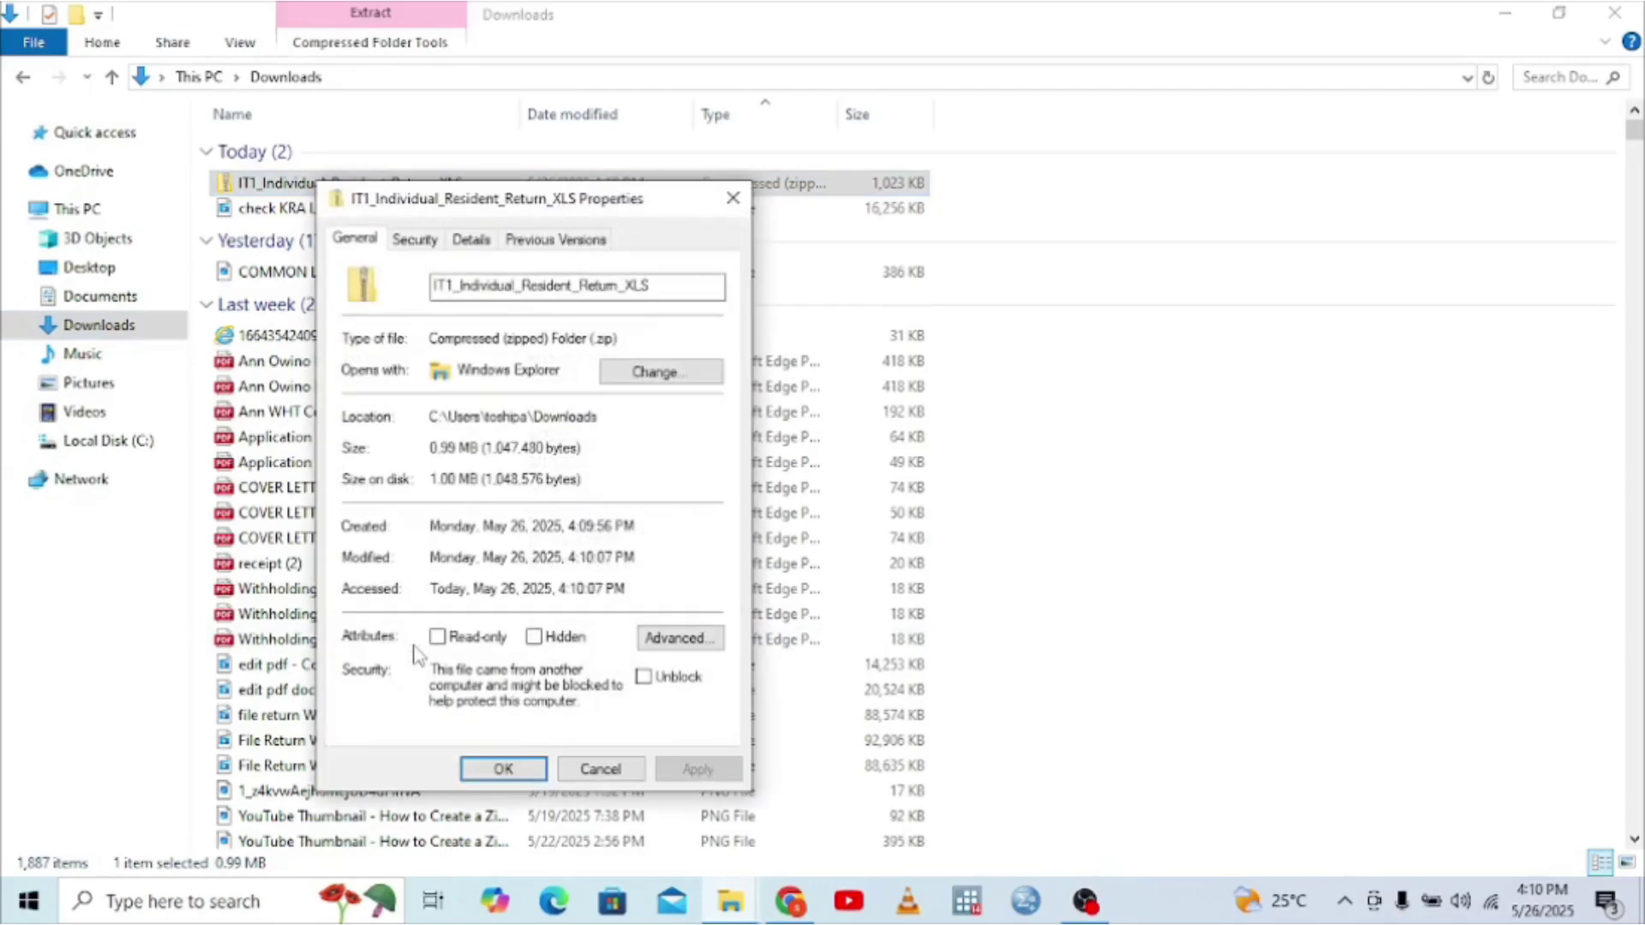
pyautogui.click(642, 678)
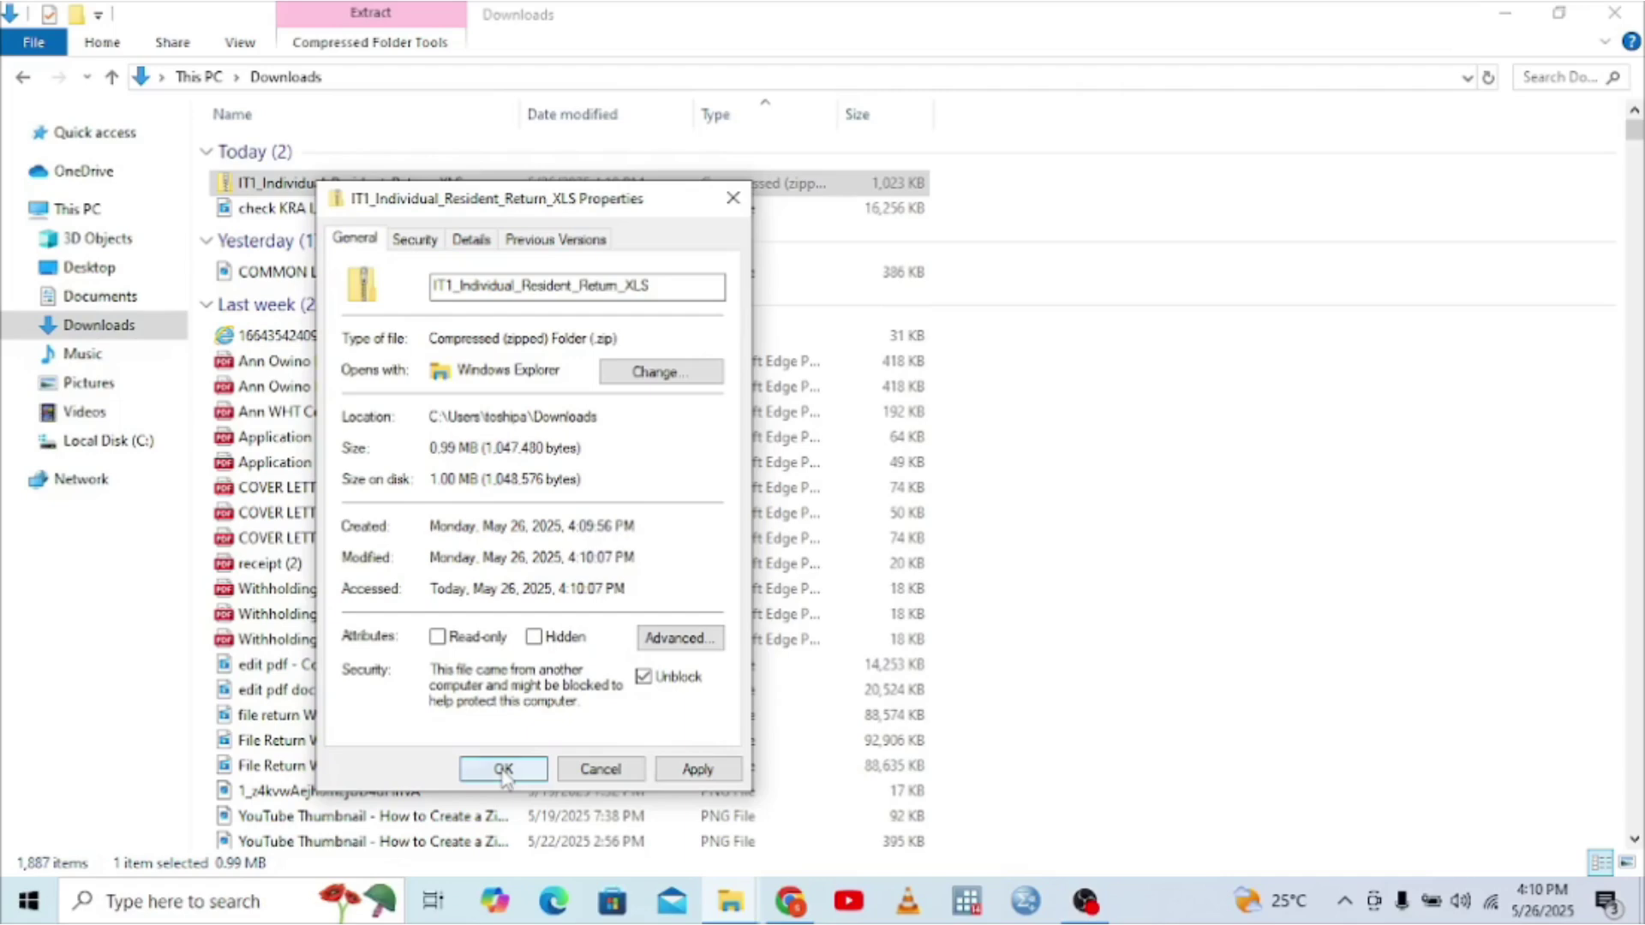
pyautogui.click(503, 769)
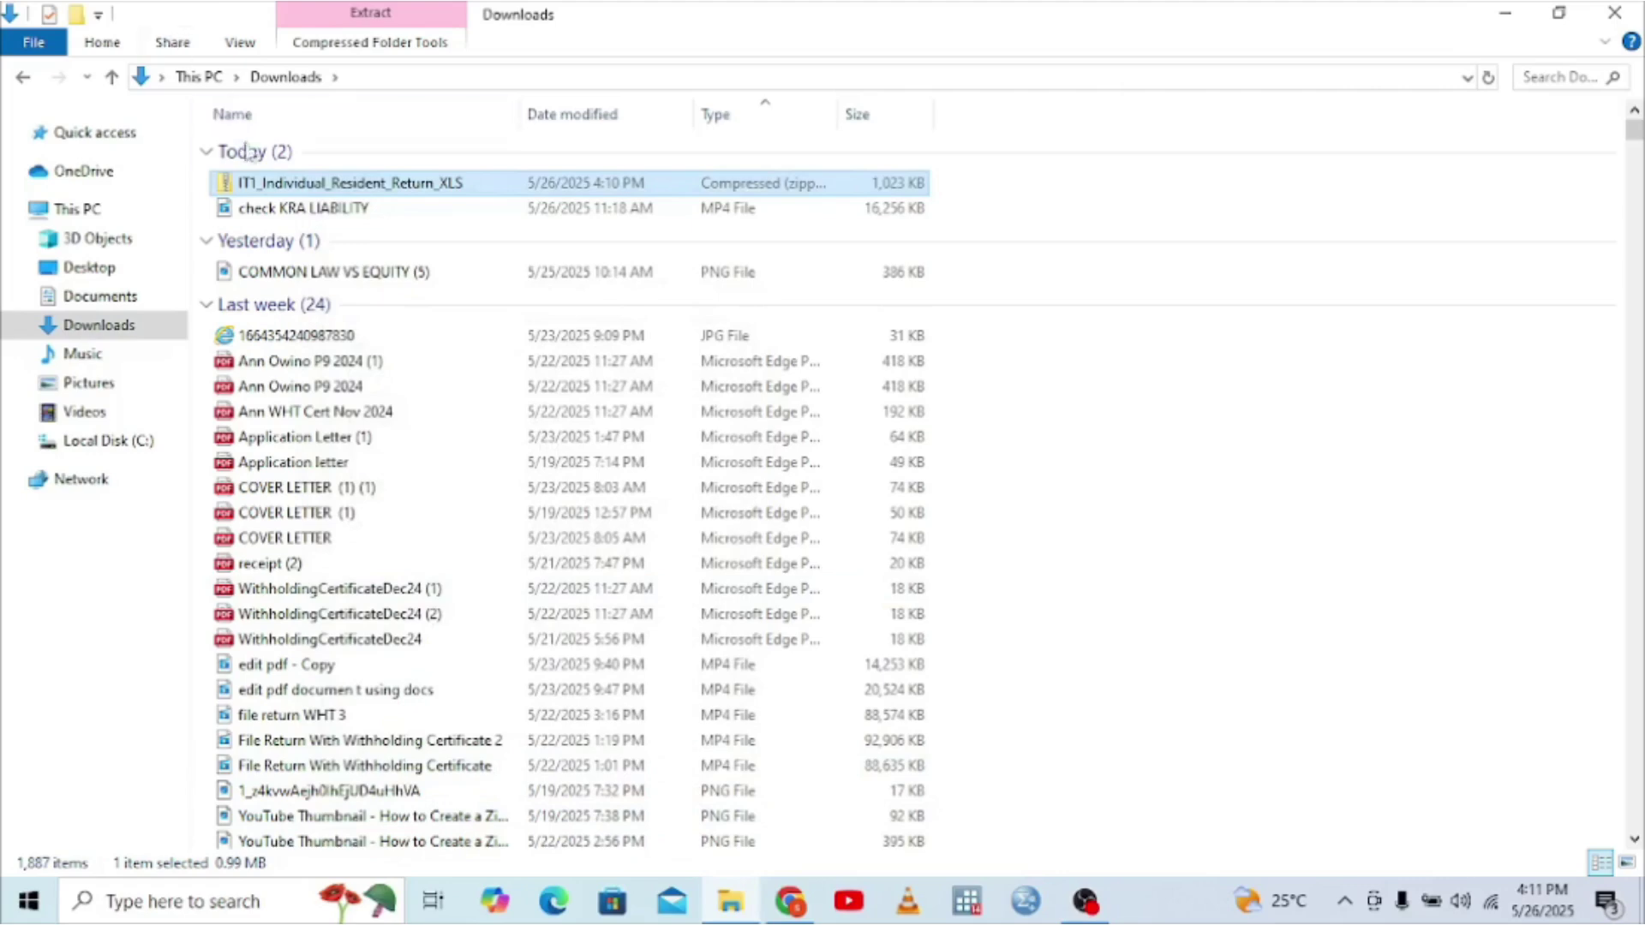
pyautogui.doubleClick(249, 189)
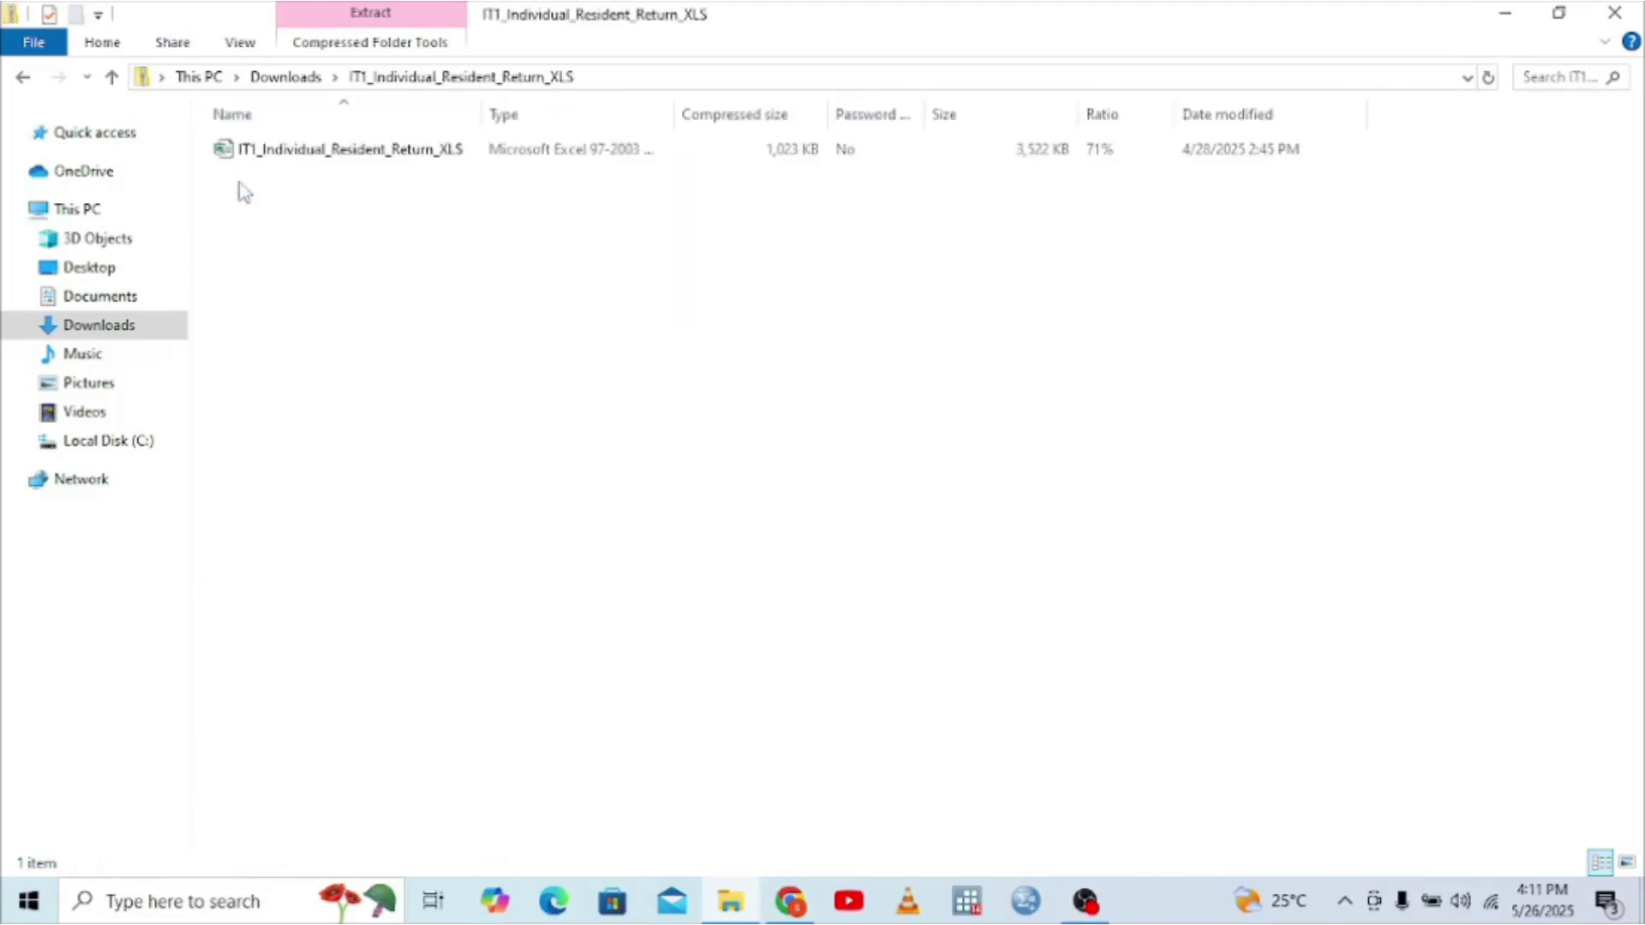
# - Open the return workbook, dismiss its cut-and-paste and double-click warnings, and return to File Explorer
pyautogui.doubleClick(383, 149)
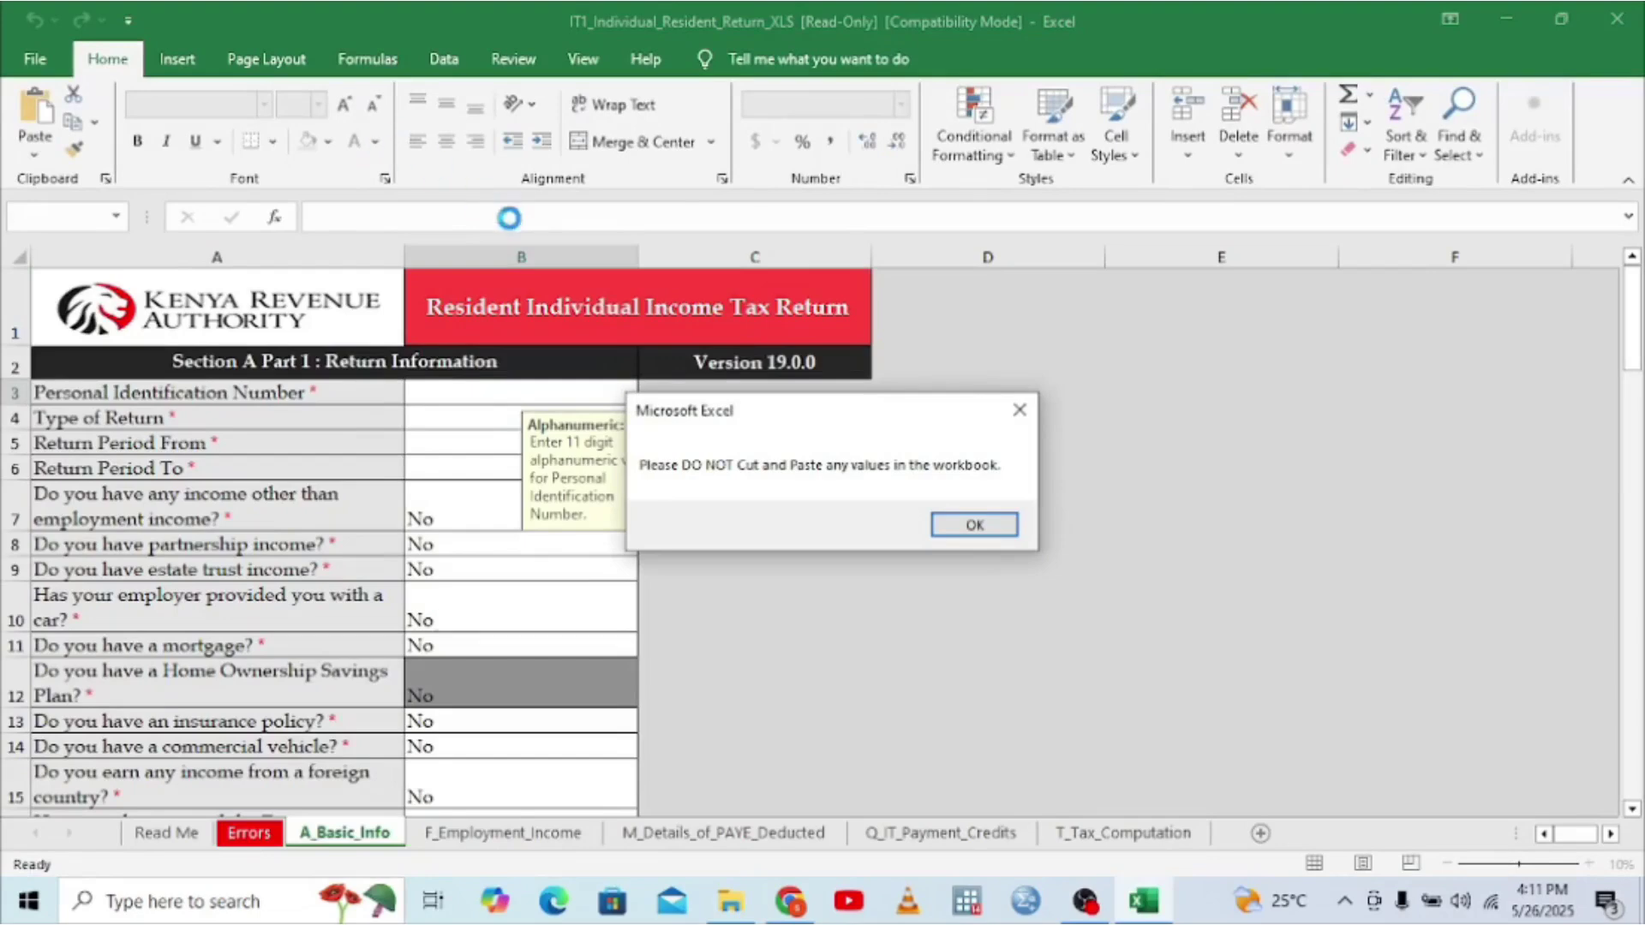
pyautogui.click(972, 526)
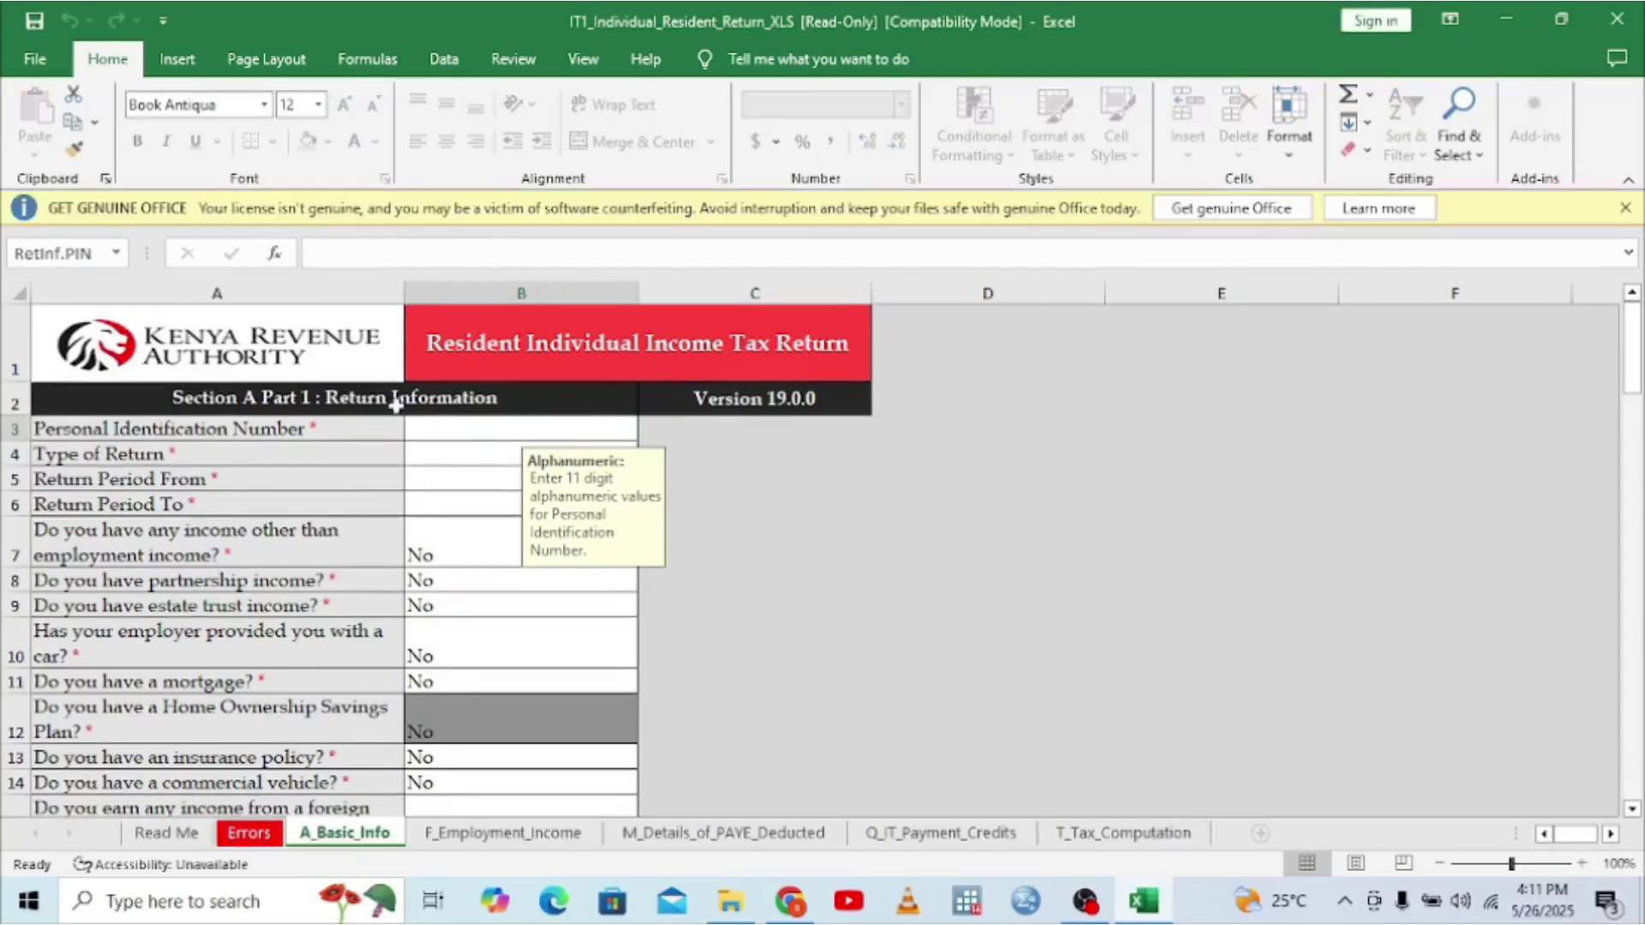
pyautogui.doubleClick(466, 430)
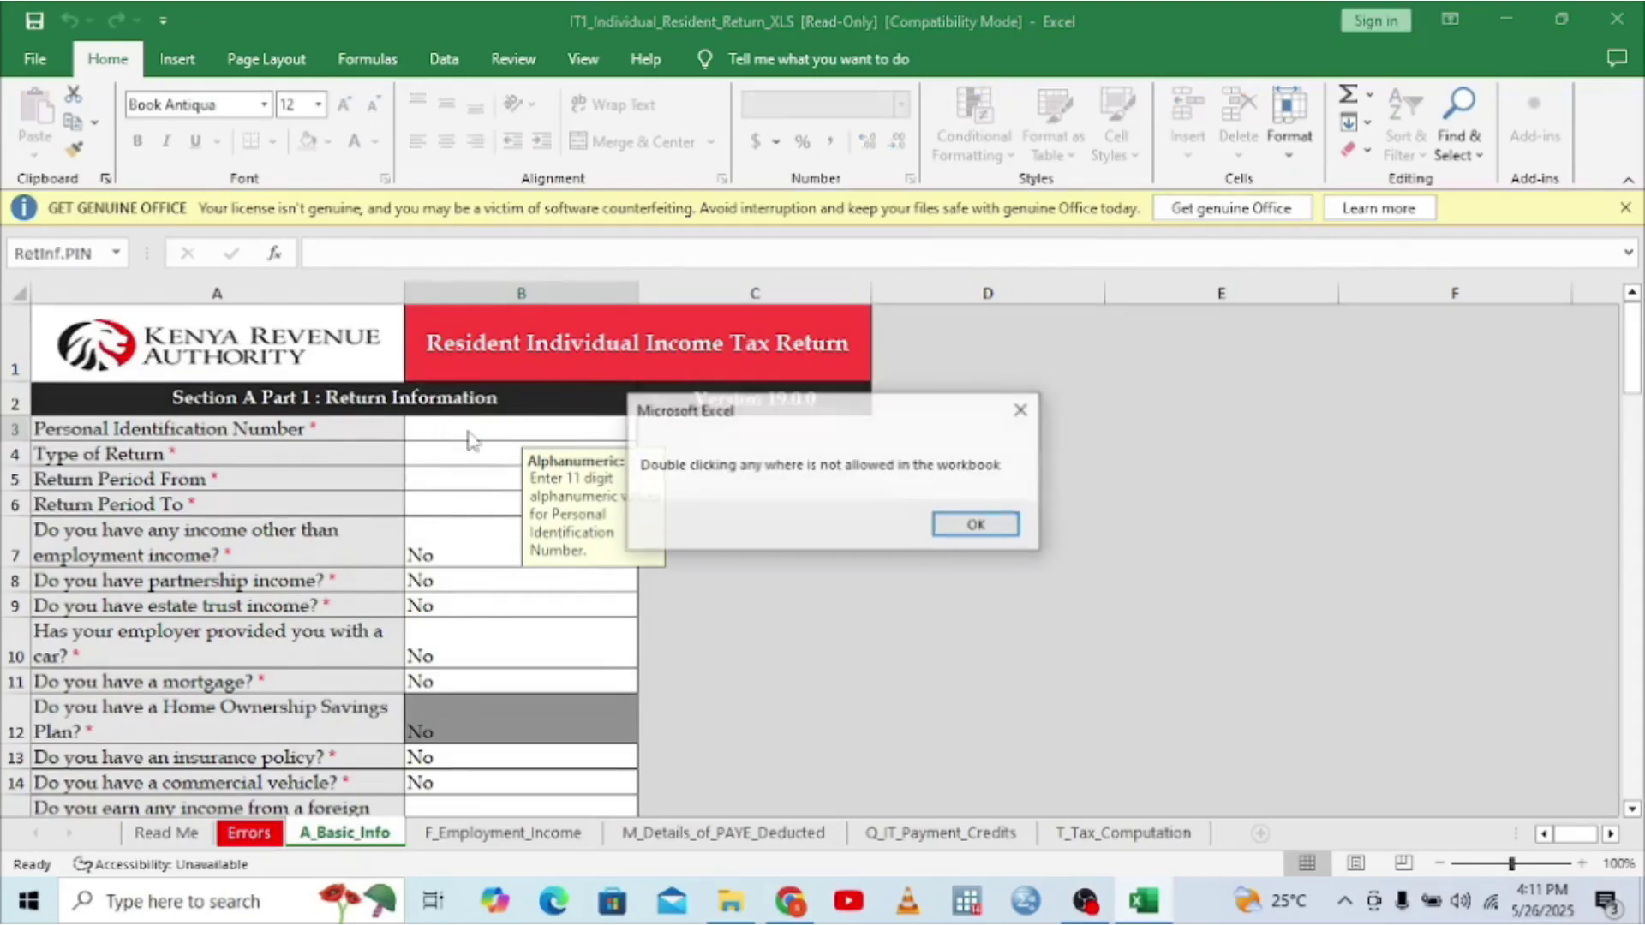
pyautogui.click(1023, 411)
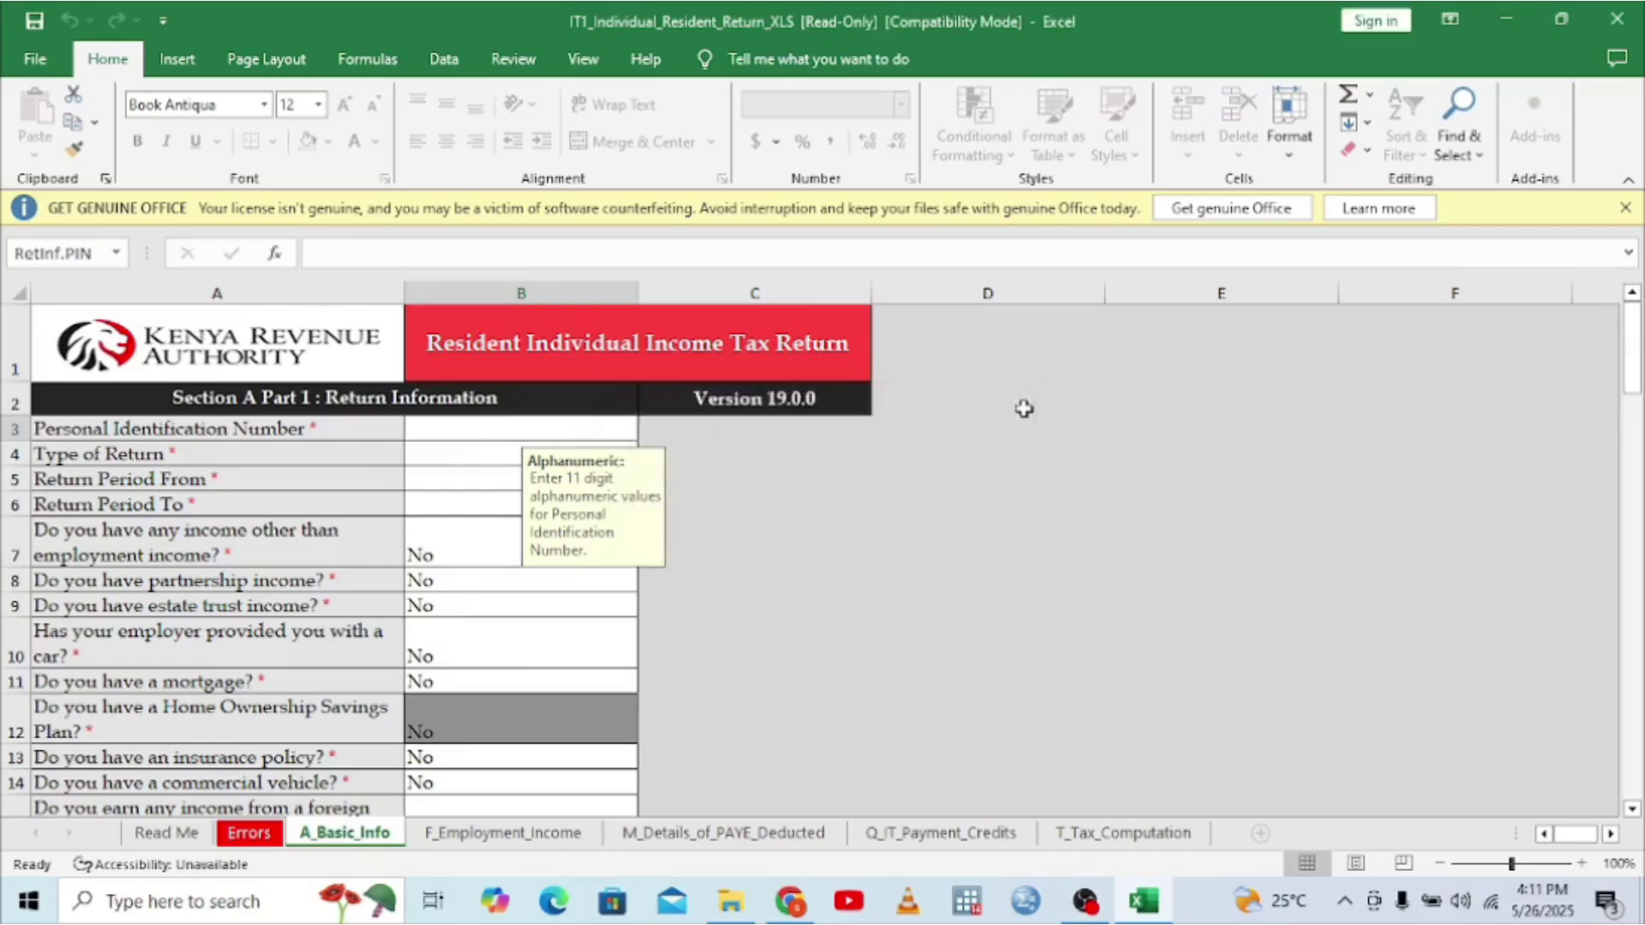
pyautogui.write('t')
pyautogui.press('BackSpace')
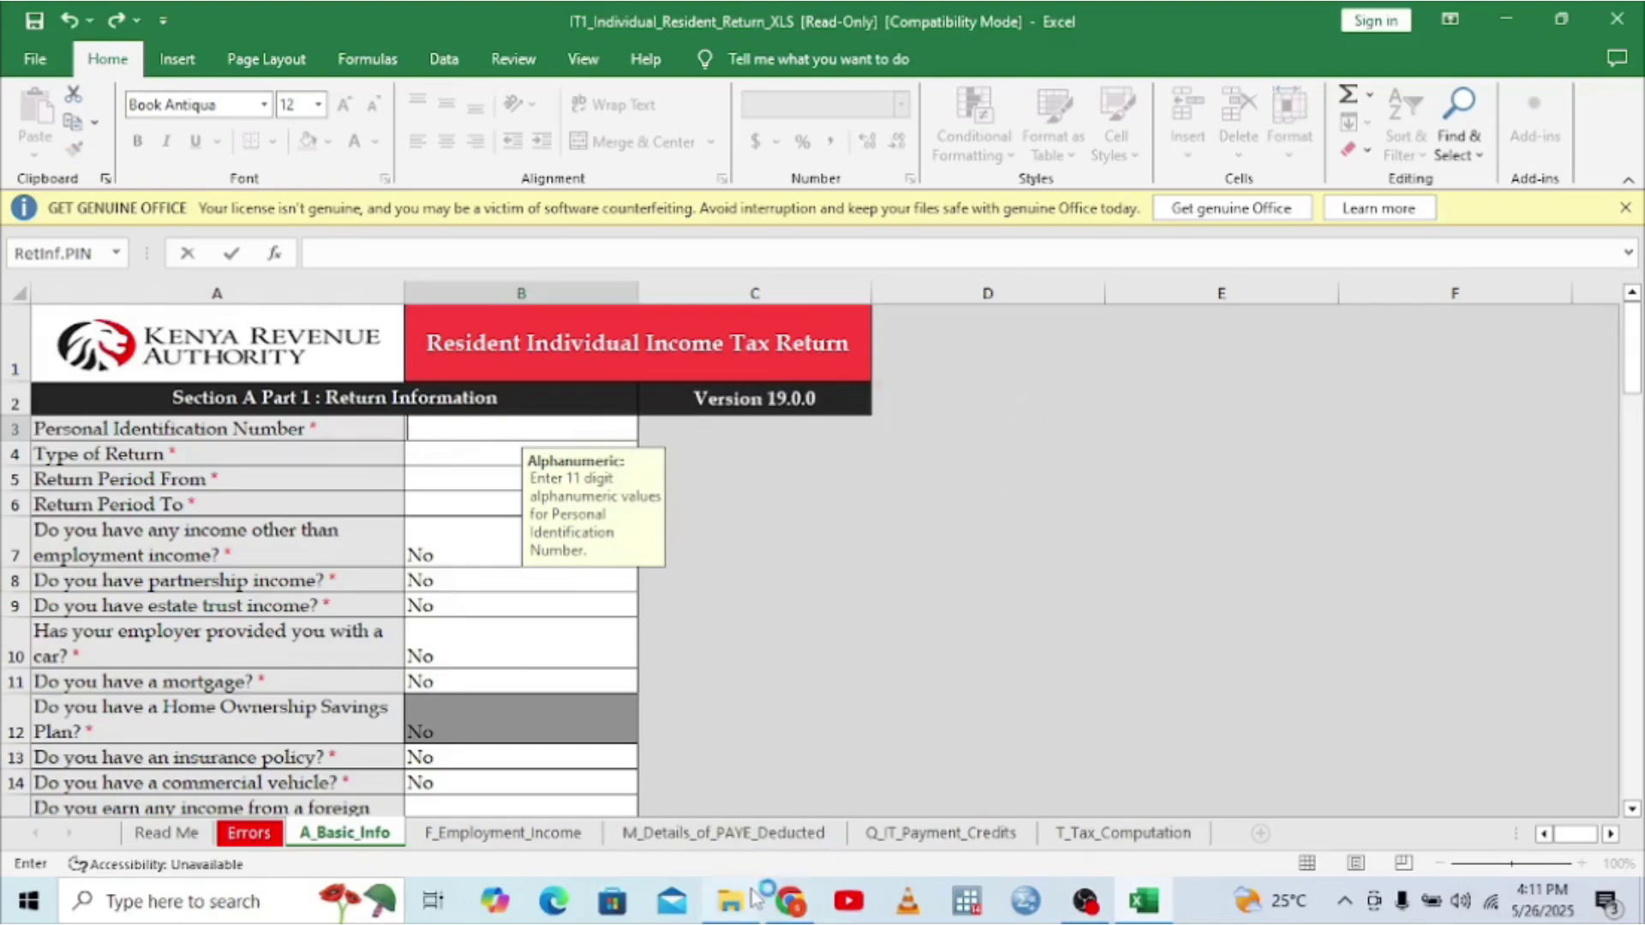
pyautogui.moveTo(744, 910)
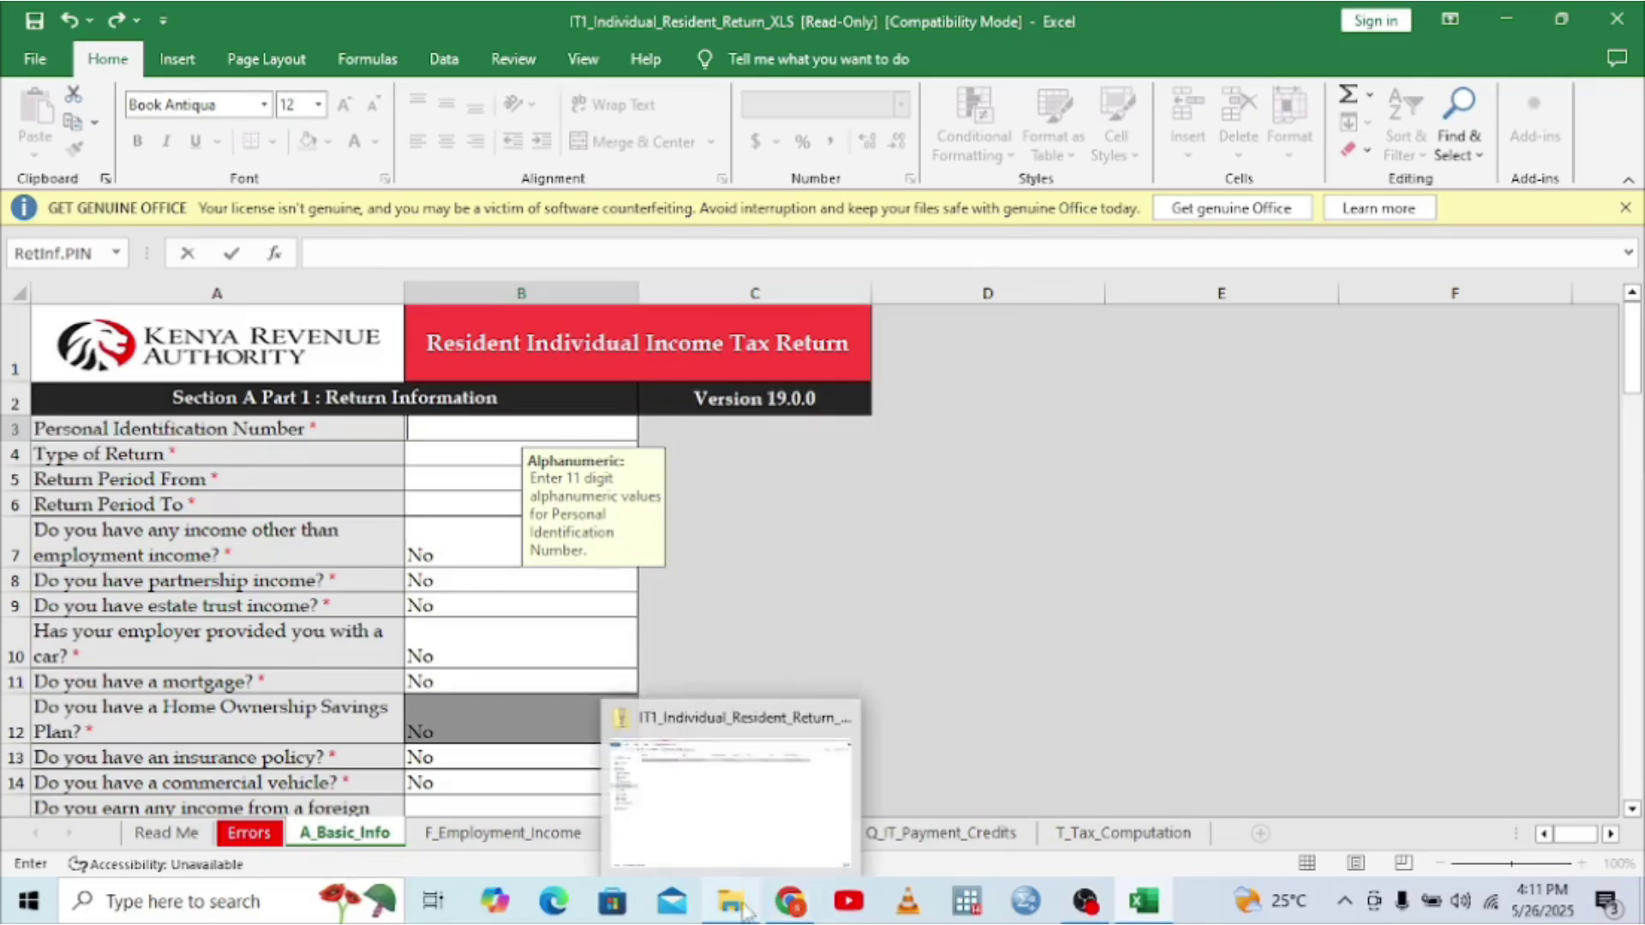
pyautogui.click(725, 796)
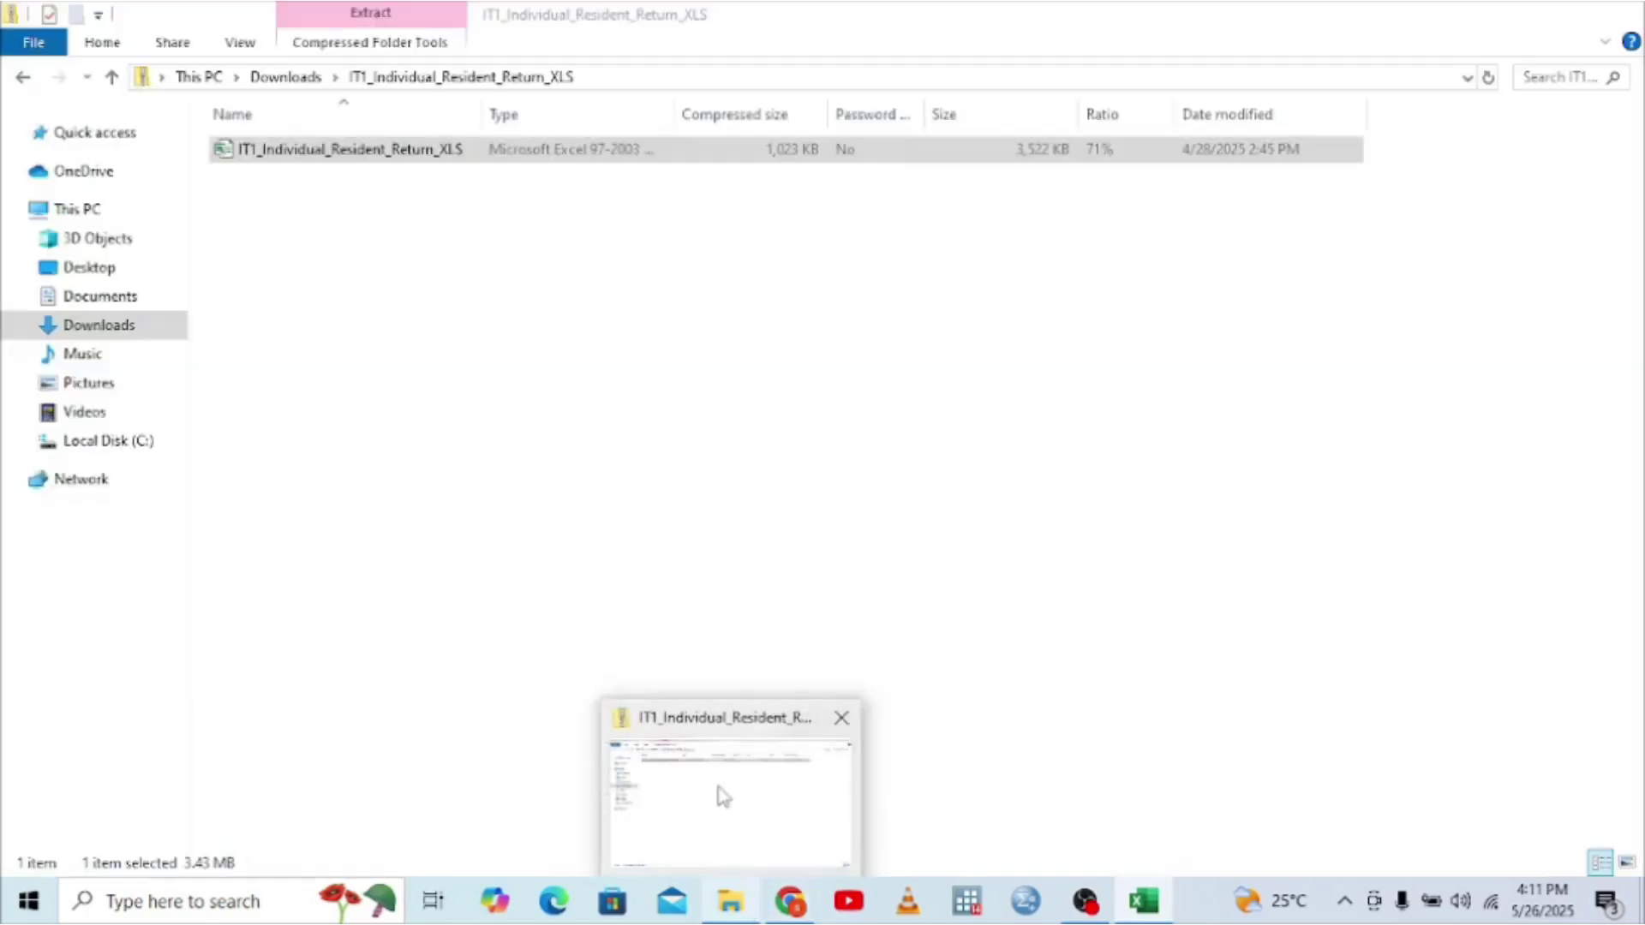
# - Search the Downloads folder for 'p9' and open the P9 tax deduction card PDF
pyautogui.click(94, 134)
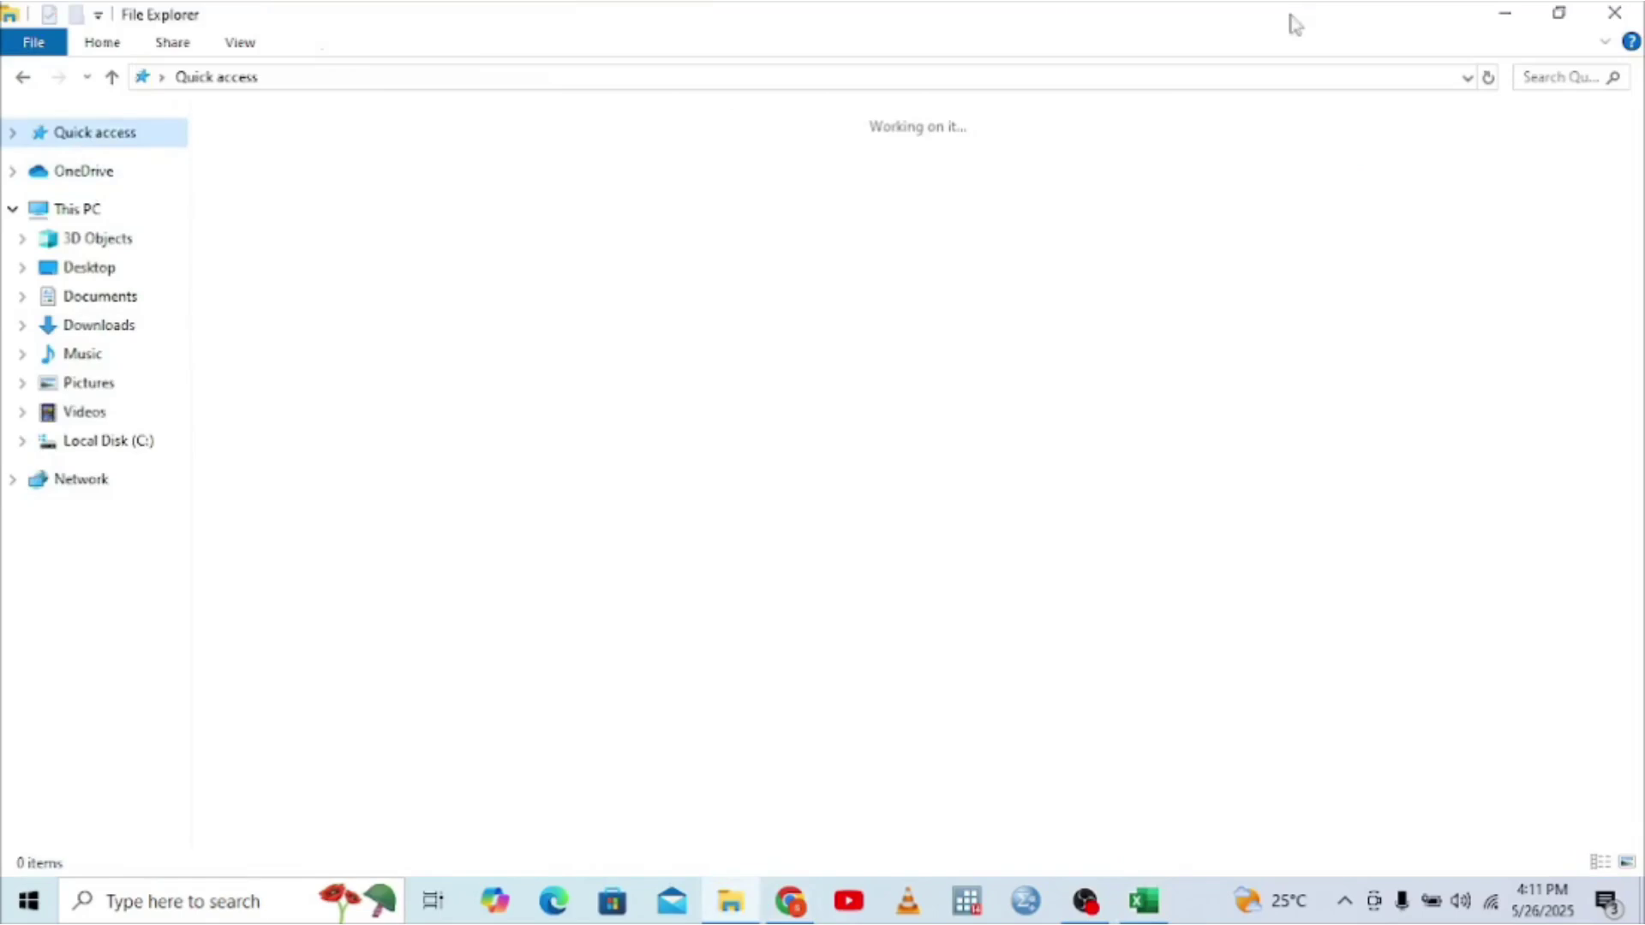
pyautogui.click(1549, 74)
pyautogui.write('p9')
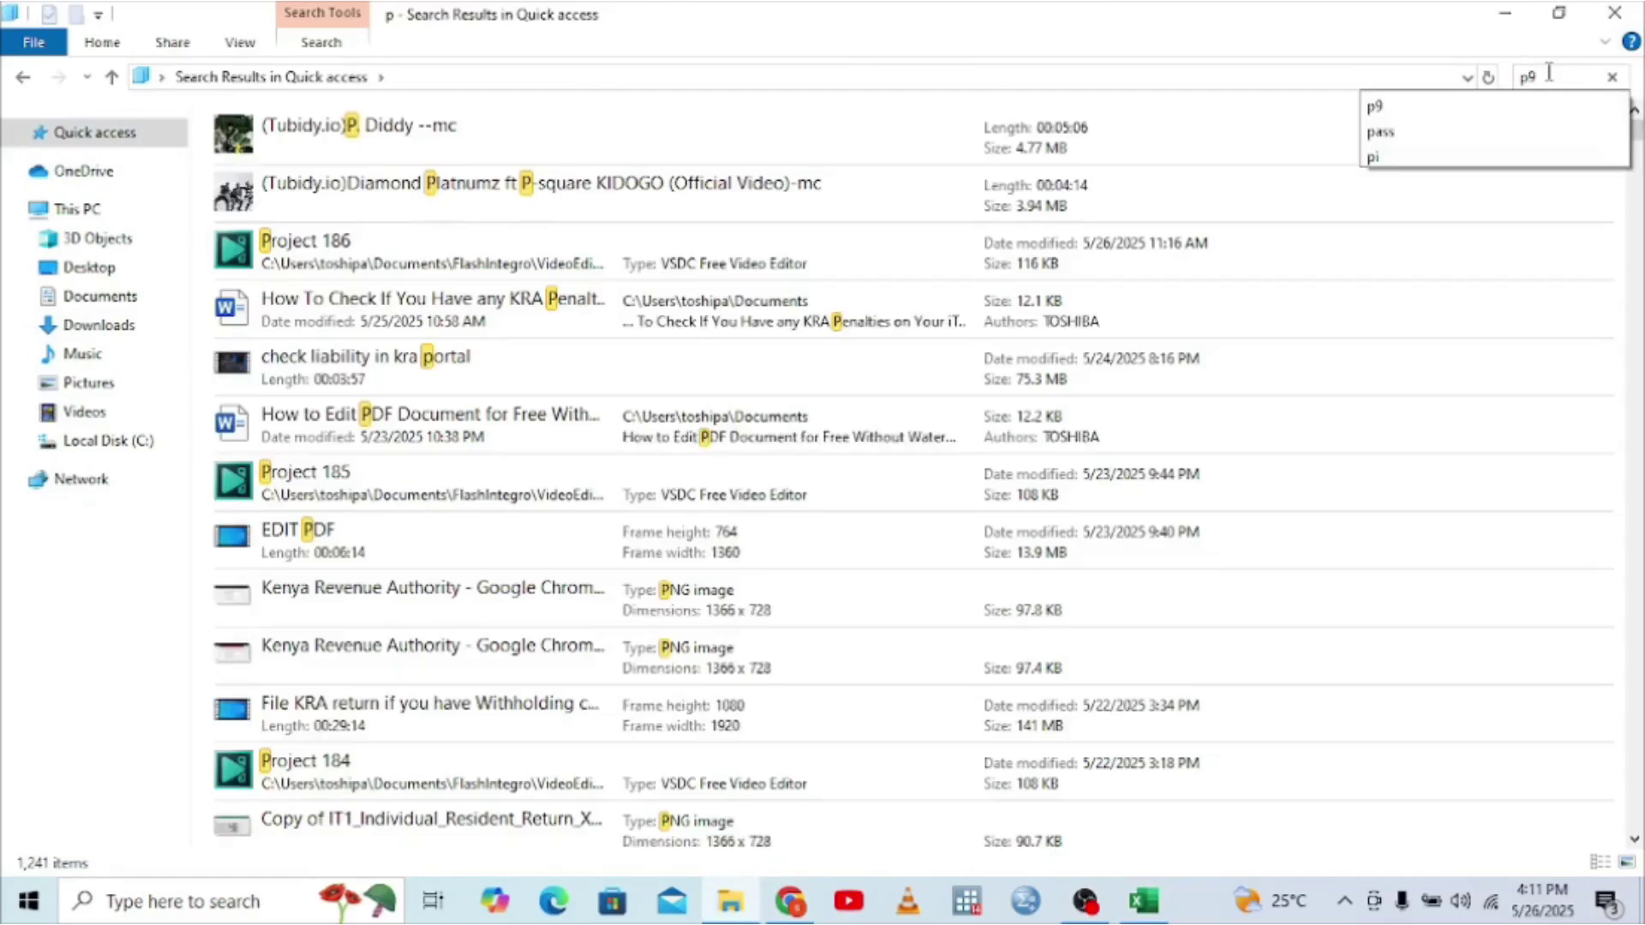
pyautogui.press('BackSpace')
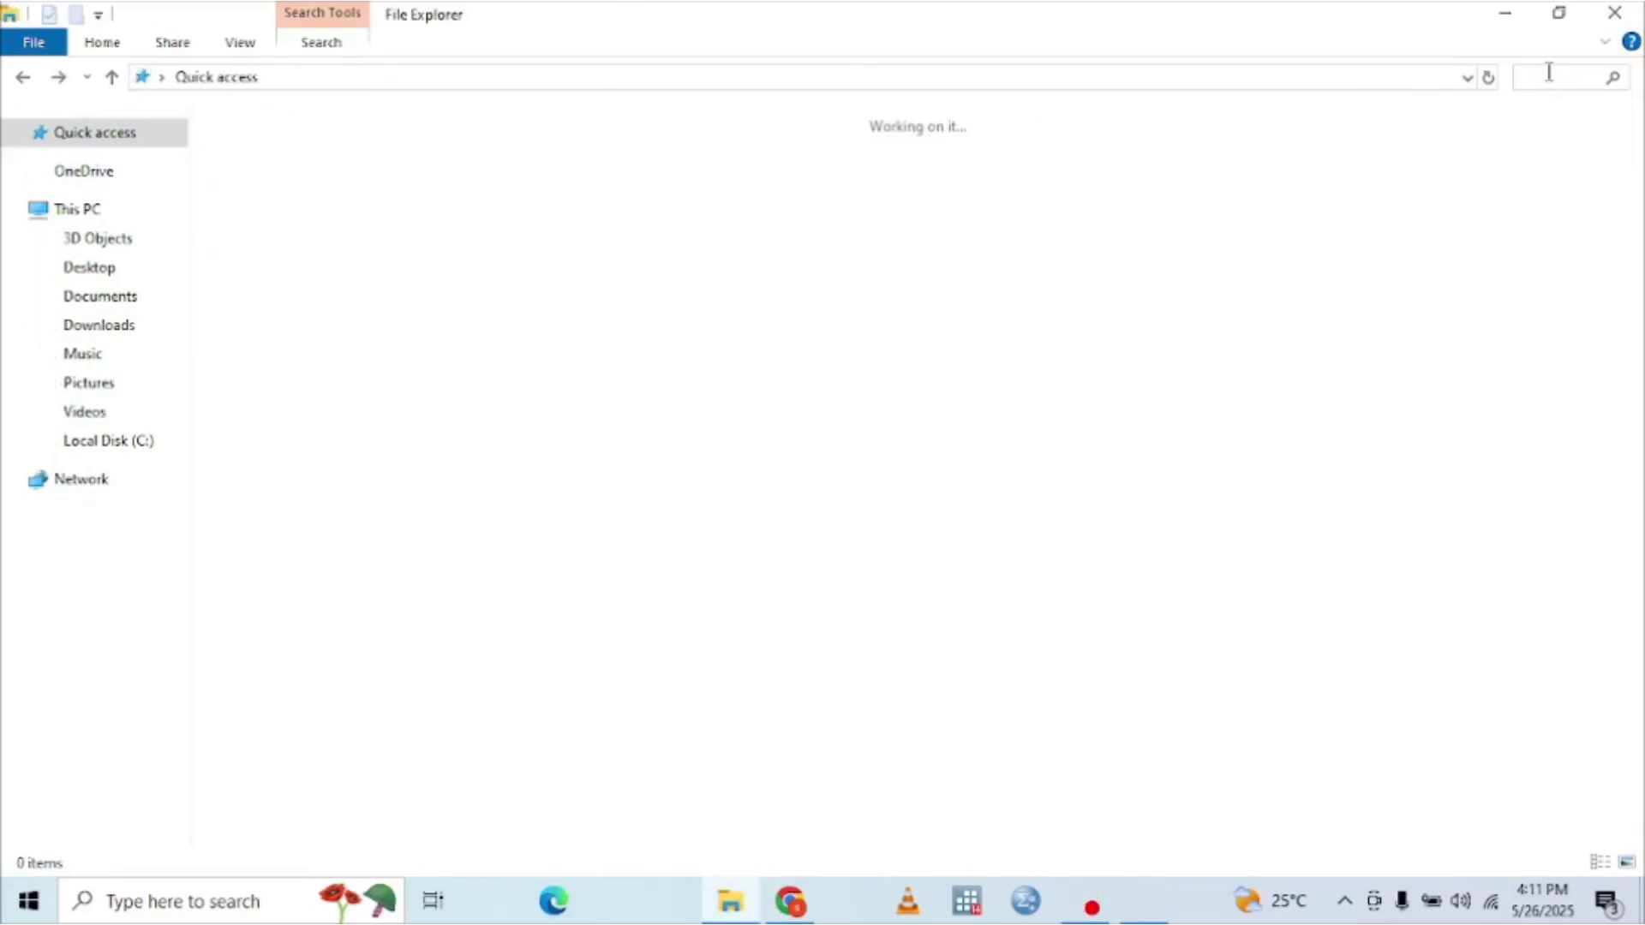
pyautogui.click(103, 324)
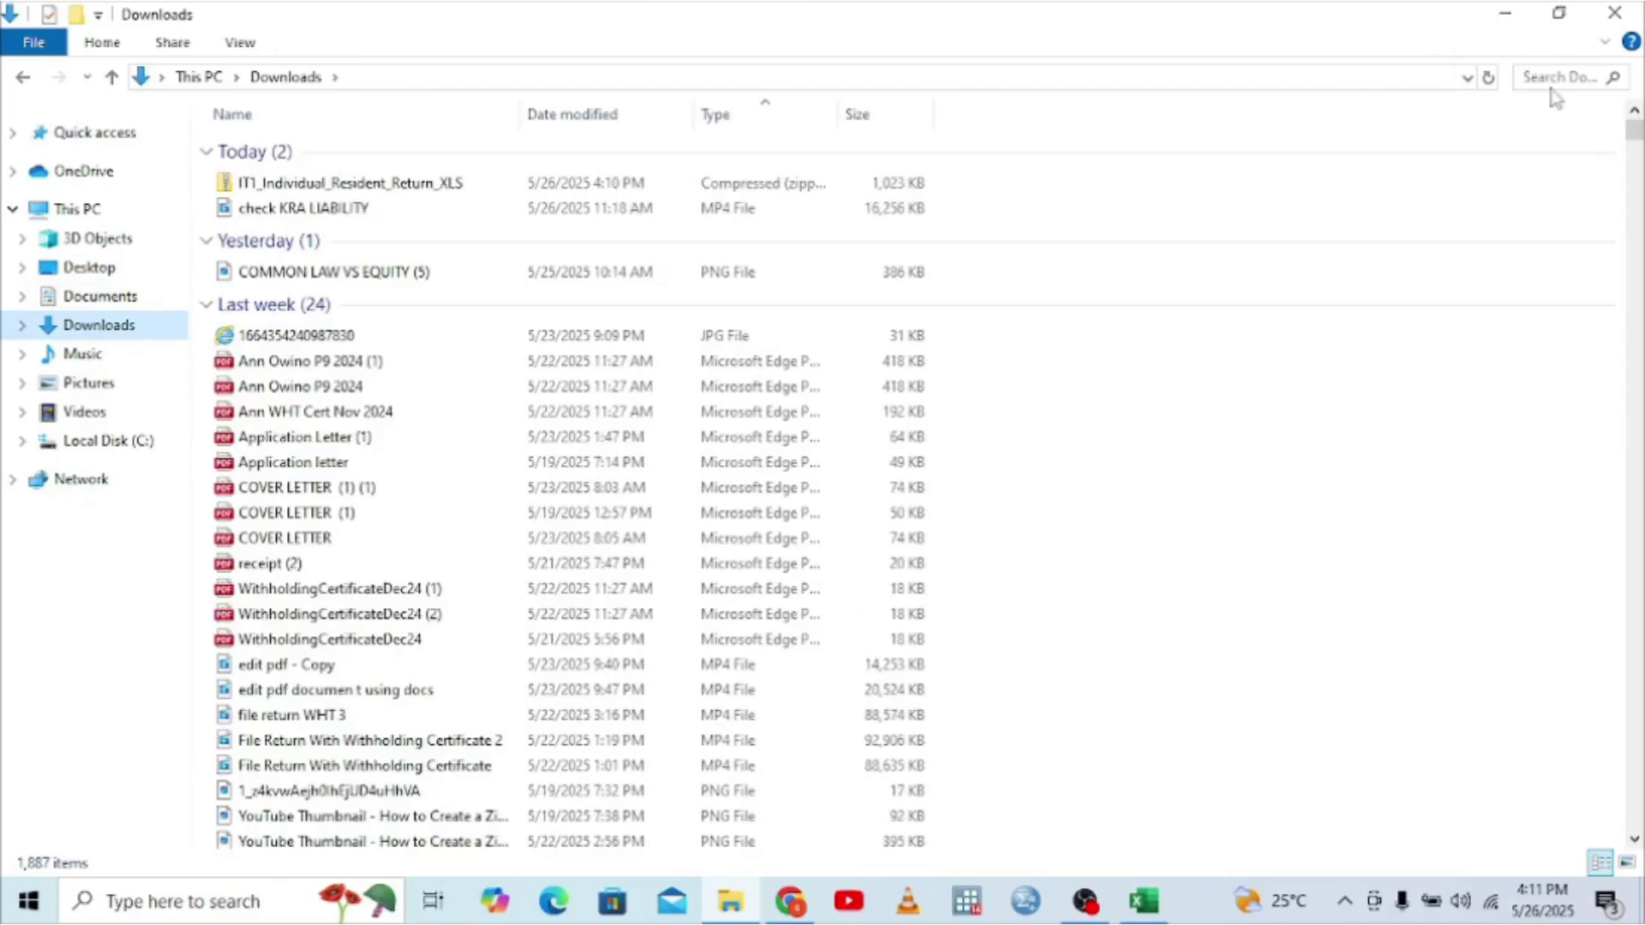
pyautogui.click(1535, 78)
pyautogui.write('p9')
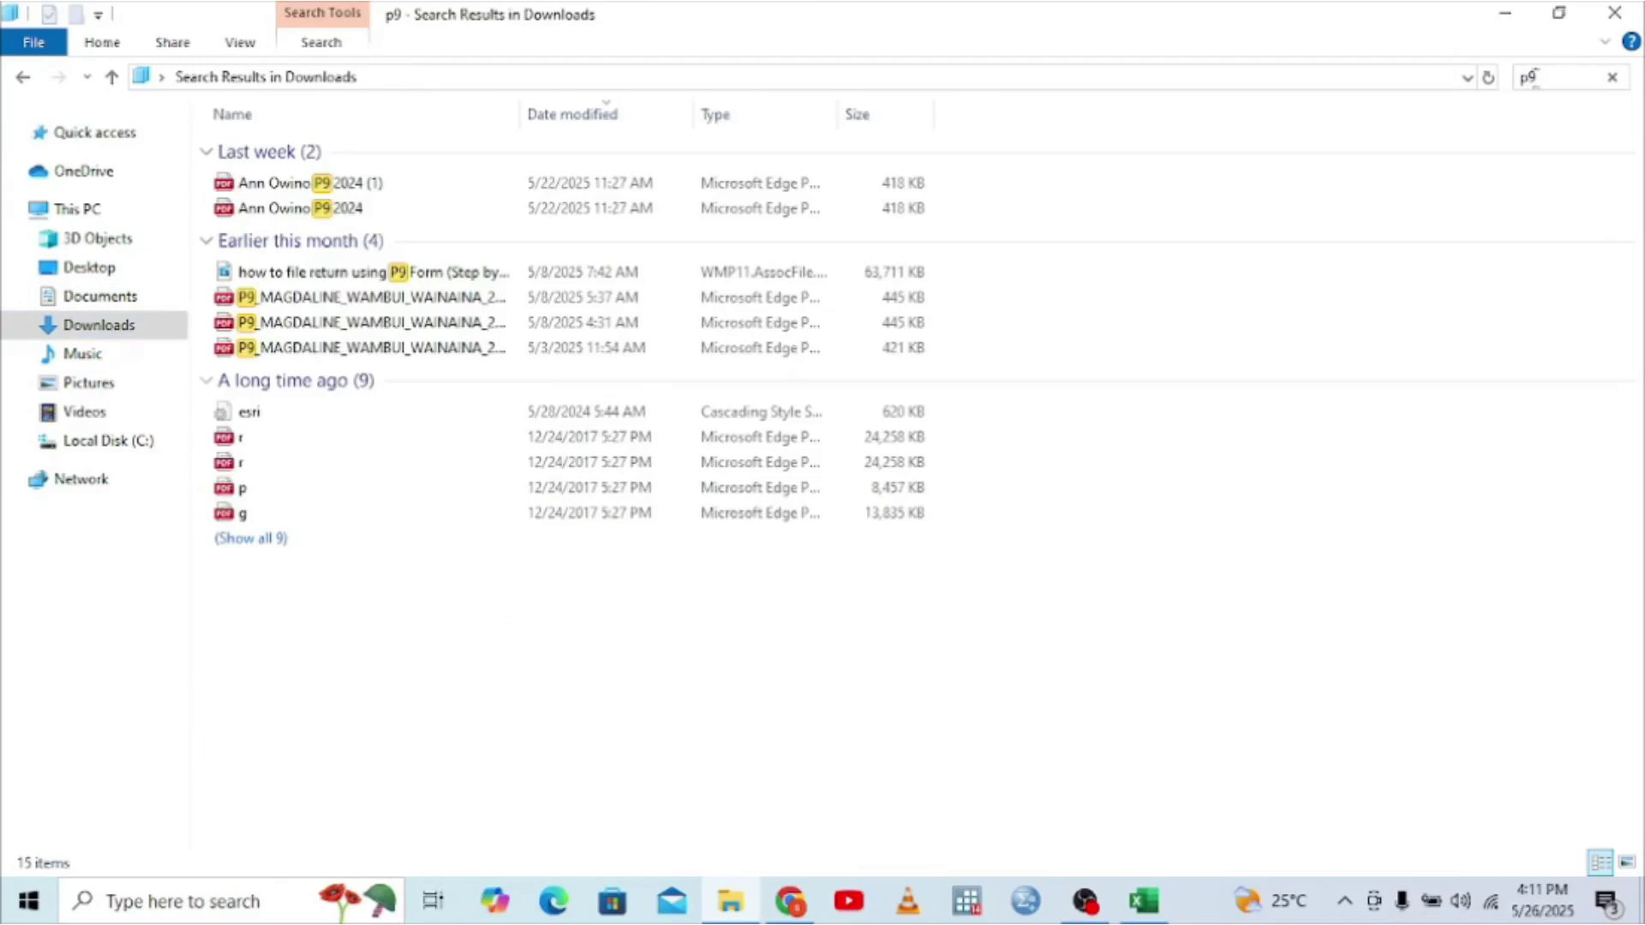
pyautogui.doubleClick(301, 298)
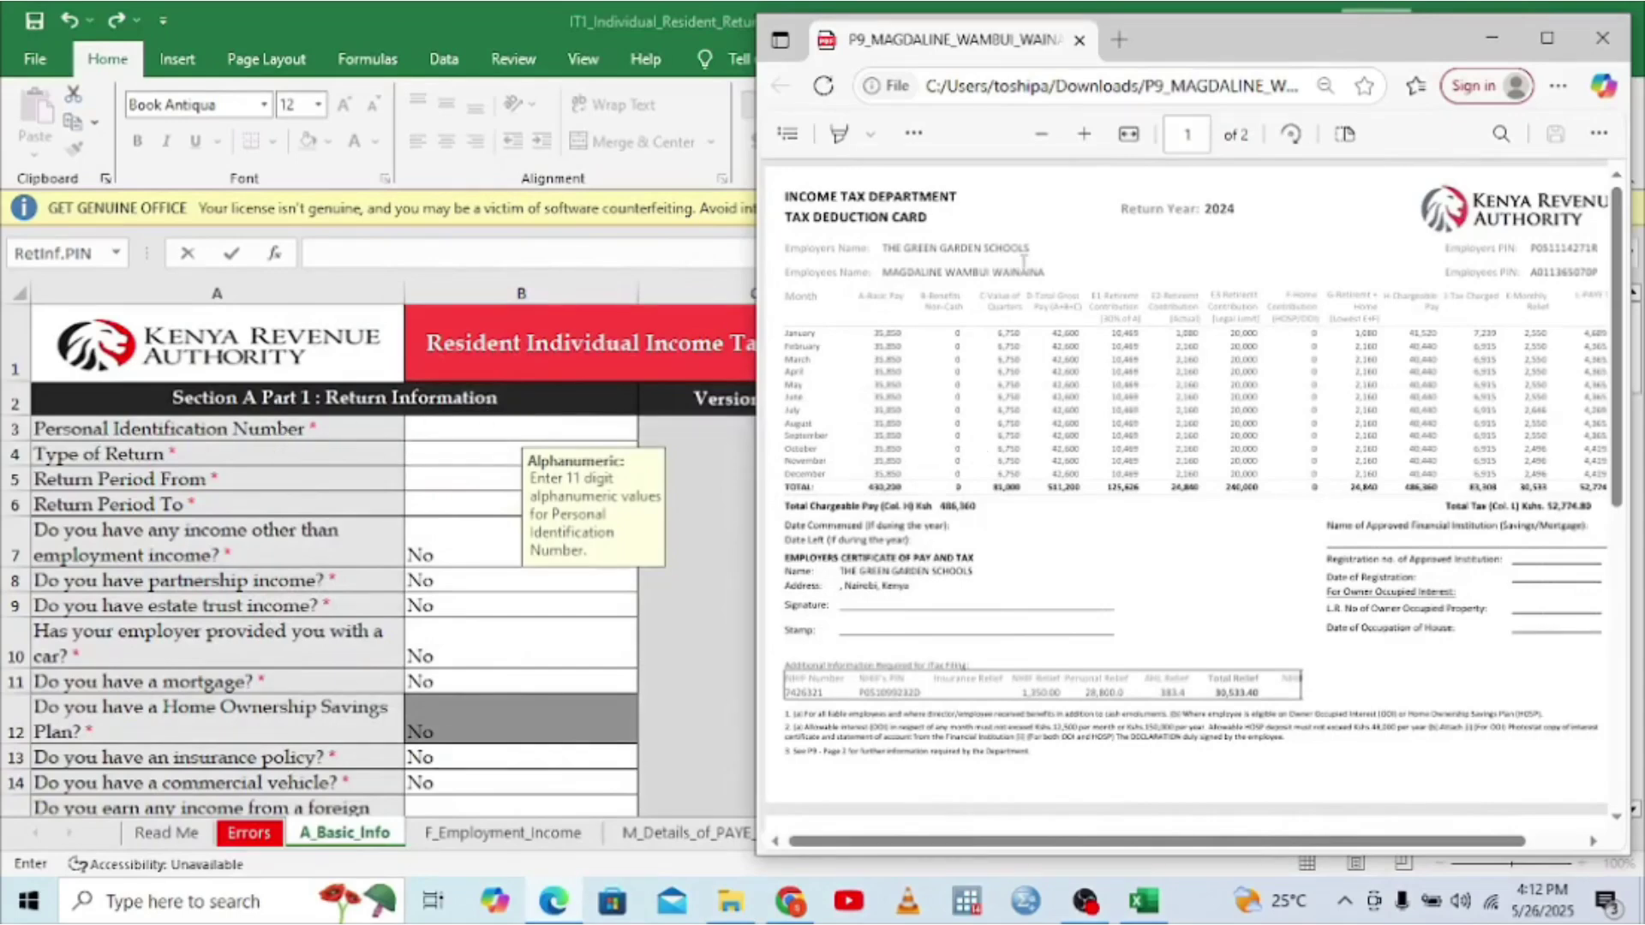
# - Copy the employee's PIN from the P9 card into the workbook's Personal Identification Number cell
pyautogui.doubleClick(1555, 266)
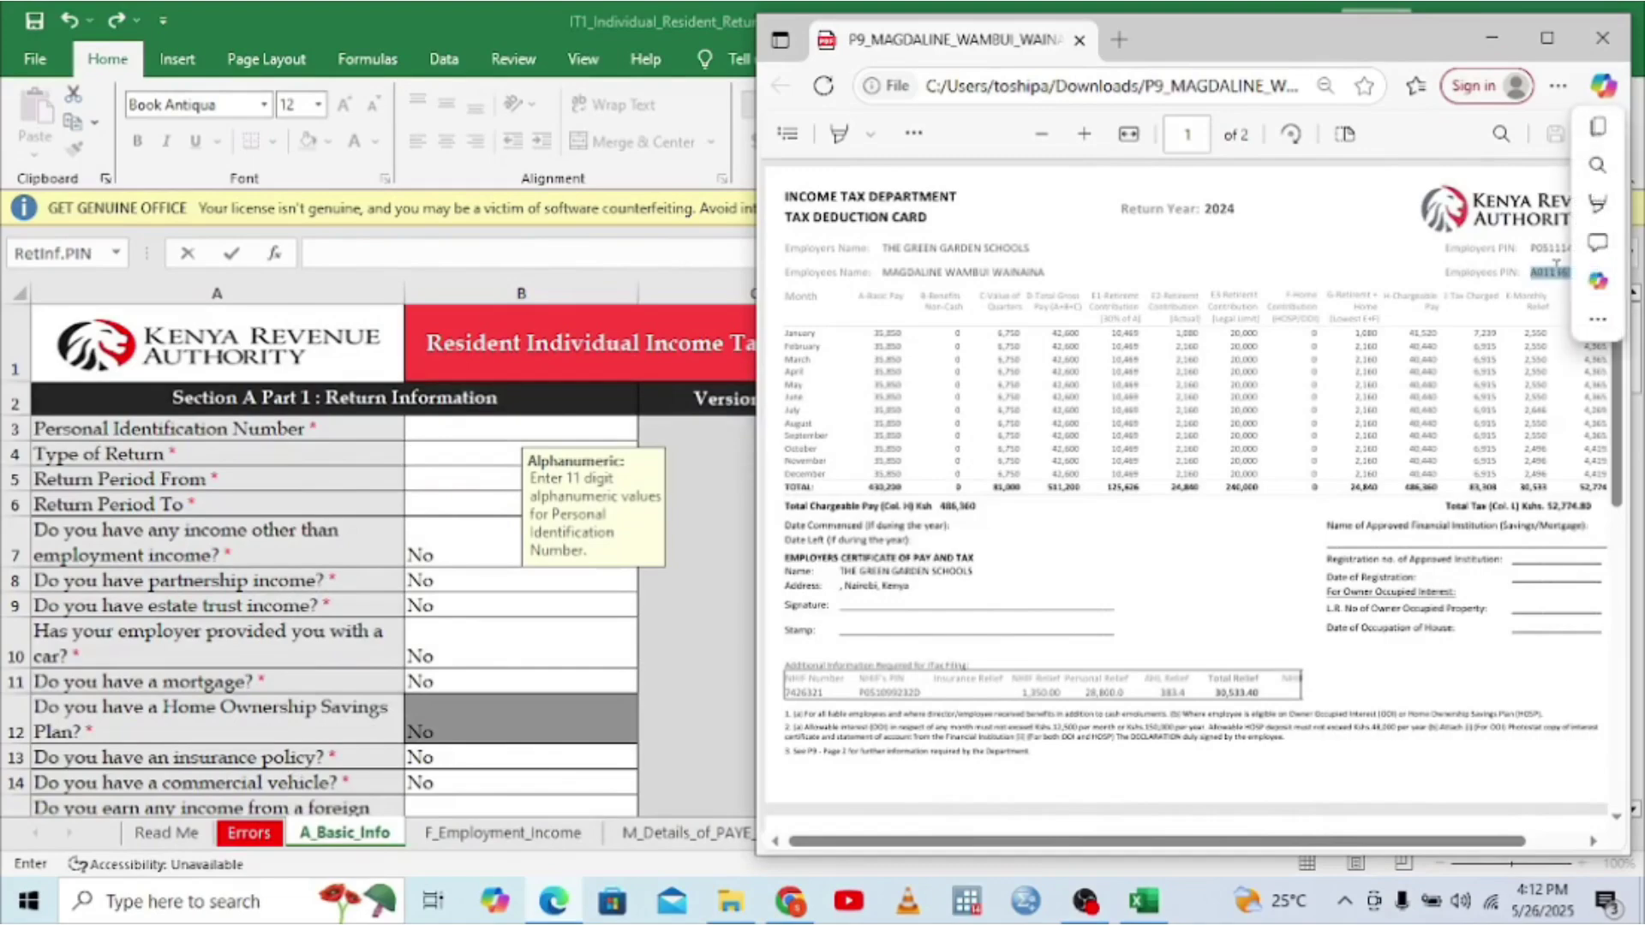
pyautogui.hotkey('ctrl', 'c')
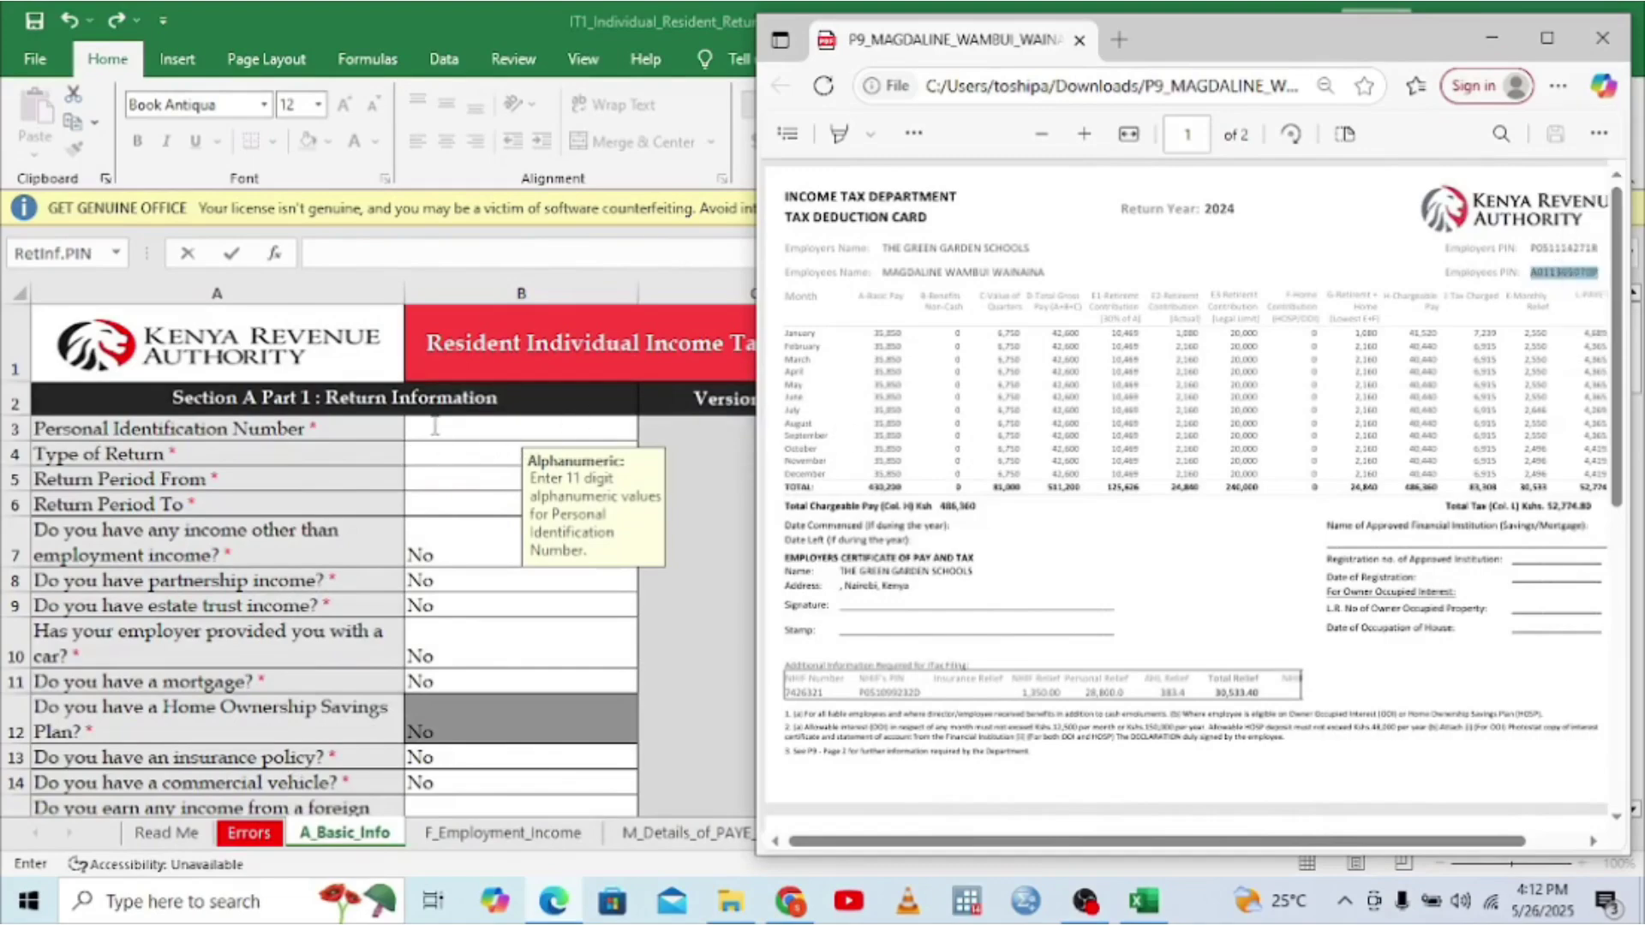
pyautogui.click(435, 426)
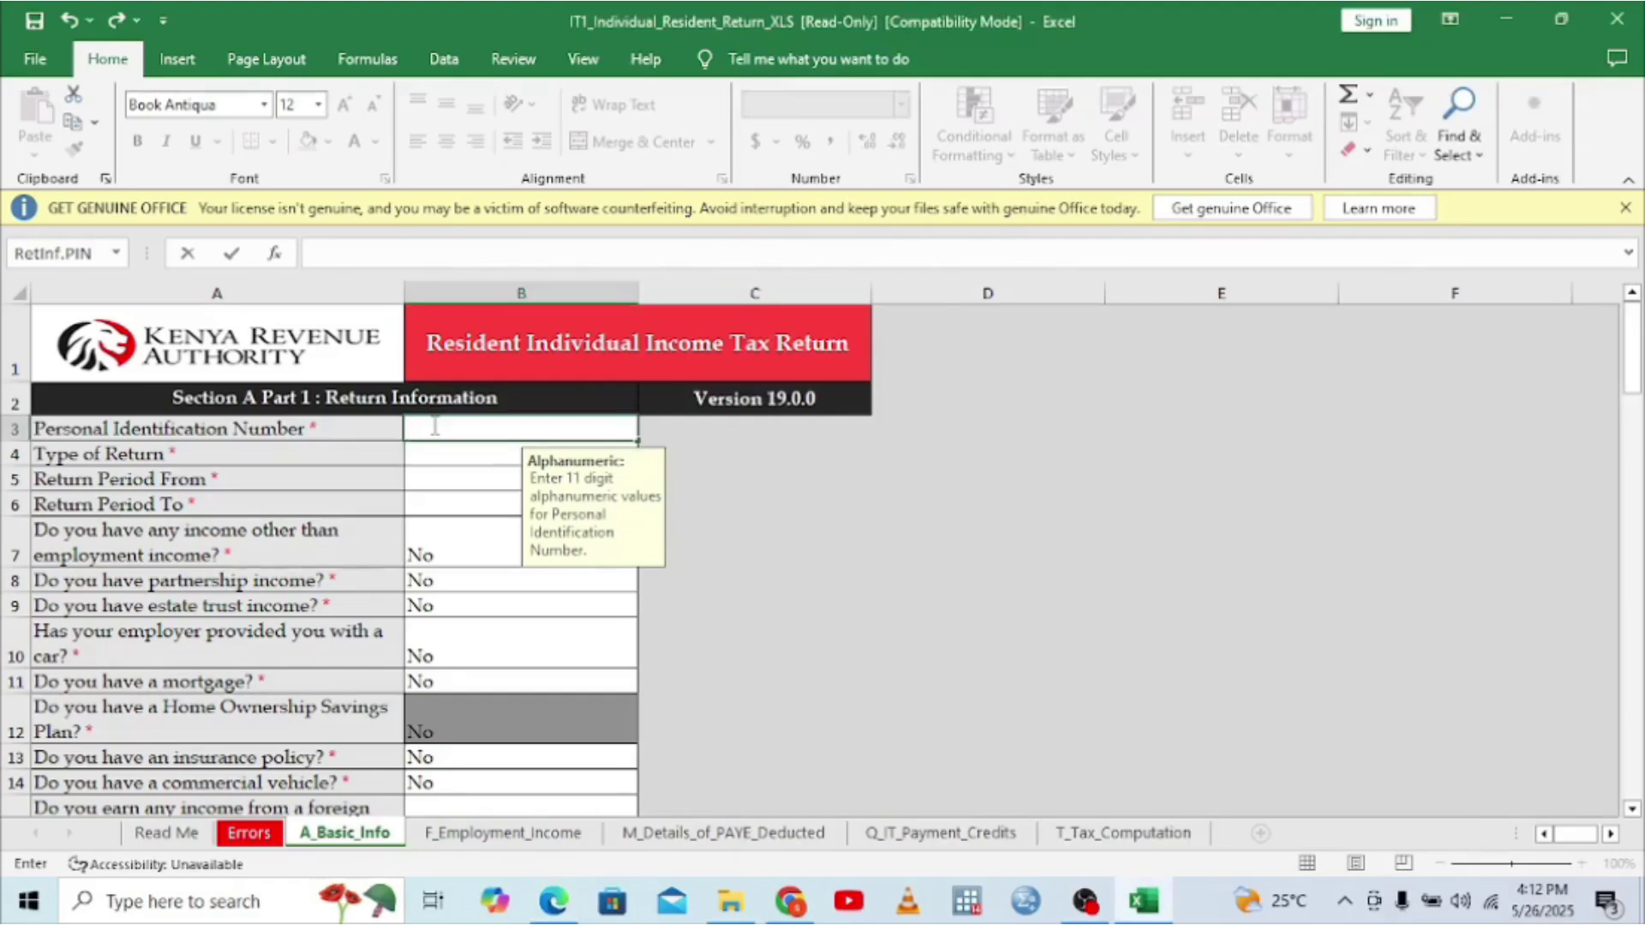
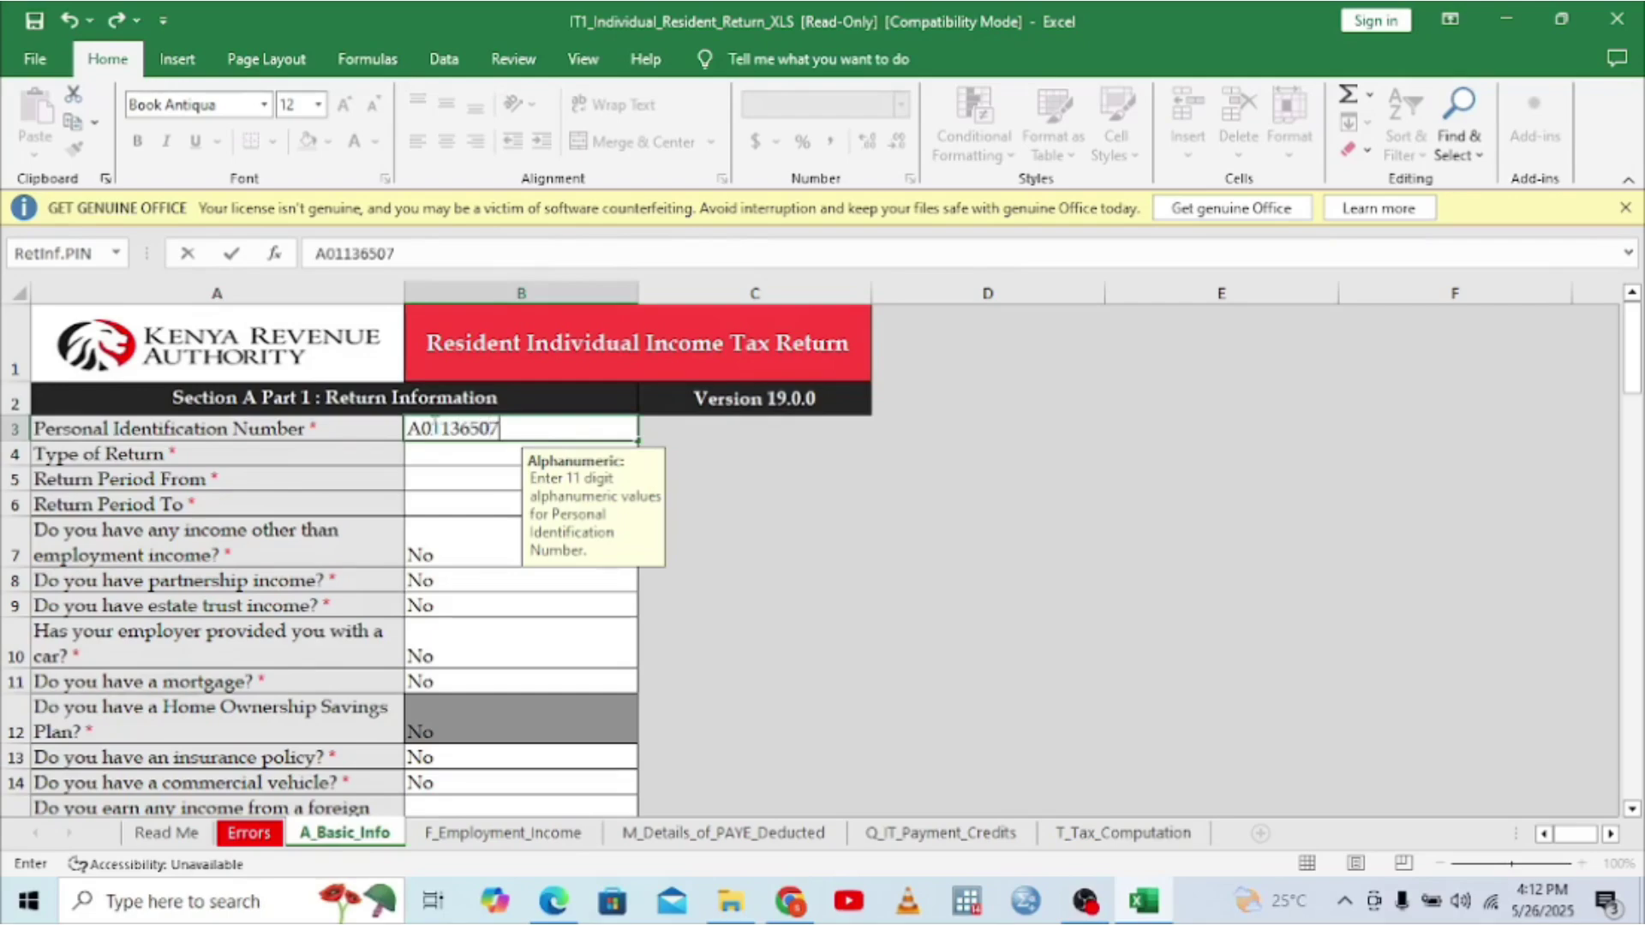
pyautogui.click(414, 455)
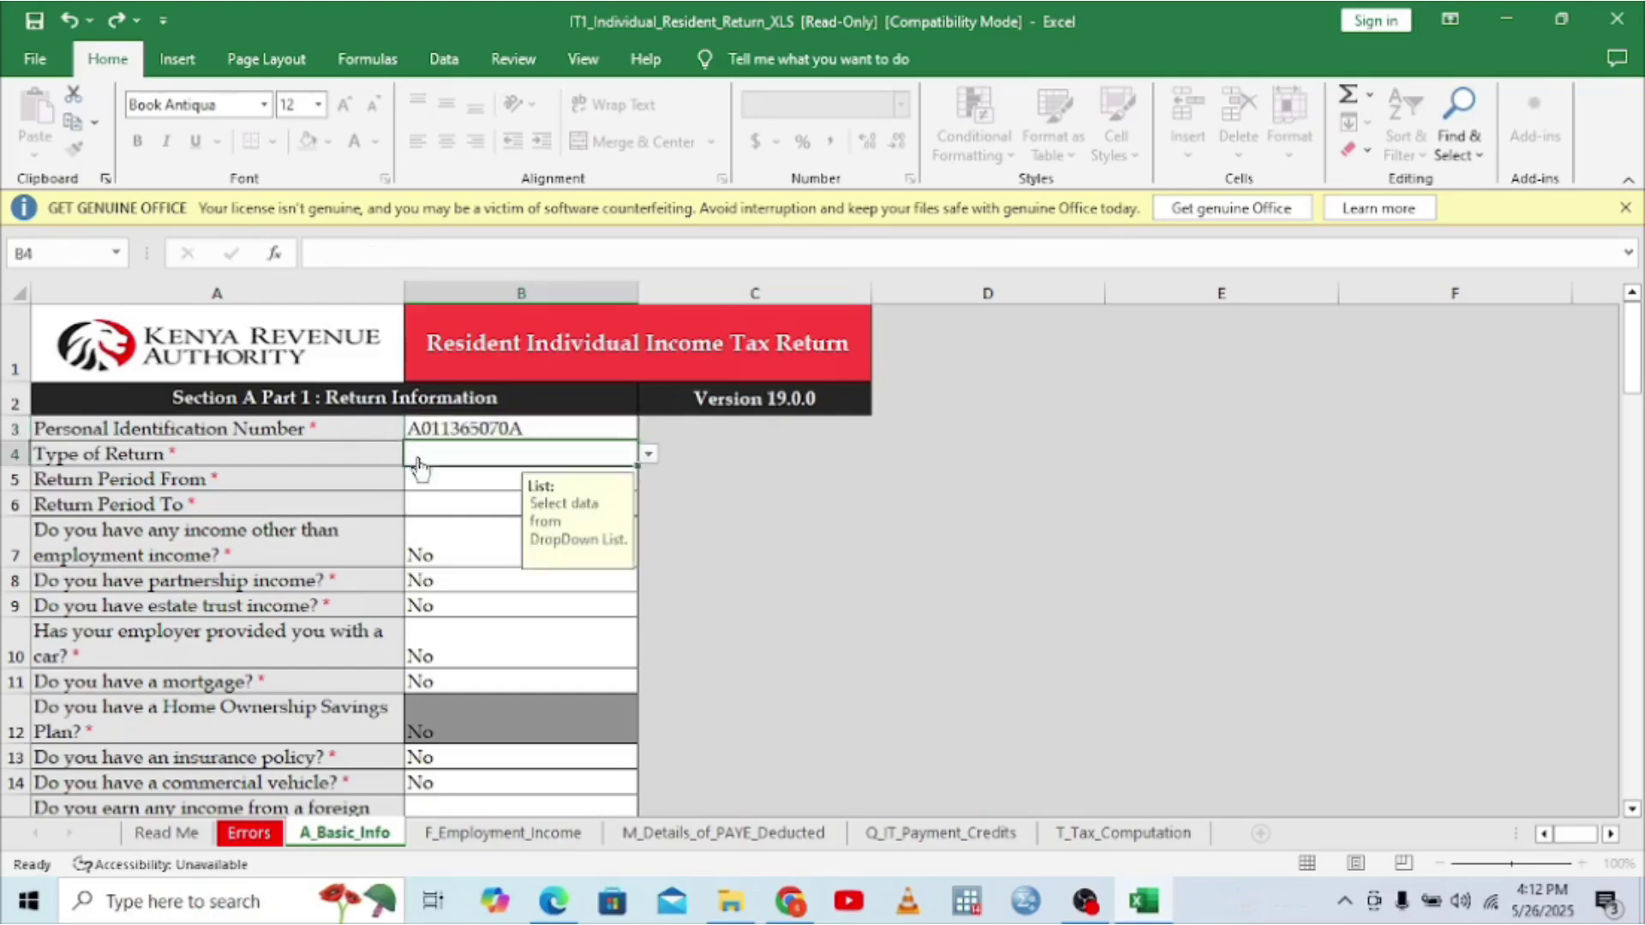
# - Set the Type of Return dropdown to Original
pyautogui.click(650, 455)
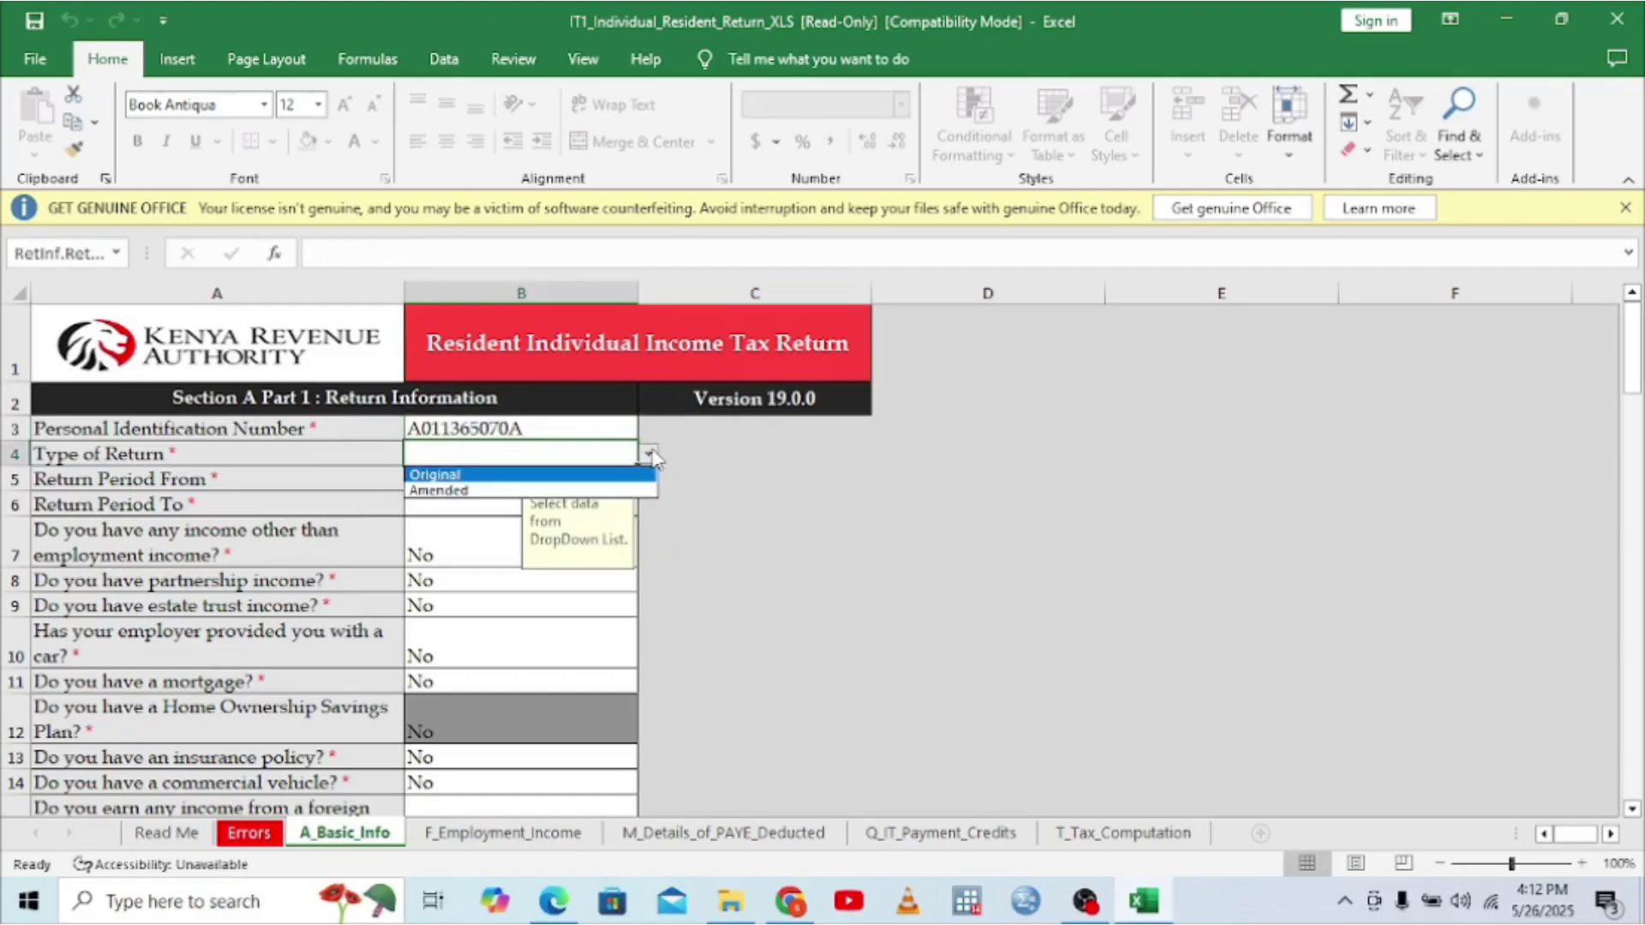
pyautogui.click(441, 491)
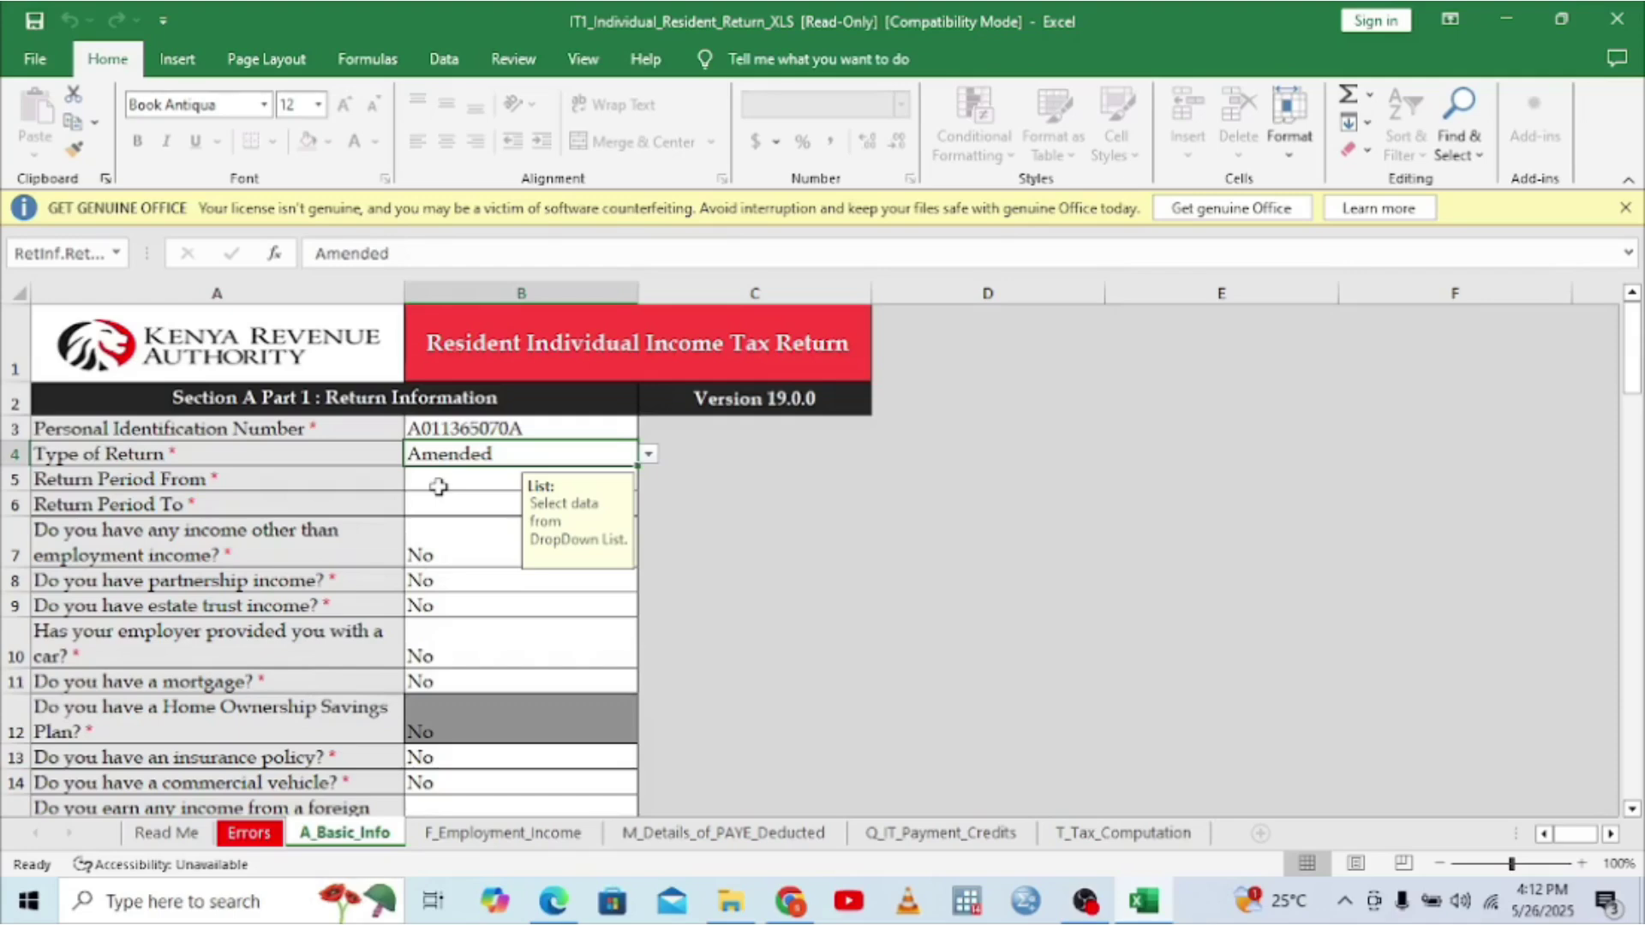
pyautogui.click(647, 461)
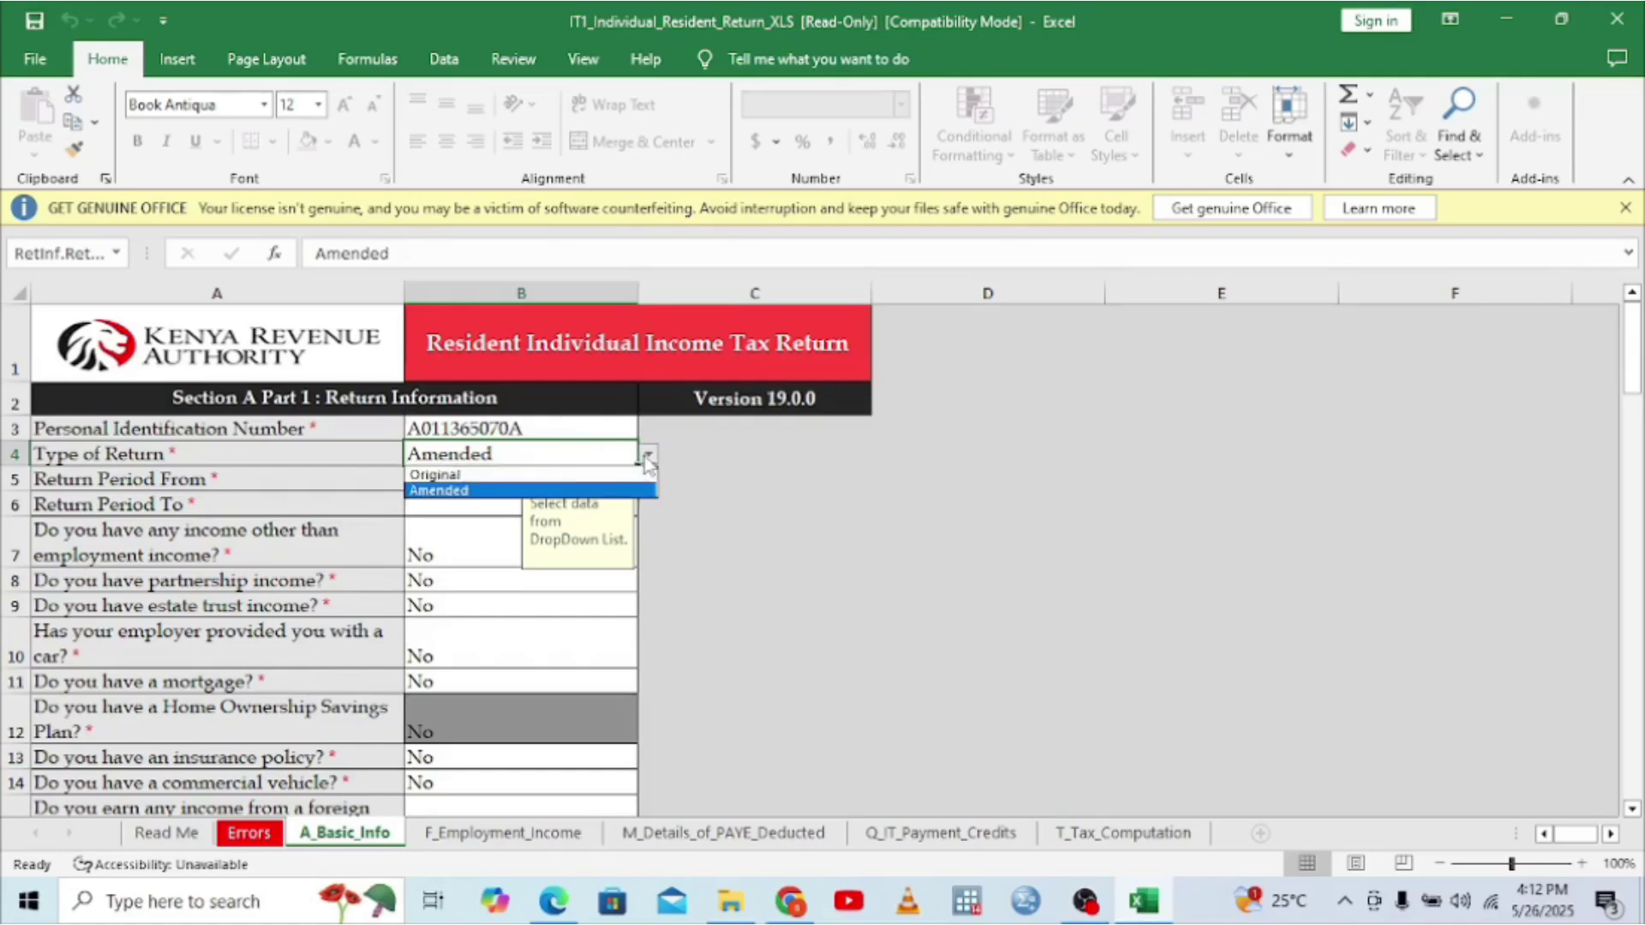
pyautogui.click(426, 476)
pyautogui.click(450, 475)
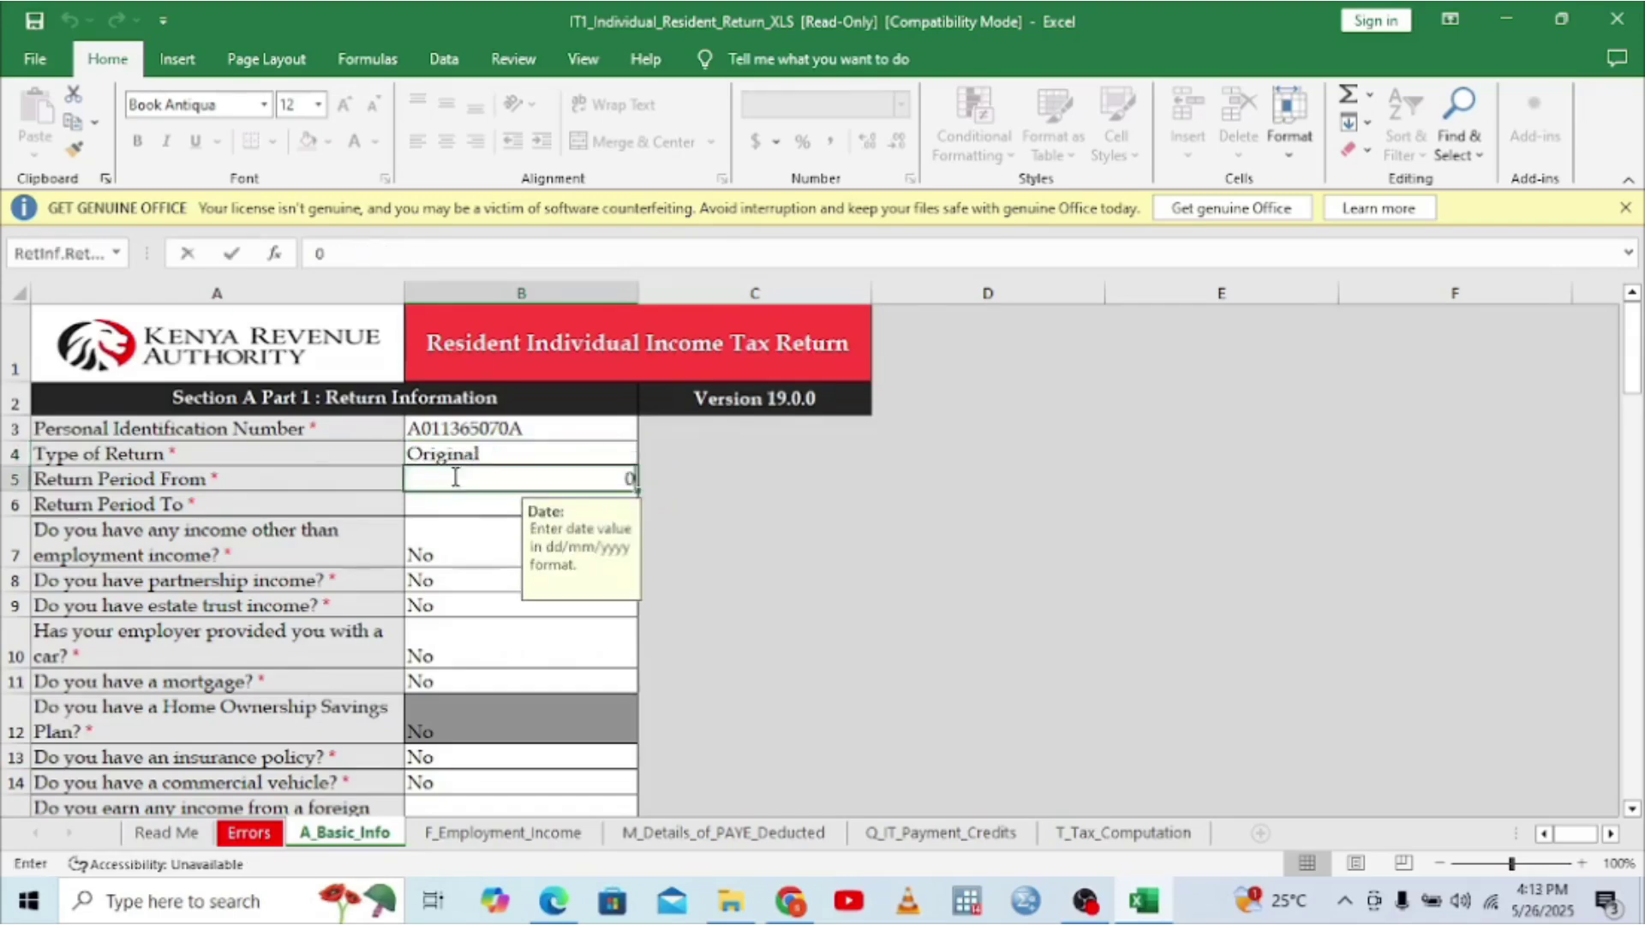
# - Enter 01/01/2024 as Return Period From and 31/12/2024 as Return Period To
pyautogui.write('01')
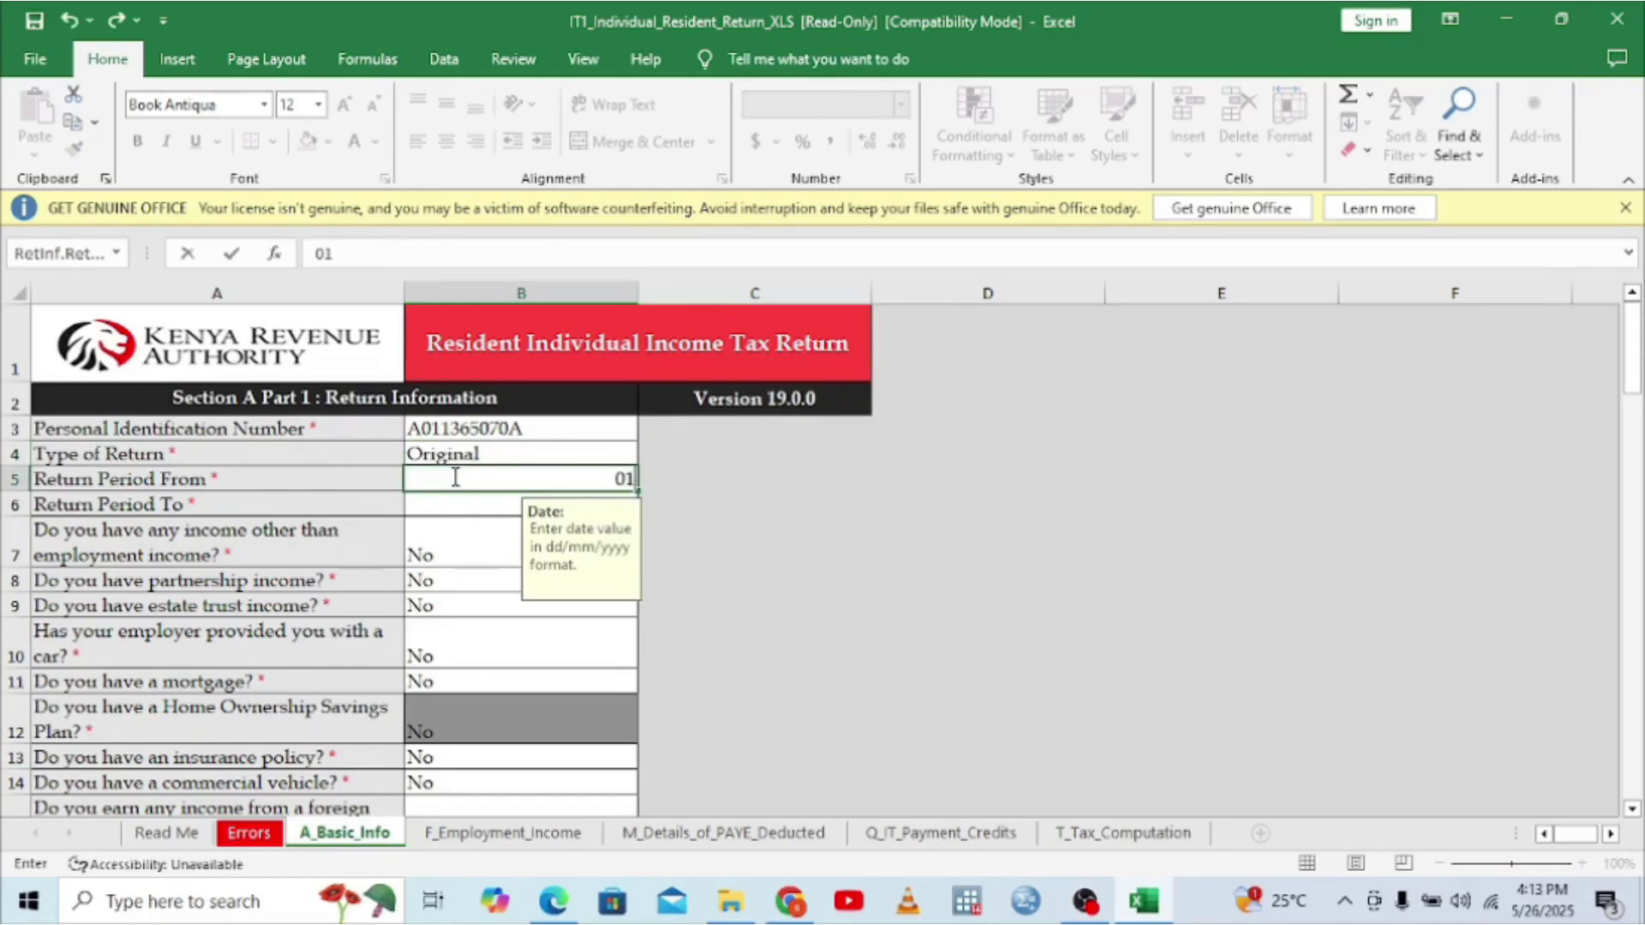
pyautogui.write('/01/')
pyautogui.write('202')
pyautogui.write('4')
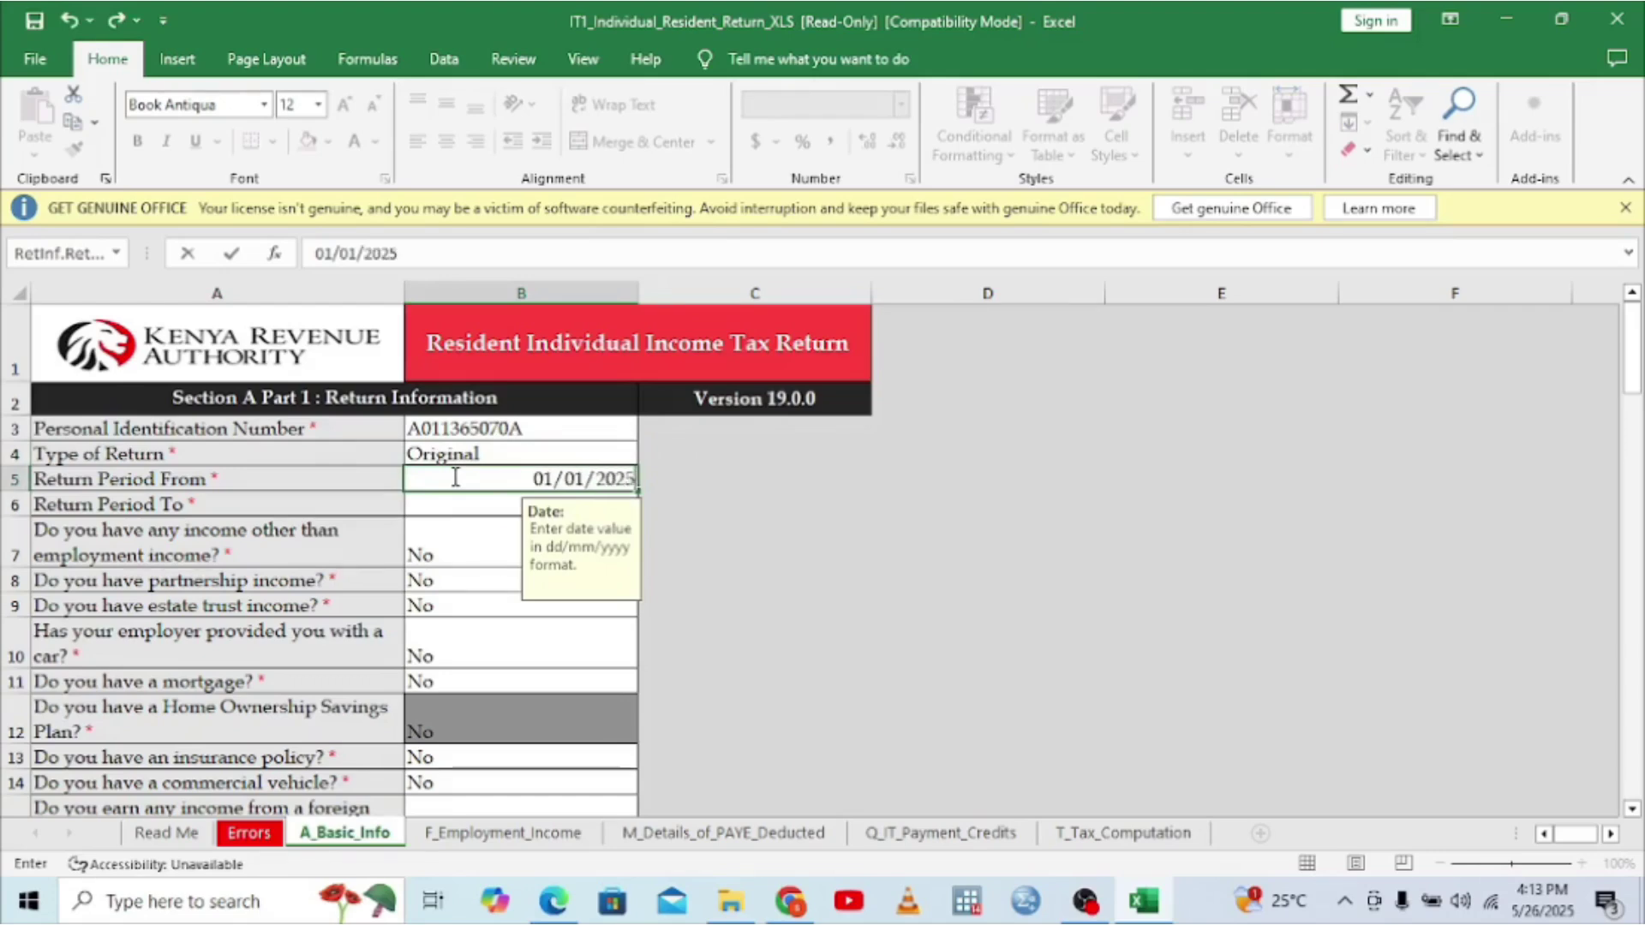
pyautogui.press('BackSpace')
pyautogui.write('4')
pyautogui.click(440, 509)
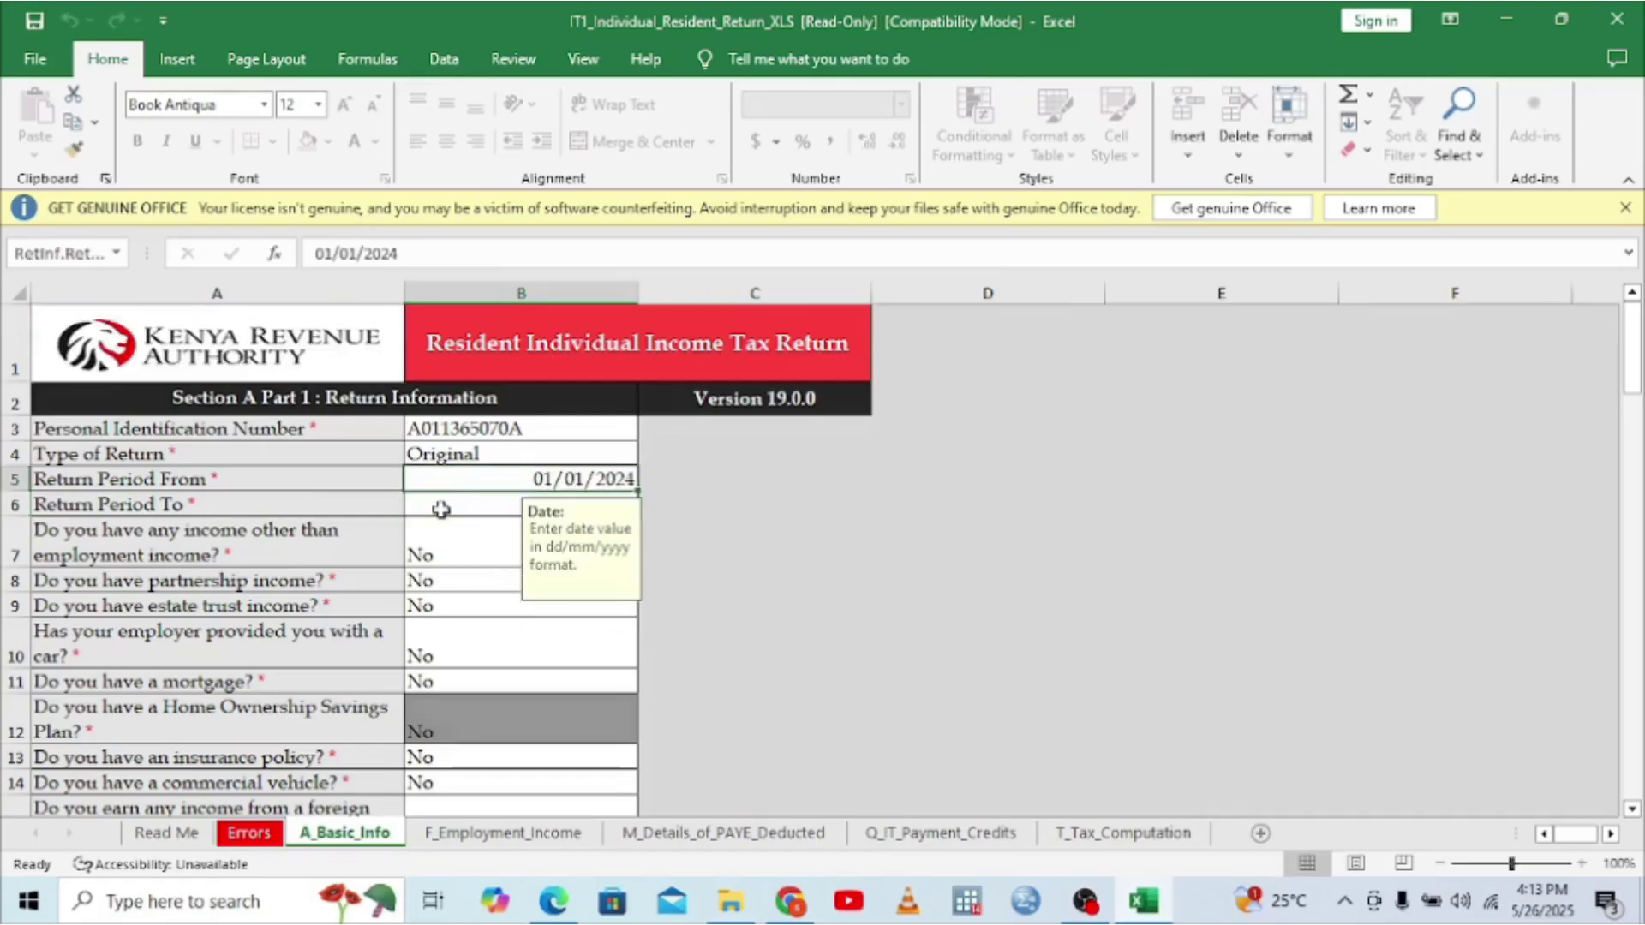
pyautogui.click(423, 506)
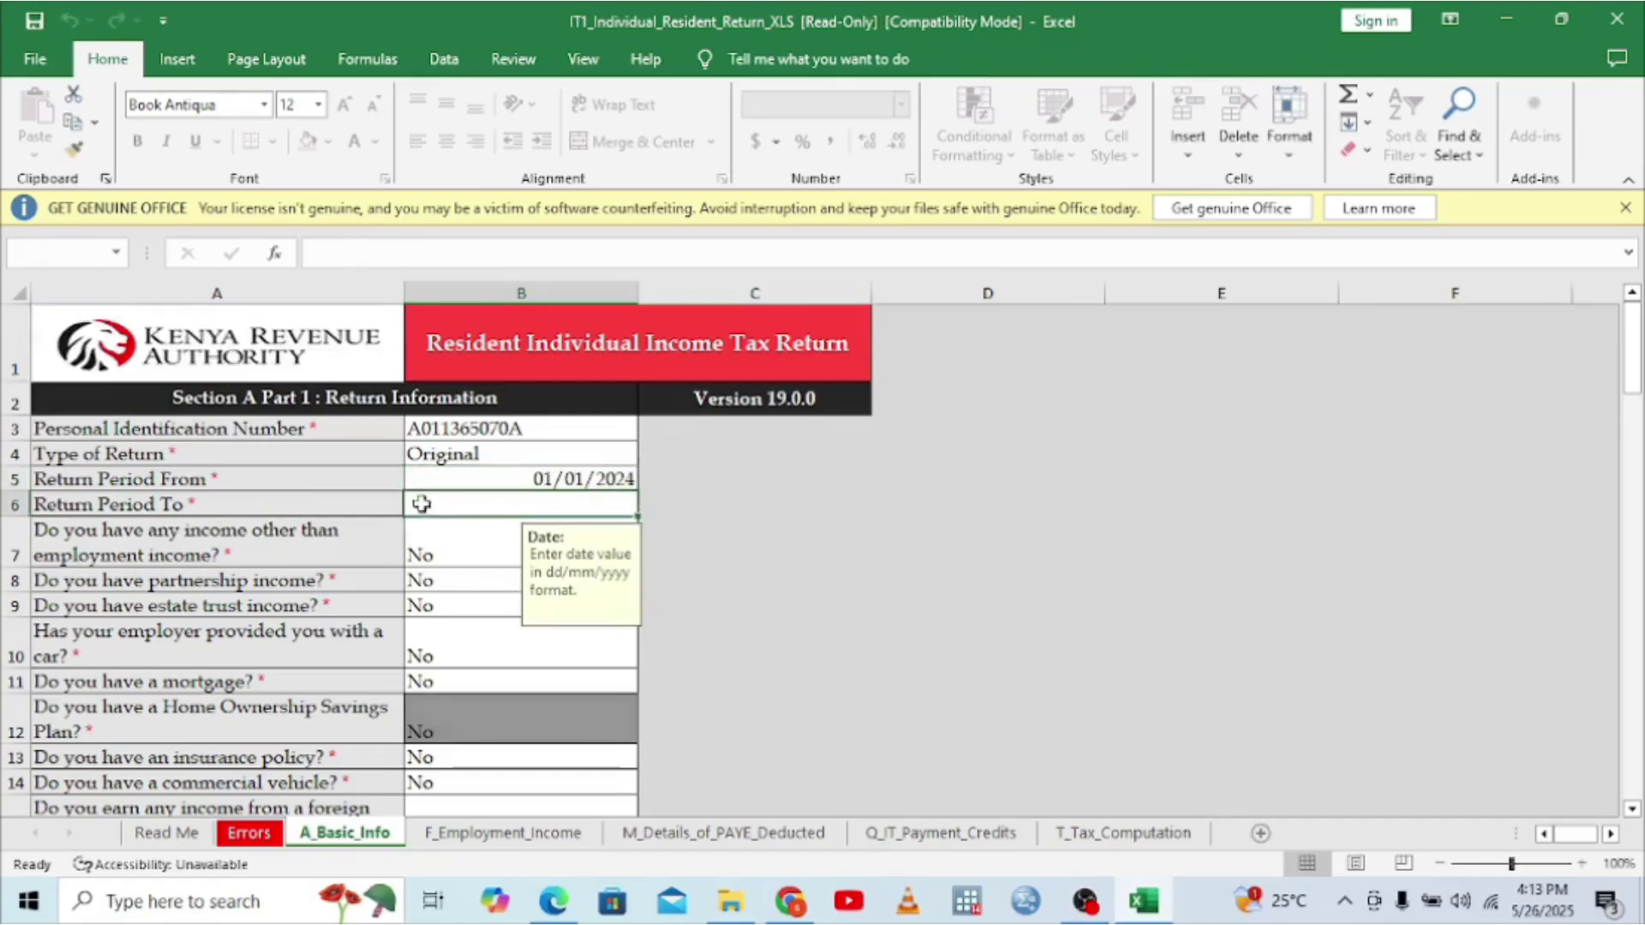
pyautogui.write('31')
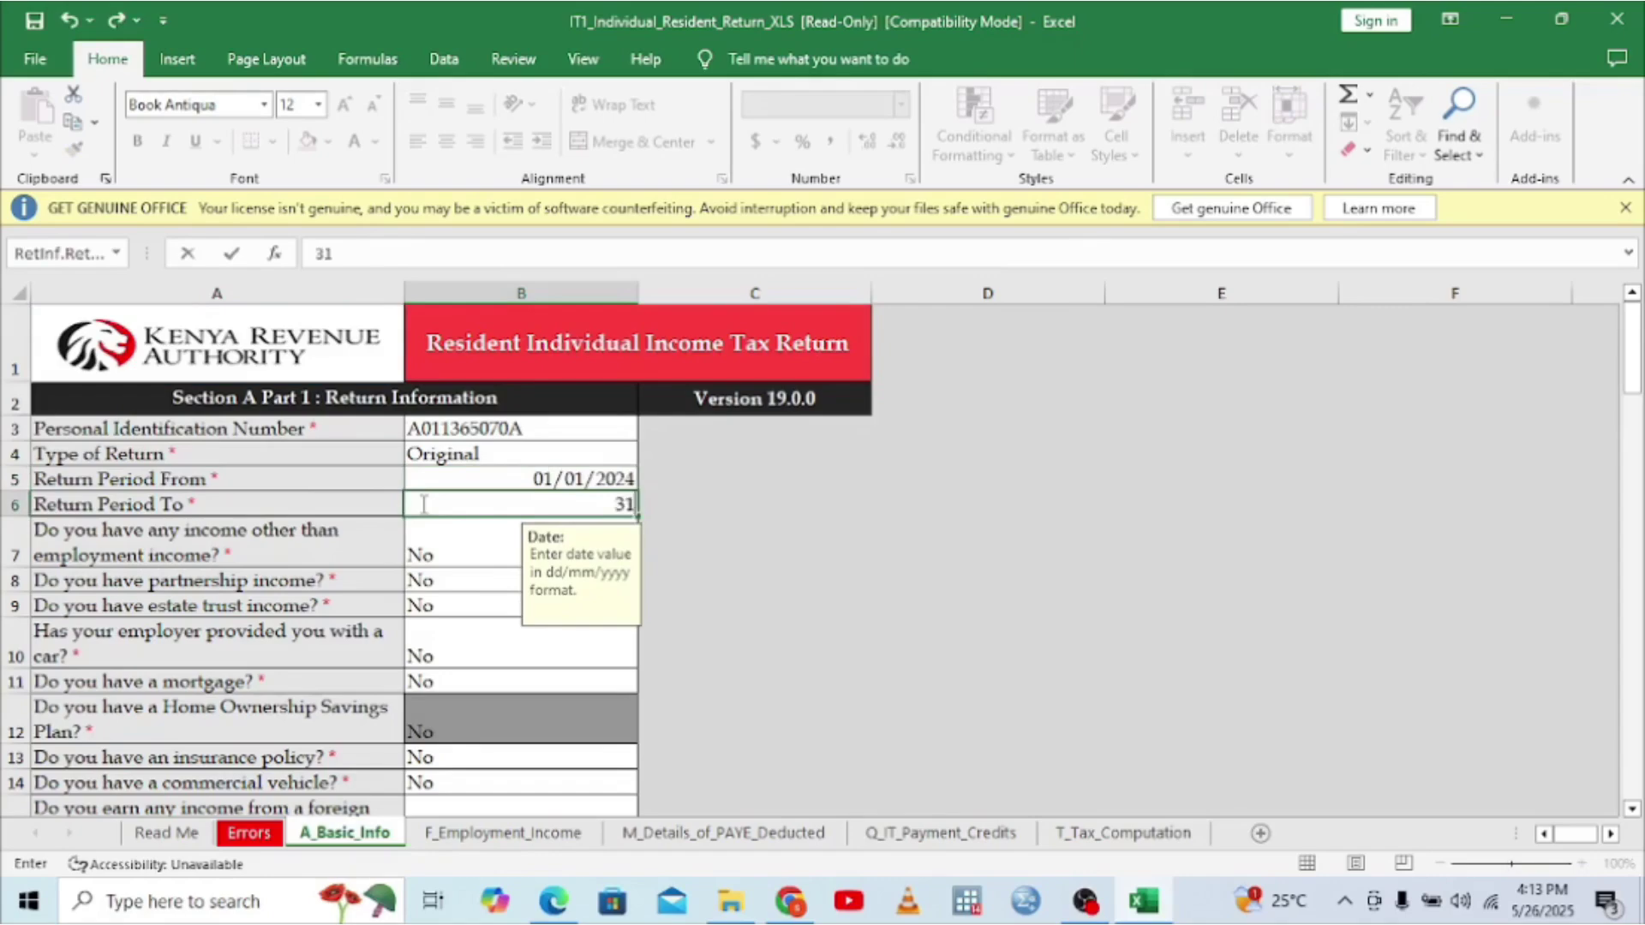
pyautogui.write('/12/2024')
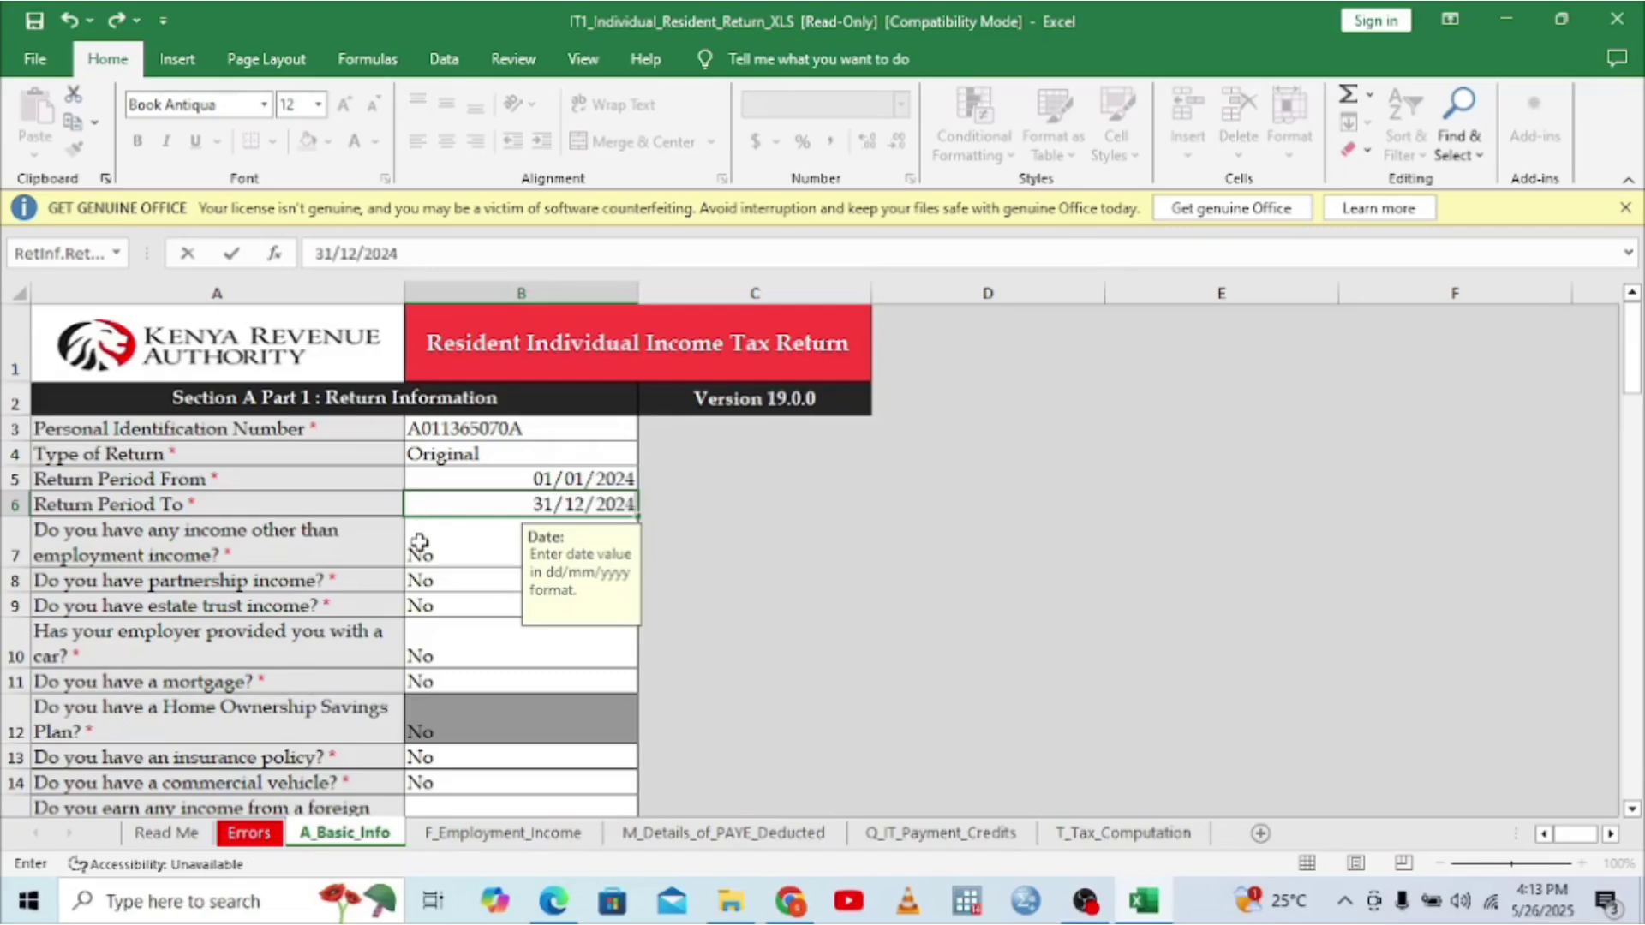
pyautogui.click(419, 541)
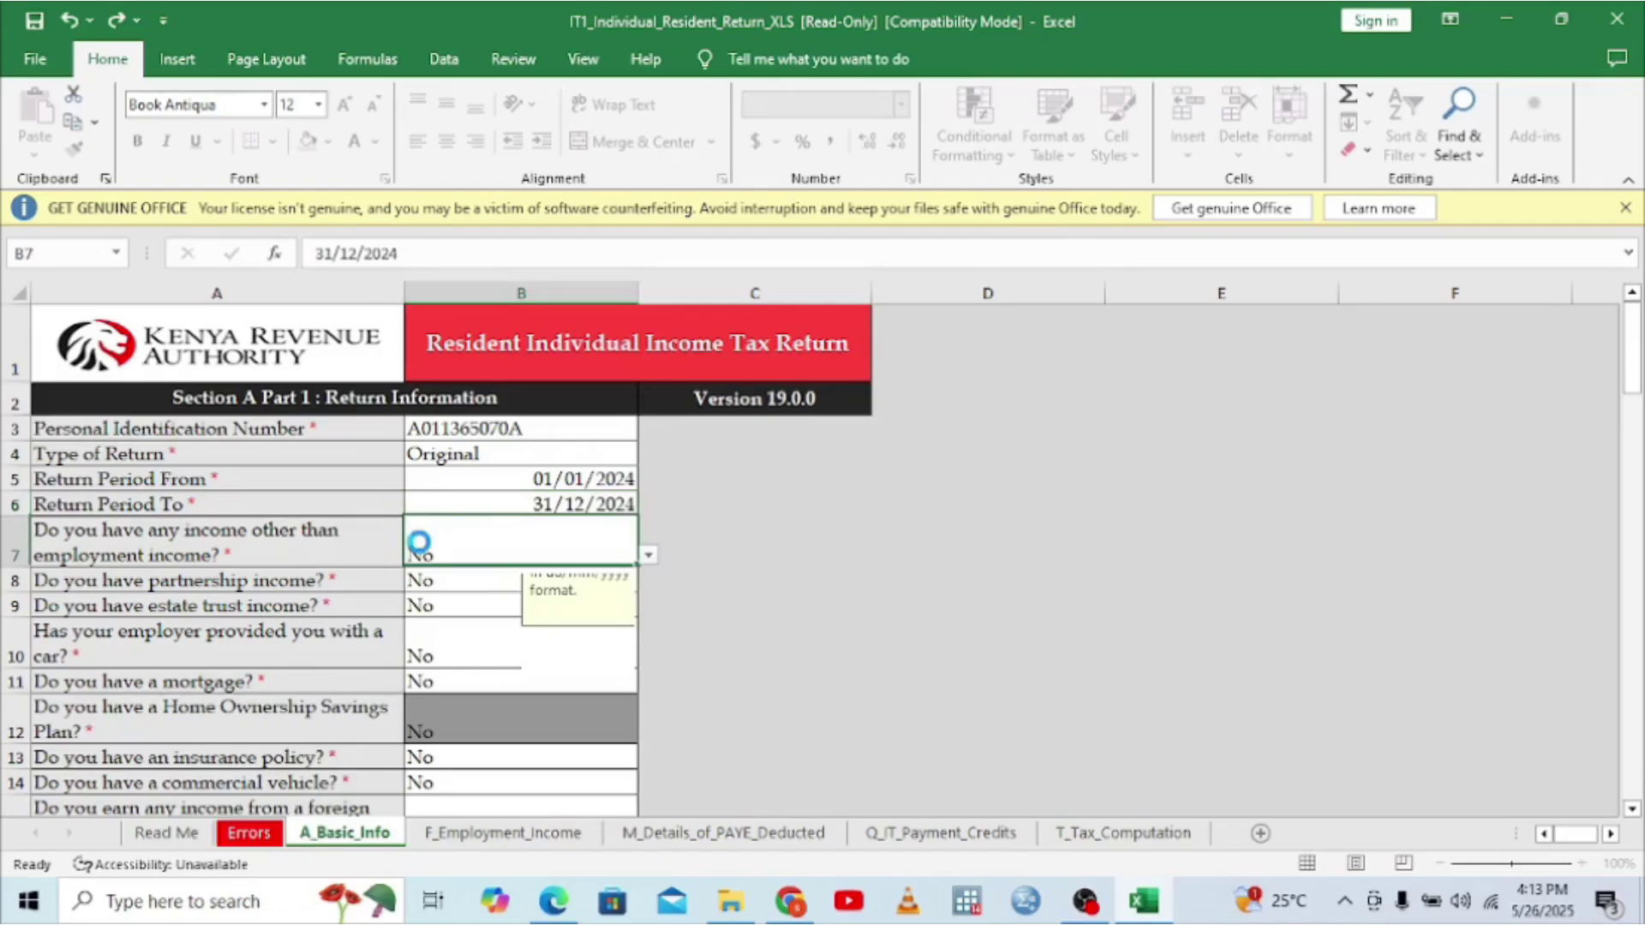
pyautogui.press('Up')
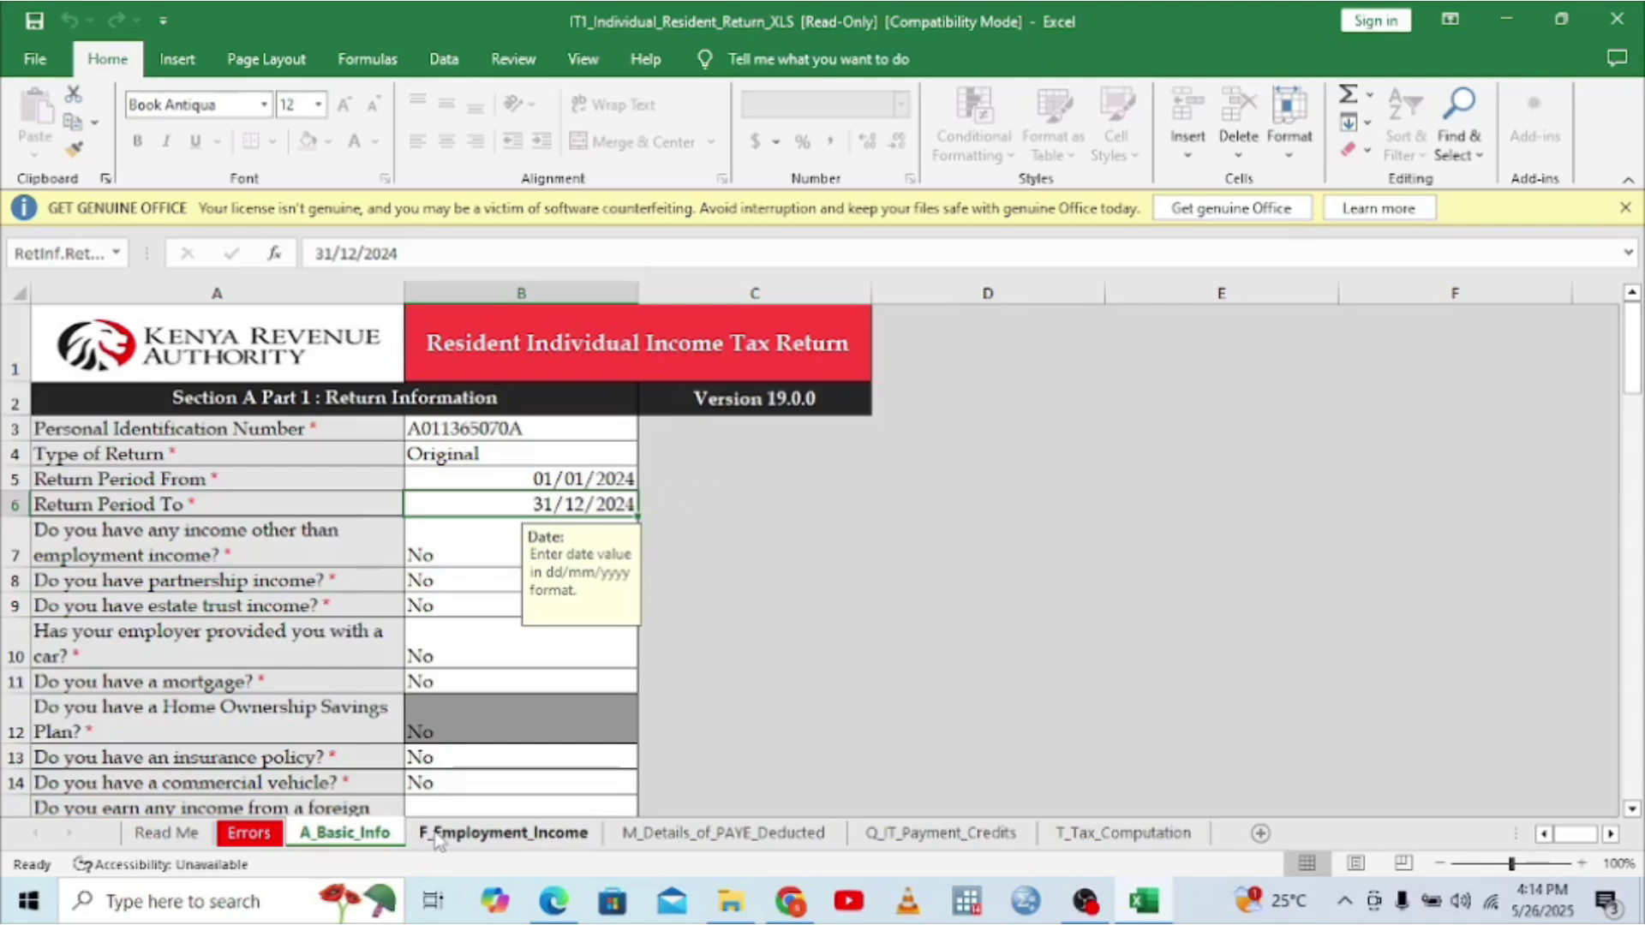
# - On F_Employment_Income, enter the employer's PIN from the P9 card in cell A3
pyautogui.click(437, 832)
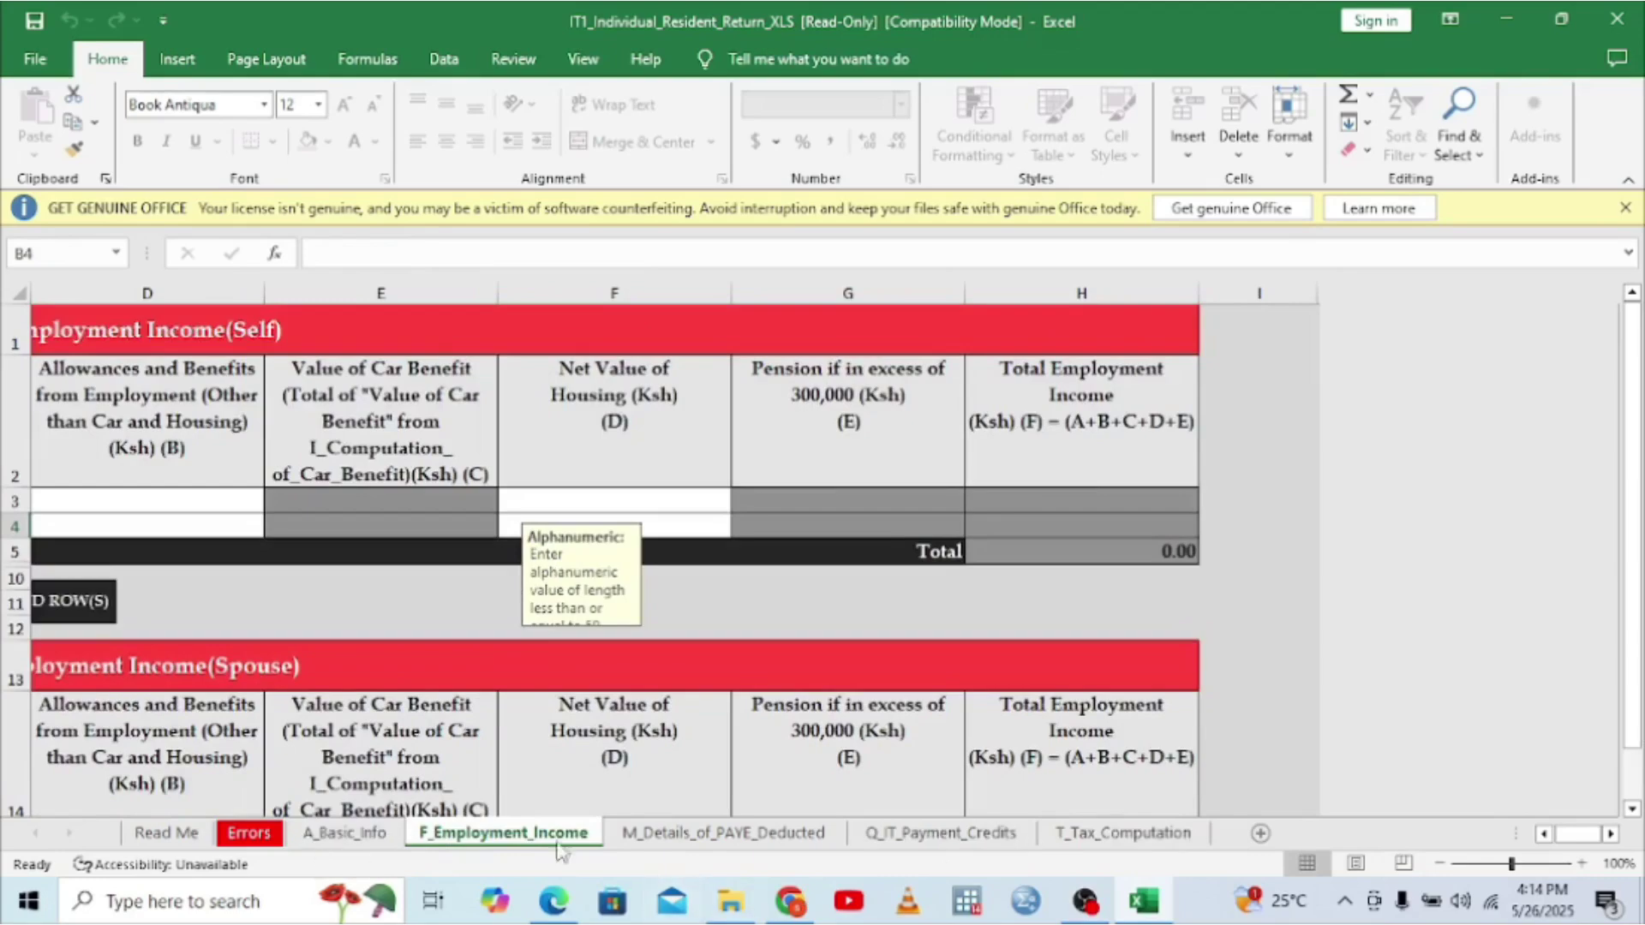
pyautogui.click(1545, 833)
pyautogui.click(1544, 834)
pyautogui.click(1545, 833)
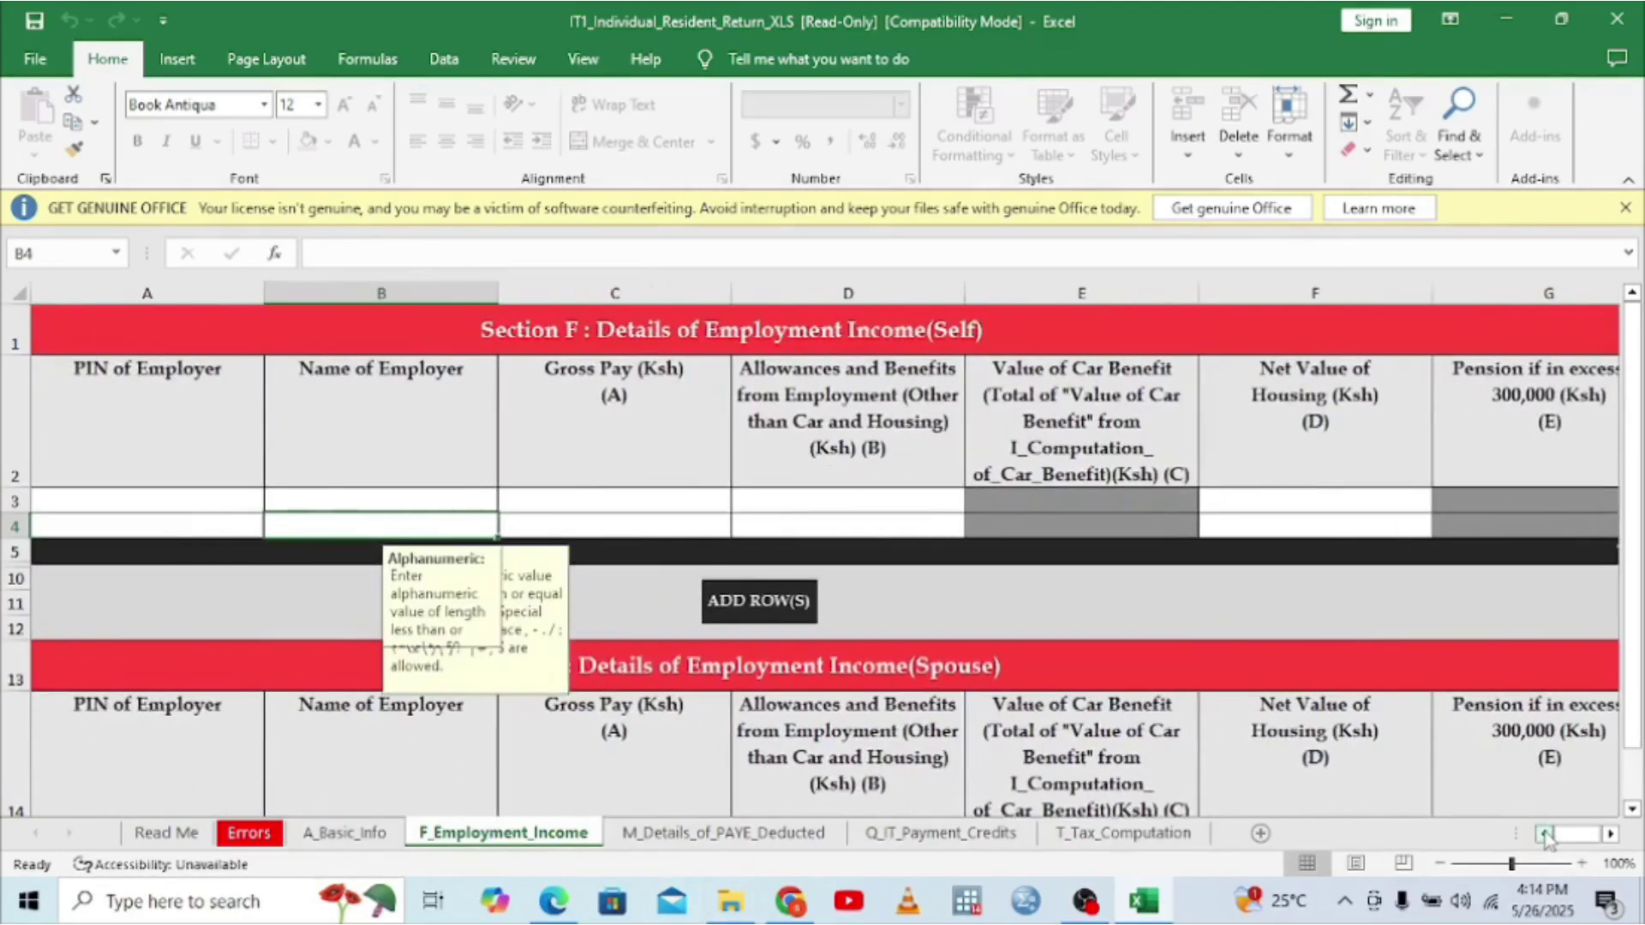
pyautogui.click(51, 499)
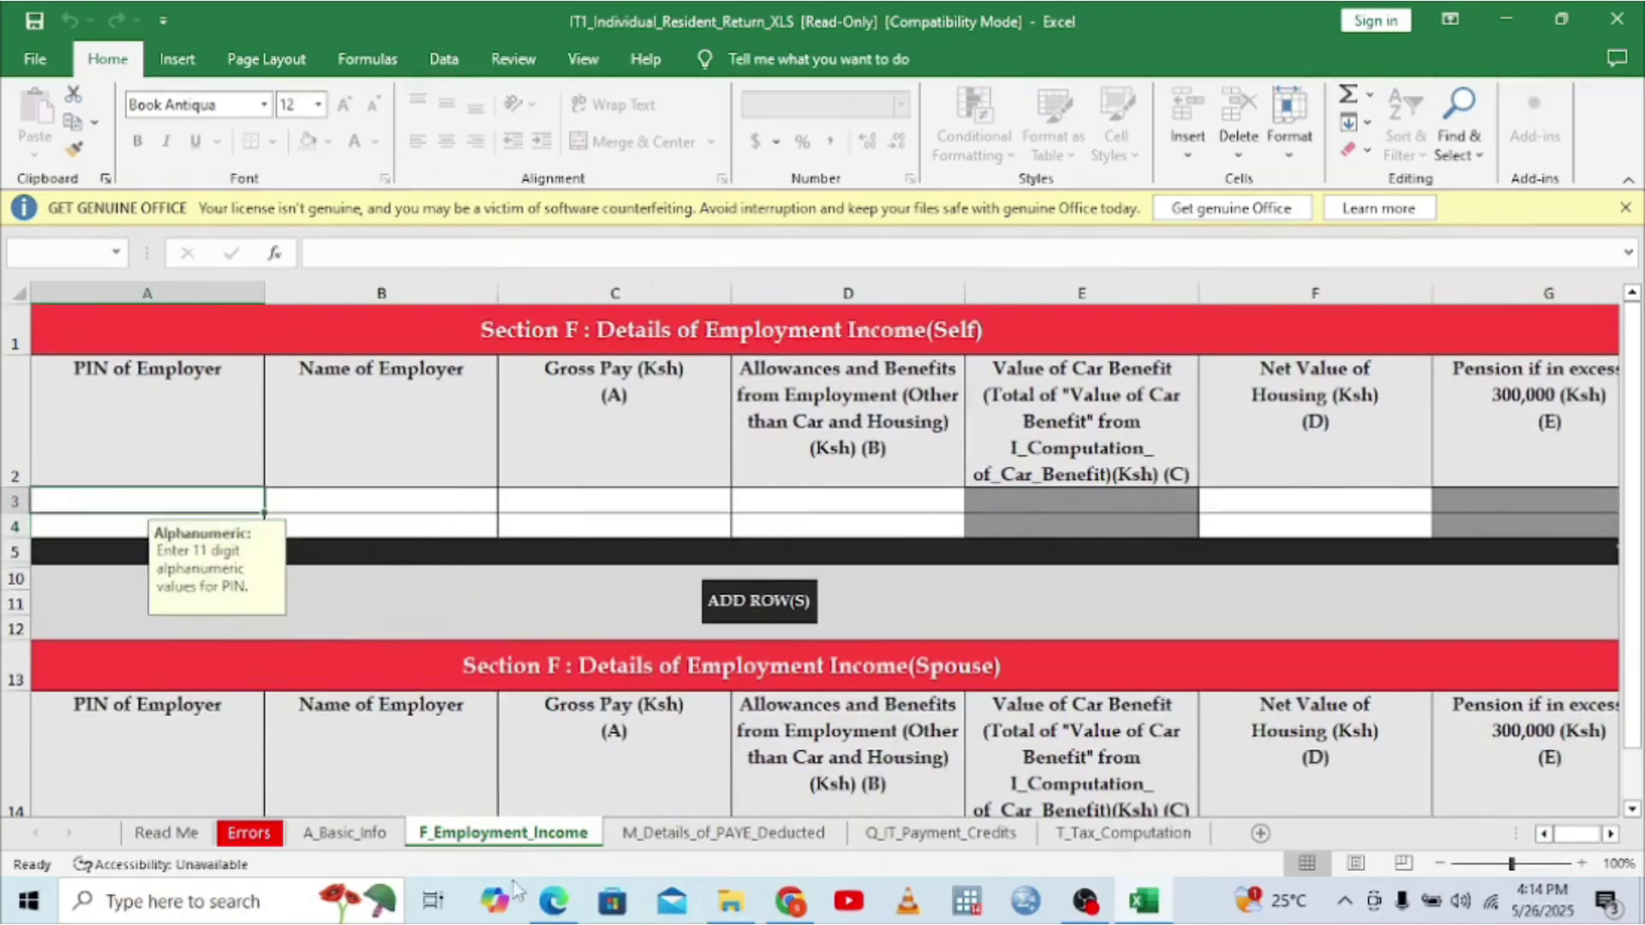
pyautogui.click(549, 906)
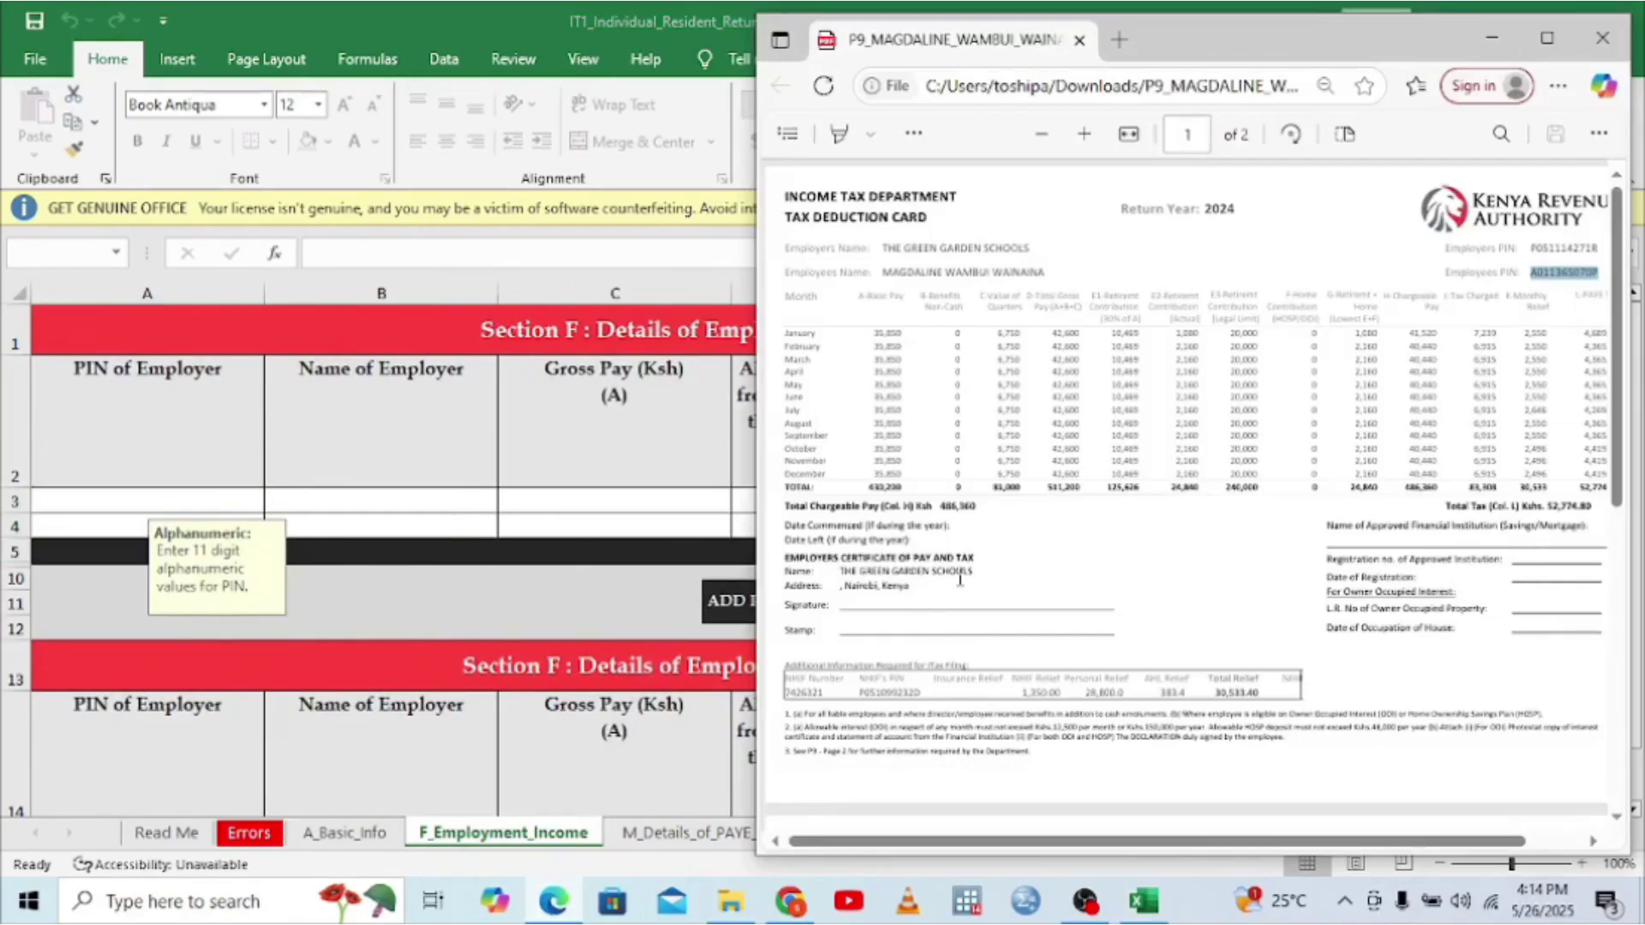
pyautogui.doubleClick(1557, 241)
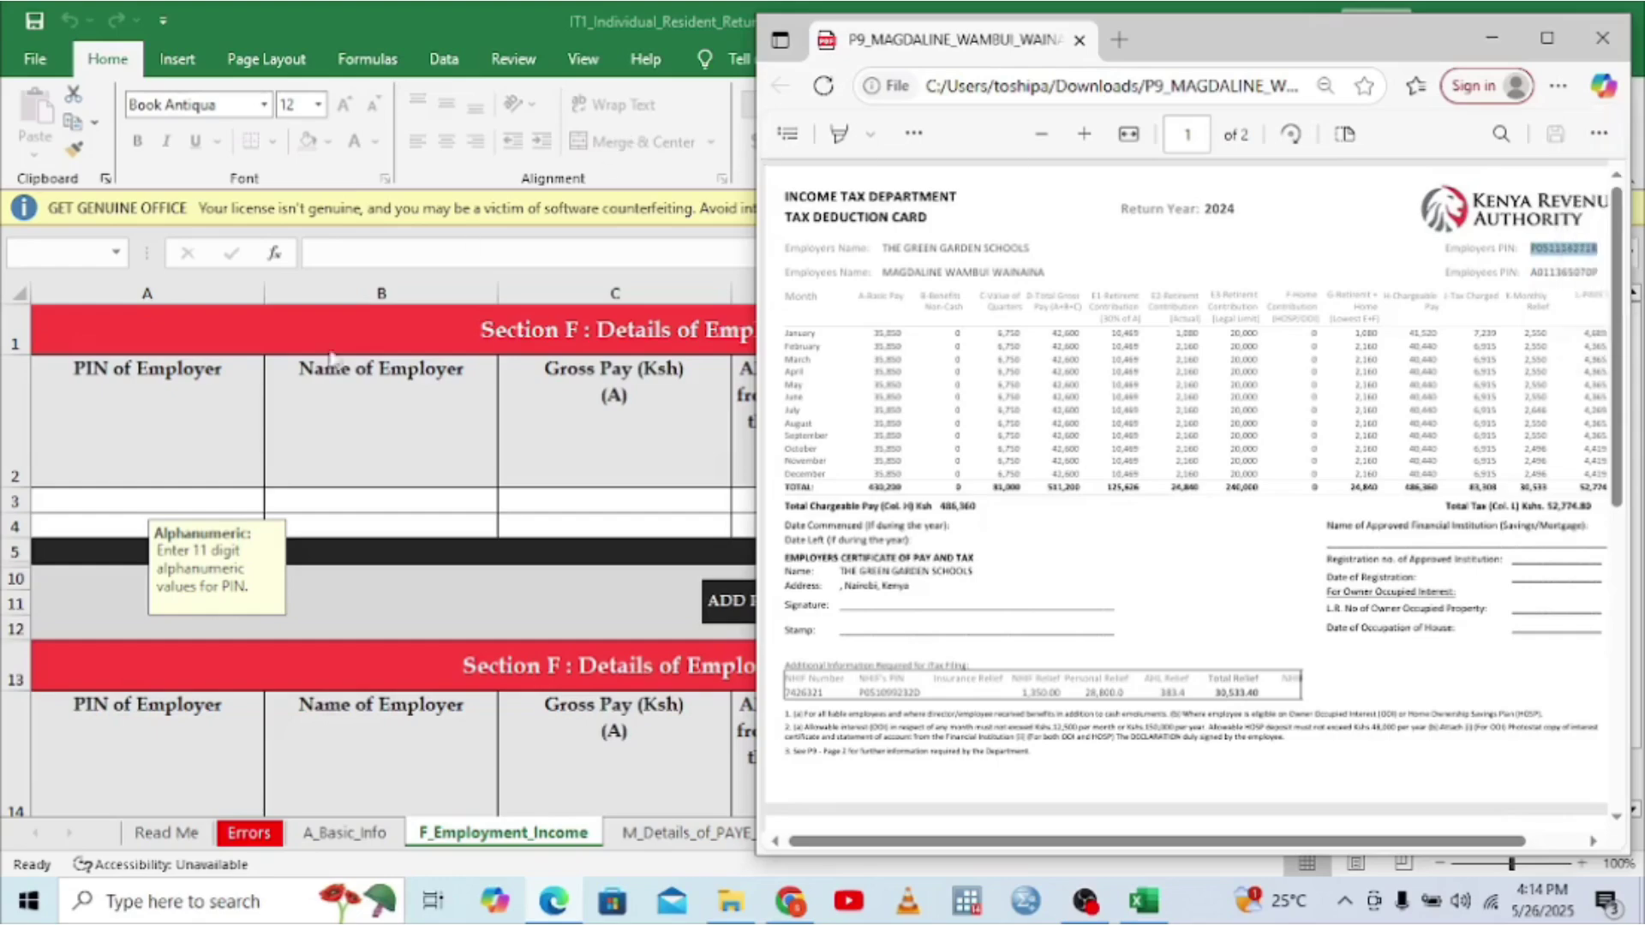
pyautogui.click(46, 499)
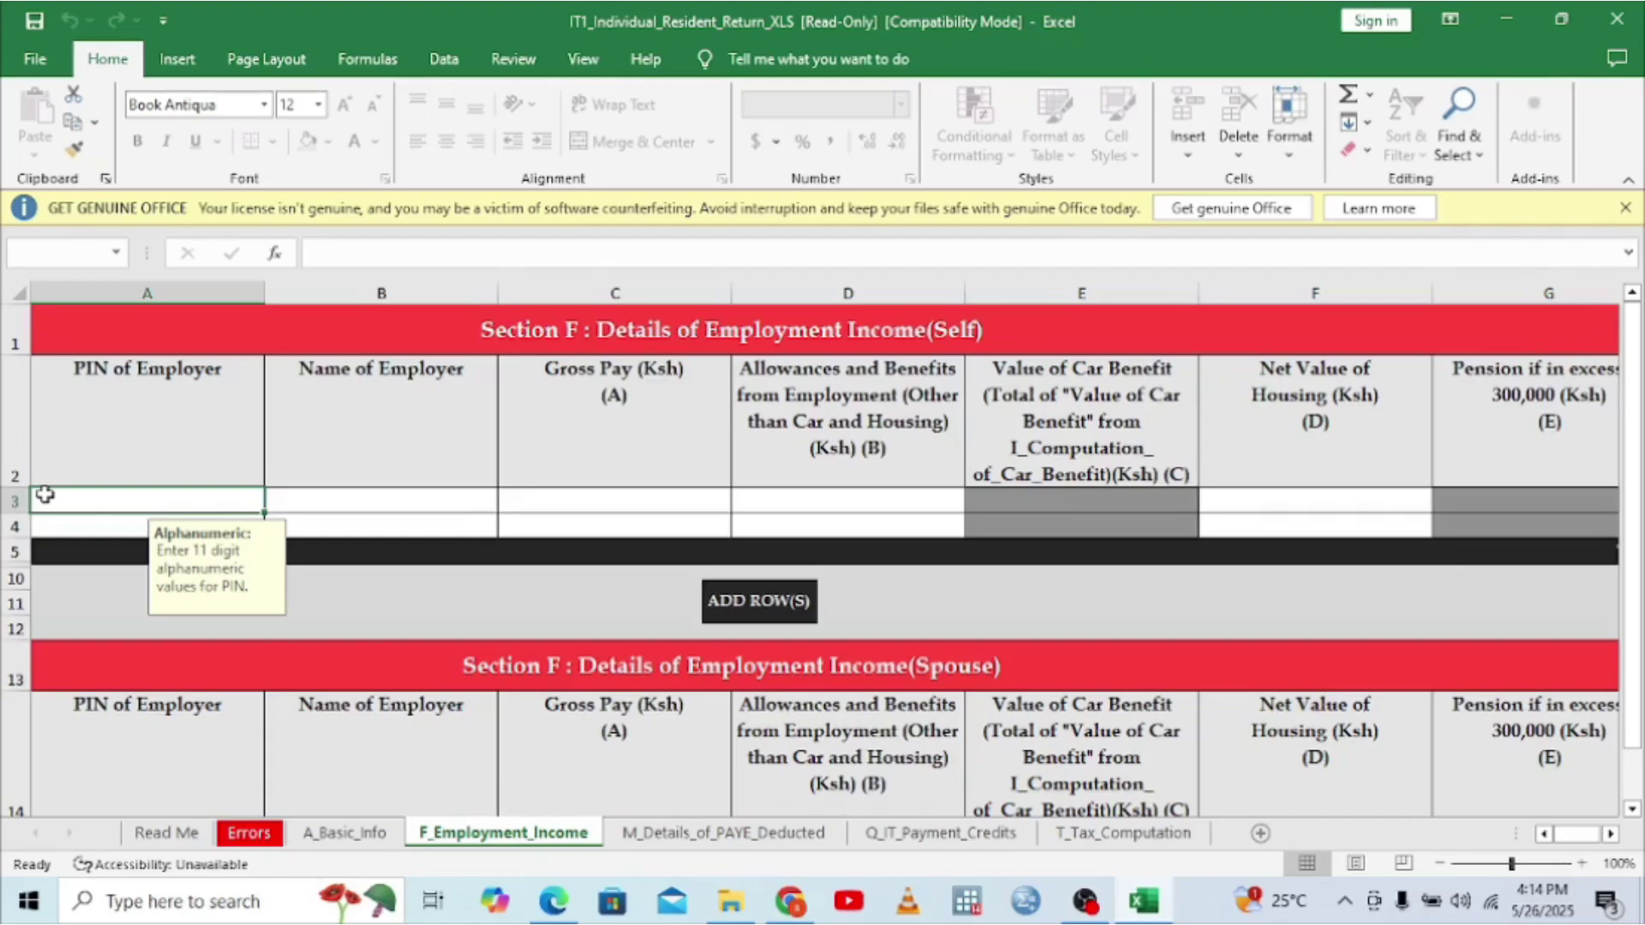
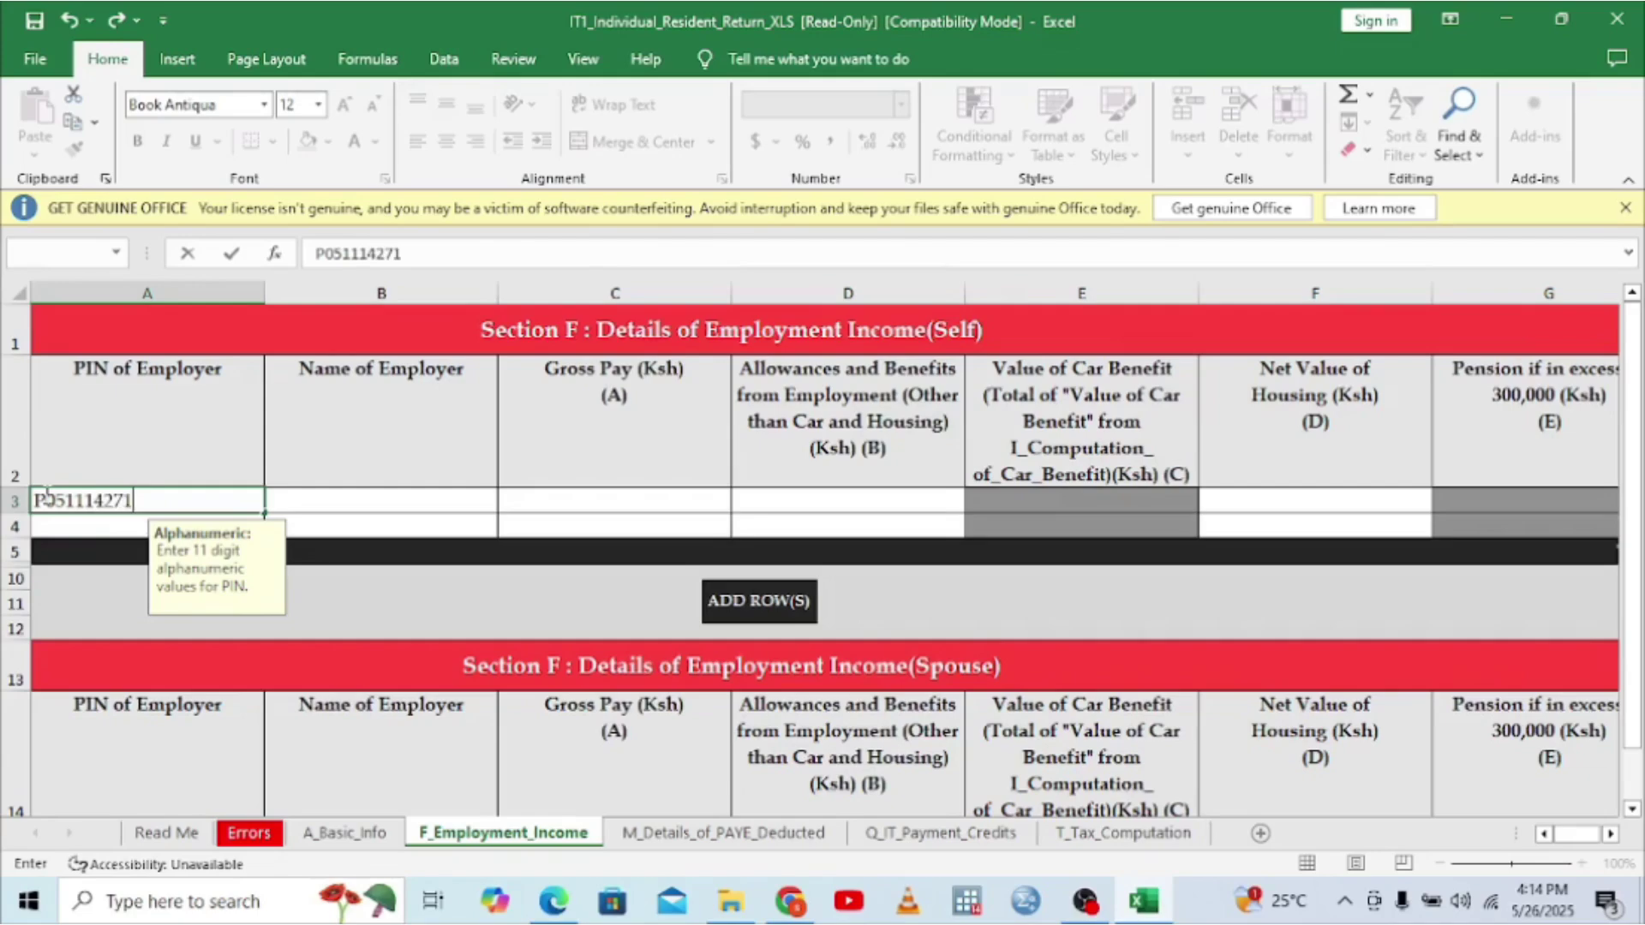
pyautogui.click(297, 504)
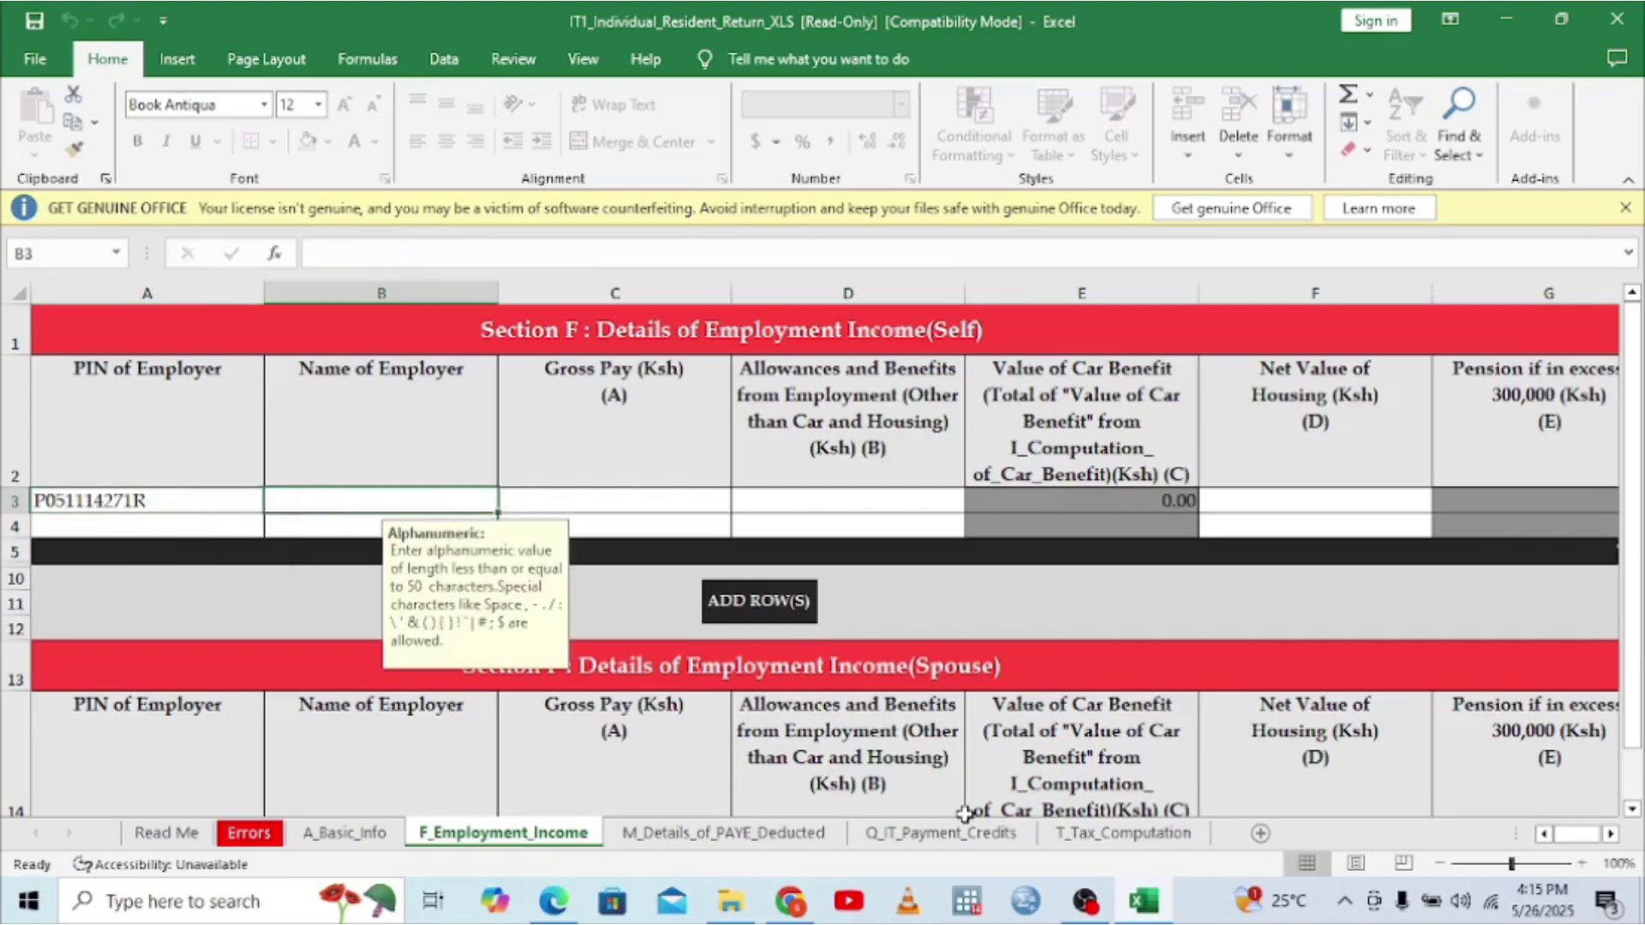
pyautogui.moveTo(1069, 891)
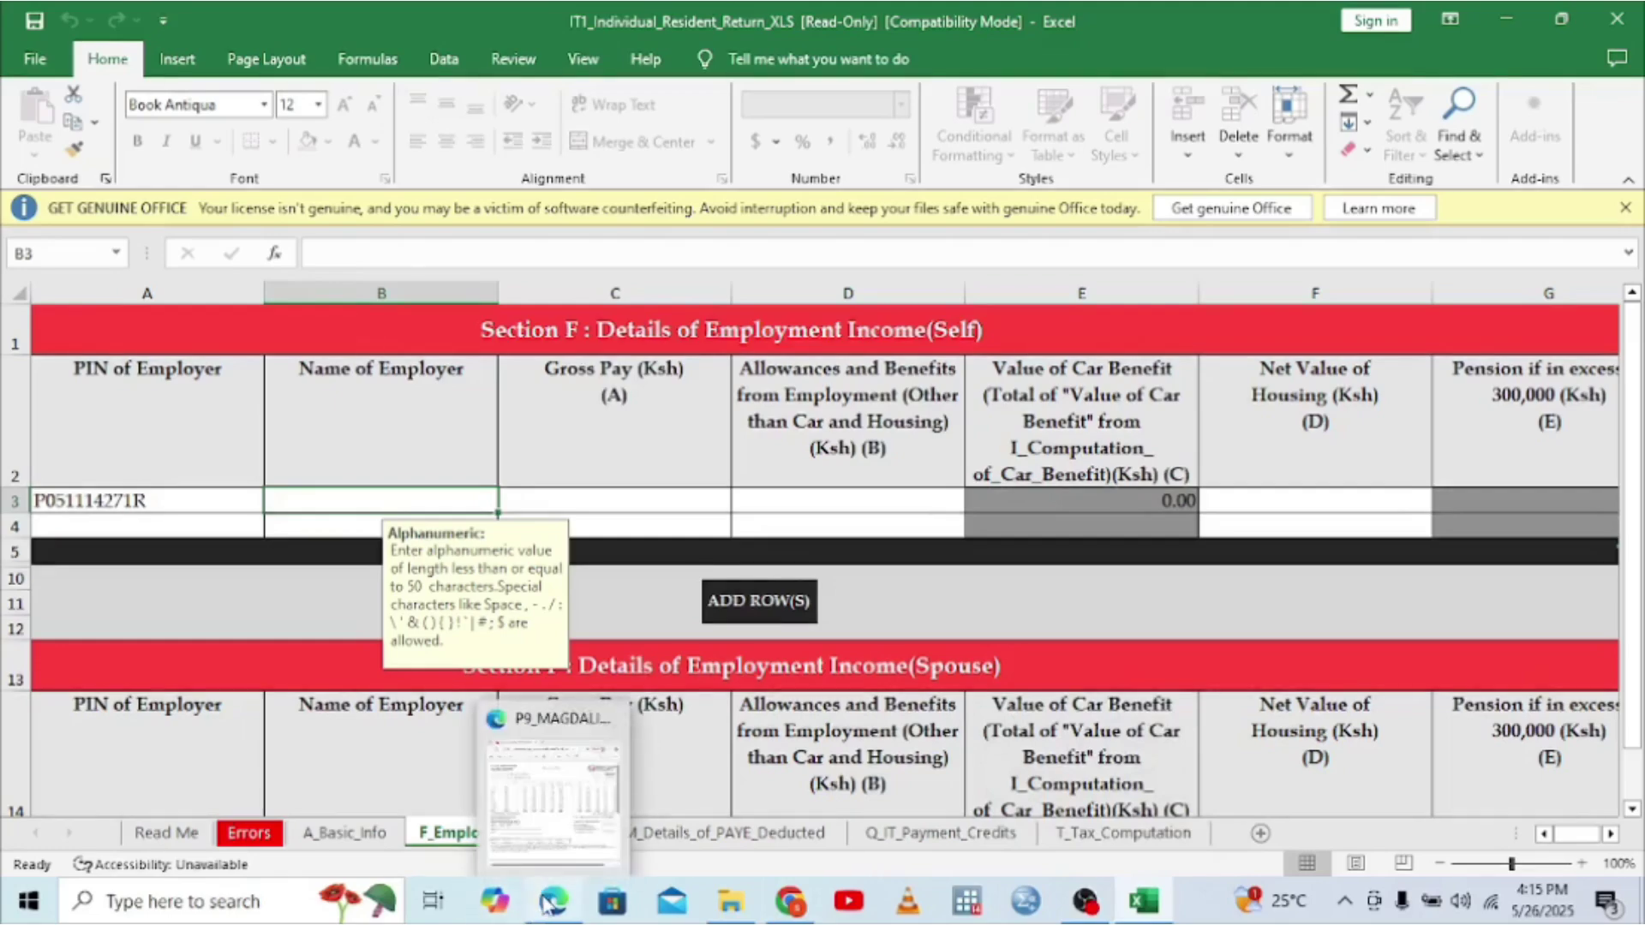
# - Enter THE GREEN GARDEN SCHOOLS from the P9 card as the employer name in B3
pyautogui.click(562, 803)
pyautogui.moveTo(1030, 247); pyautogui.dragTo(884, 252)
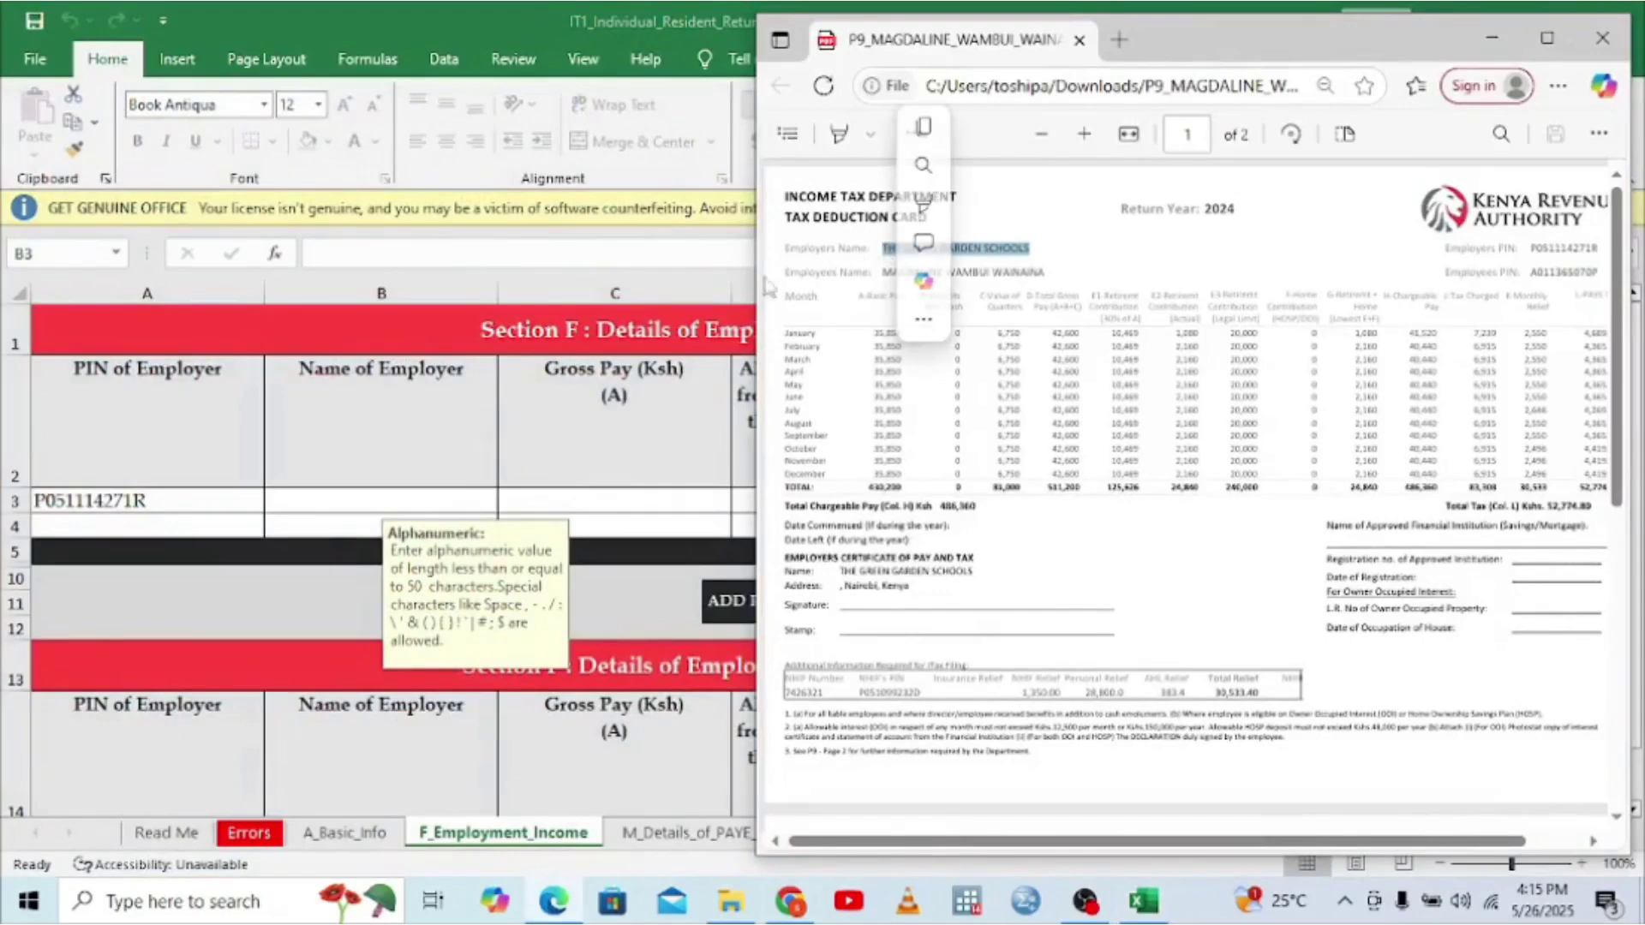
pyautogui.click(298, 492)
pyautogui.write('THE GREE')
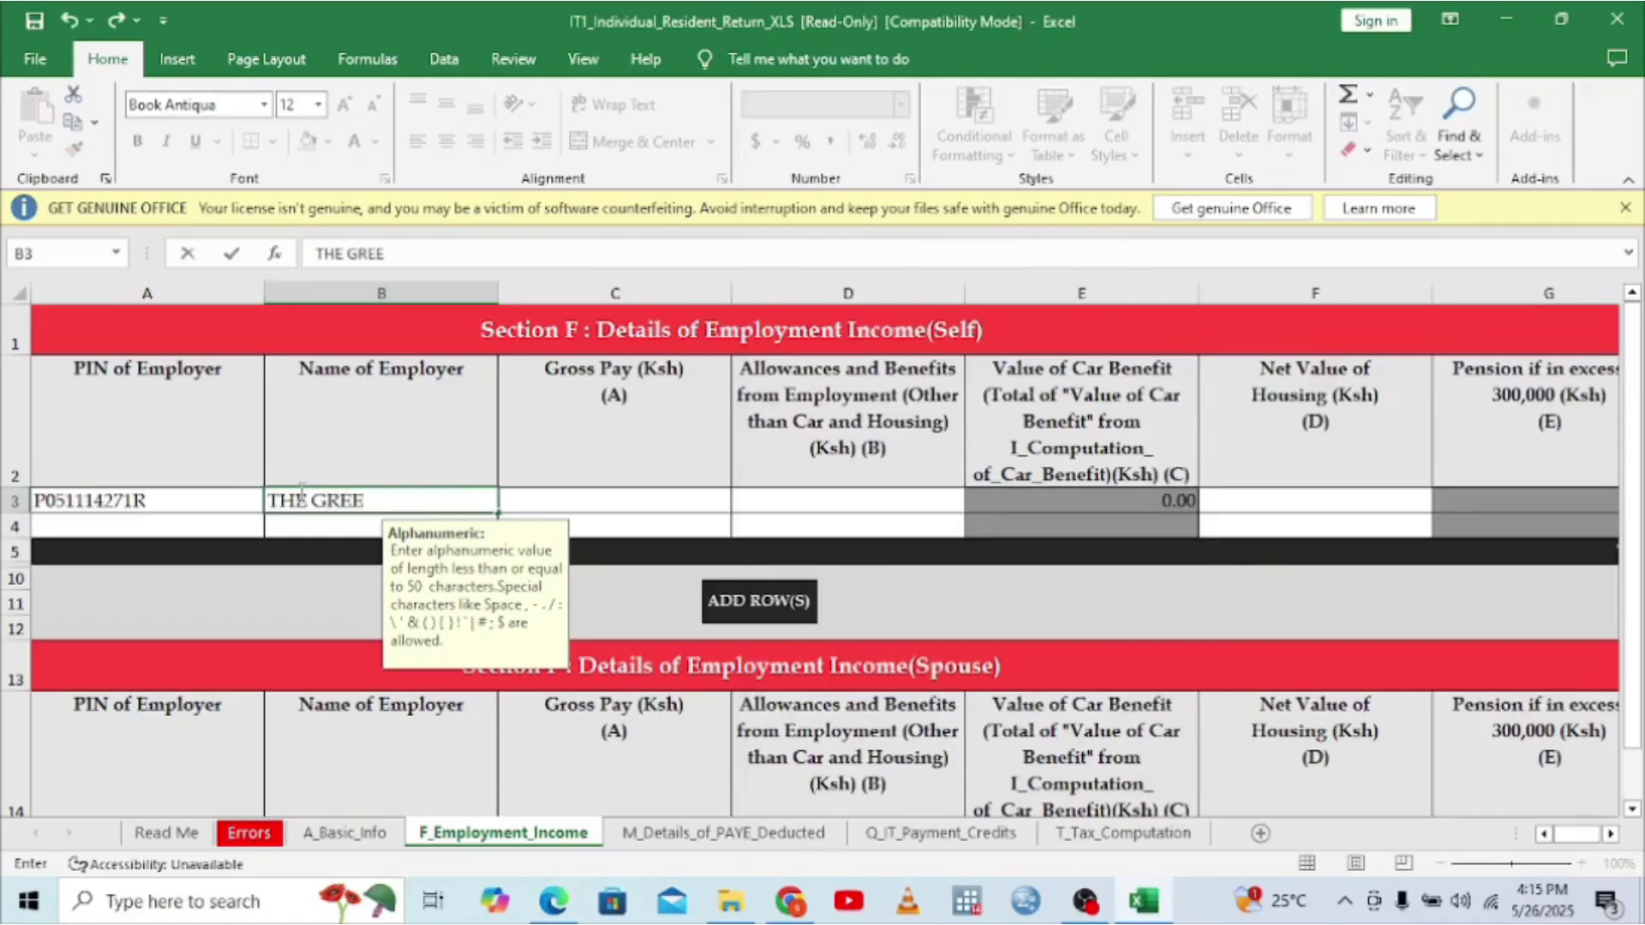
pyautogui.write('N GARDE')
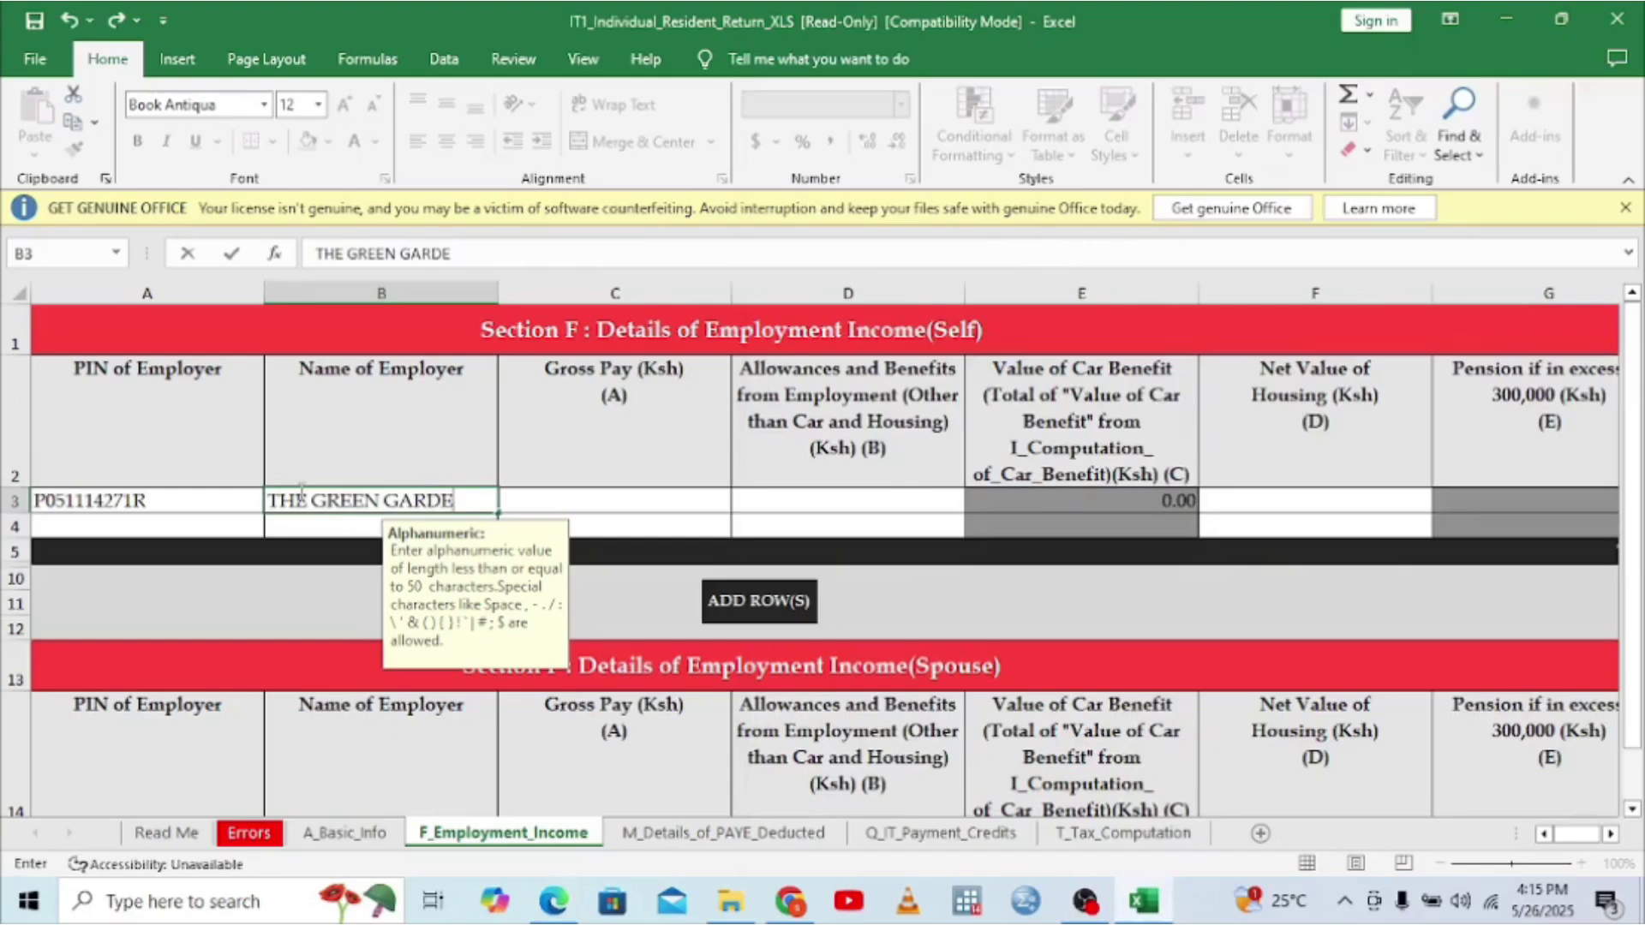
pyautogui.write('N SCHOOLS')
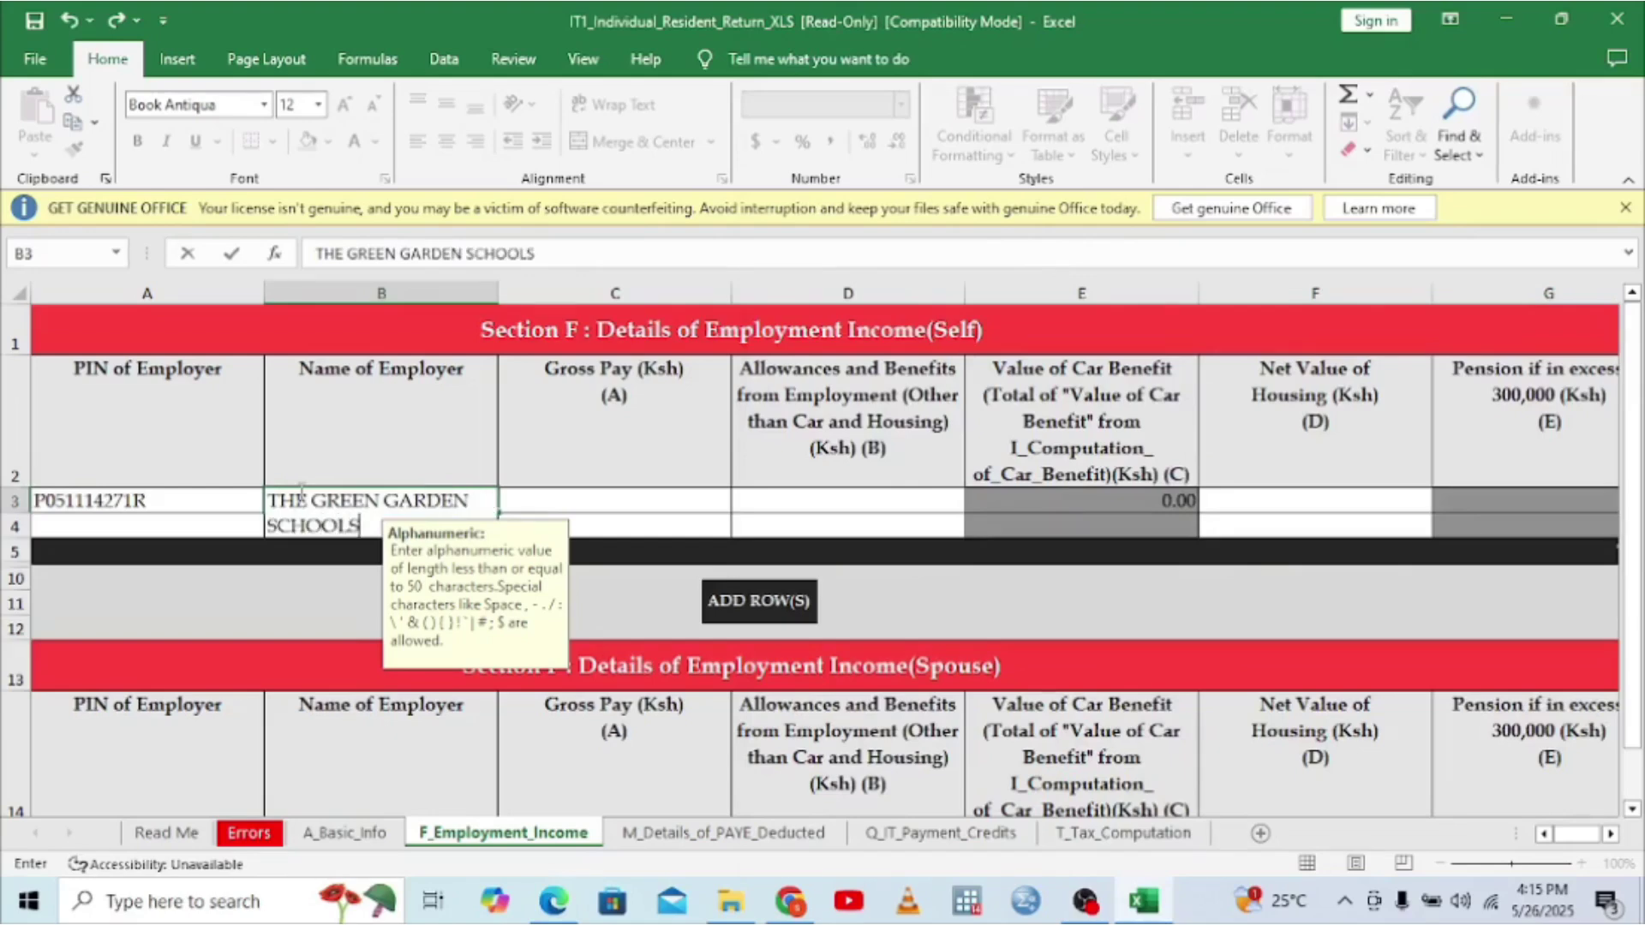
pyautogui.click(592, 506)
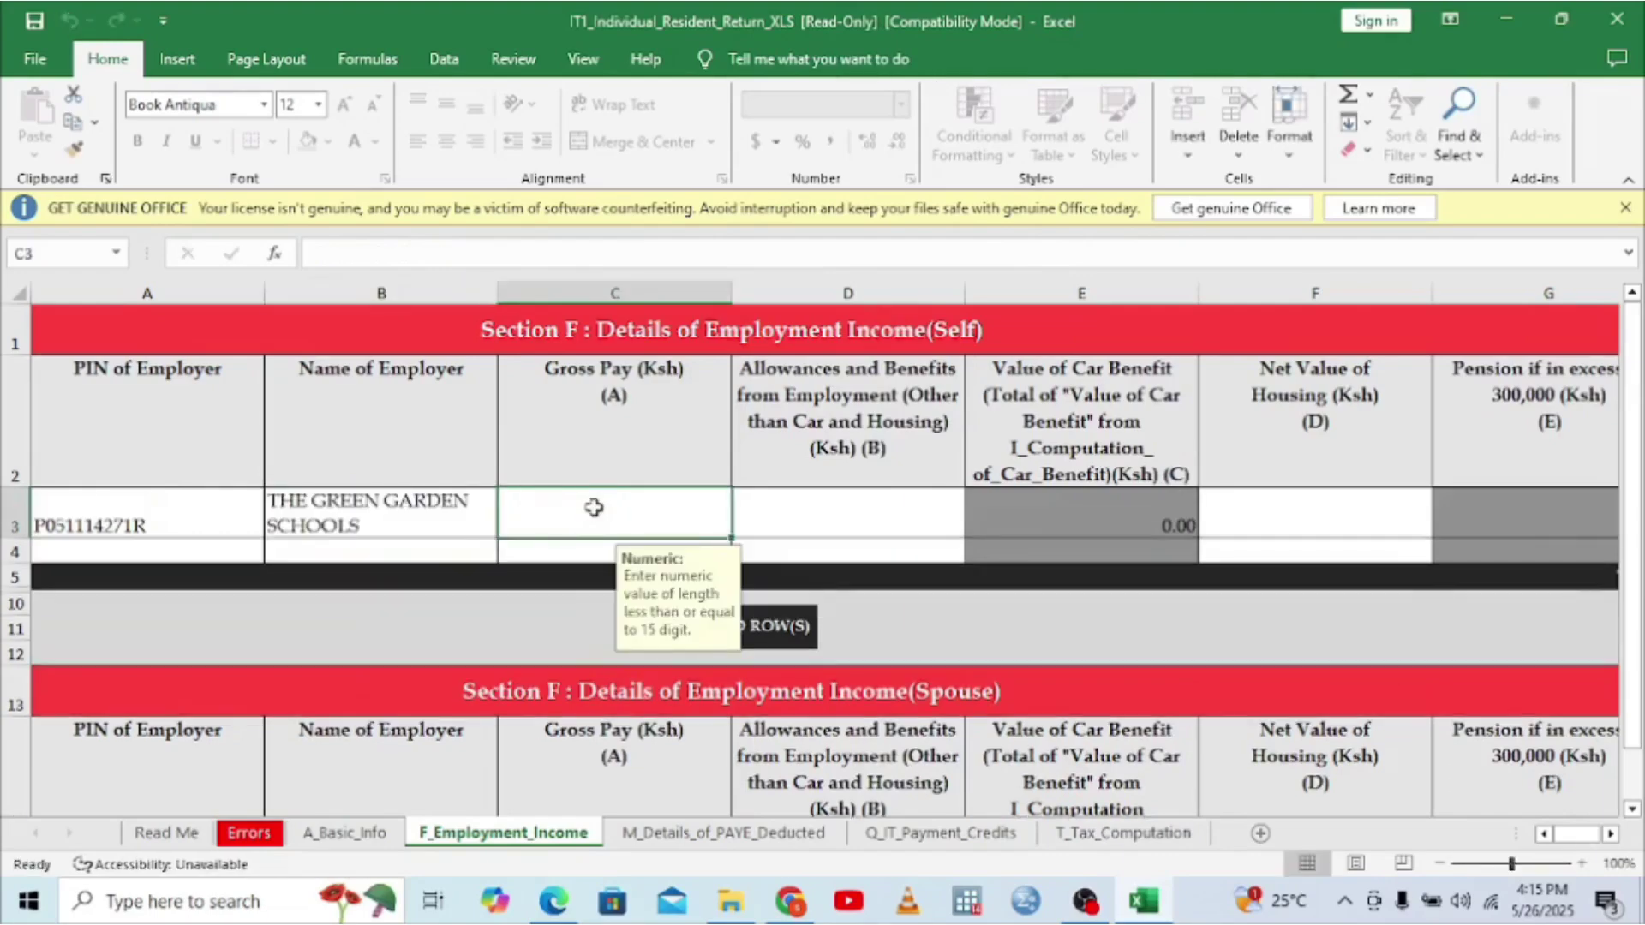
pyautogui.click(552, 901)
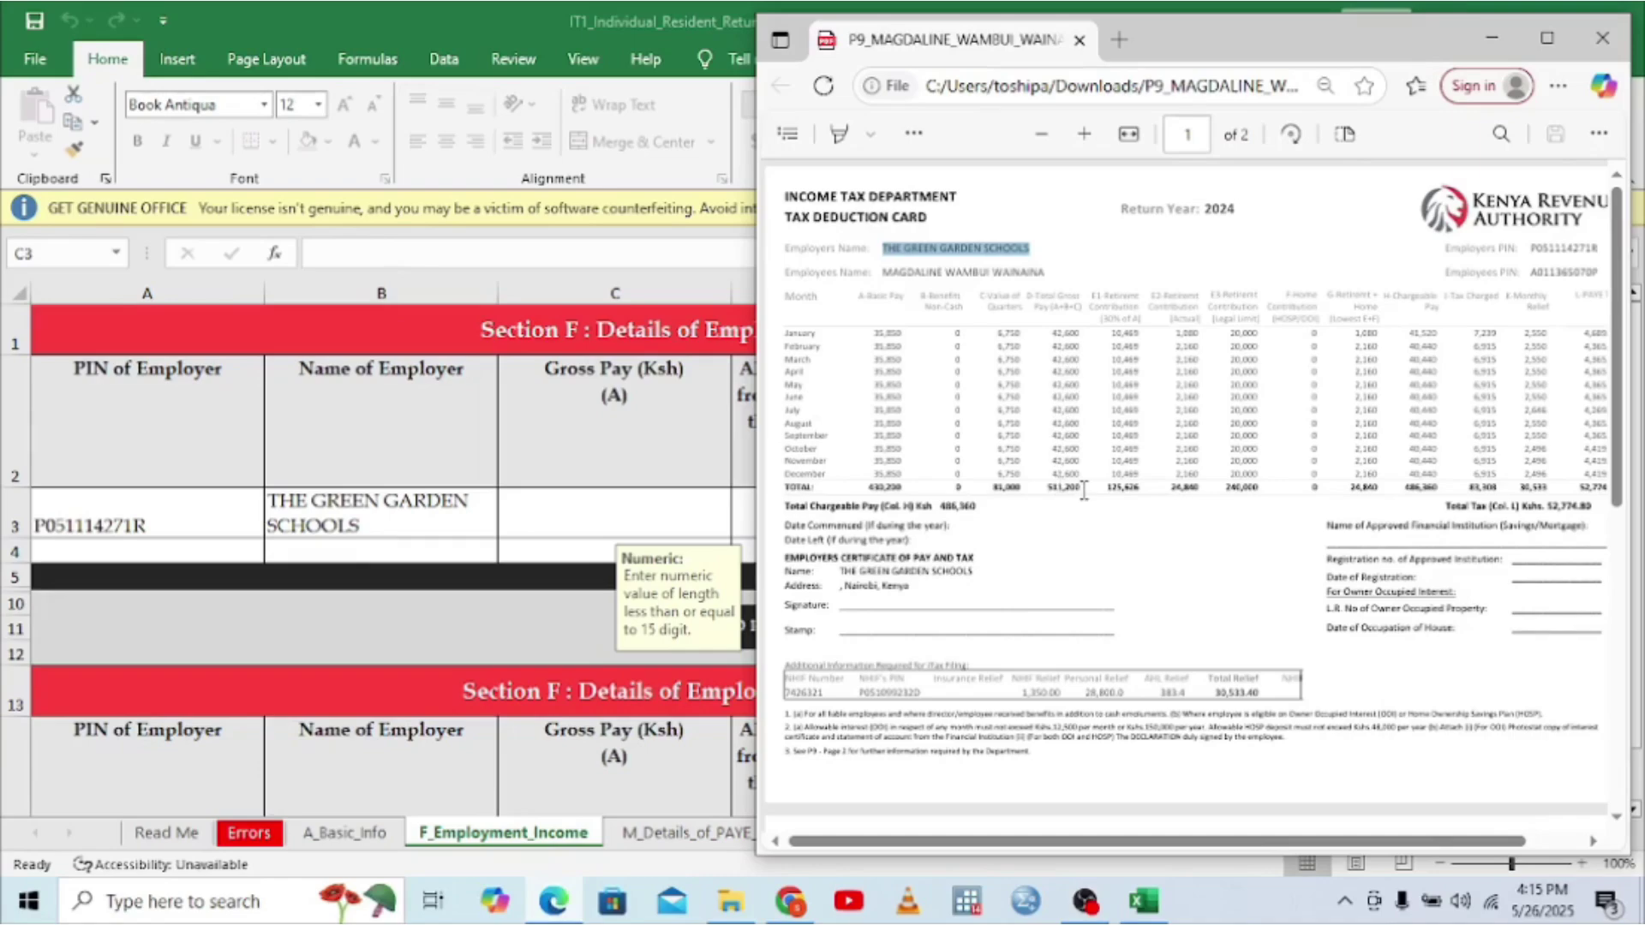
# - Enter the P9 gross pay total of 511,200 in C3
pyautogui.moveTo(1081, 488); pyautogui.dragTo(1047, 493)
pyautogui.hotkey('ctrl', 'c')
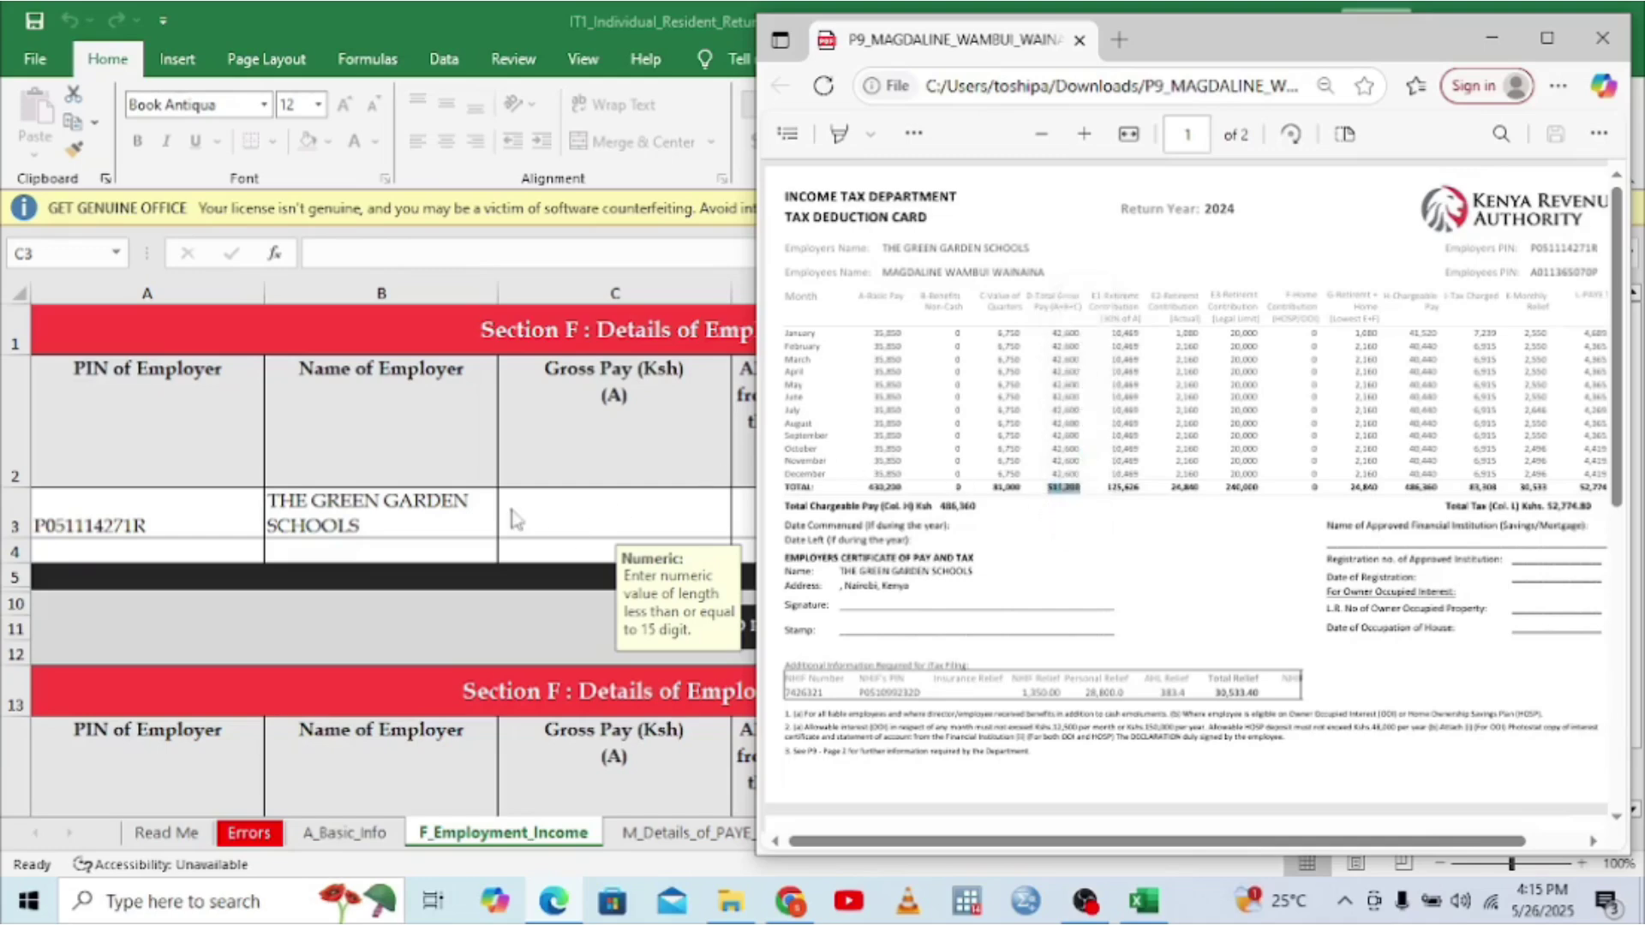
pyautogui.click(535, 512)
pyautogui.write('5')
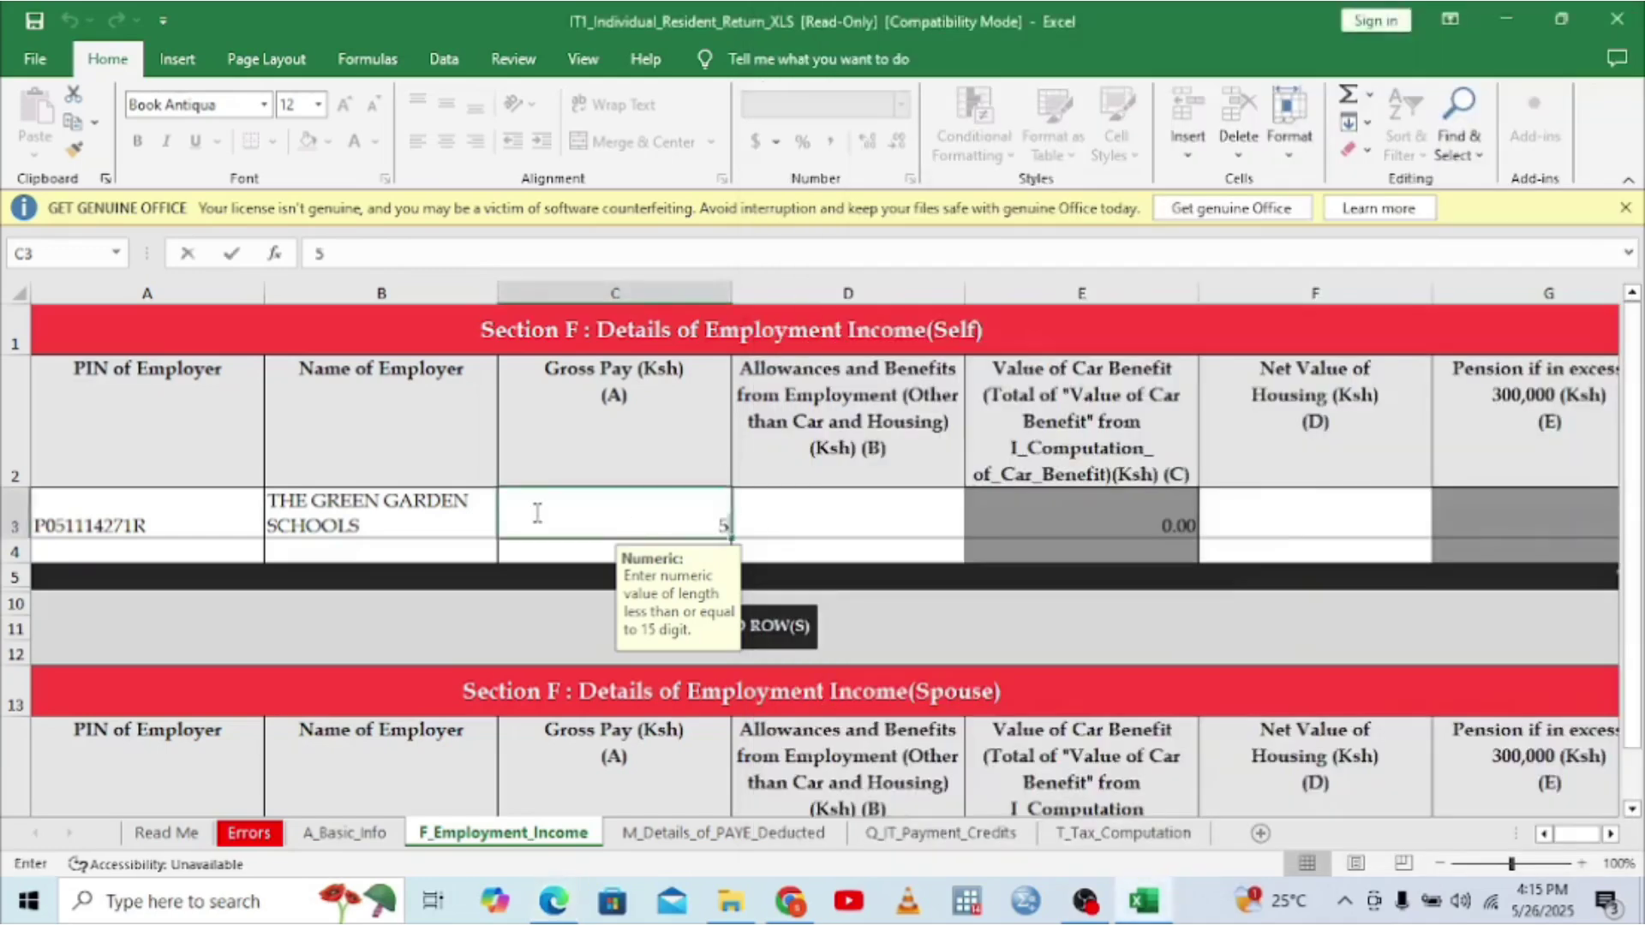
pyautogui.write('11200')
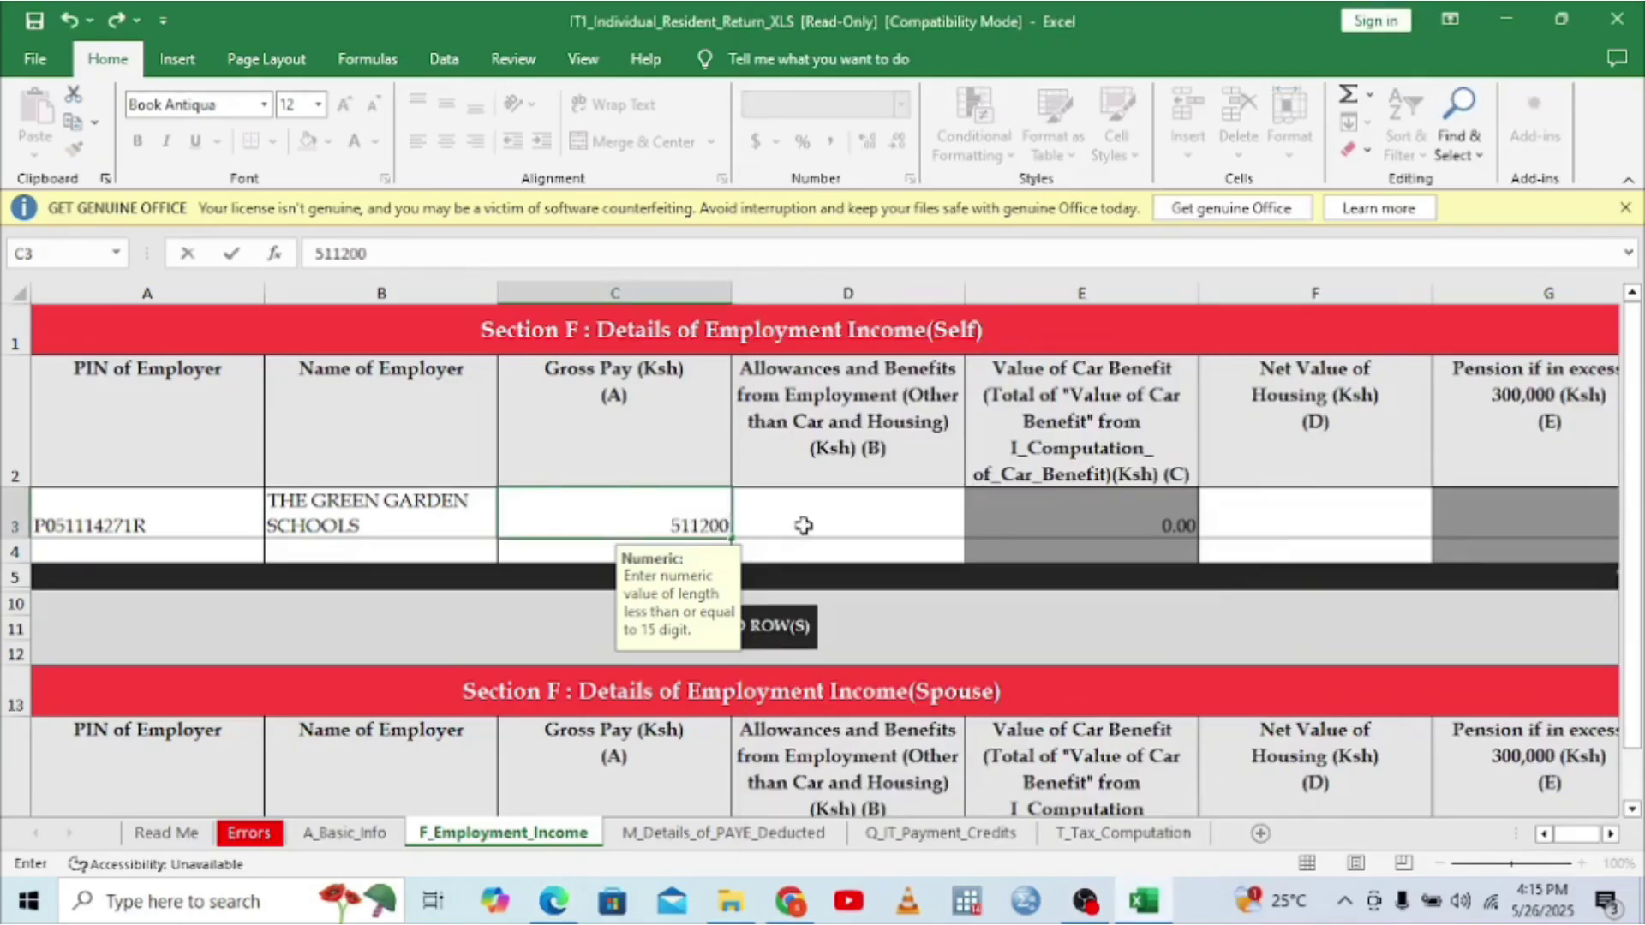
pyautogui.click(803, 526)
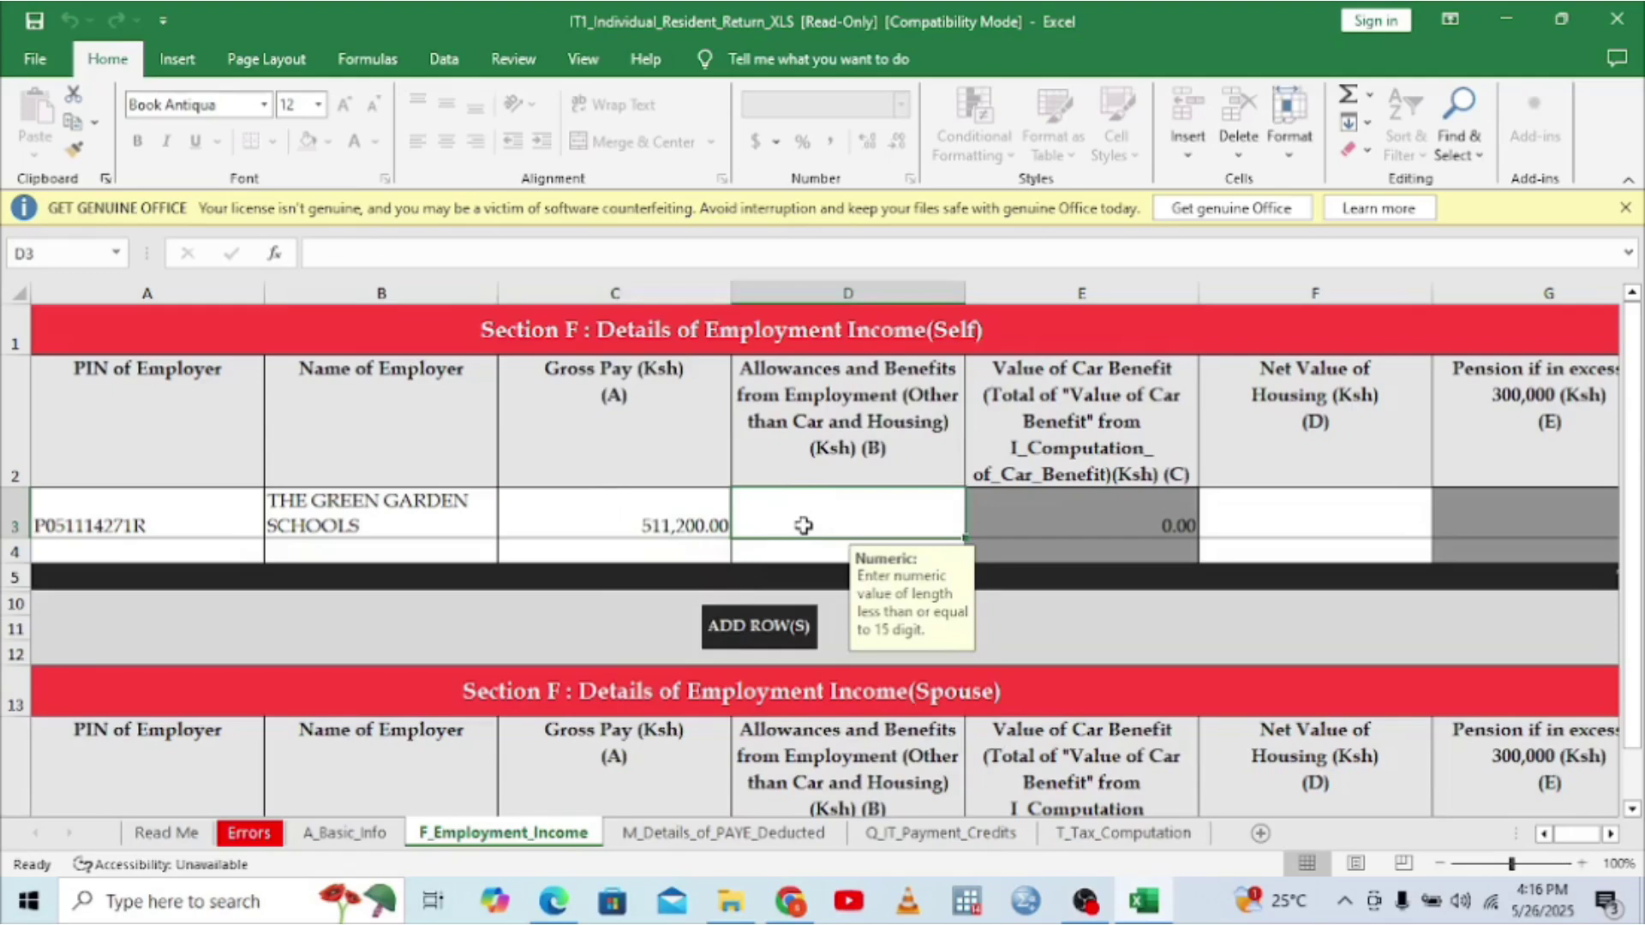
# - Set allowances (D3) and net value of housing (F3) to 0
pyautogui.write('0')
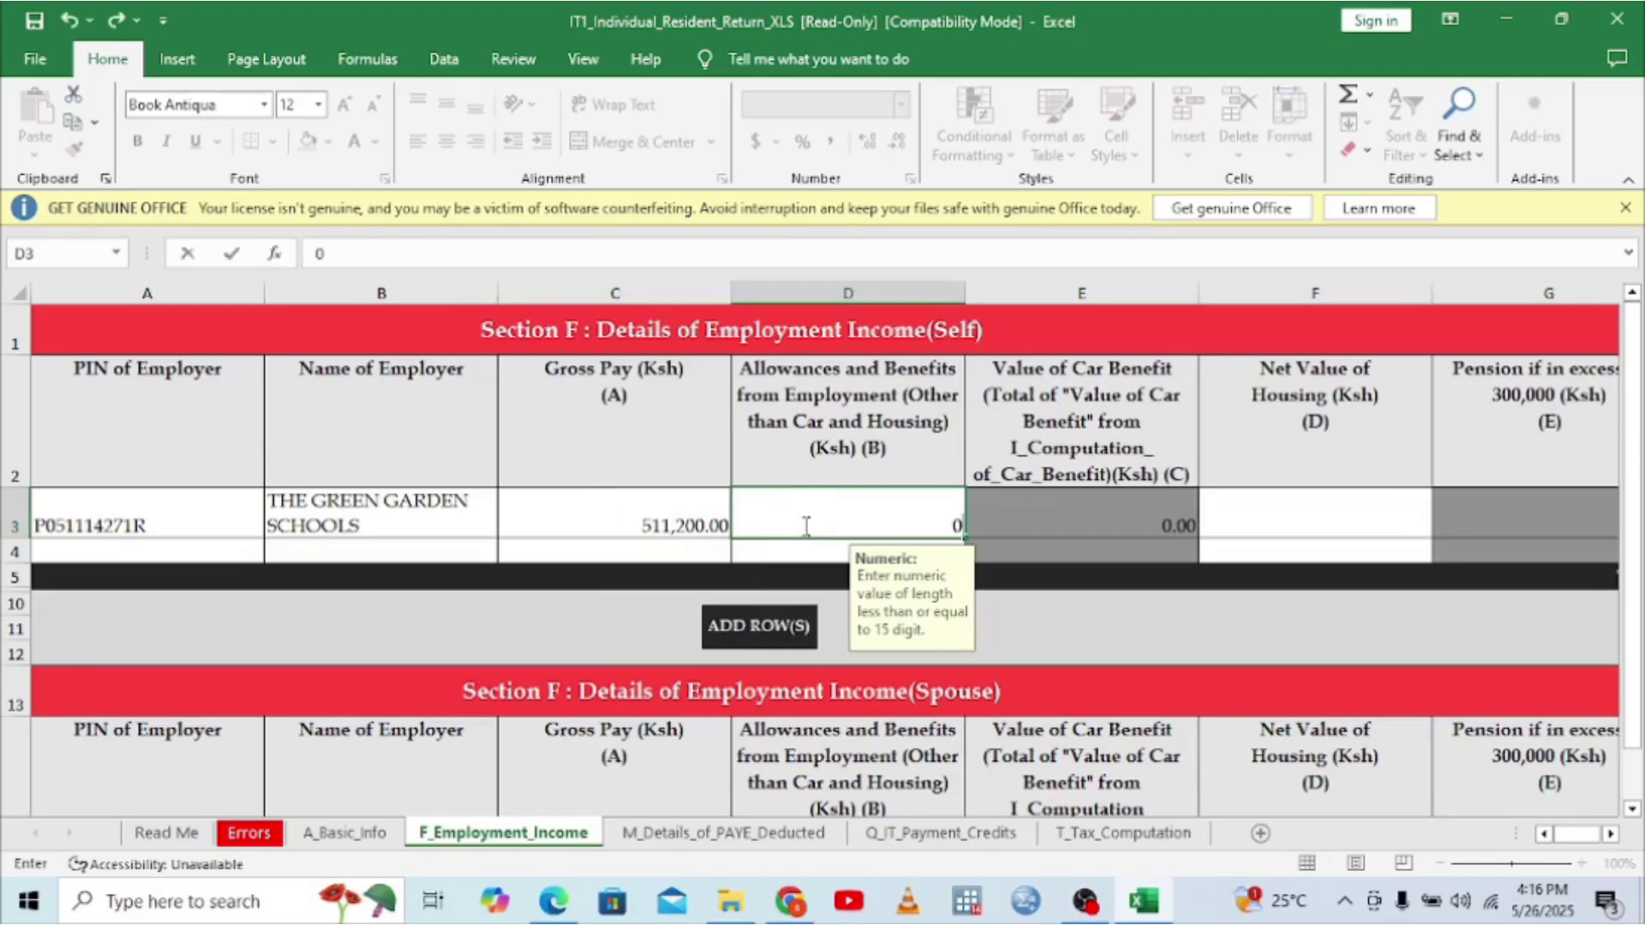
pyautogui.click(1037, 527)
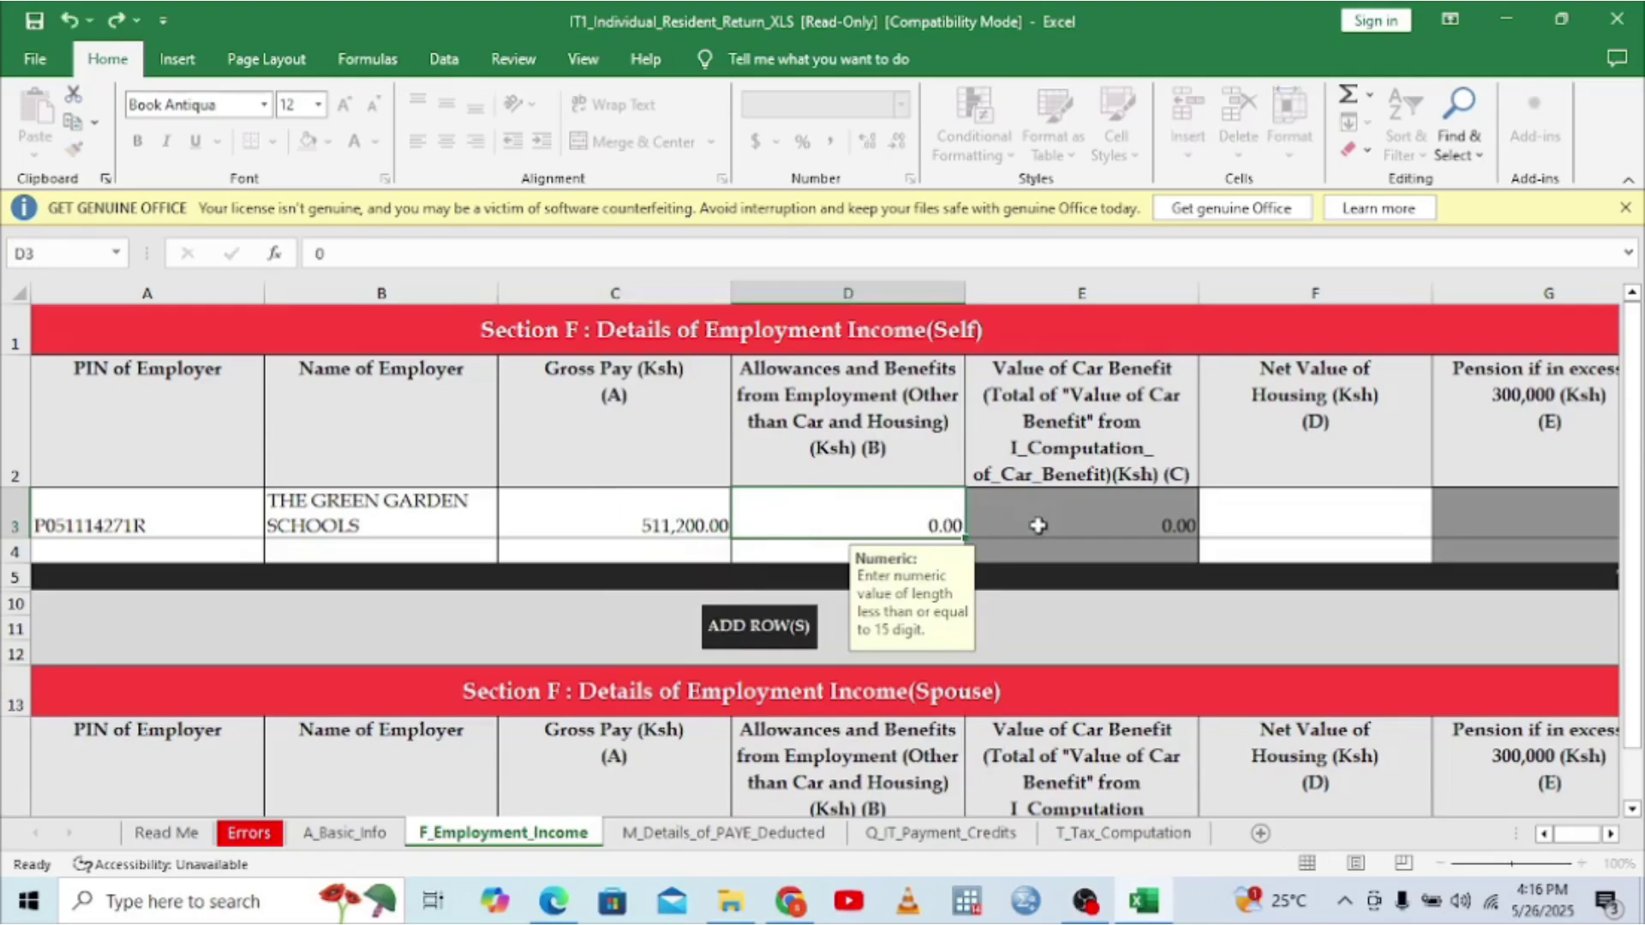
pyautogui.click(1302, 506)
pyautogui.write('0')
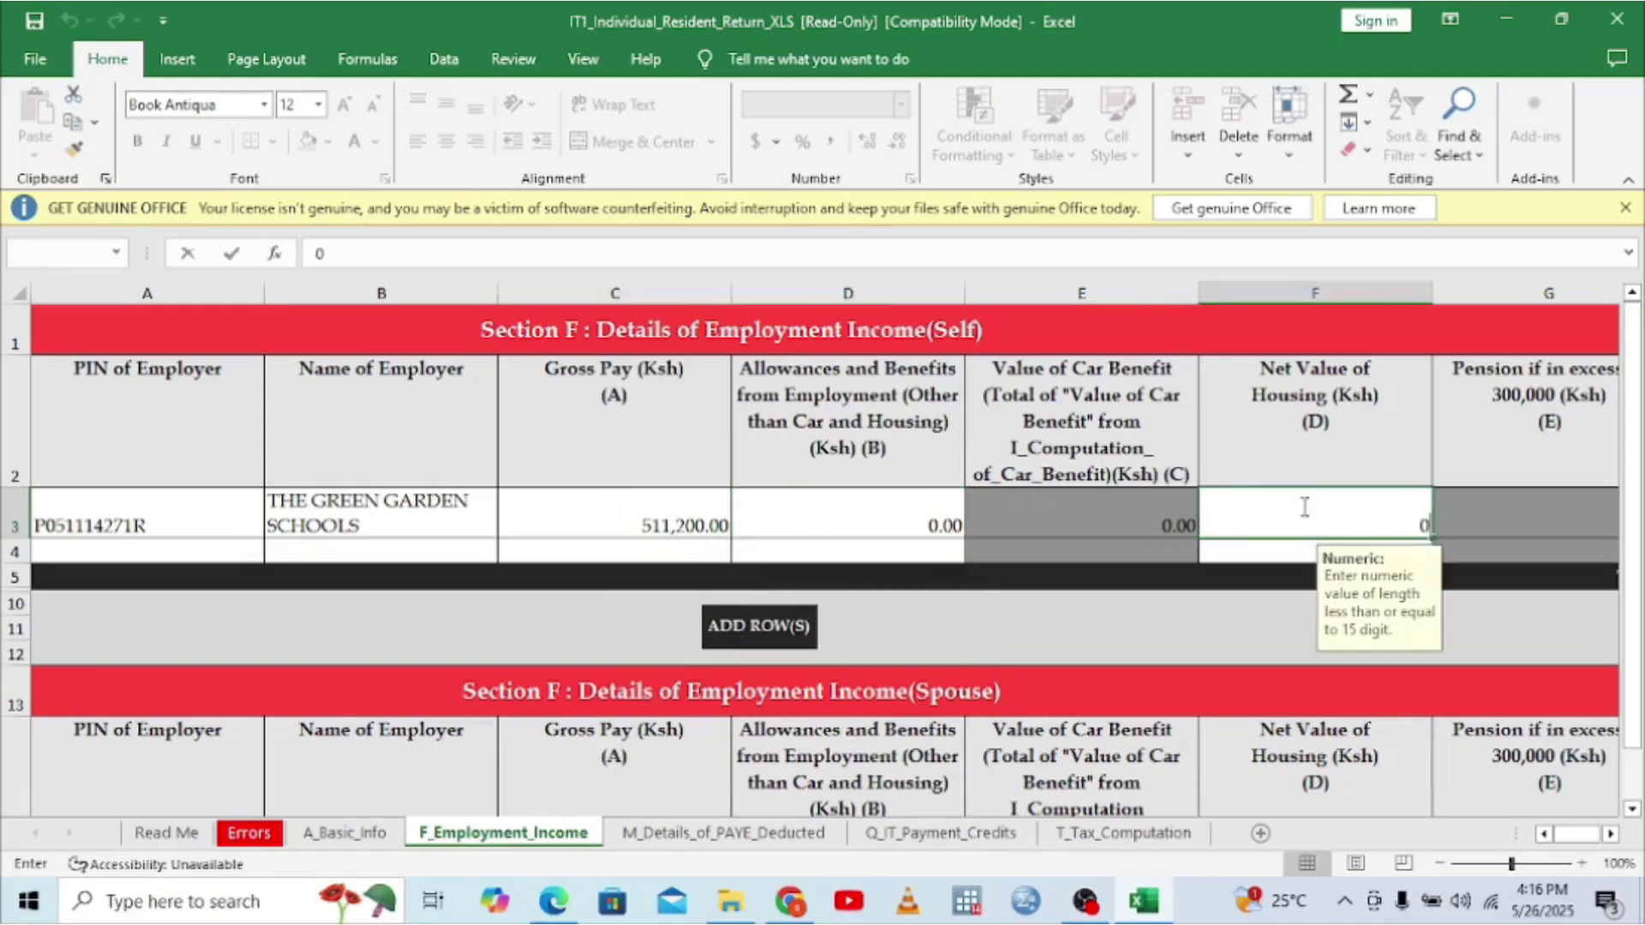
pyautogui.click(1523, 510)
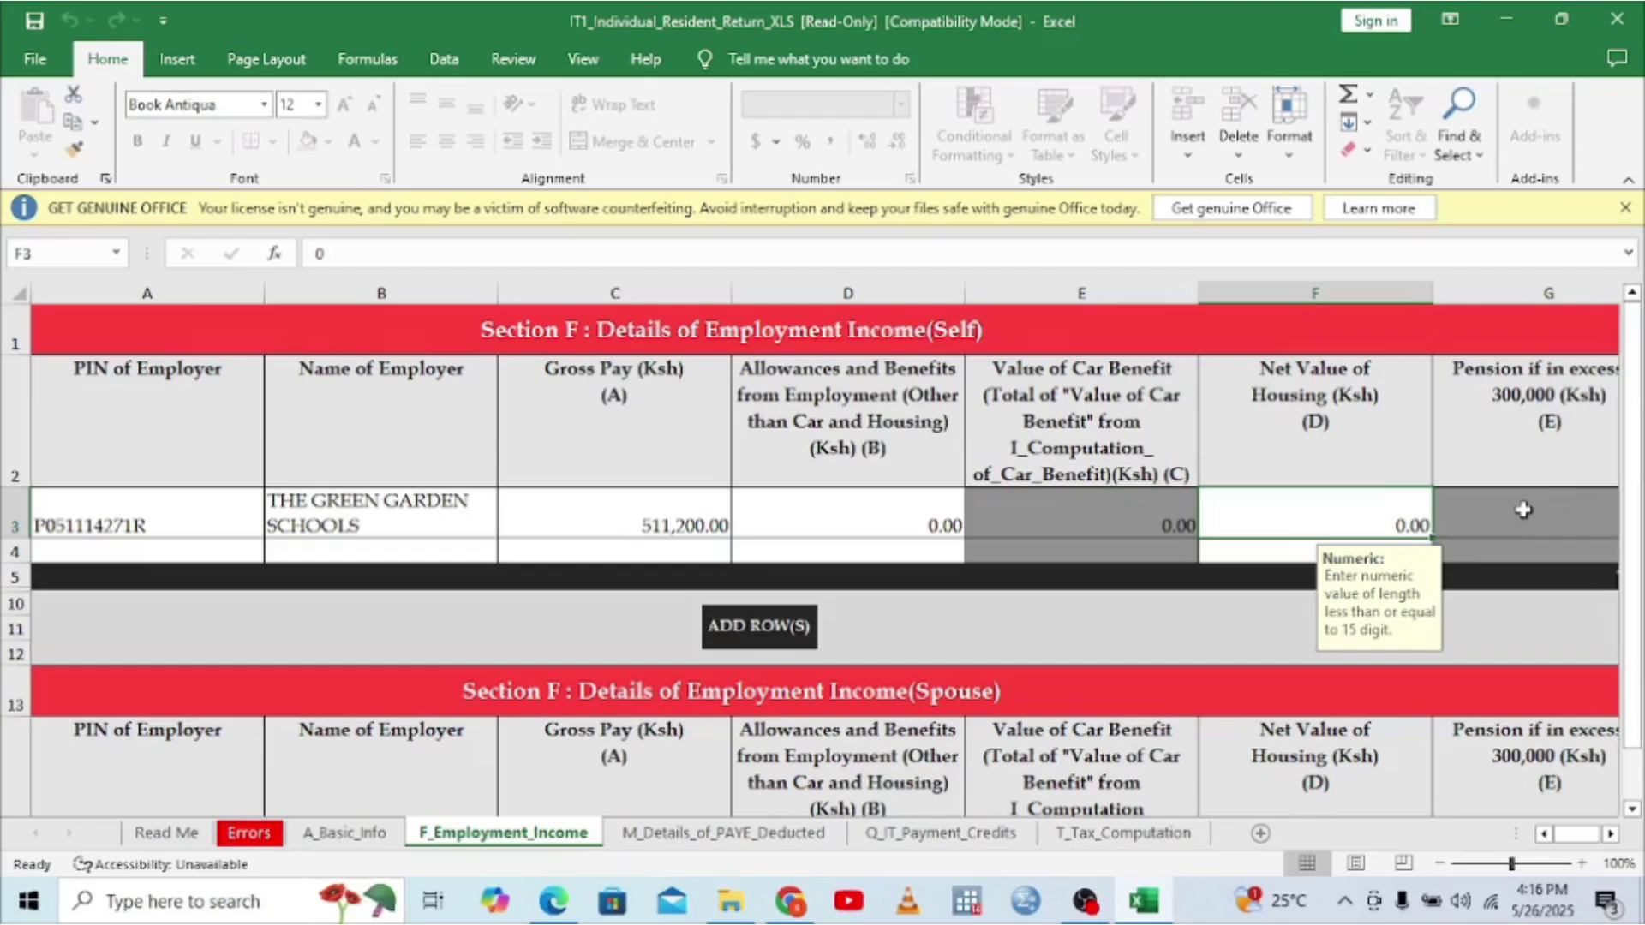
pyautogui.click(1632, 809)
pyautogui.click(1632, 810)
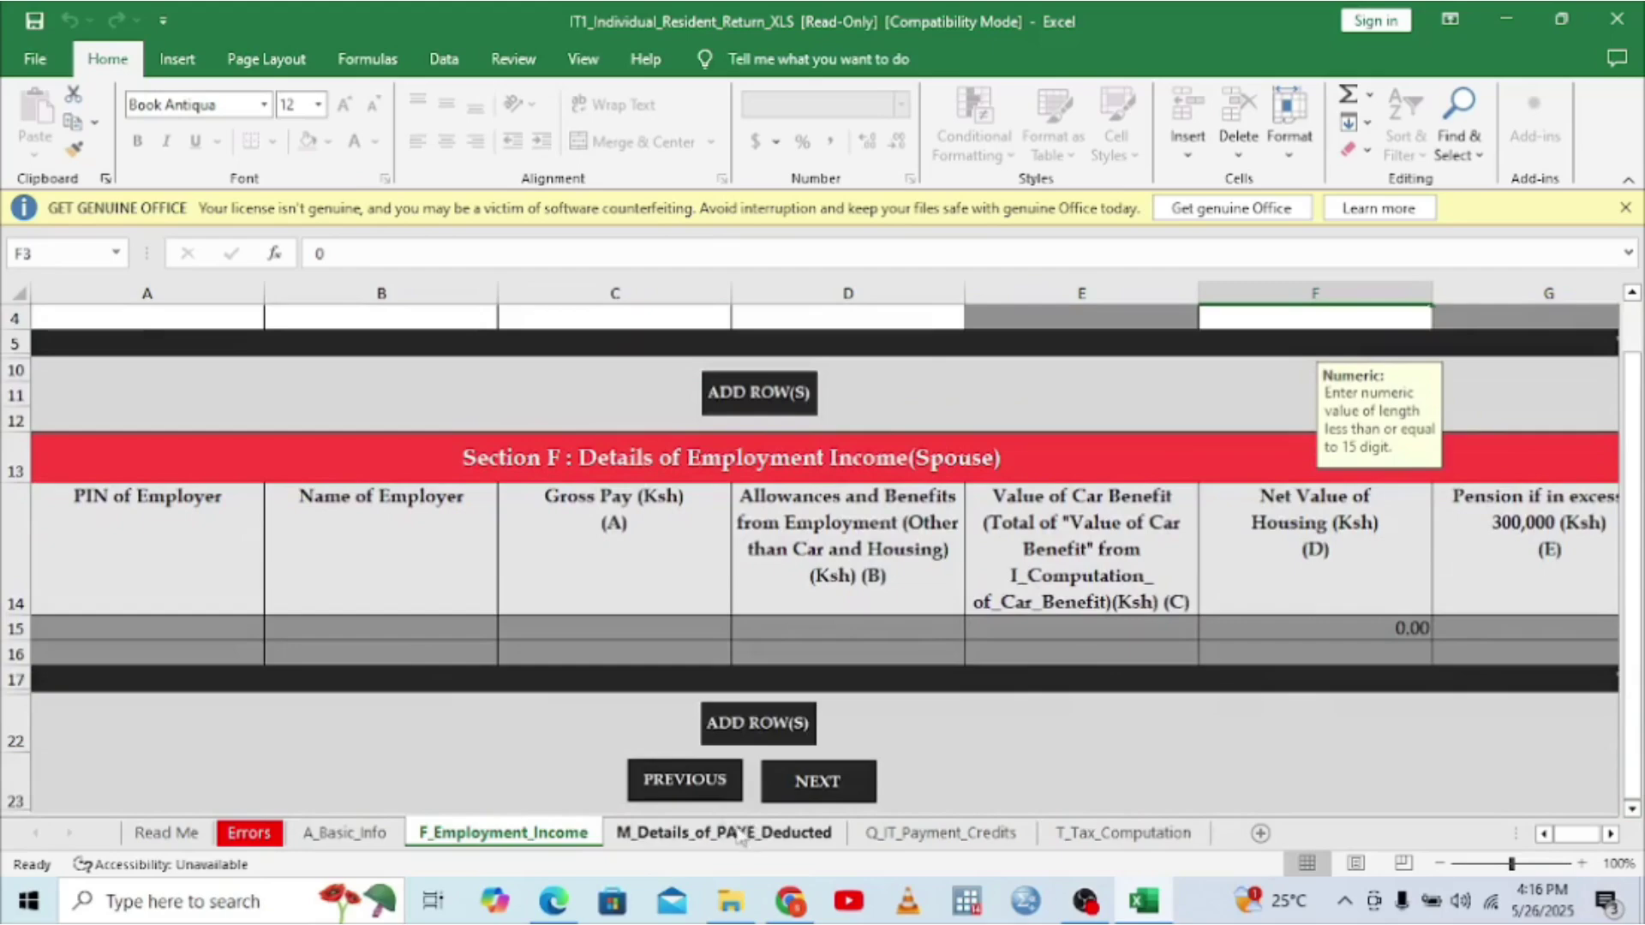
# - On M_Details_of_PAYE_Deducted, pick the previously entered employer PIN from the A3 list
pyautogui.click(810, 788)
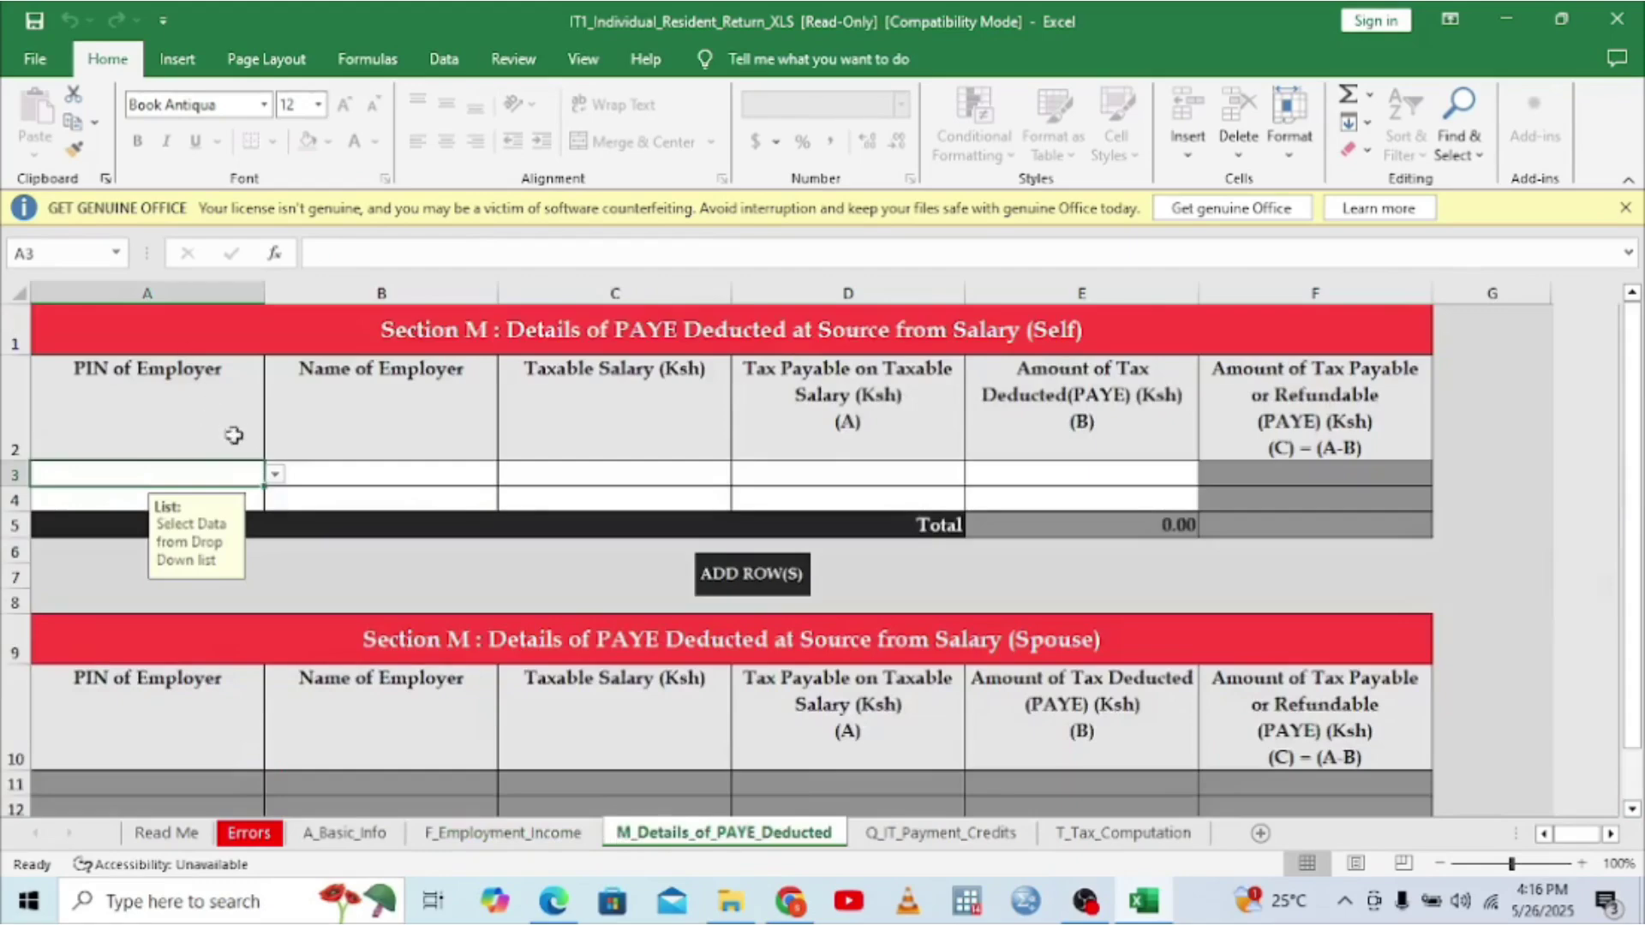
pyautogui.click(275, 477)
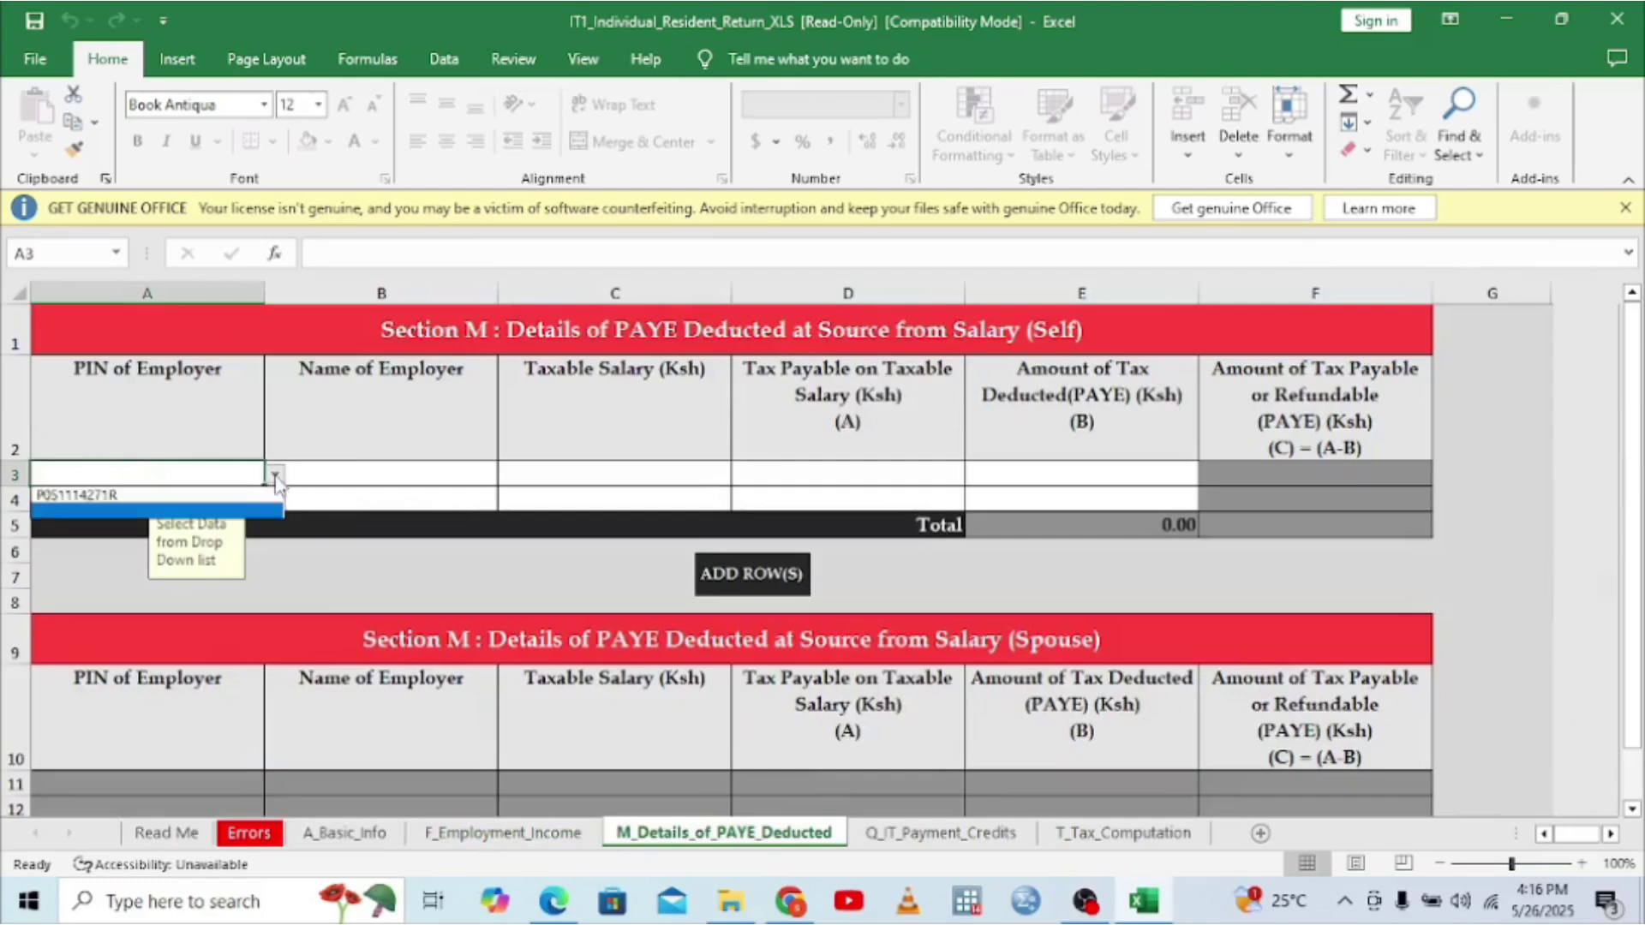
pyautogui.click(103, 495)
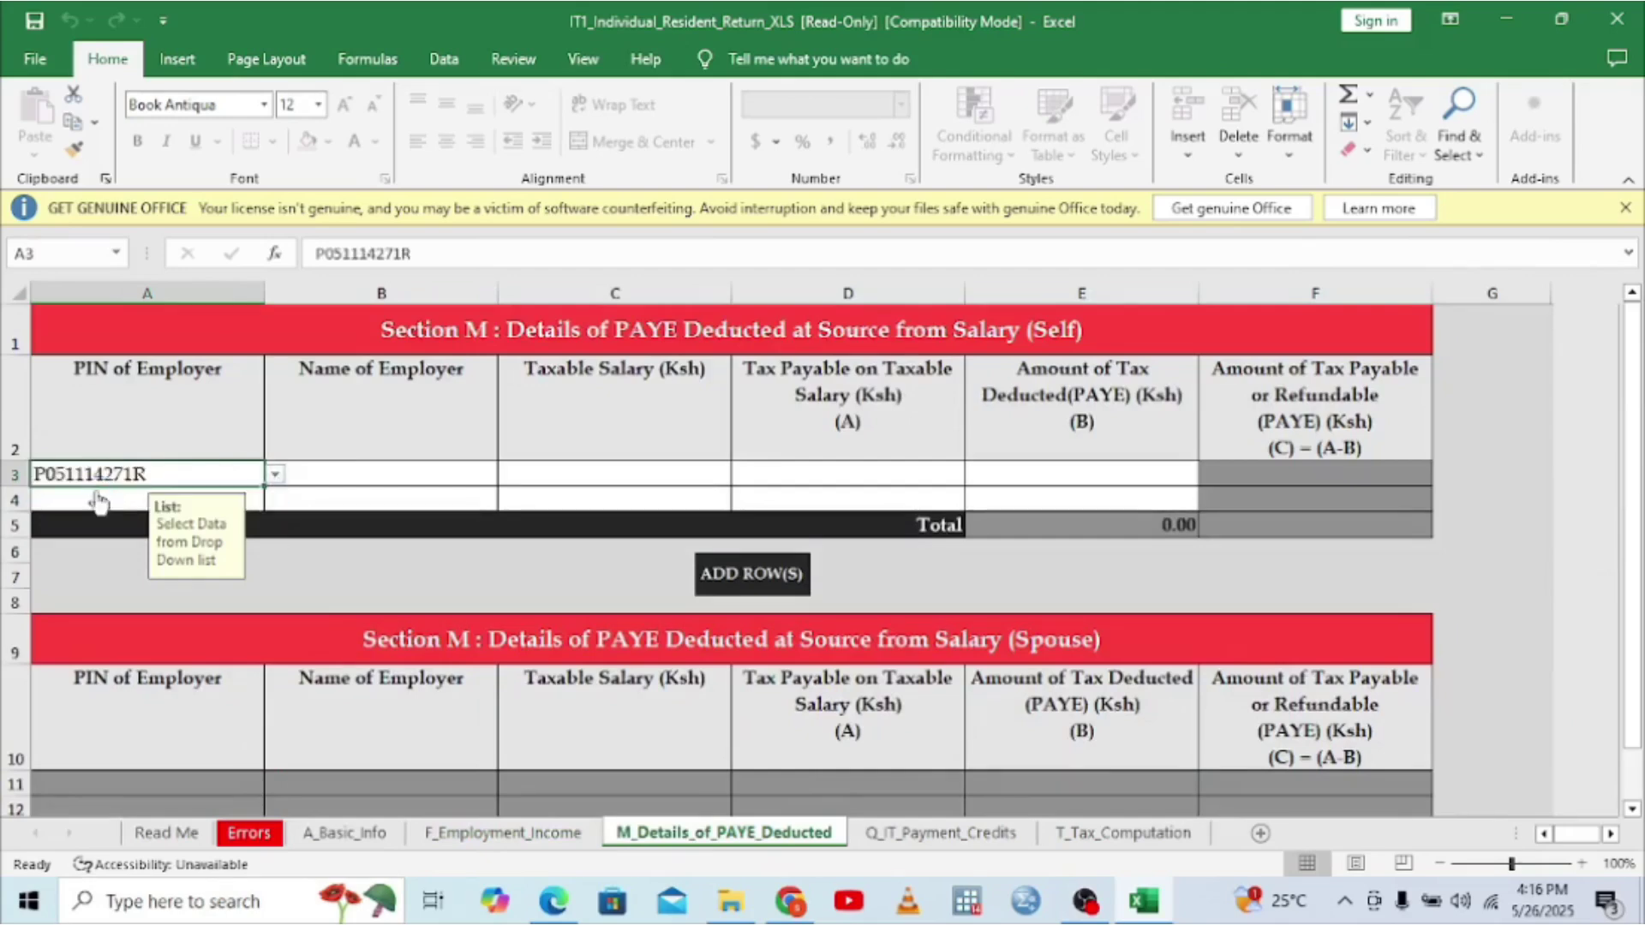
# - Type THE GREEN GARDEN SCHOOLS as the employer name in B3, correcting typos
pyautogui.click(377, 476)
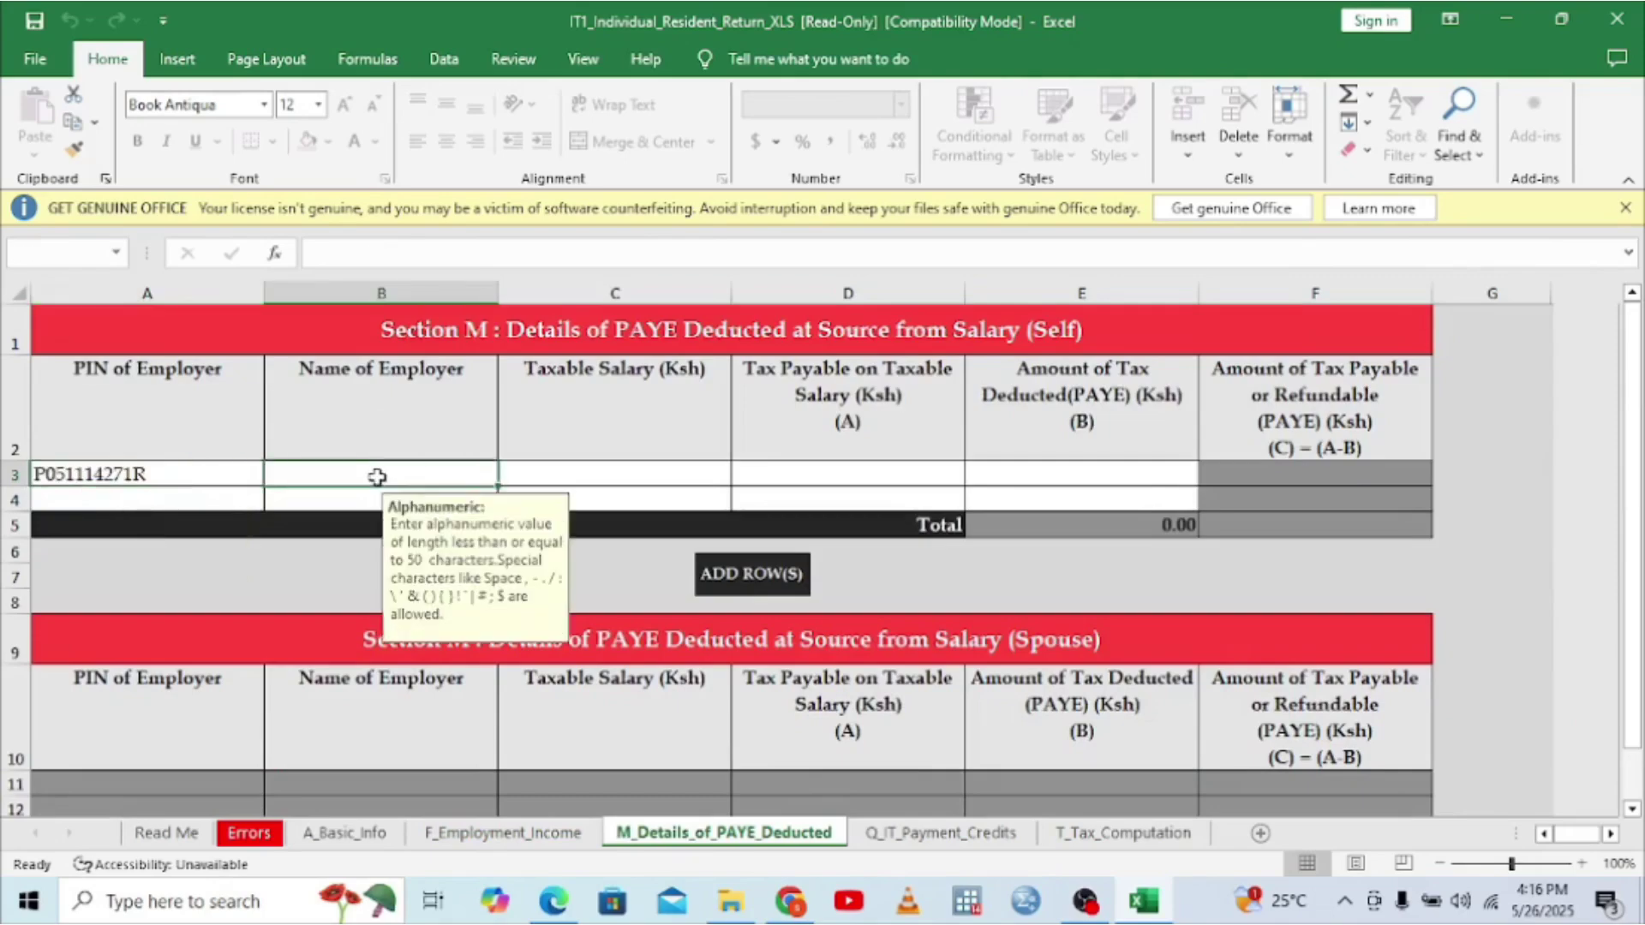
pyautogui.write('T=')
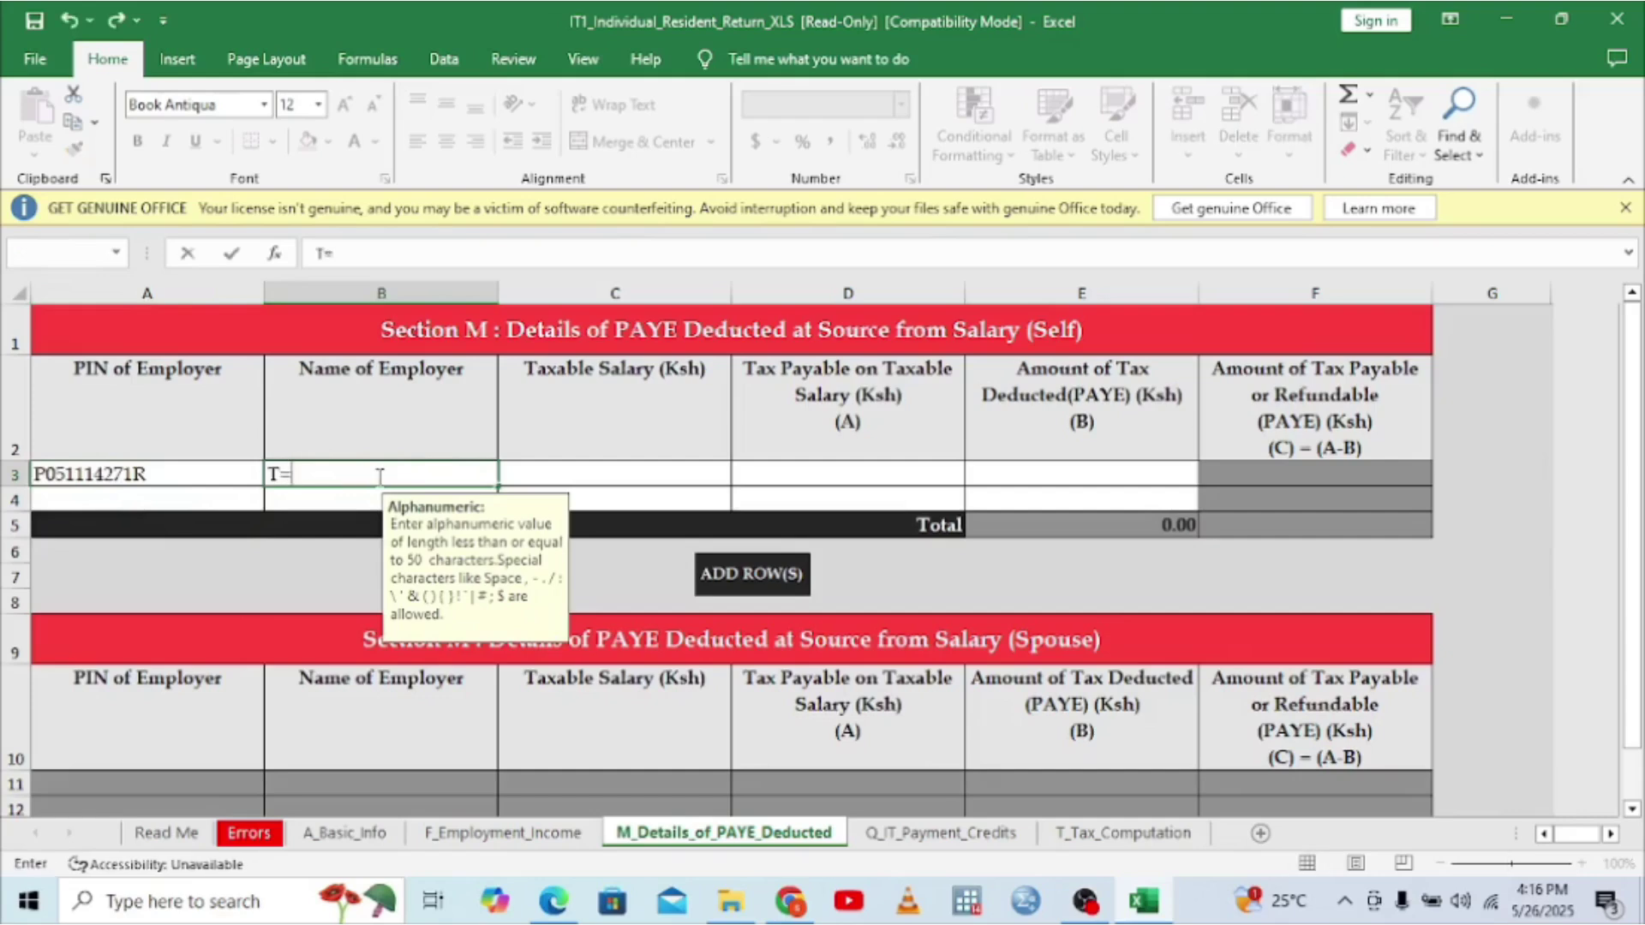
pyautogui.press('BackSpace')
pyautogui.write('HE GREEN F')
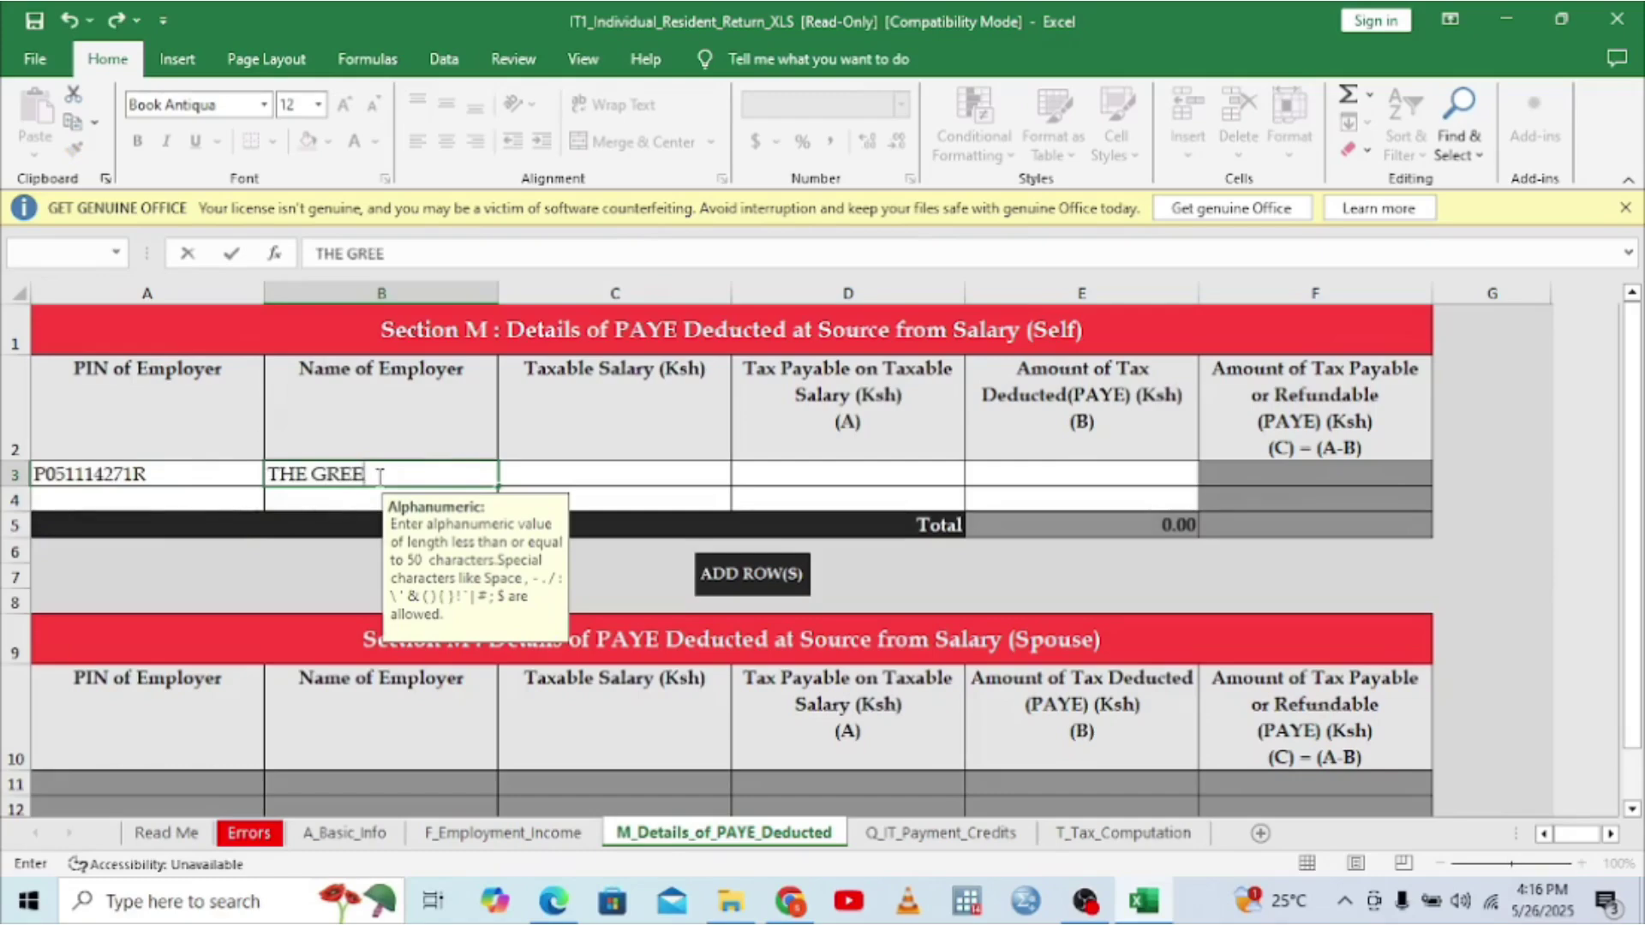
pyautogui.press('BackSpace')
pyautogui.press('BackSpace')
pyautogui.write('GARDEN S')
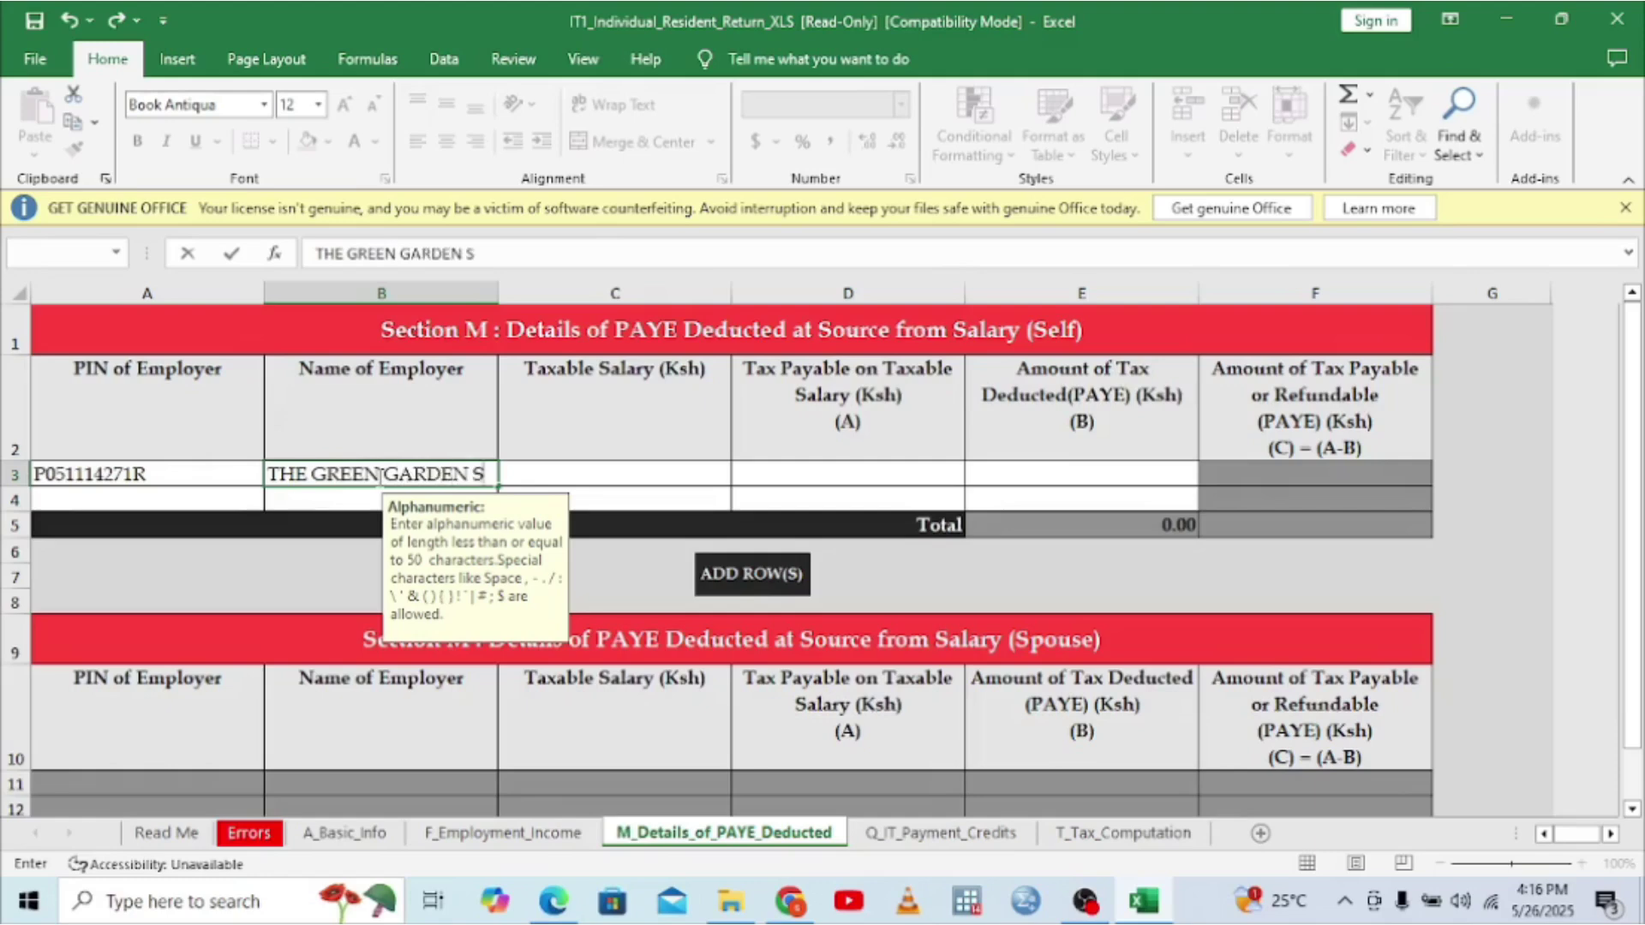
pyautogui.write('CHOI')
pyautogui.press('BackSpace')
pyautogui.write('O')
pyautogui.write('LS')
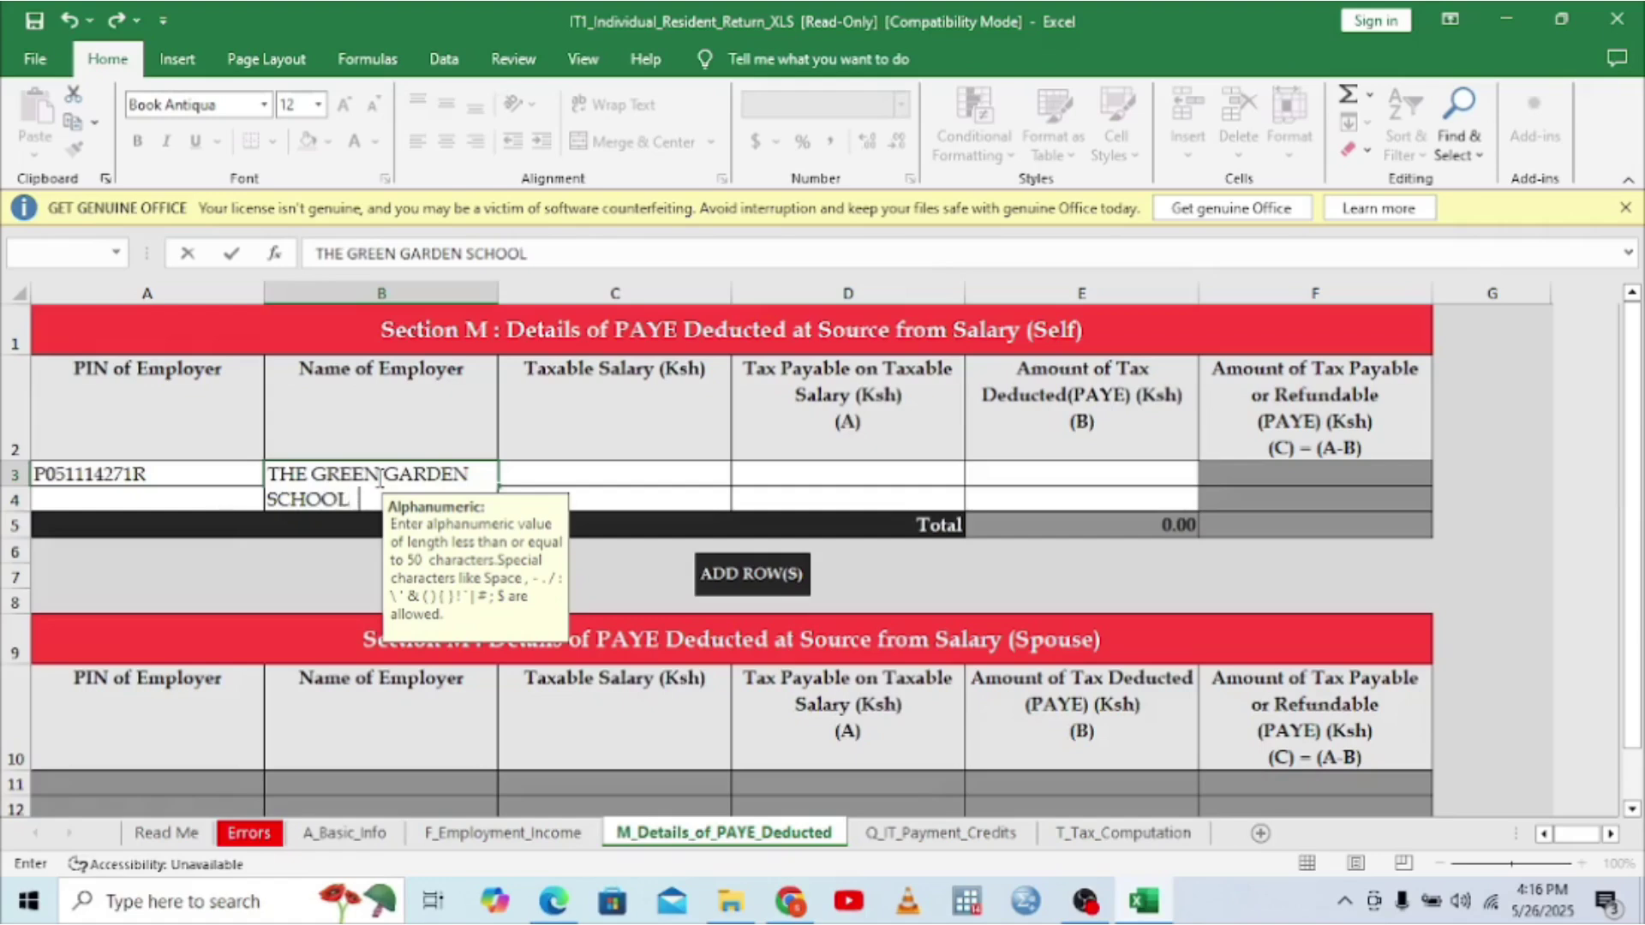
pyautogui.click(563, 474)
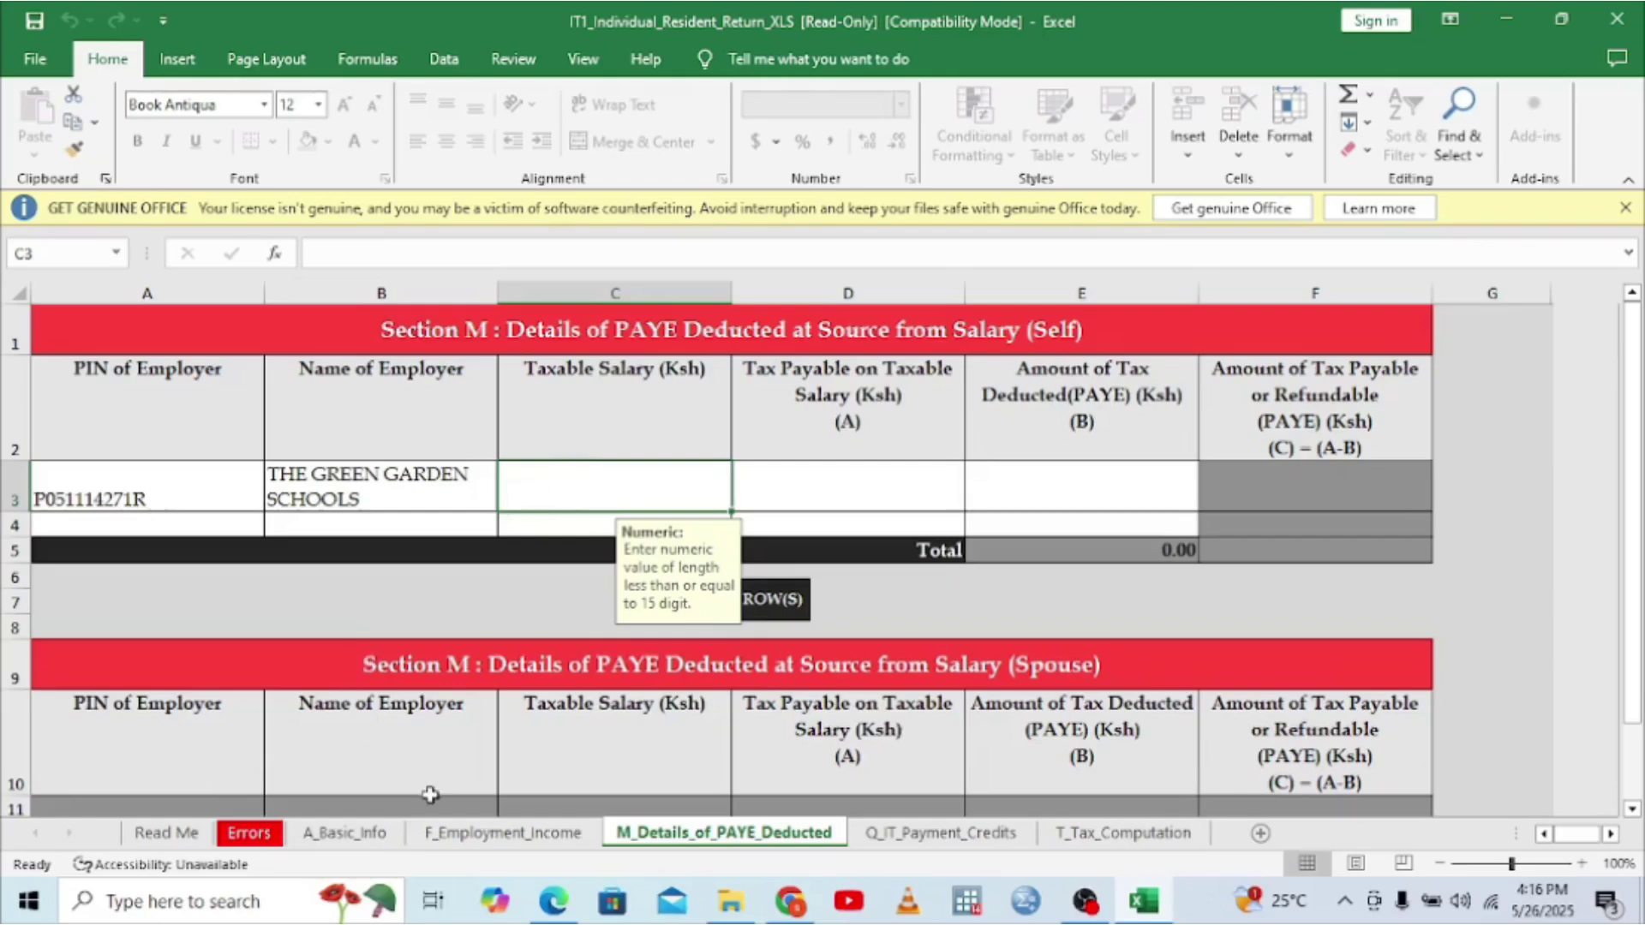
# - Enter the P9 chargeable pay of 486,360 as taxable salary in C3
pyautogui.click(542, 912)
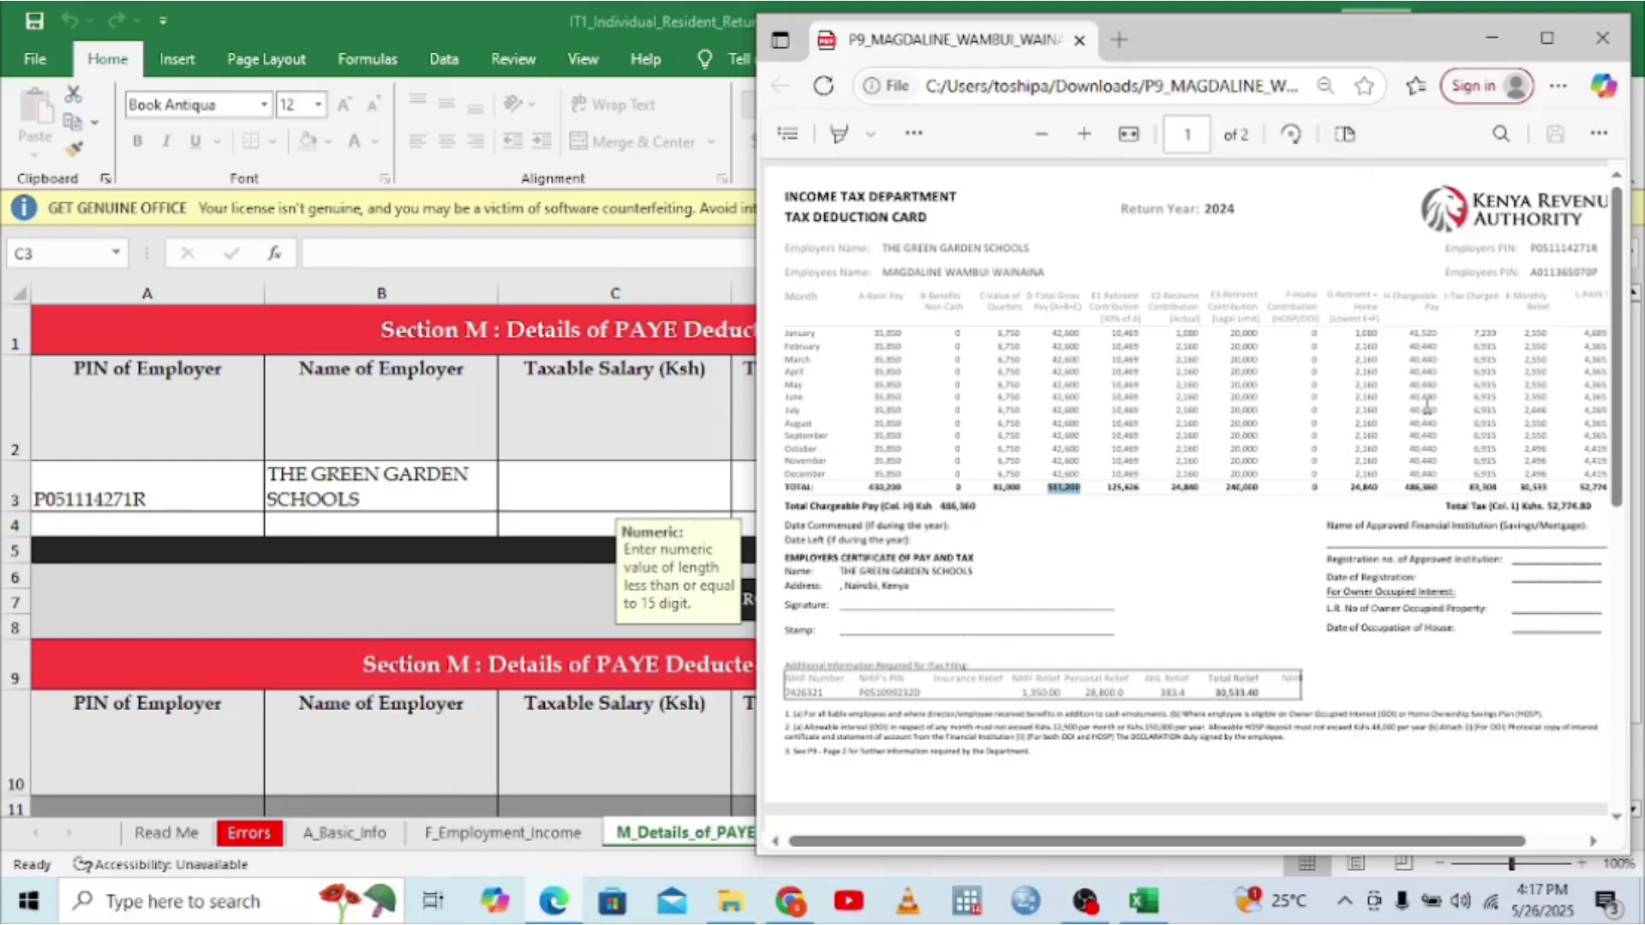
pyautogui.click(1410, 307)
pyautogui.click(554, 495)
pyautogui.write('4')
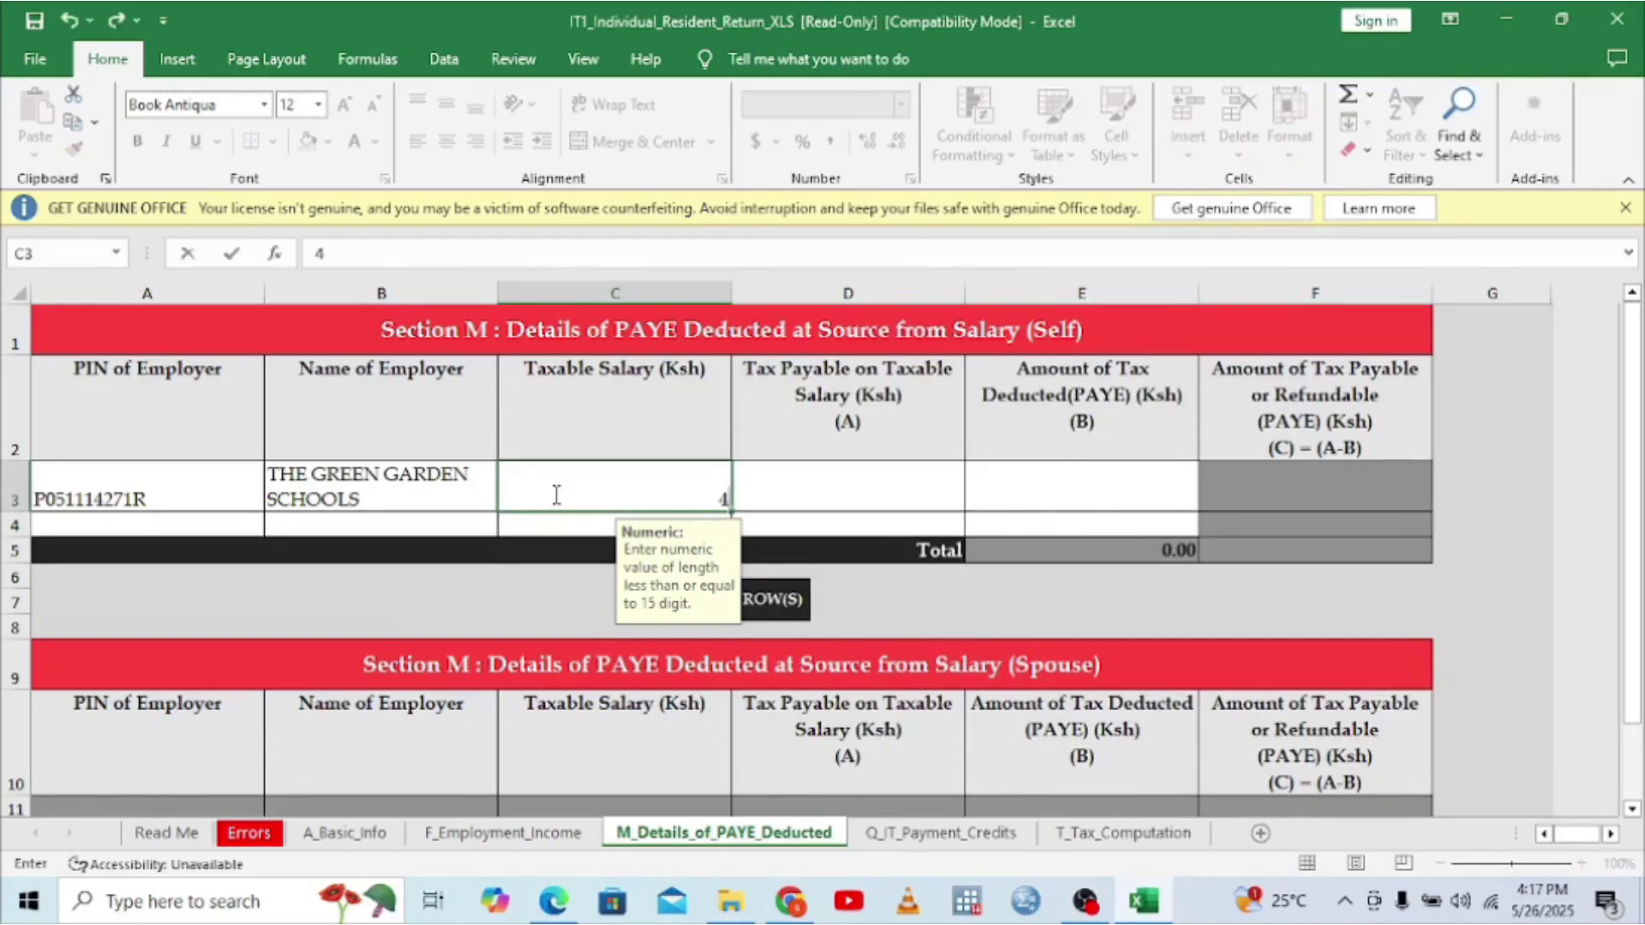
pyautogui.write('86360')
pyautogui.click(775, 502)
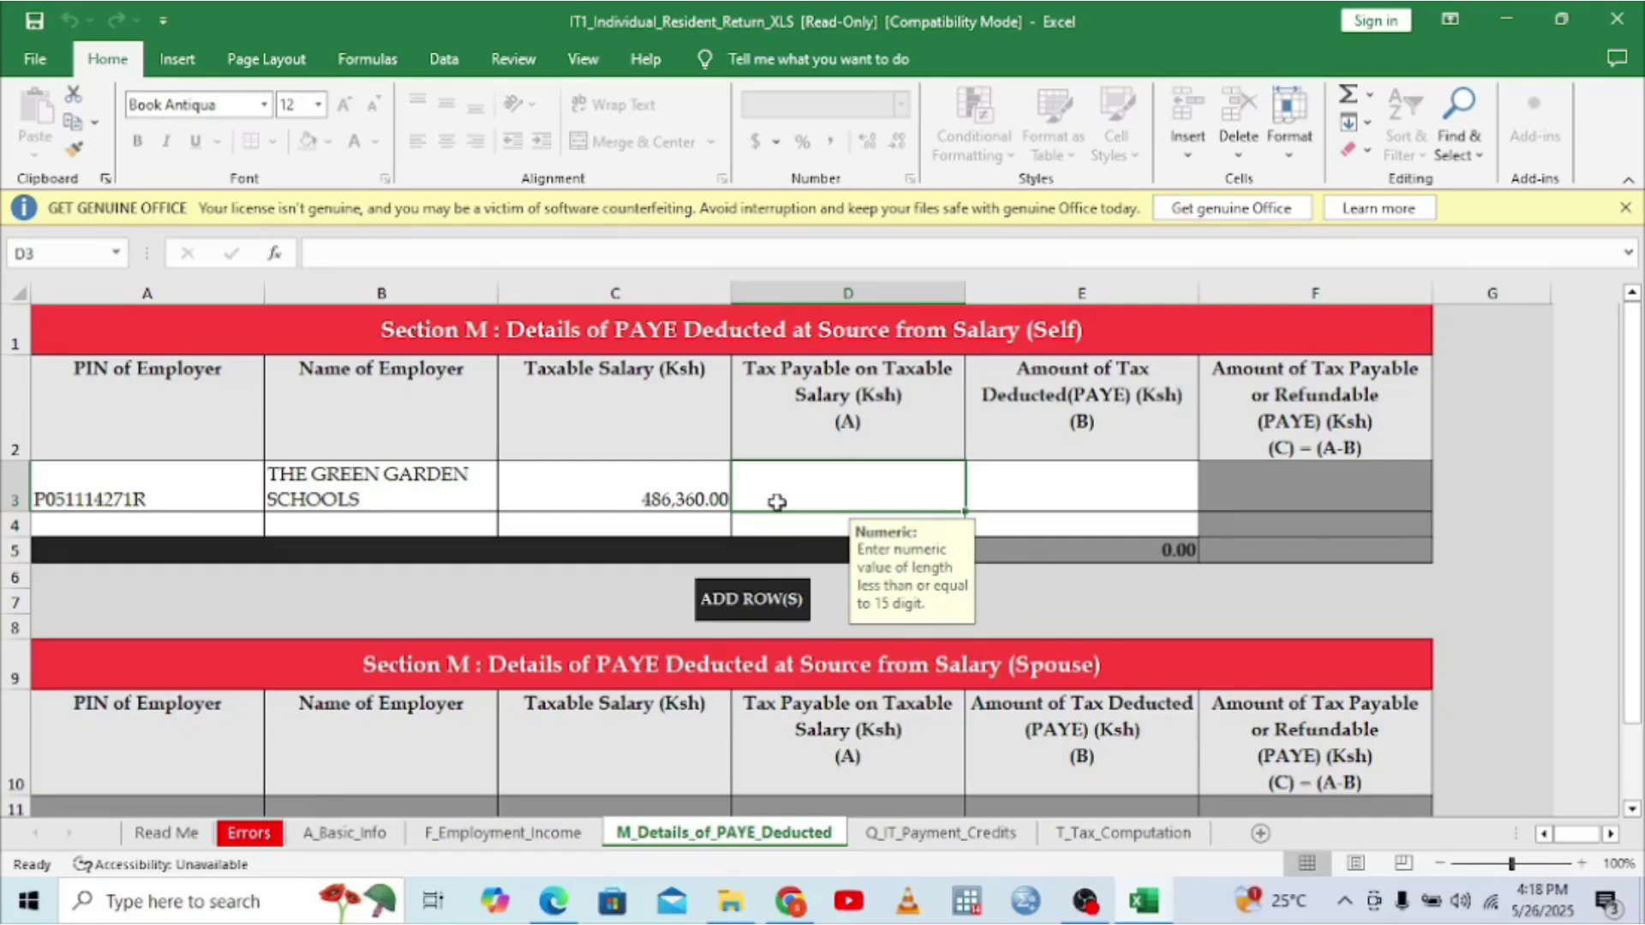
pyautogui.click(553, 904)
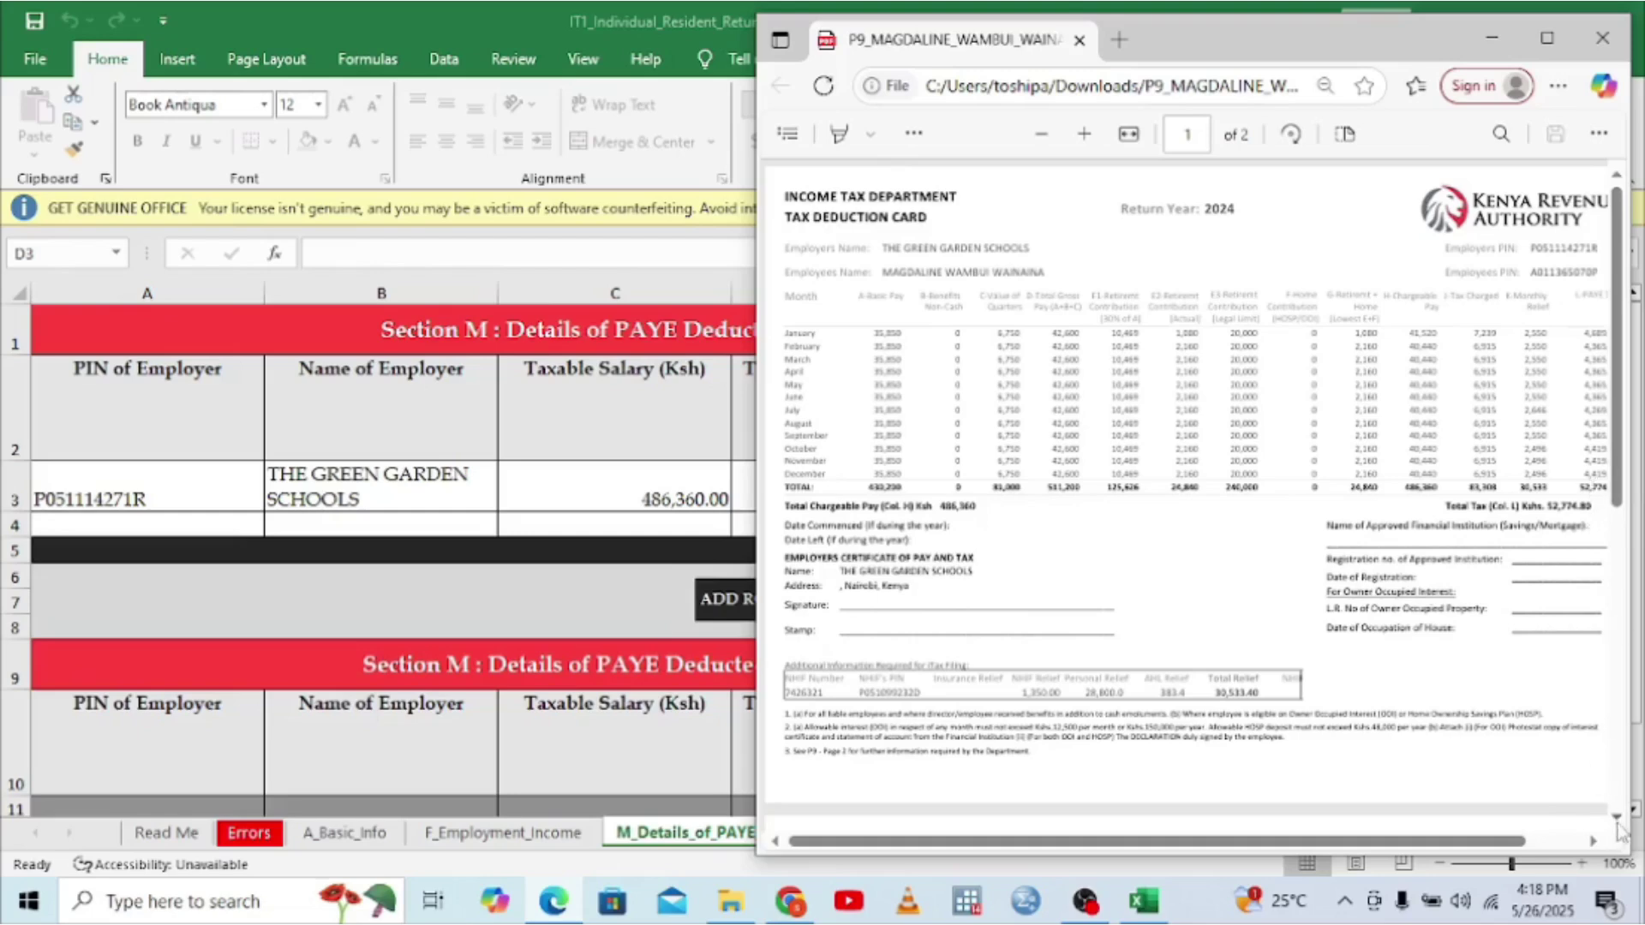
# - Enter 81,574.80 from the P9 card as tax payable in D3
pyautogui.click(1592, 842)
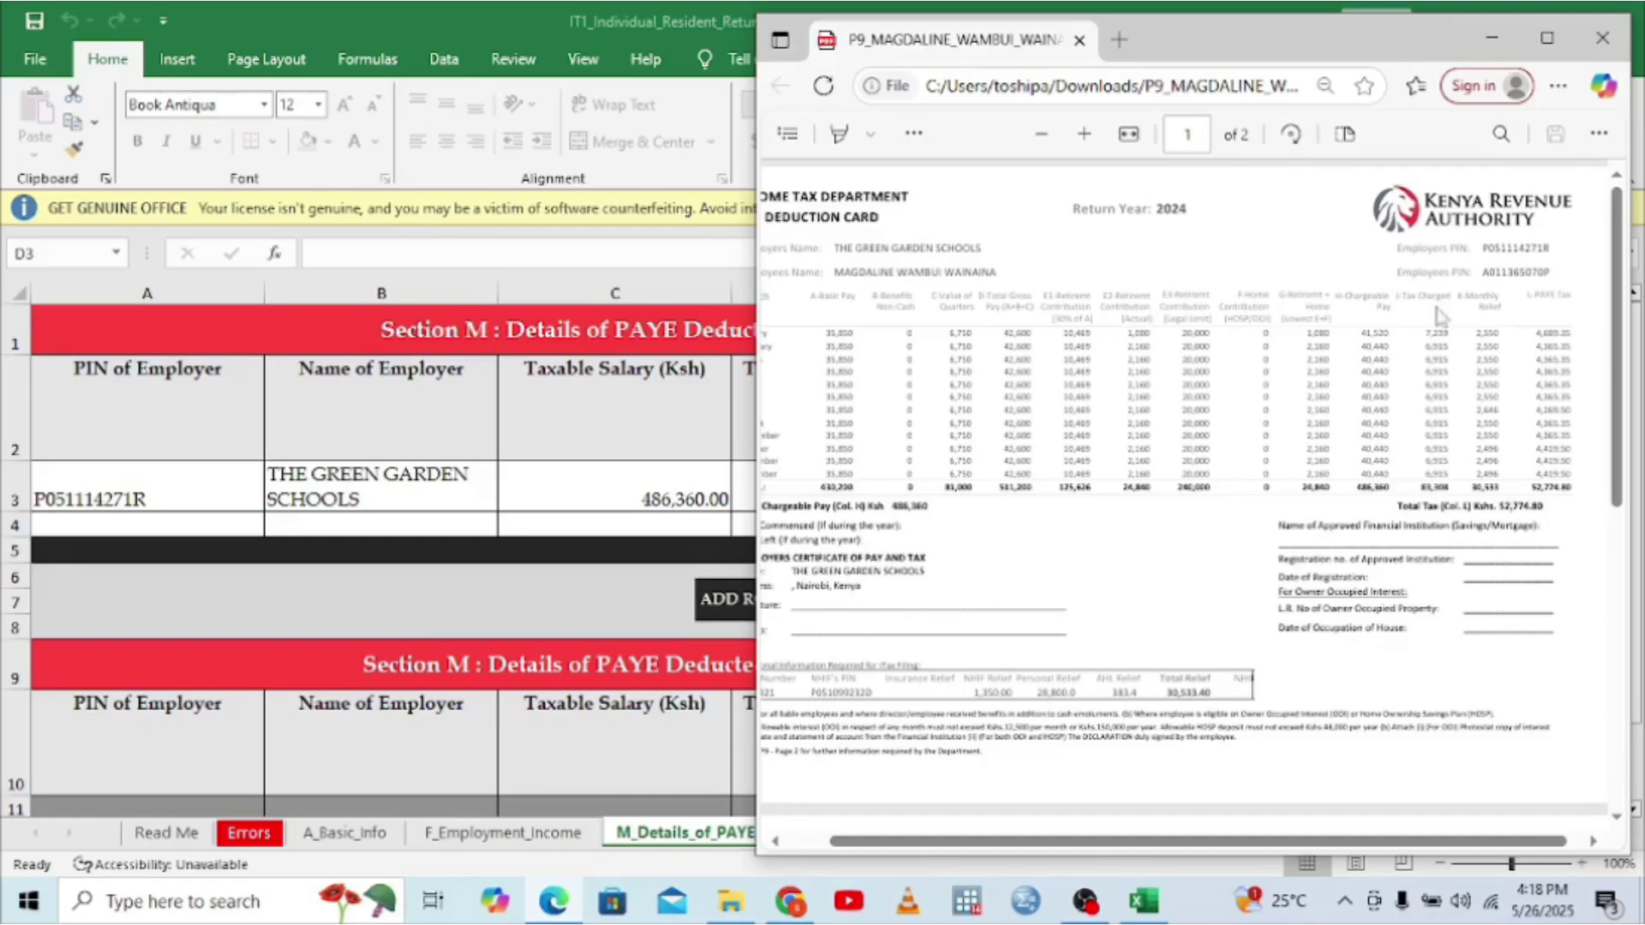
pyautogui.click(1491, 38)
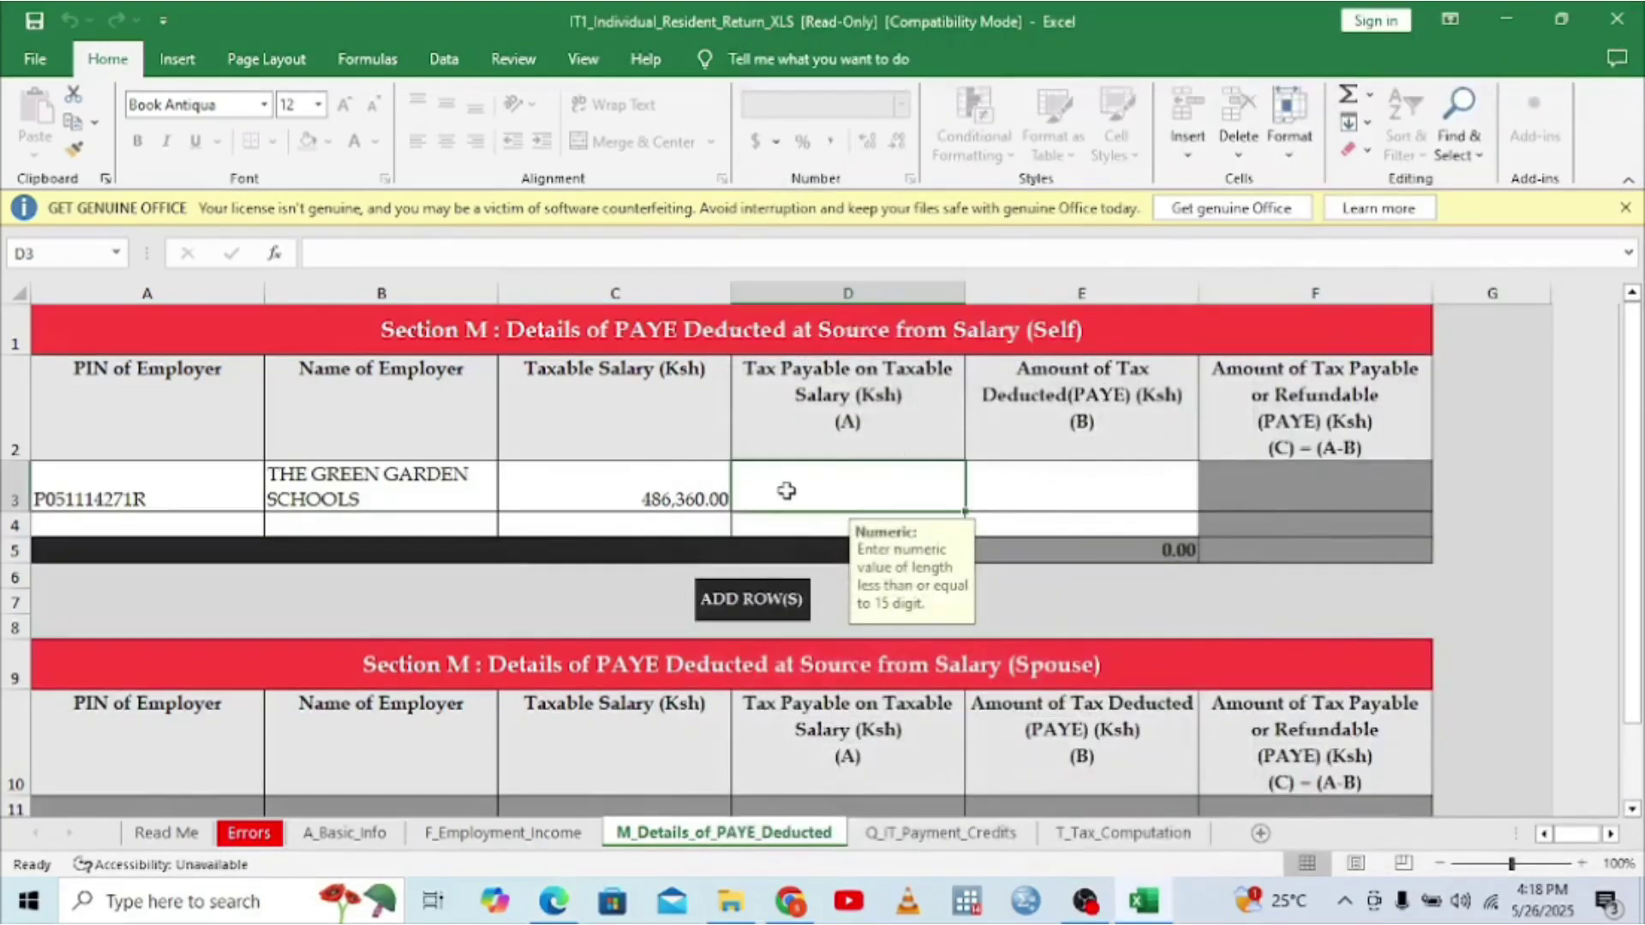
pyautogui.write('8')
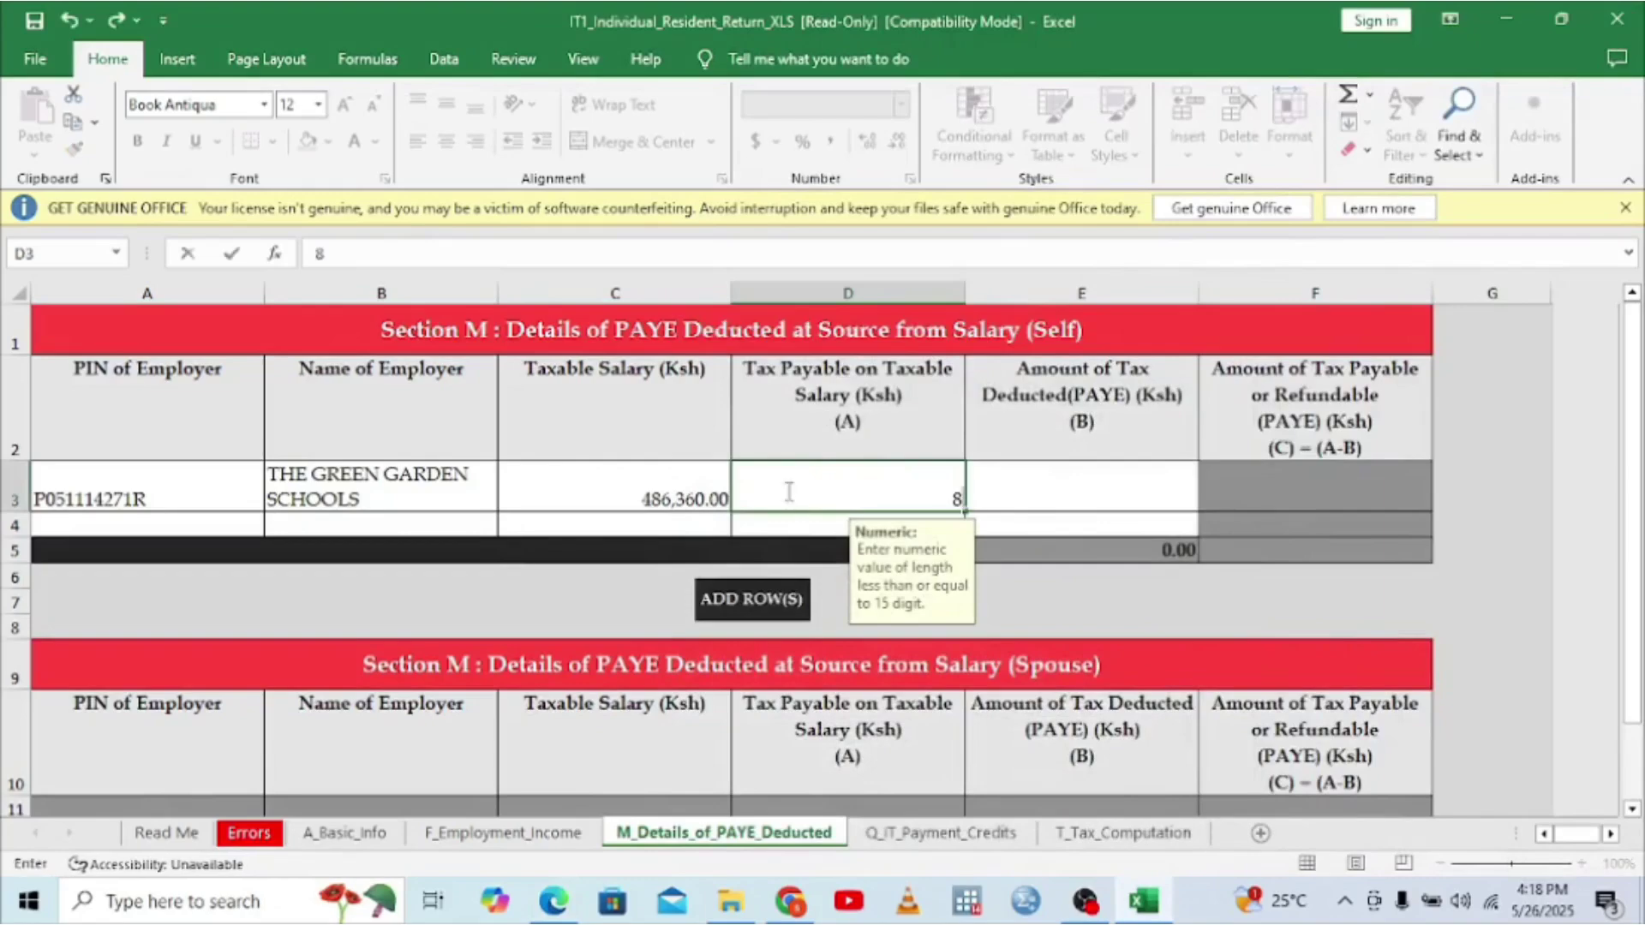
pyautogui.write('1574.8')
pyautogui.click(1049, 492)
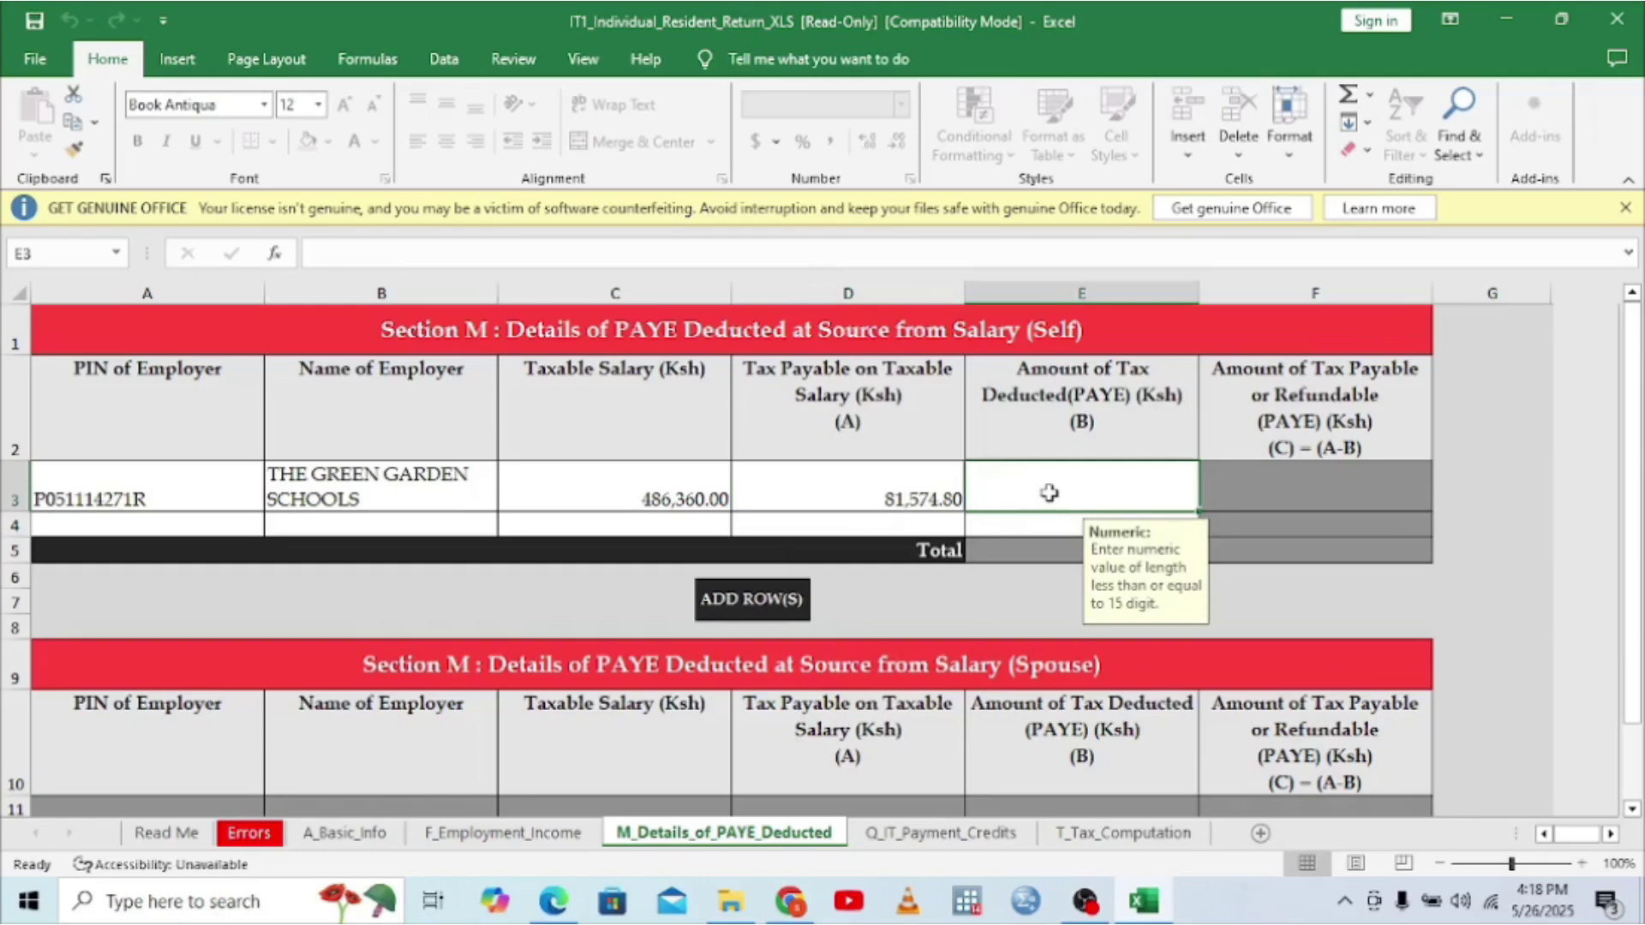
# - Enter 52,774.80 as PAYE deducted in E3, leaving 28,800.00 payable
pyautogui.click(570, 905)
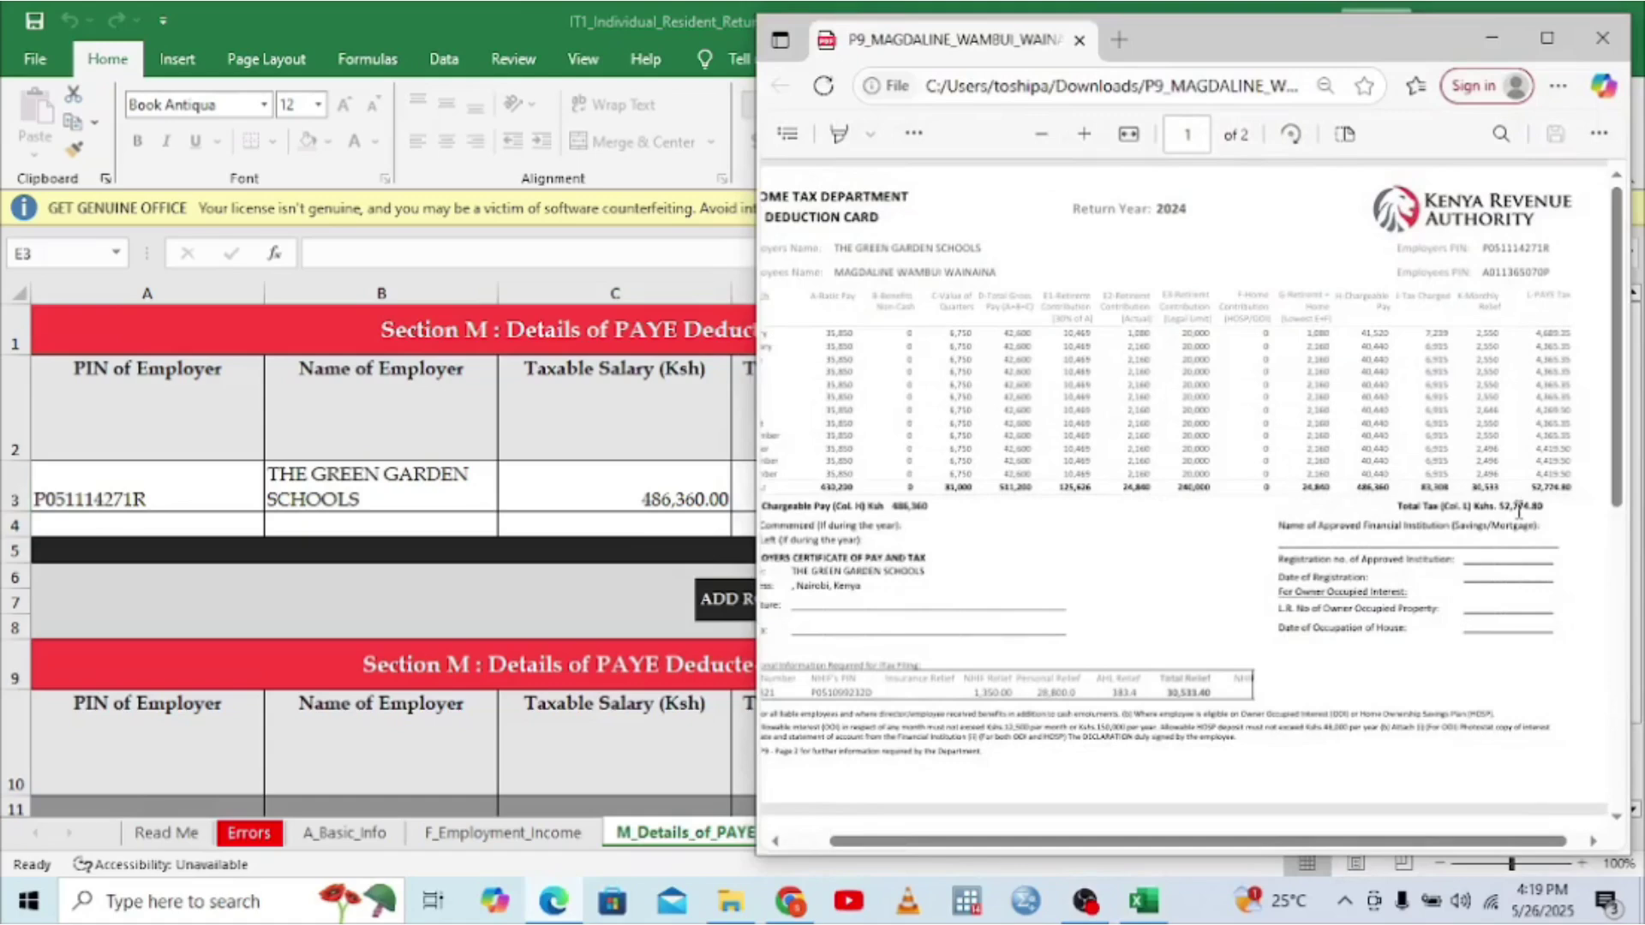
pyautogui.click(744, 482)
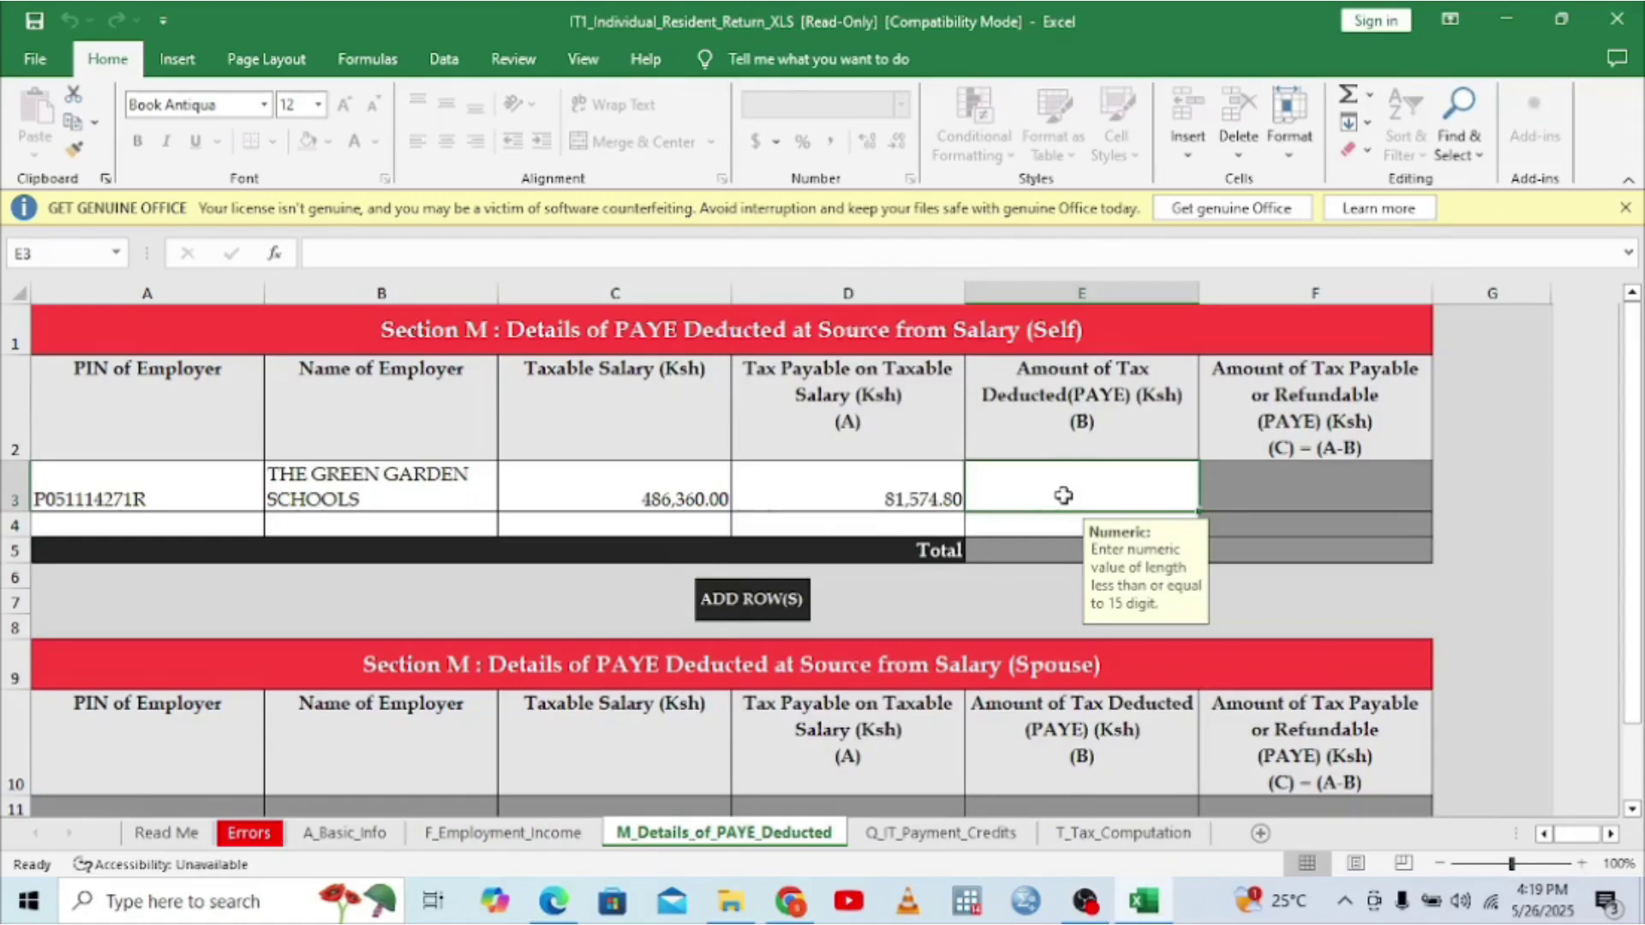
pyautogui.write('5')
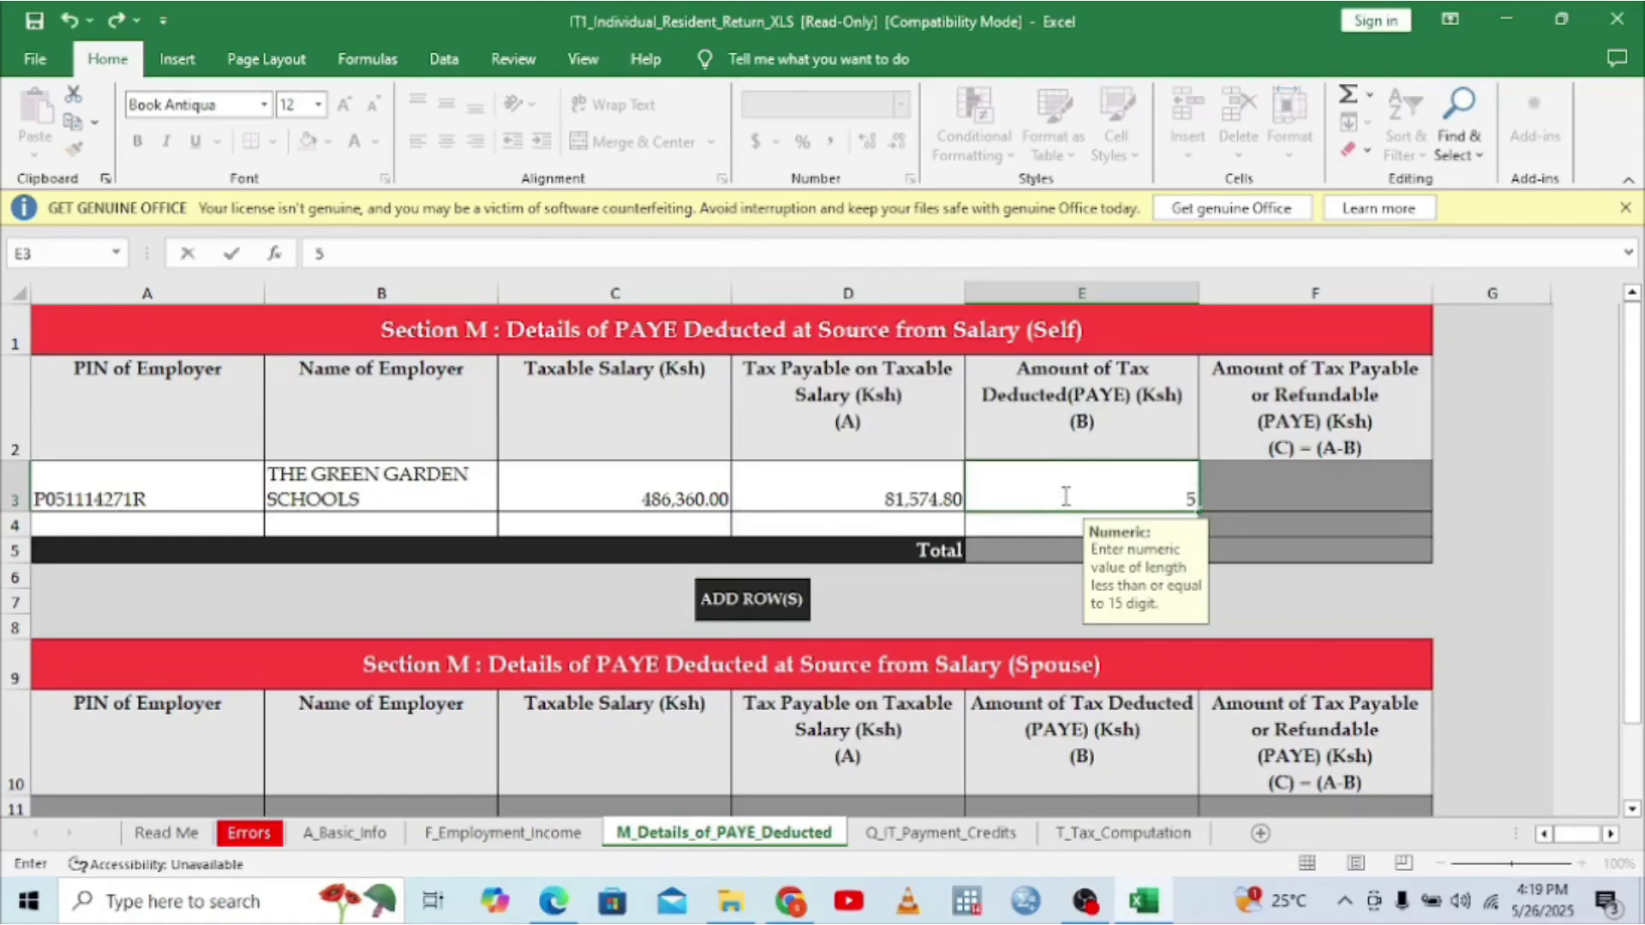
pyautogui.write('2,774.8')
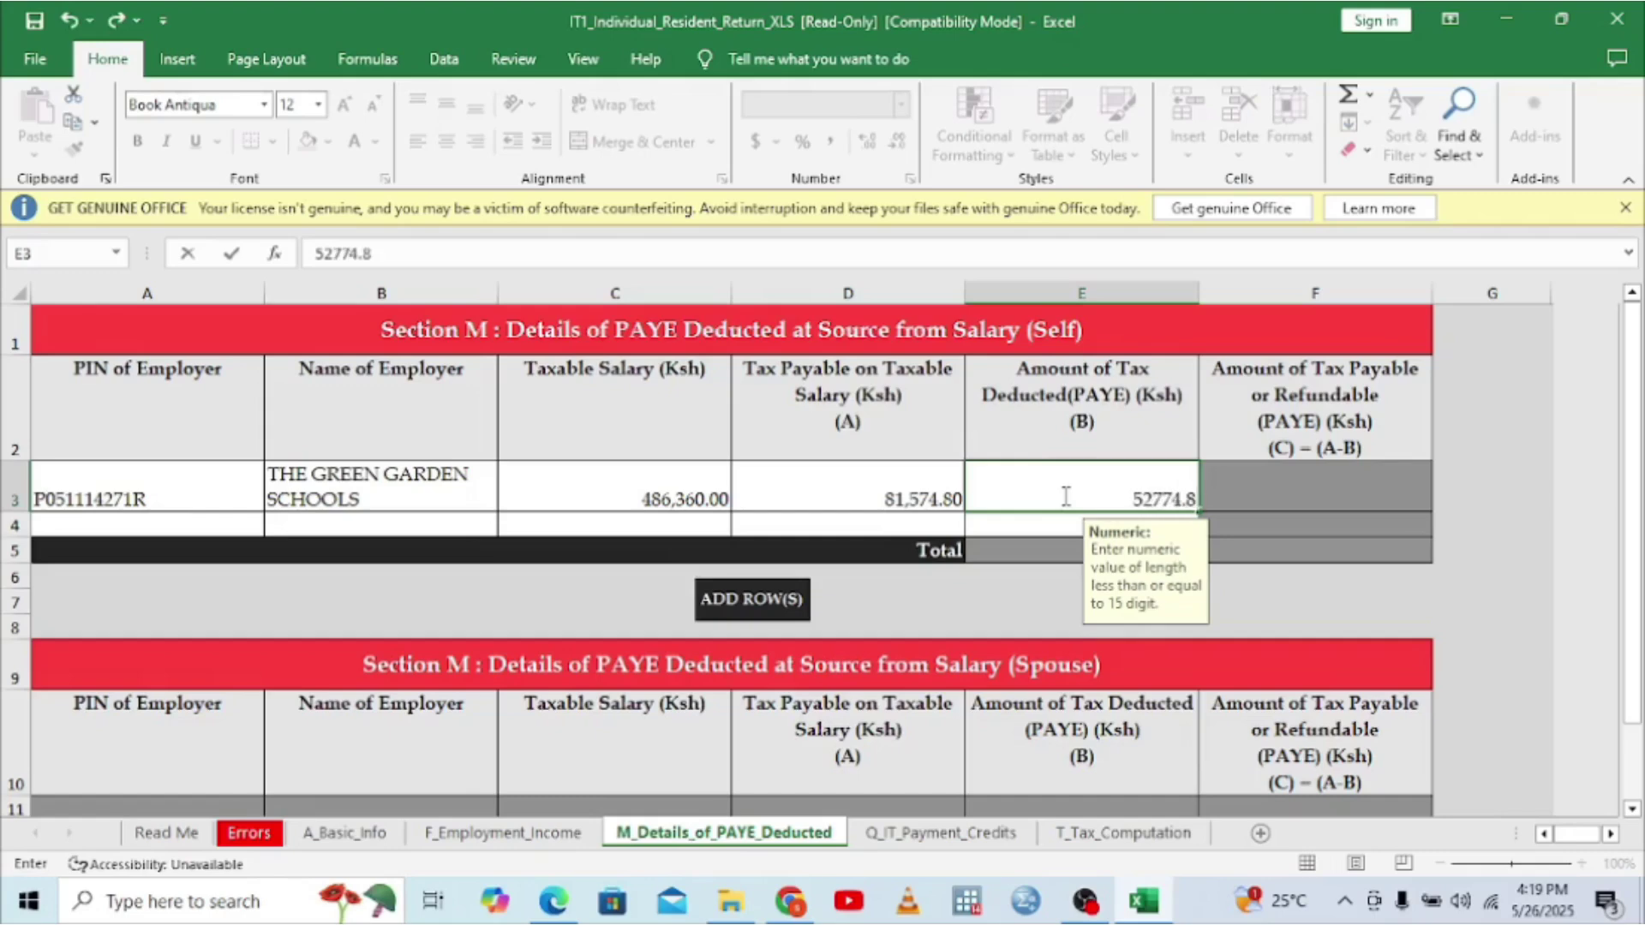
pyautogui.click(1277, 515)
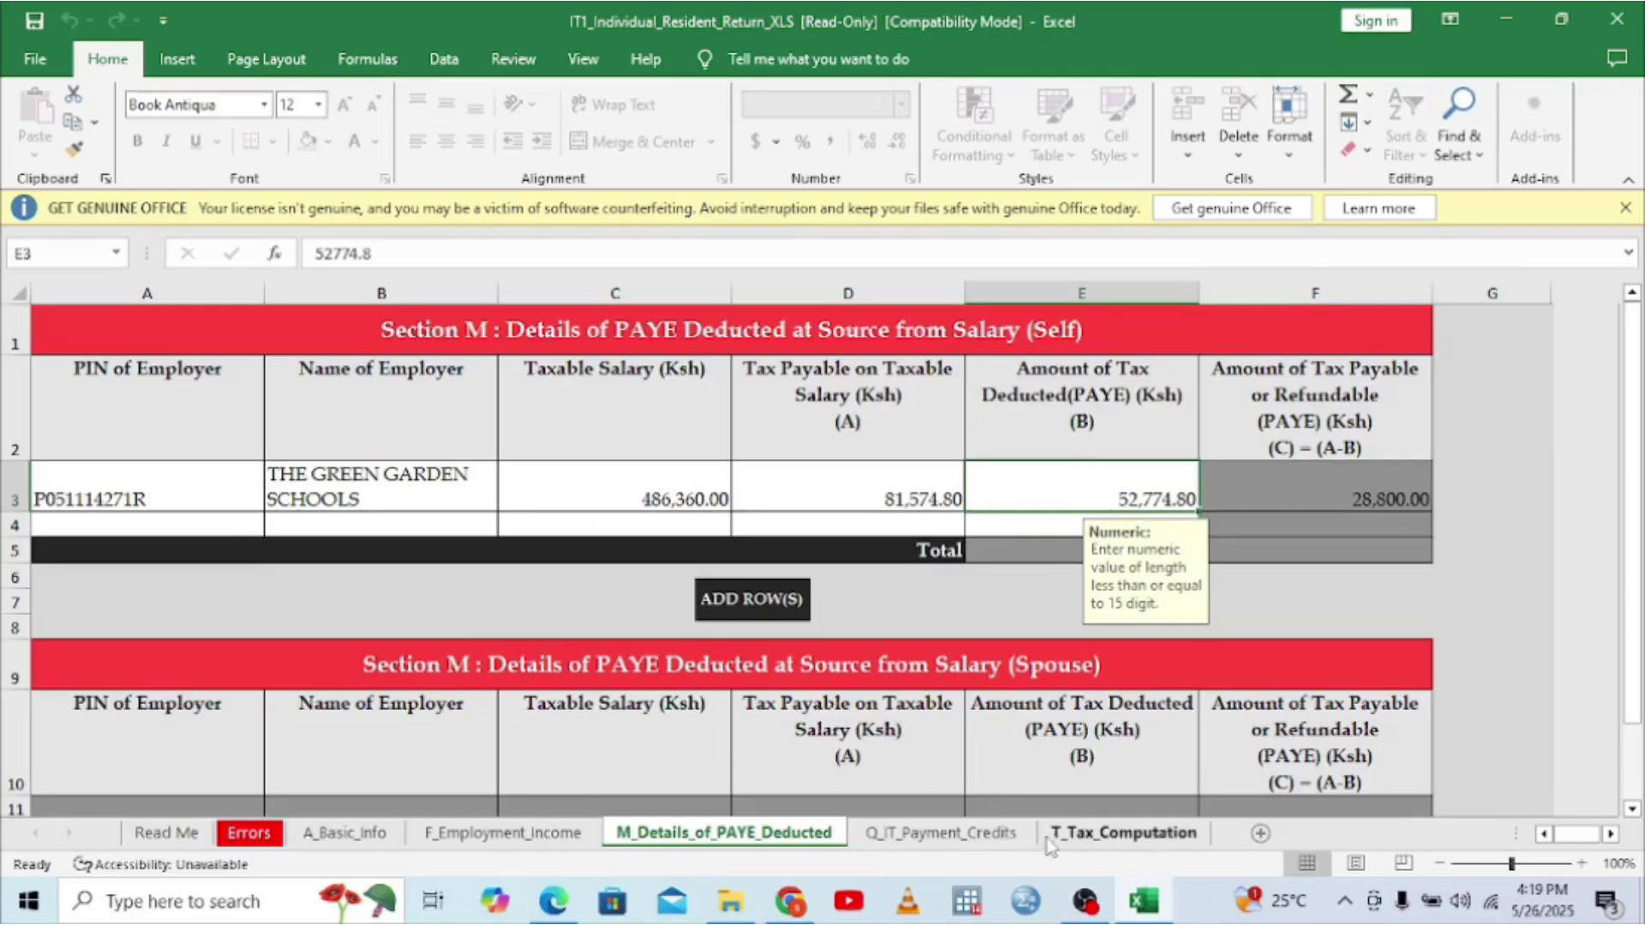
pyautogui.click(994, 841)
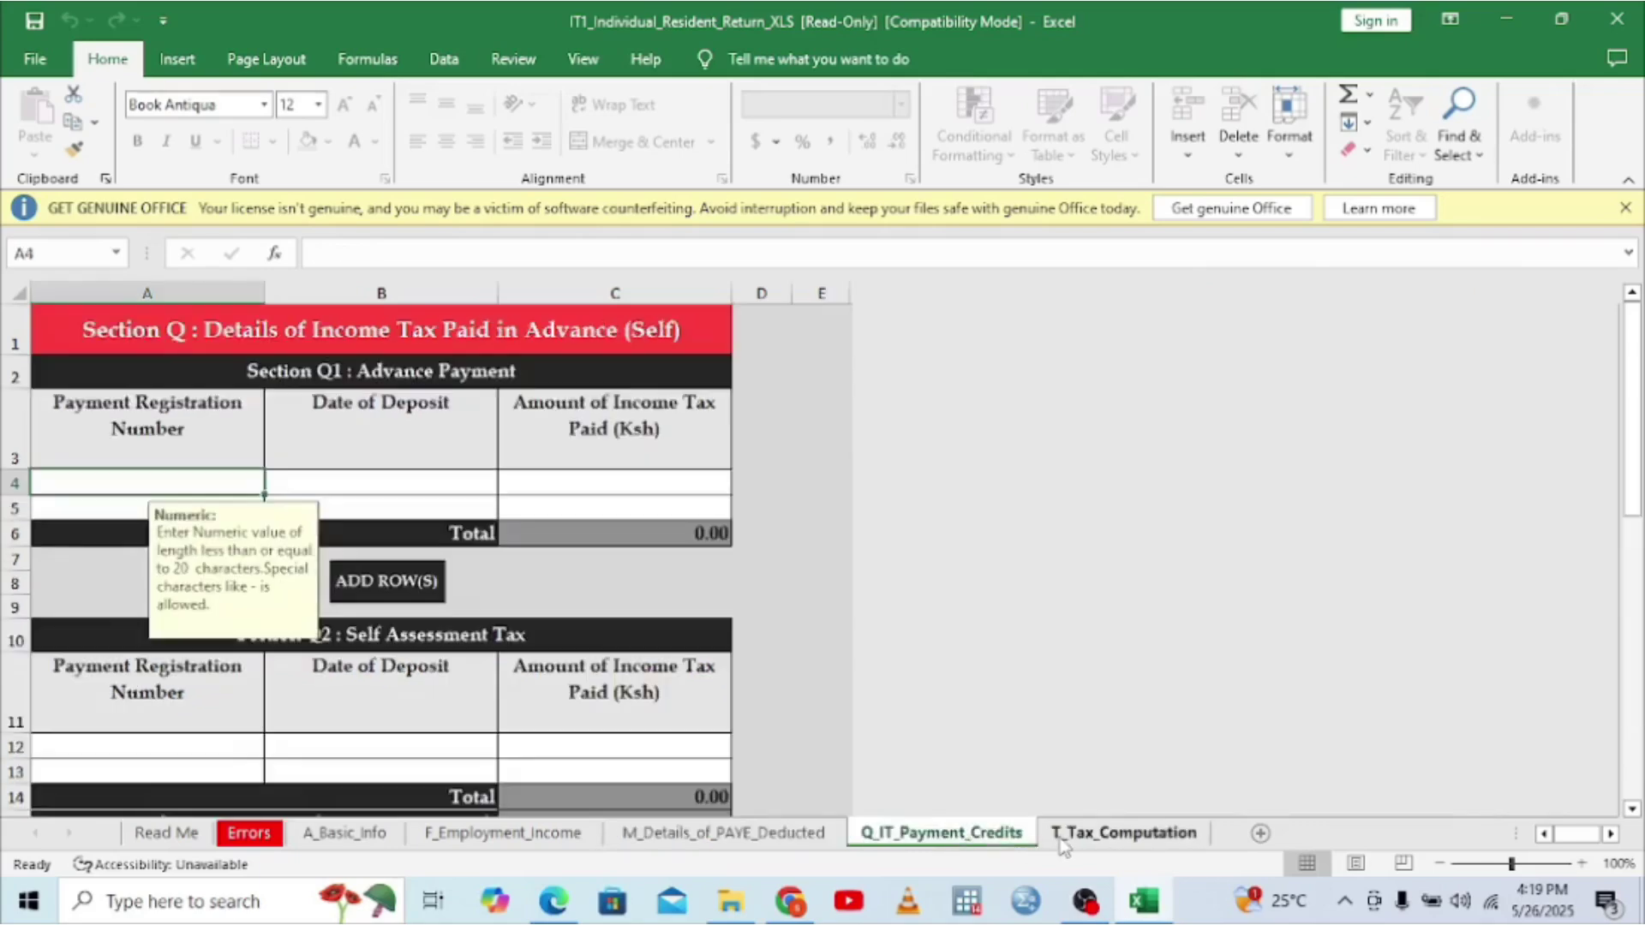
# - On T_Tax_Computation, enter a 24,840 Defined/Pension Contribution in C5
pyautogui.click(1063, 841)
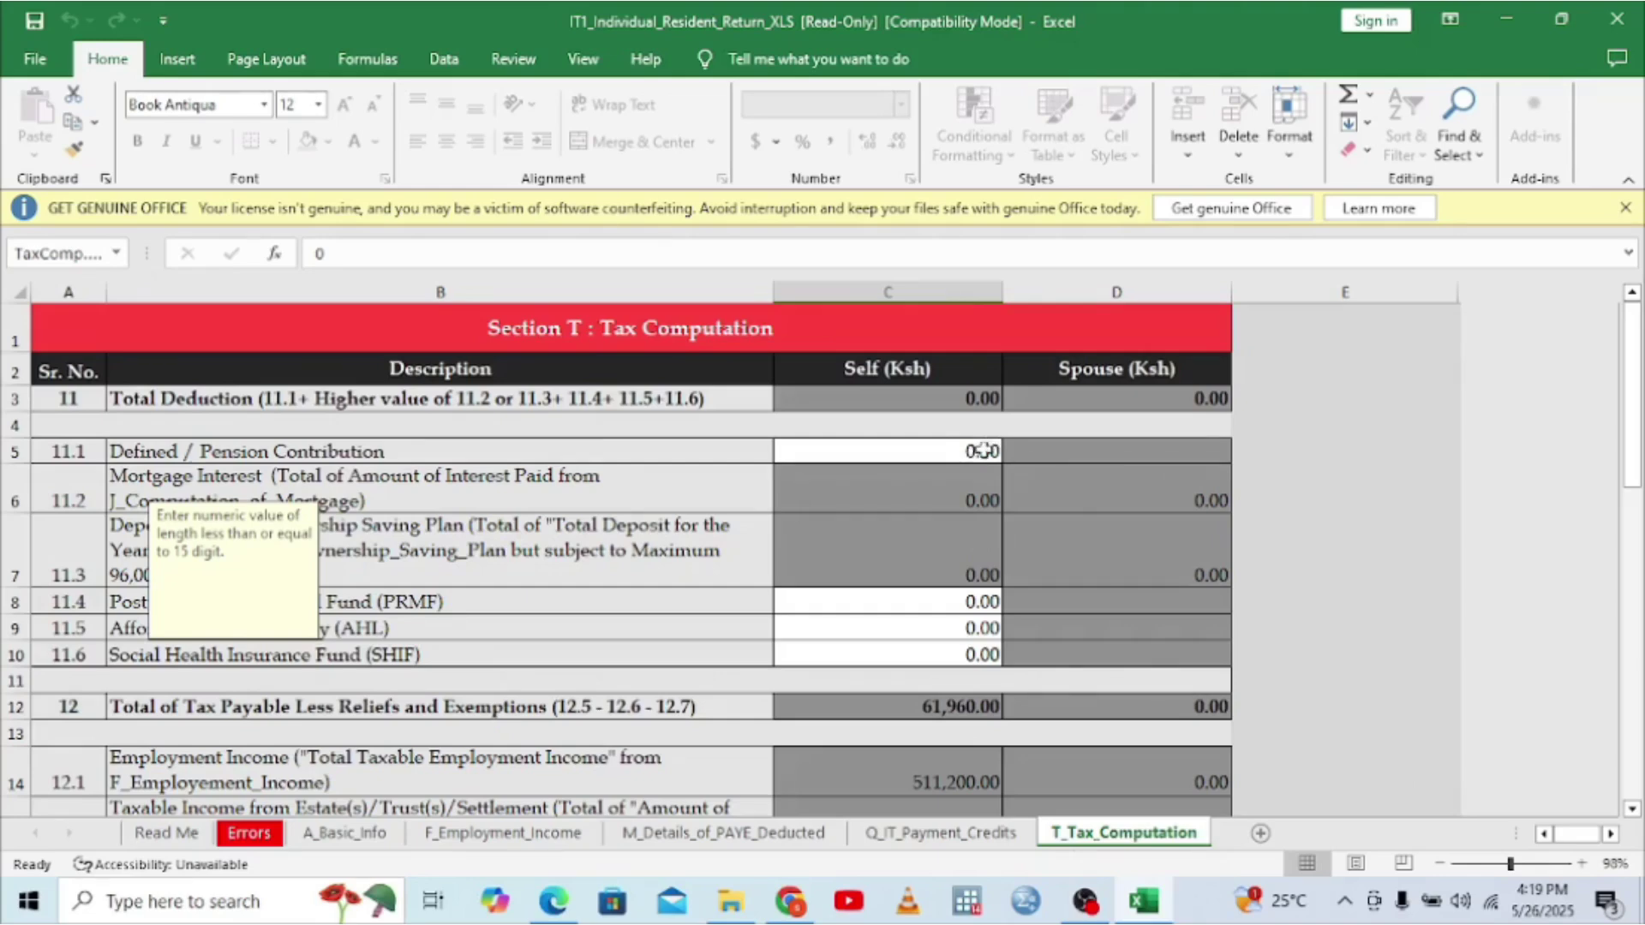
pyautogui.click(978, 451)
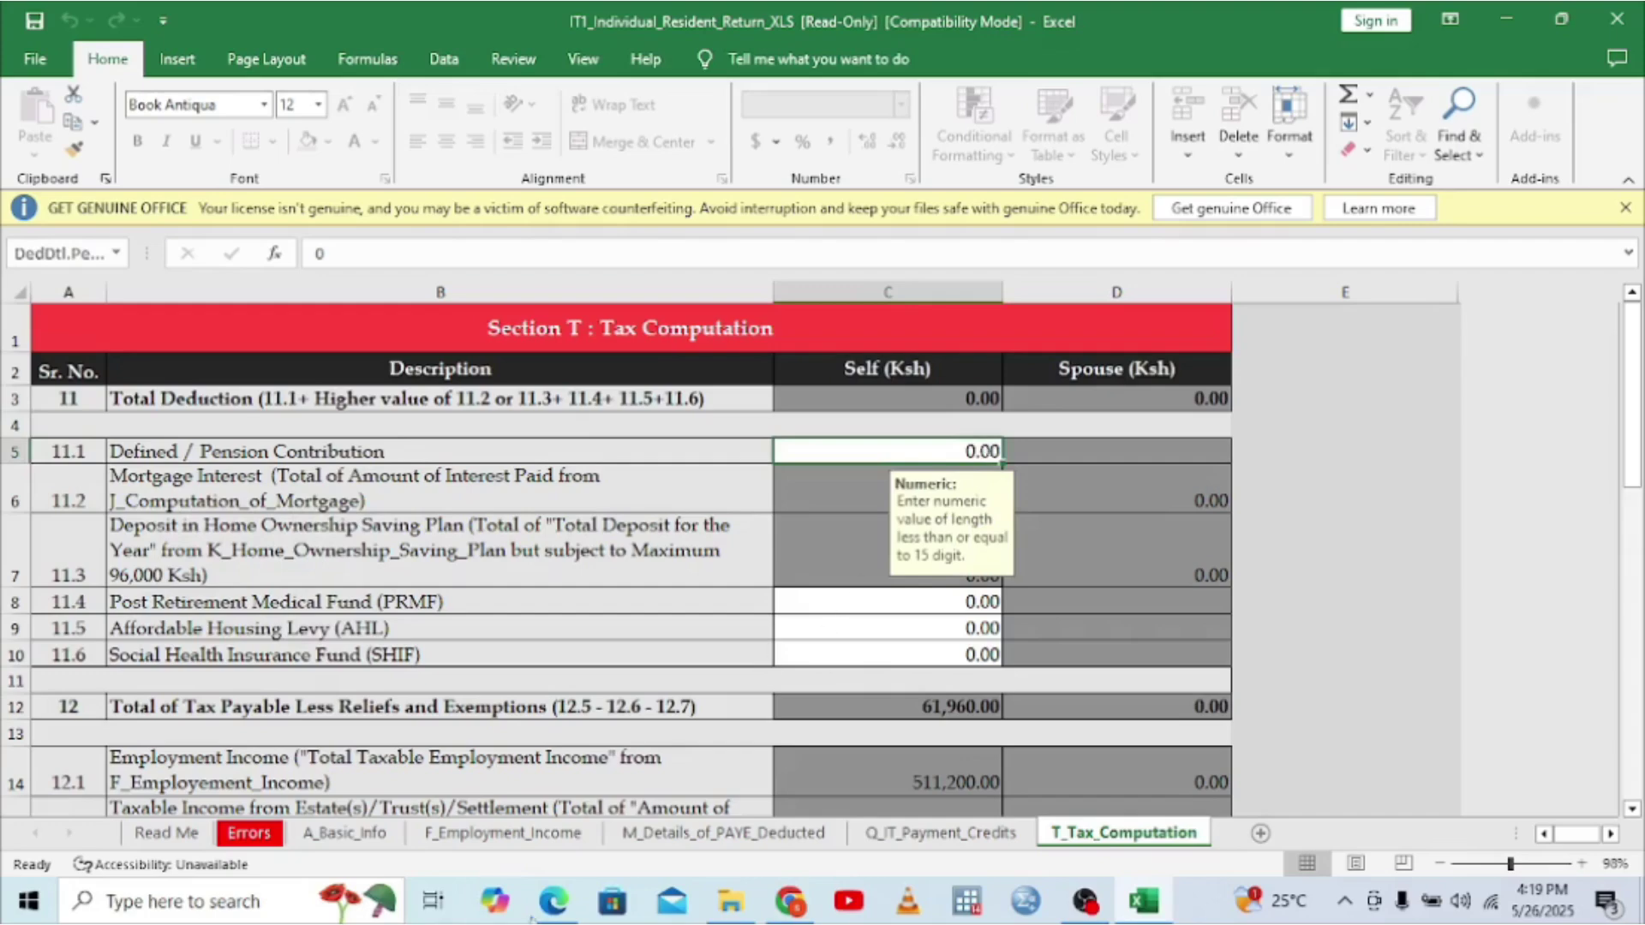
pyautogui.click(553, 904)
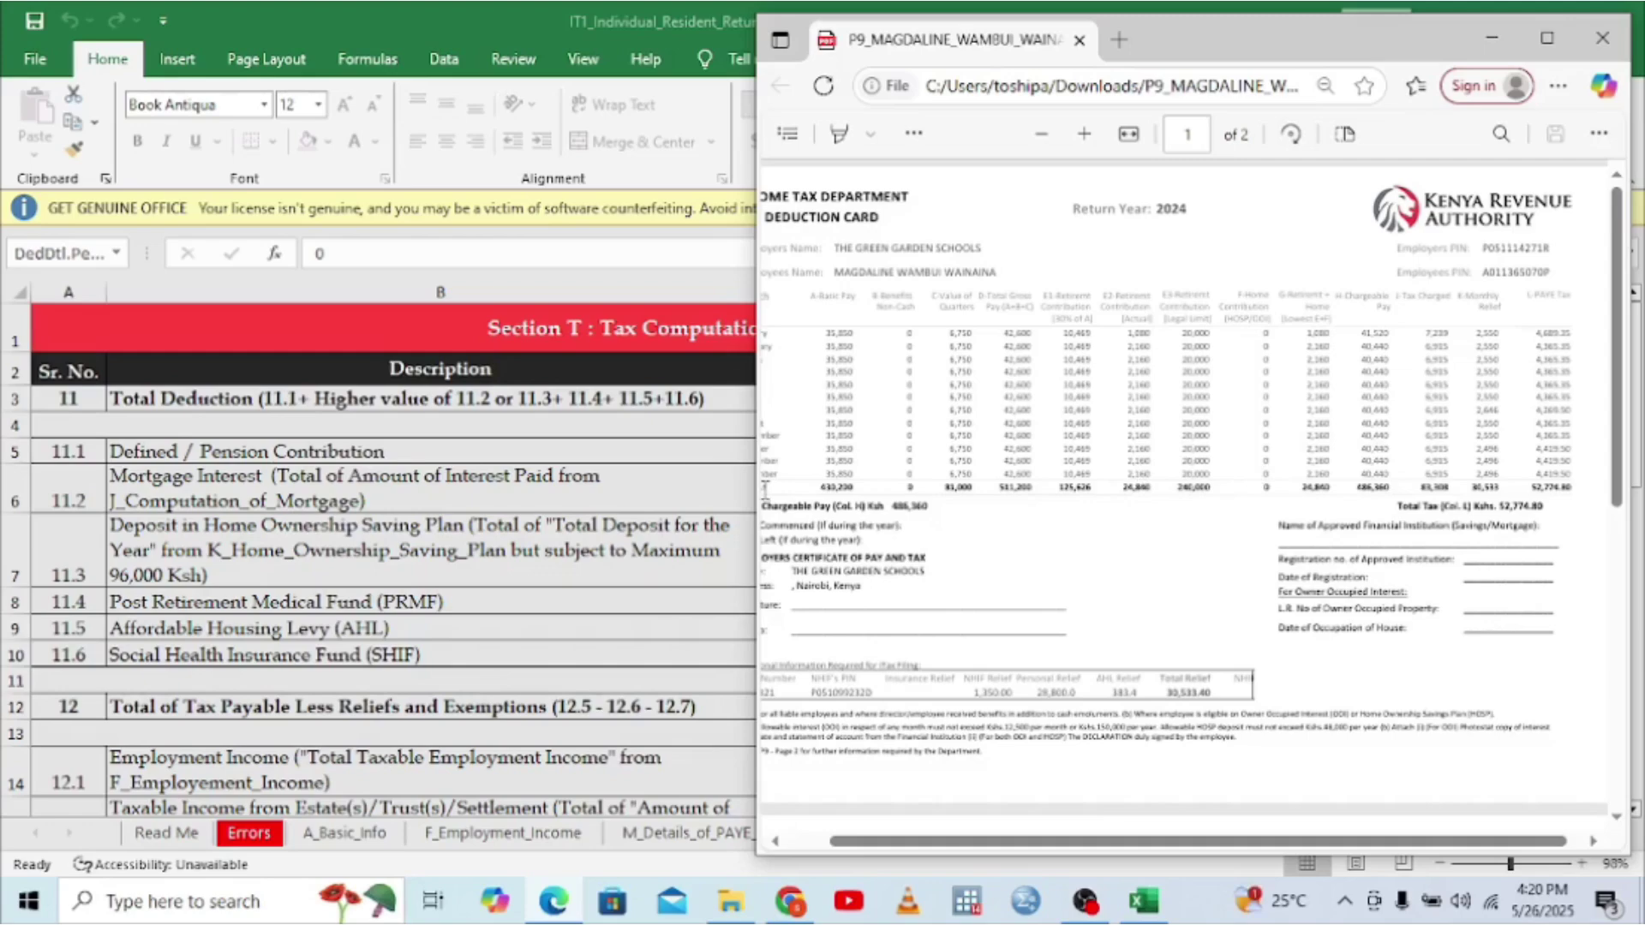
pyautogui.hotkey('alt', 'Tab')
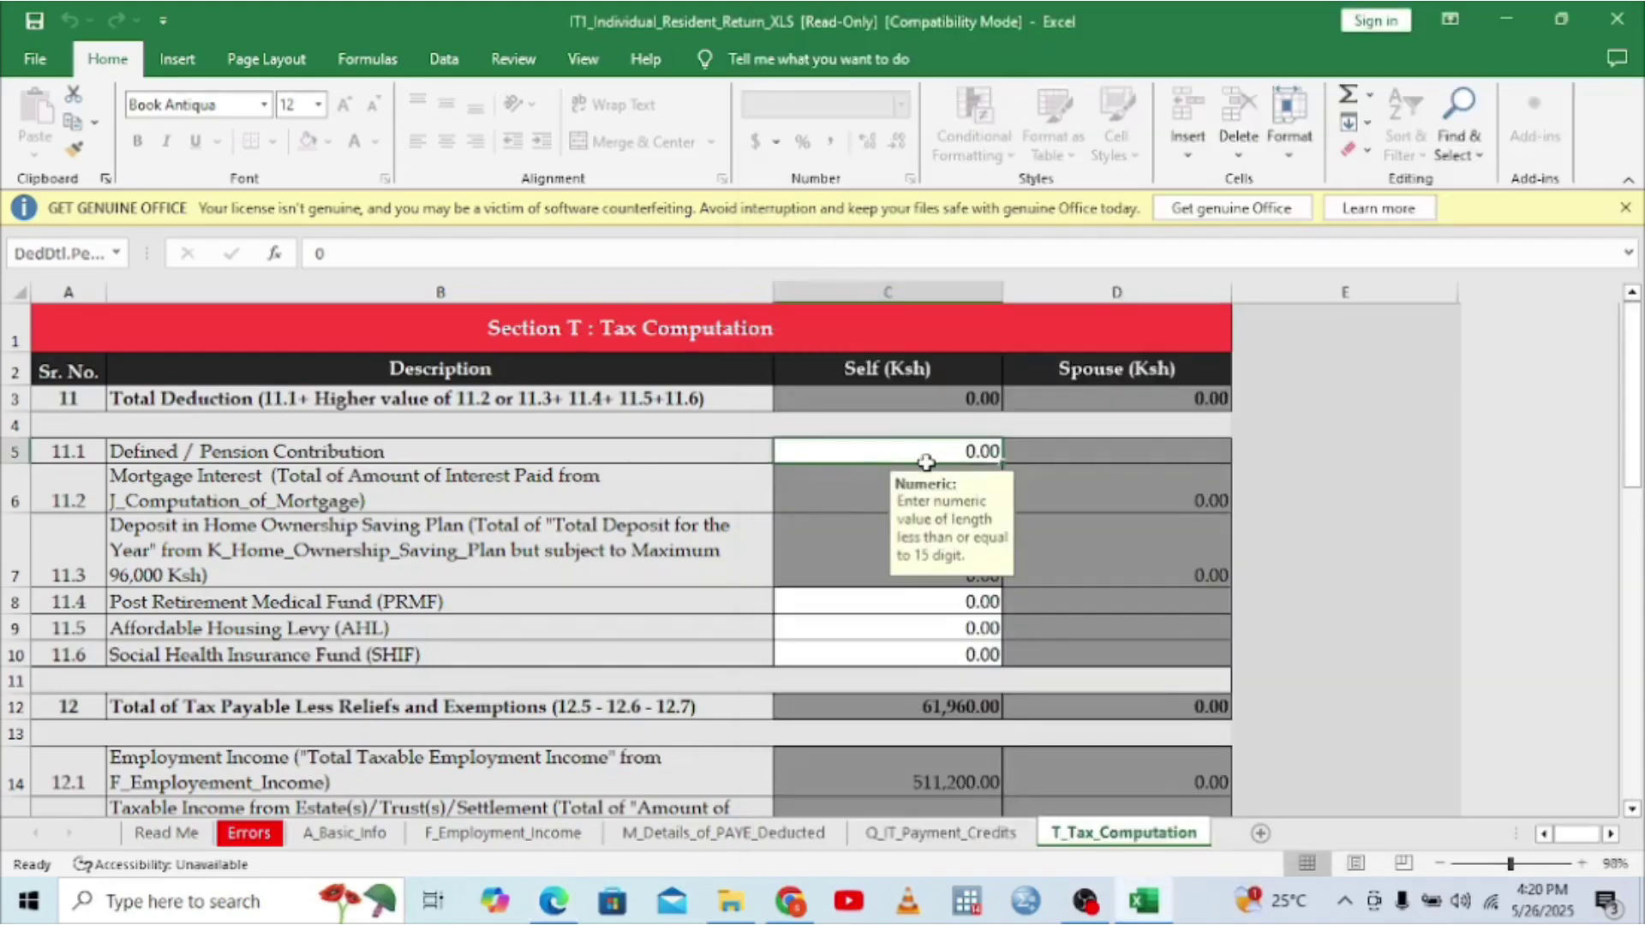
pyautogui.write('25')
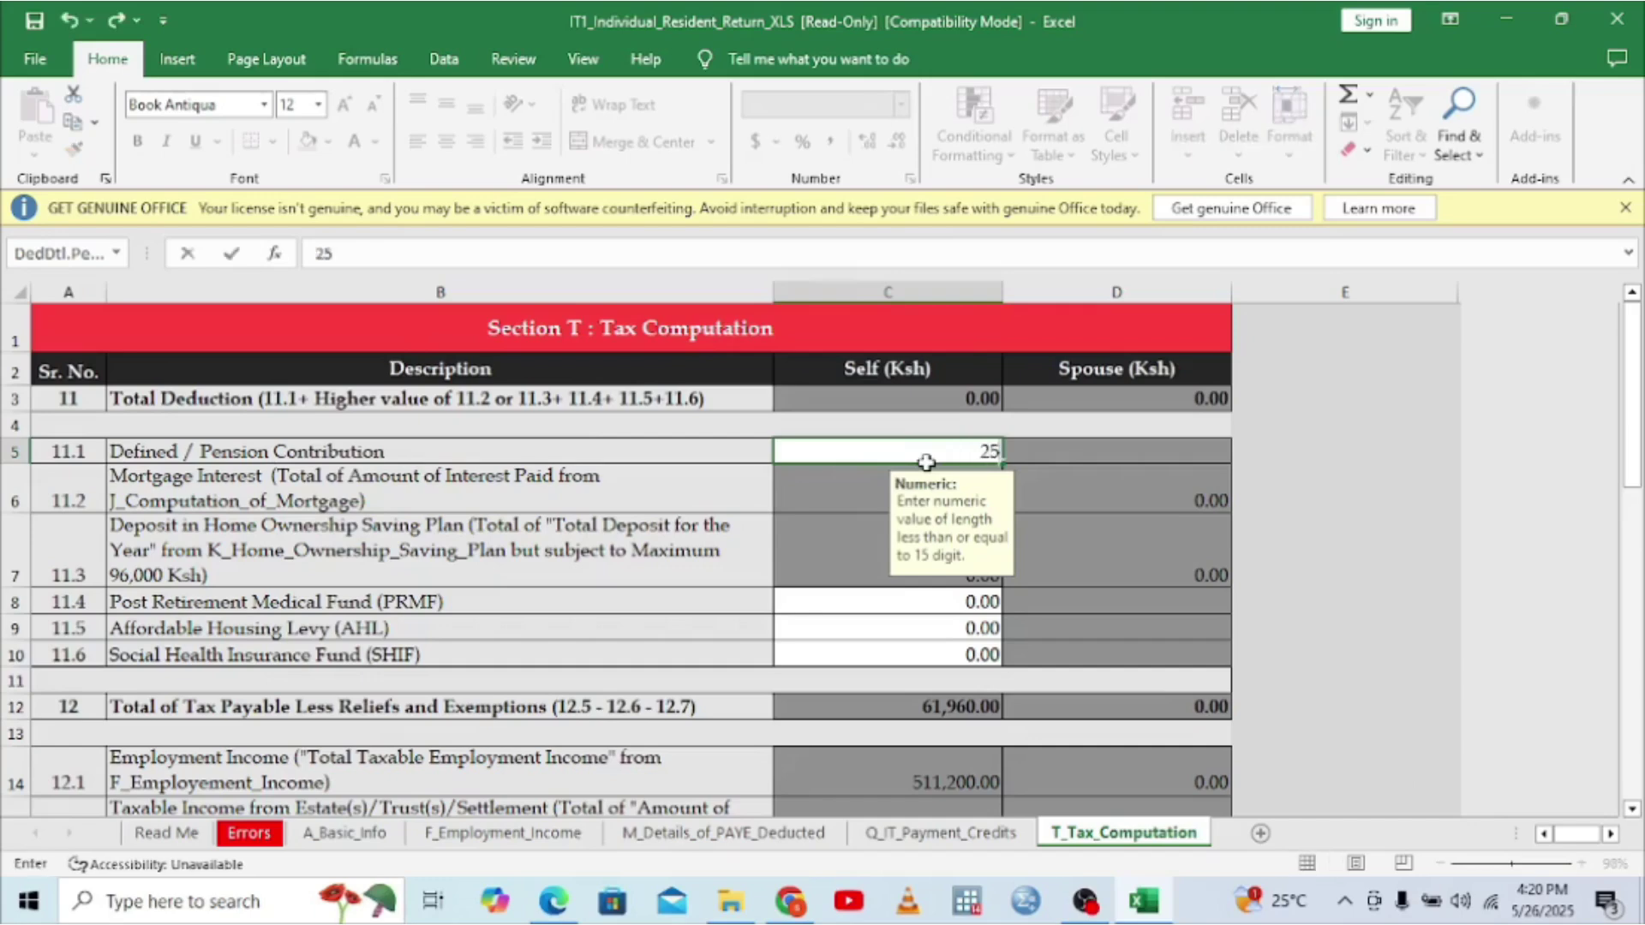
pyautogui.press('BackSpace')
pyautogui.write('4840')
pyautogui.click(1074, 502)
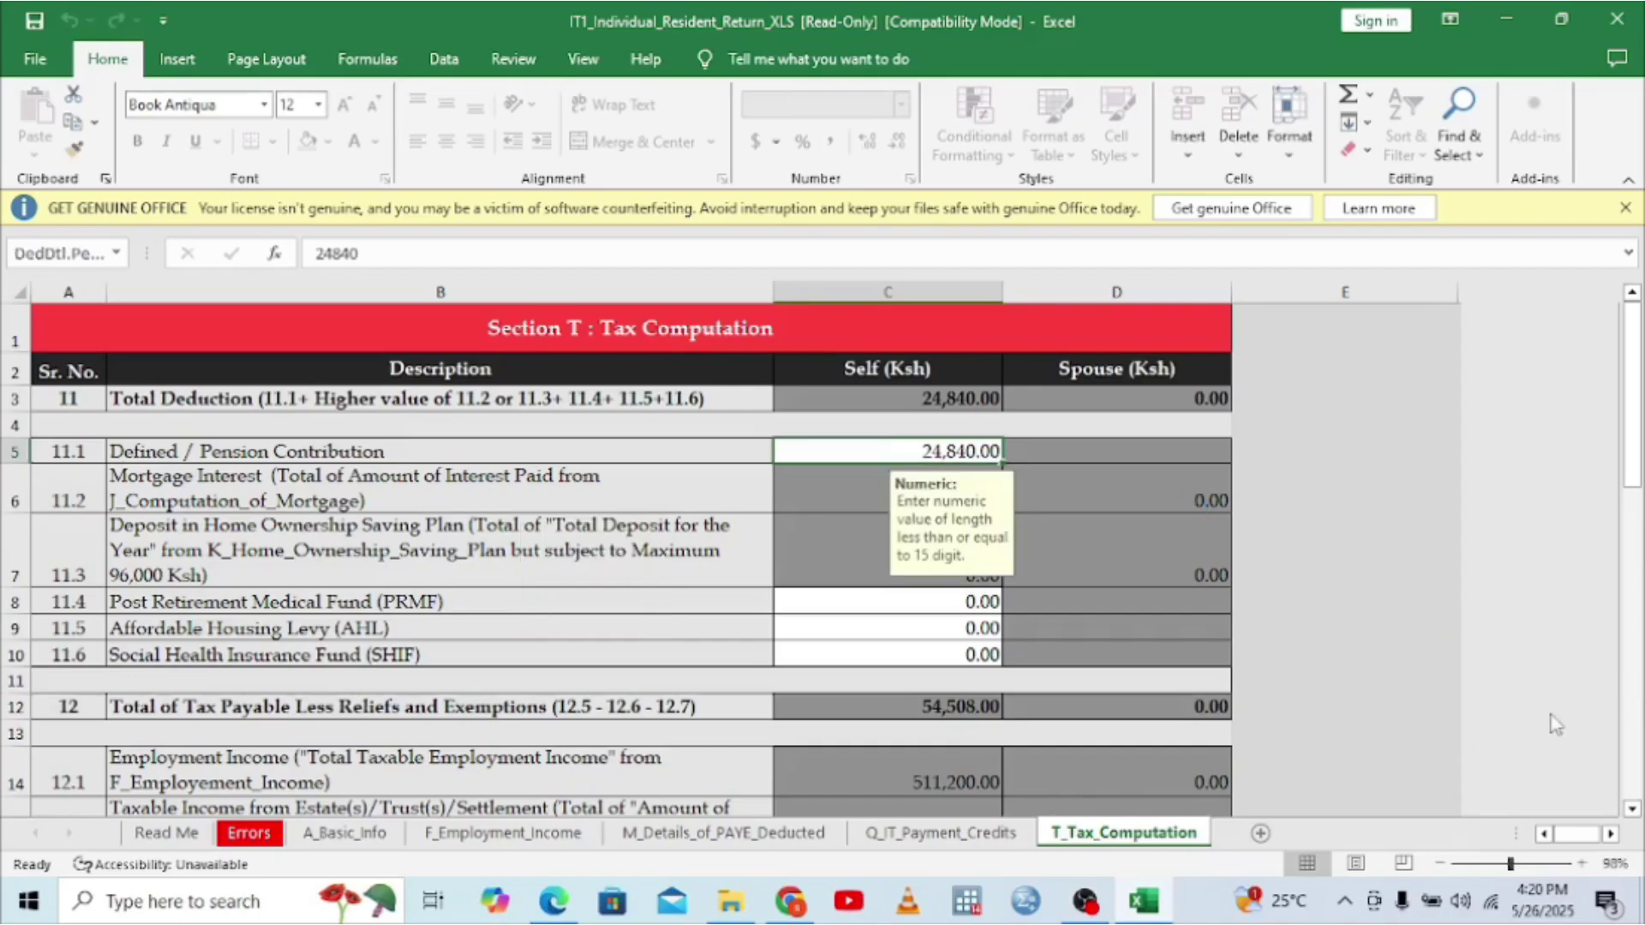
# - Scroll through the tax computation to review the recalculated totals
pyautogui.scroll(-1, 1631, 805)
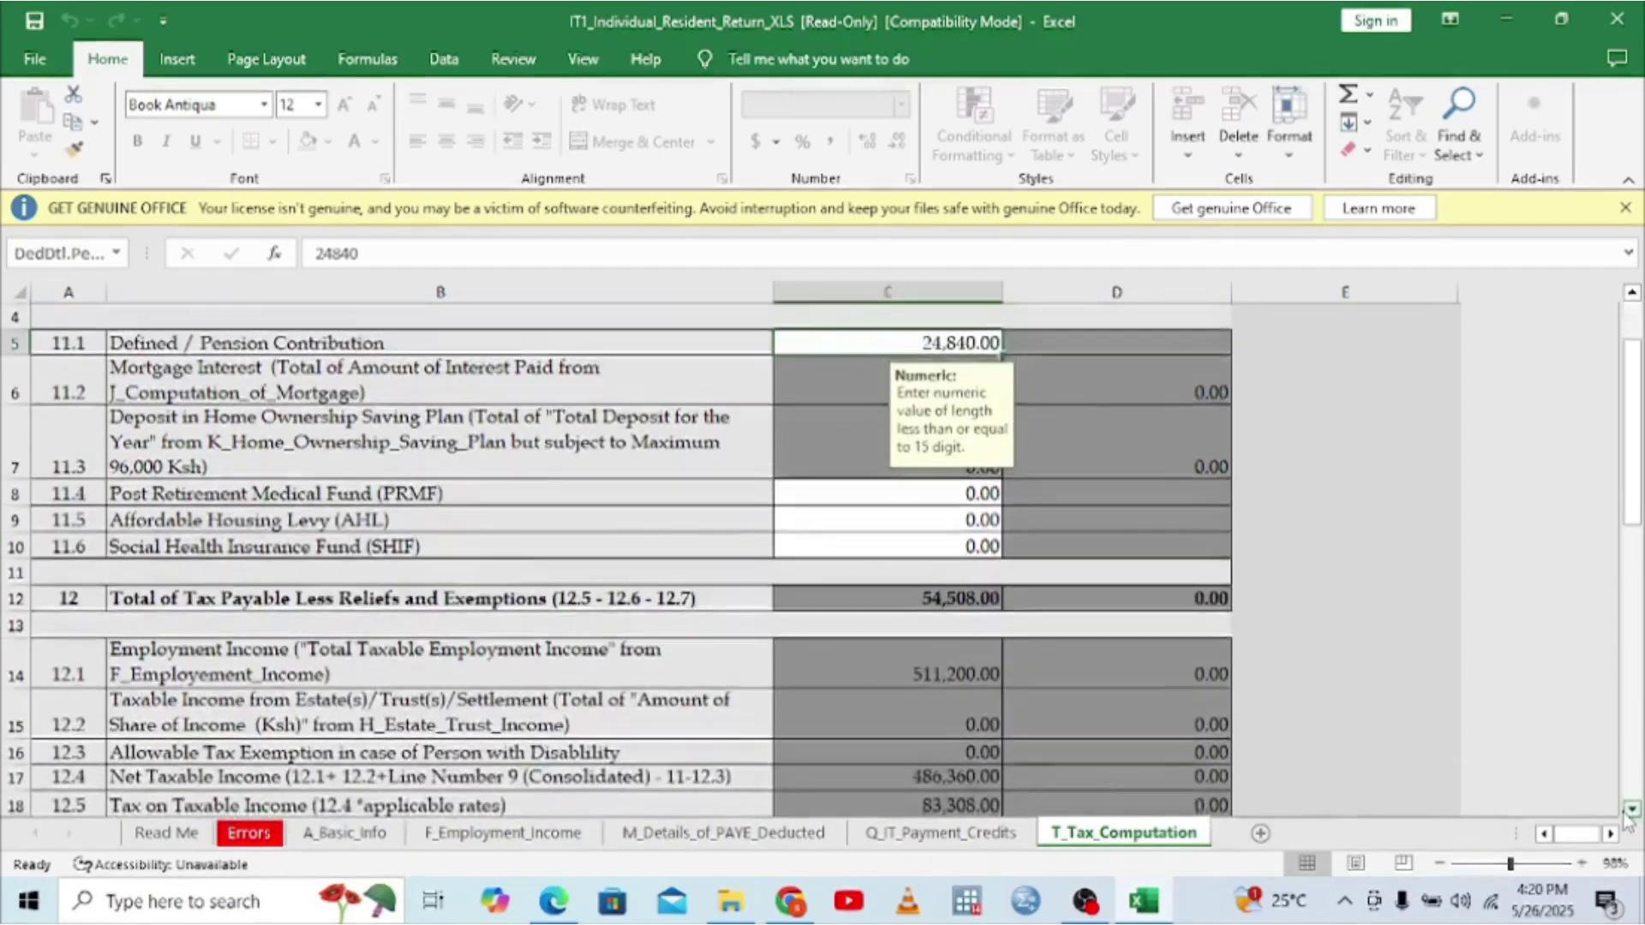
pyautogui.scroll(-1, 1630, 813)
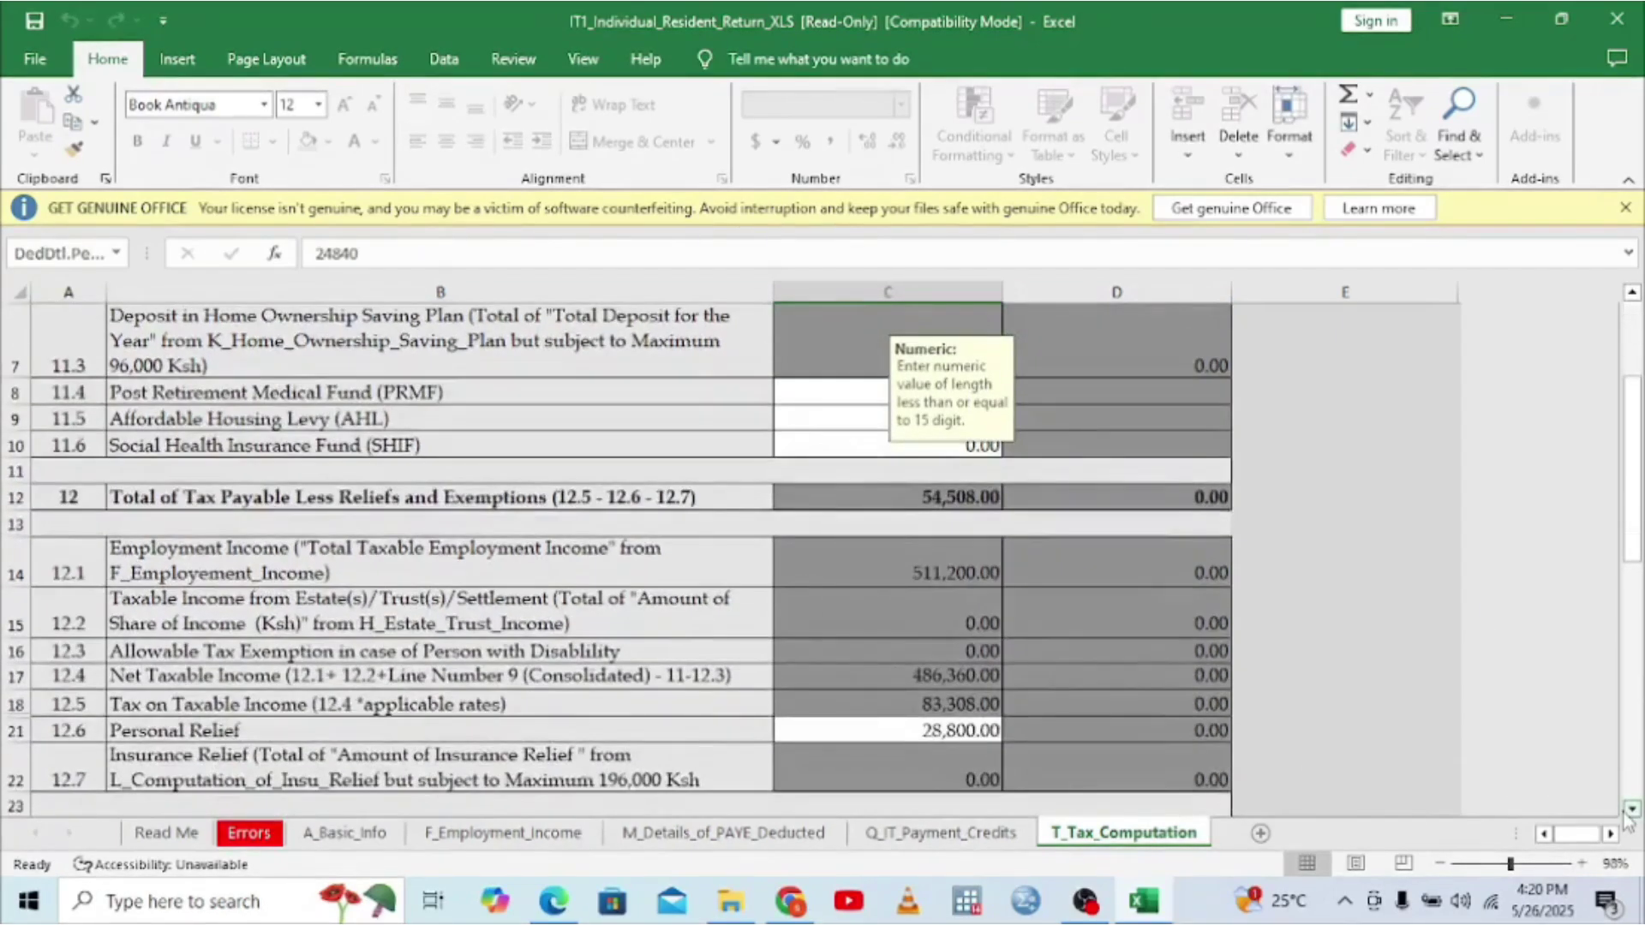
pyautogui.scroll(-4, 1630, 814)
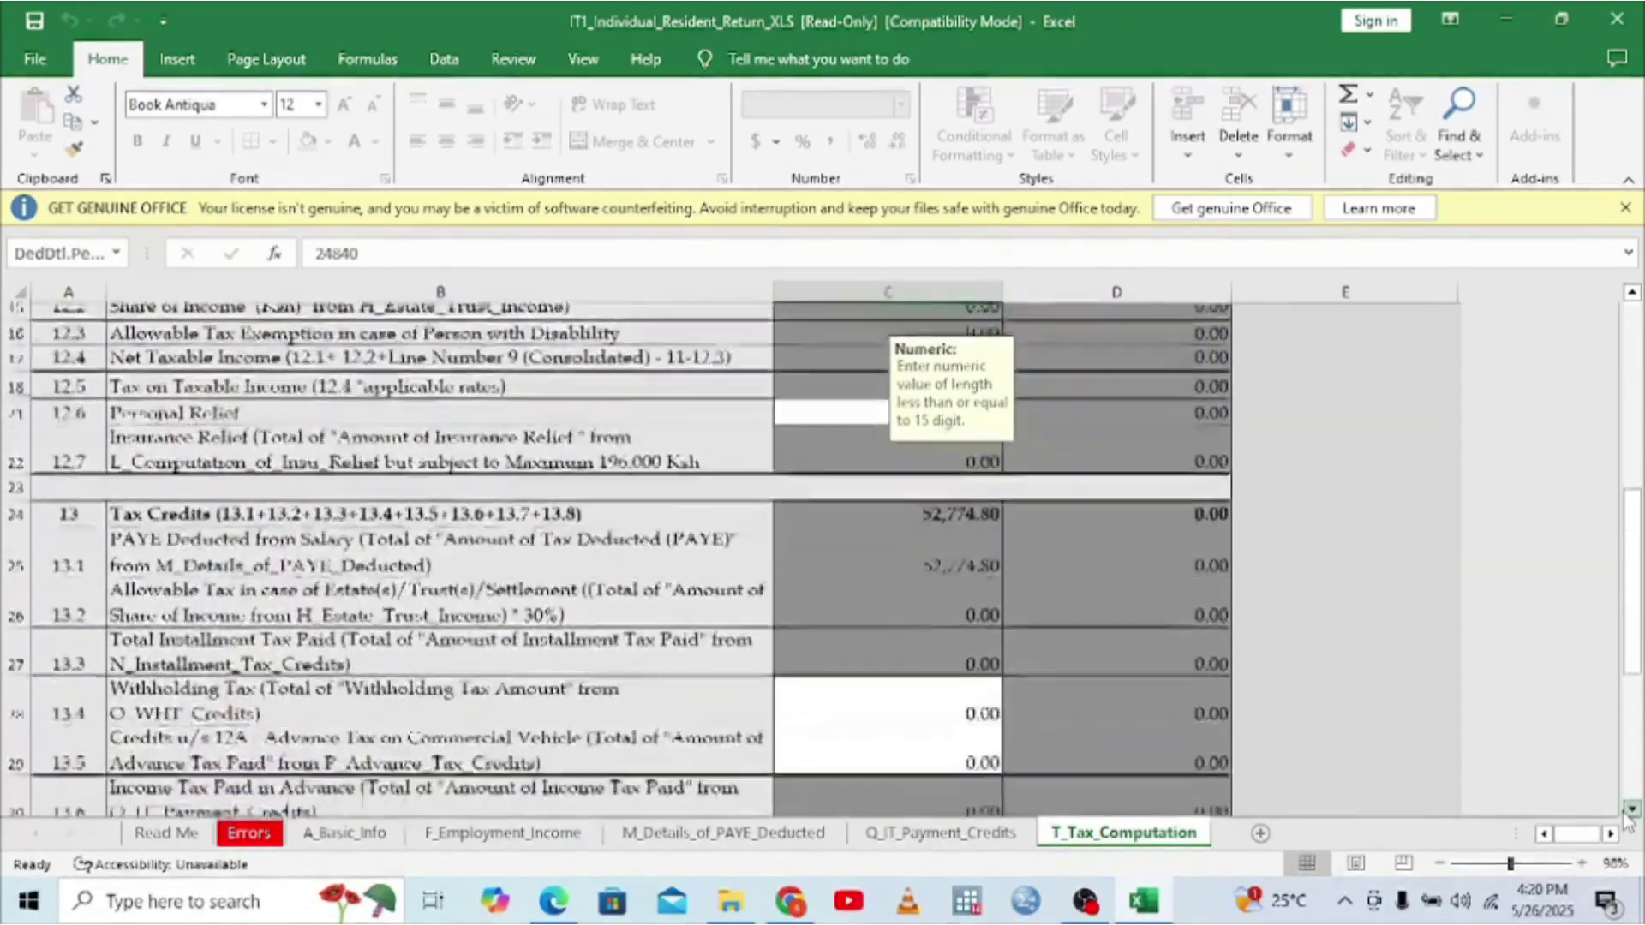
pyautogui.scroll(-2, 1630, 813)
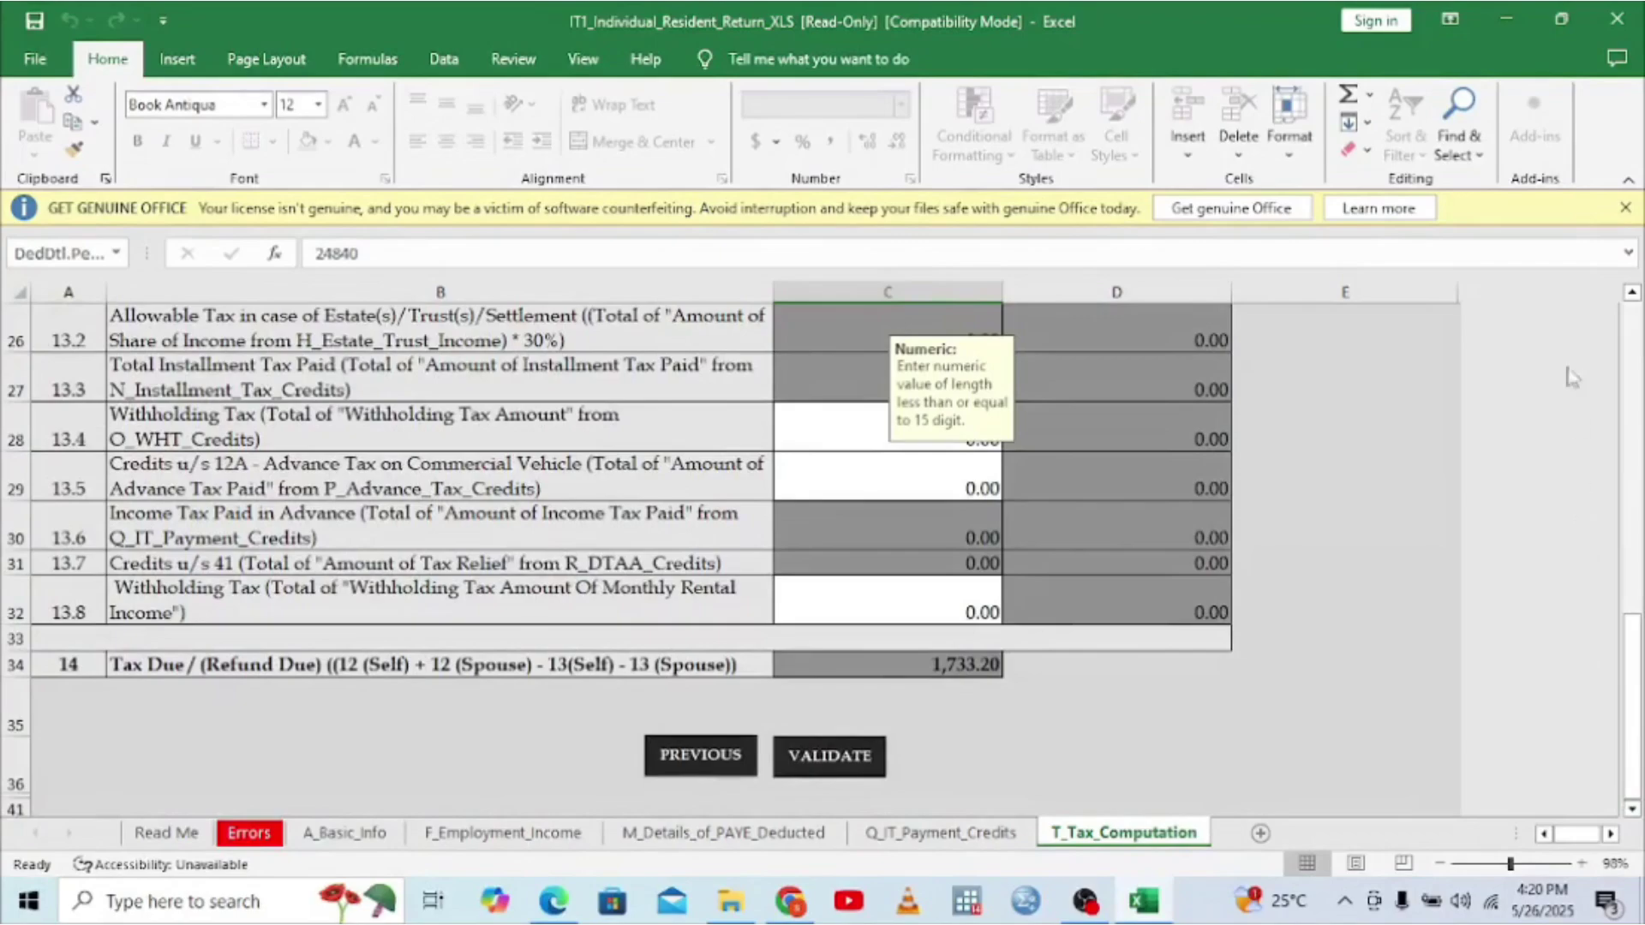
pyautogui.scroll(3, 1632, 292)
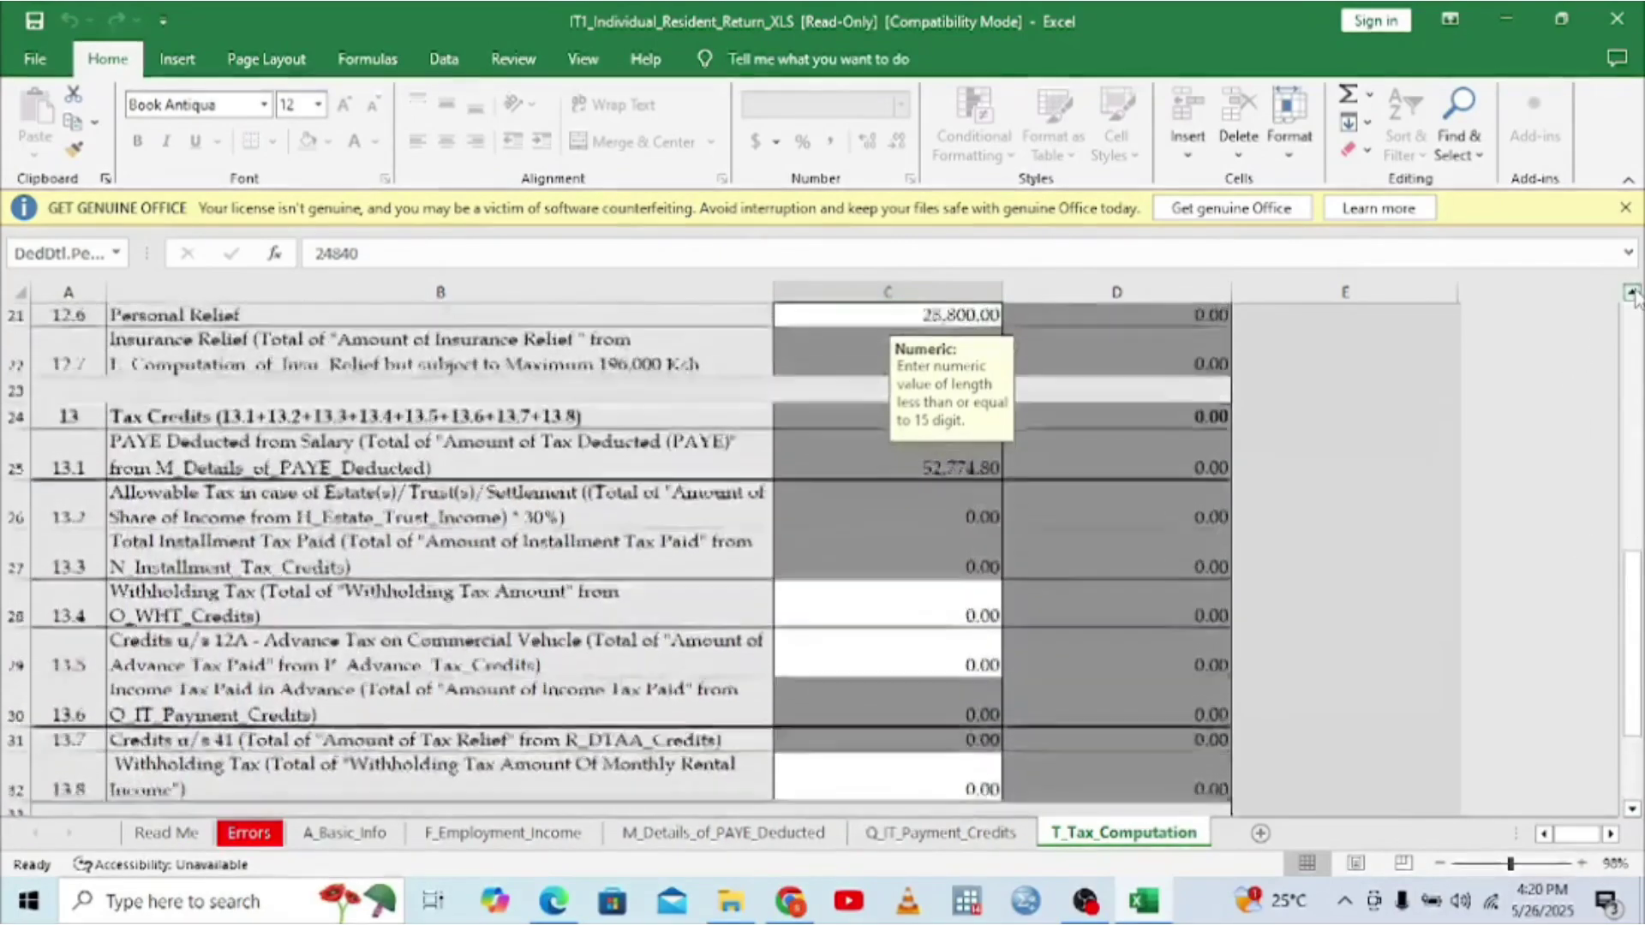
pyautogui.scroll(4, 1632, 293)
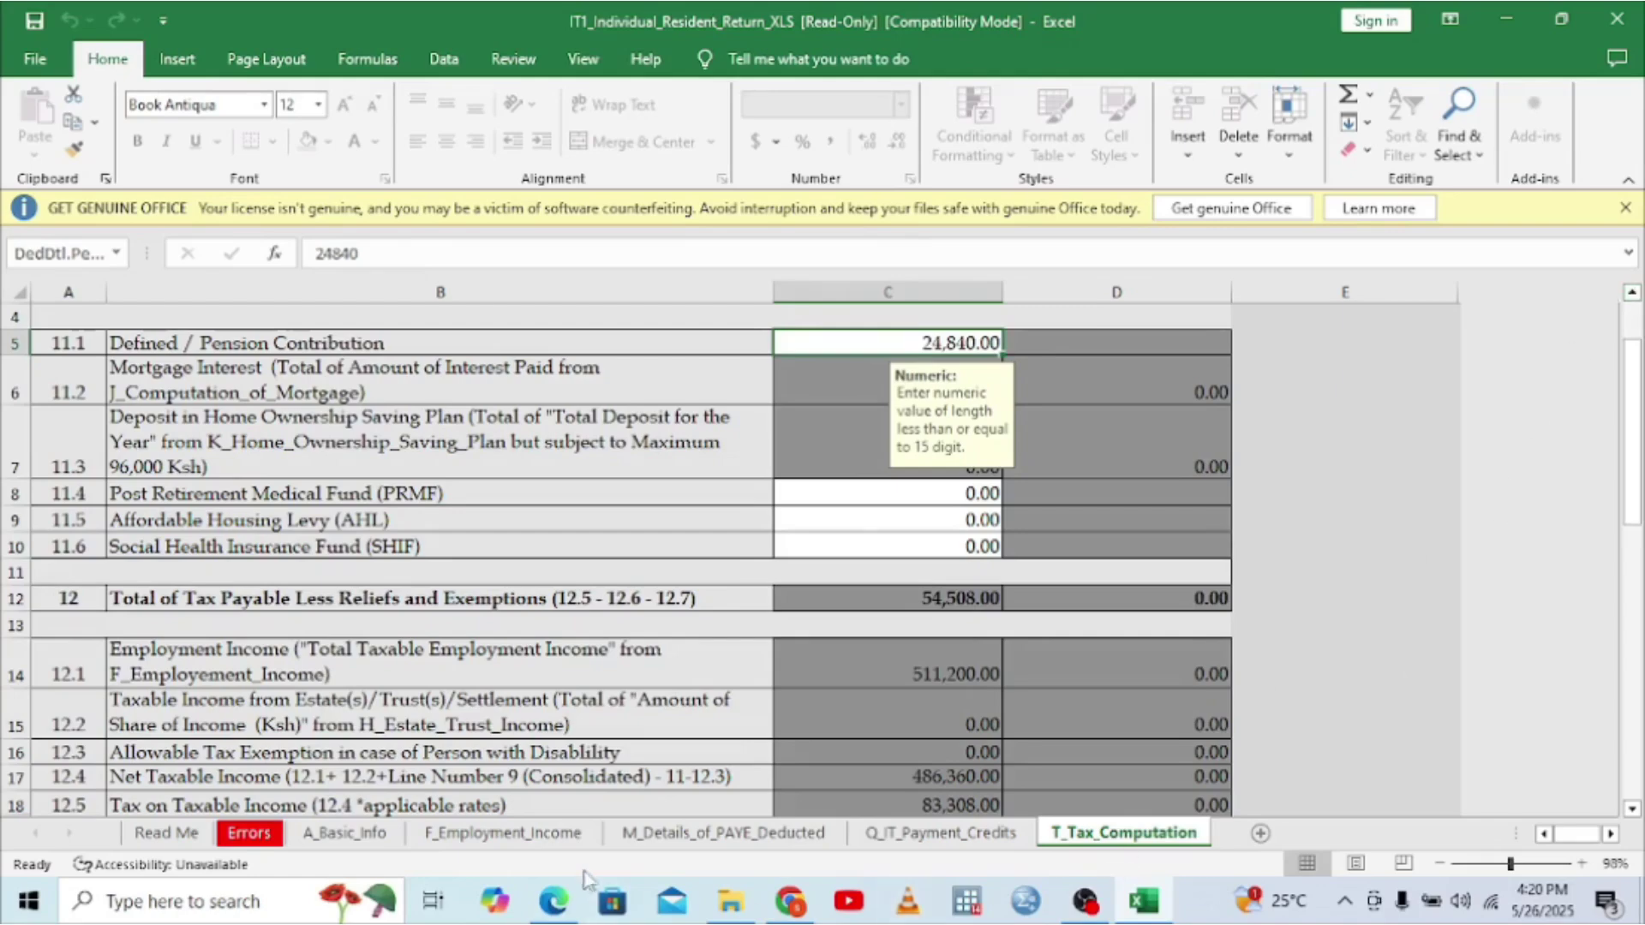
pyautogui.click(554, 901)
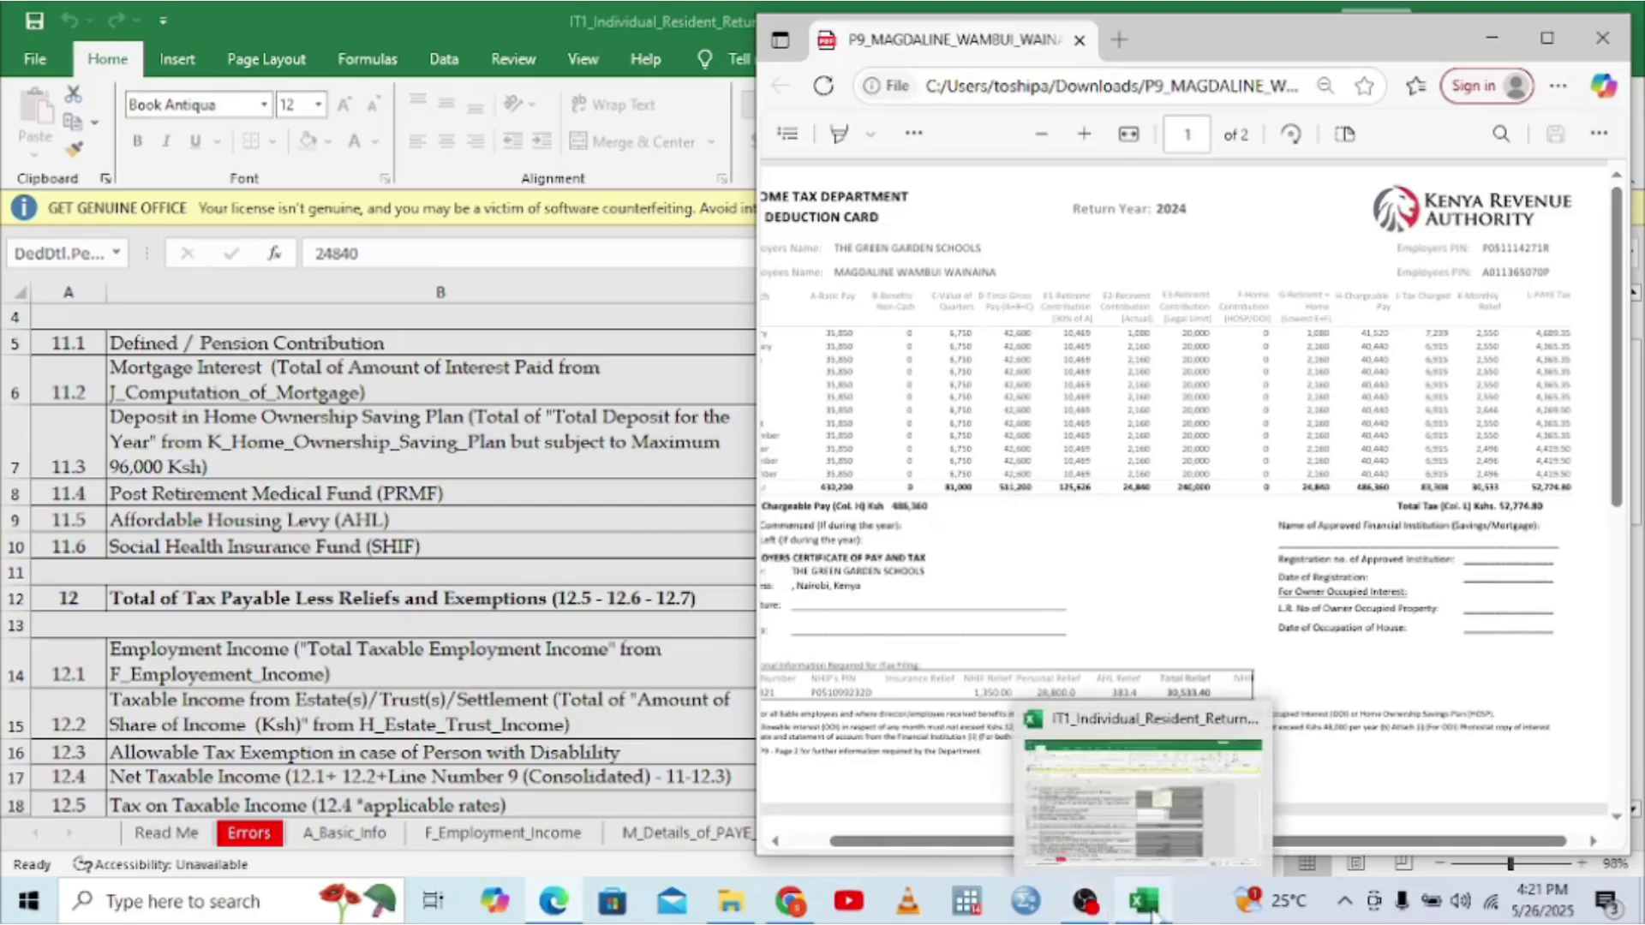
pyautogui.click(1141, 878)
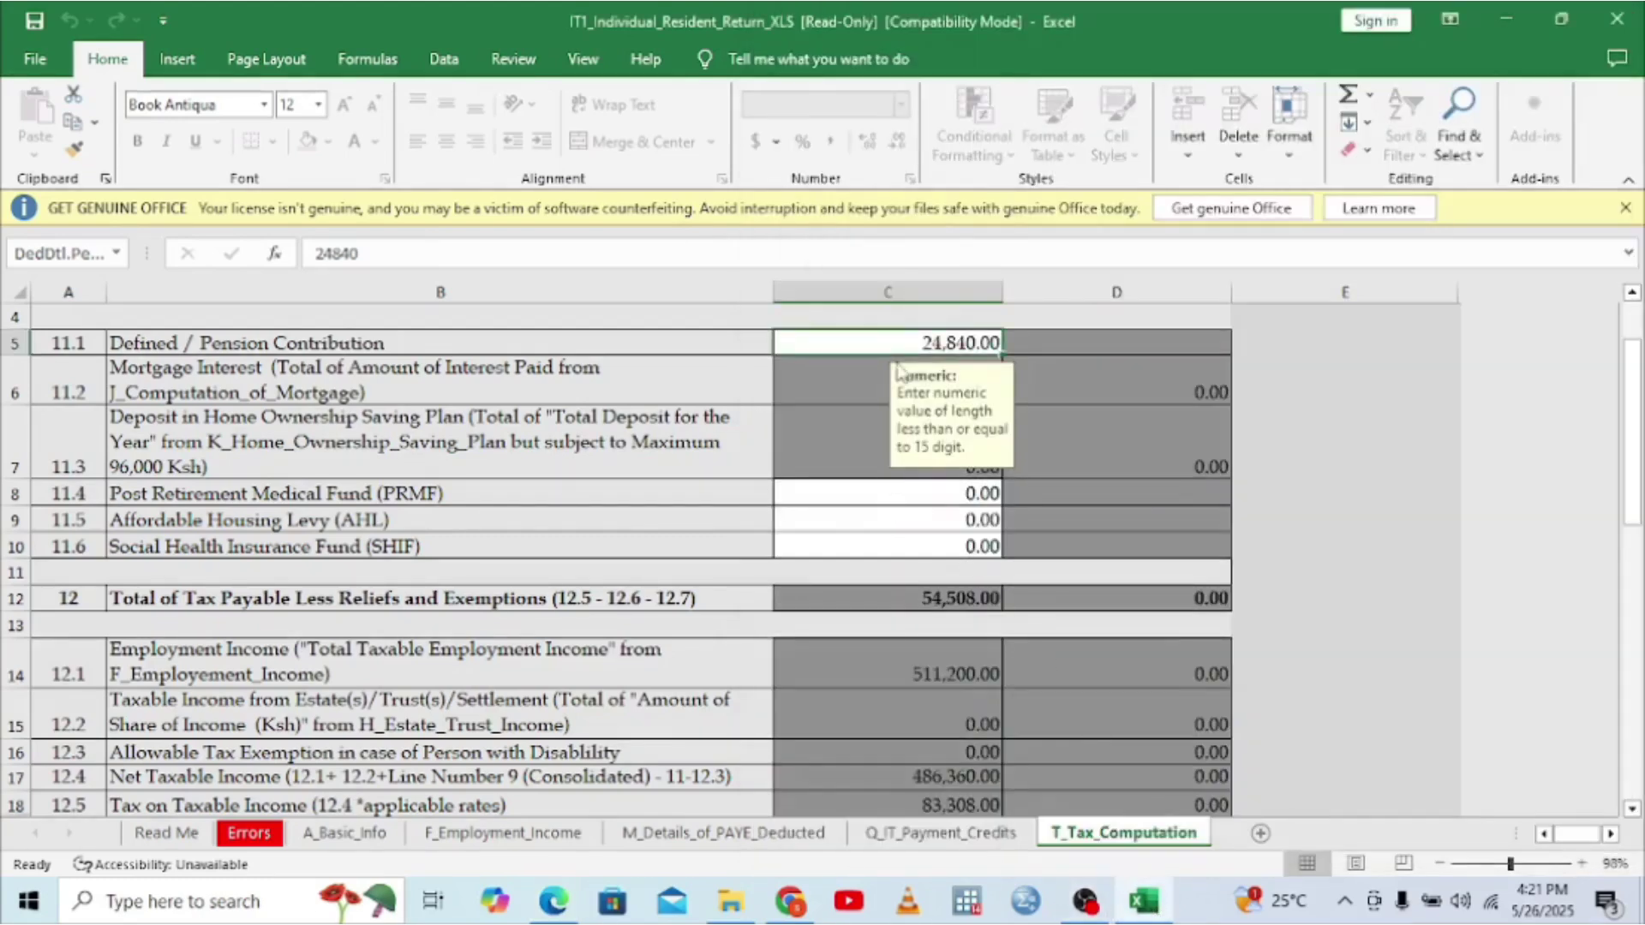
# - Enter 7,668 as the Affordable Housing Levy in C9 and check the updated totals
pyautogui.click(936, 519)
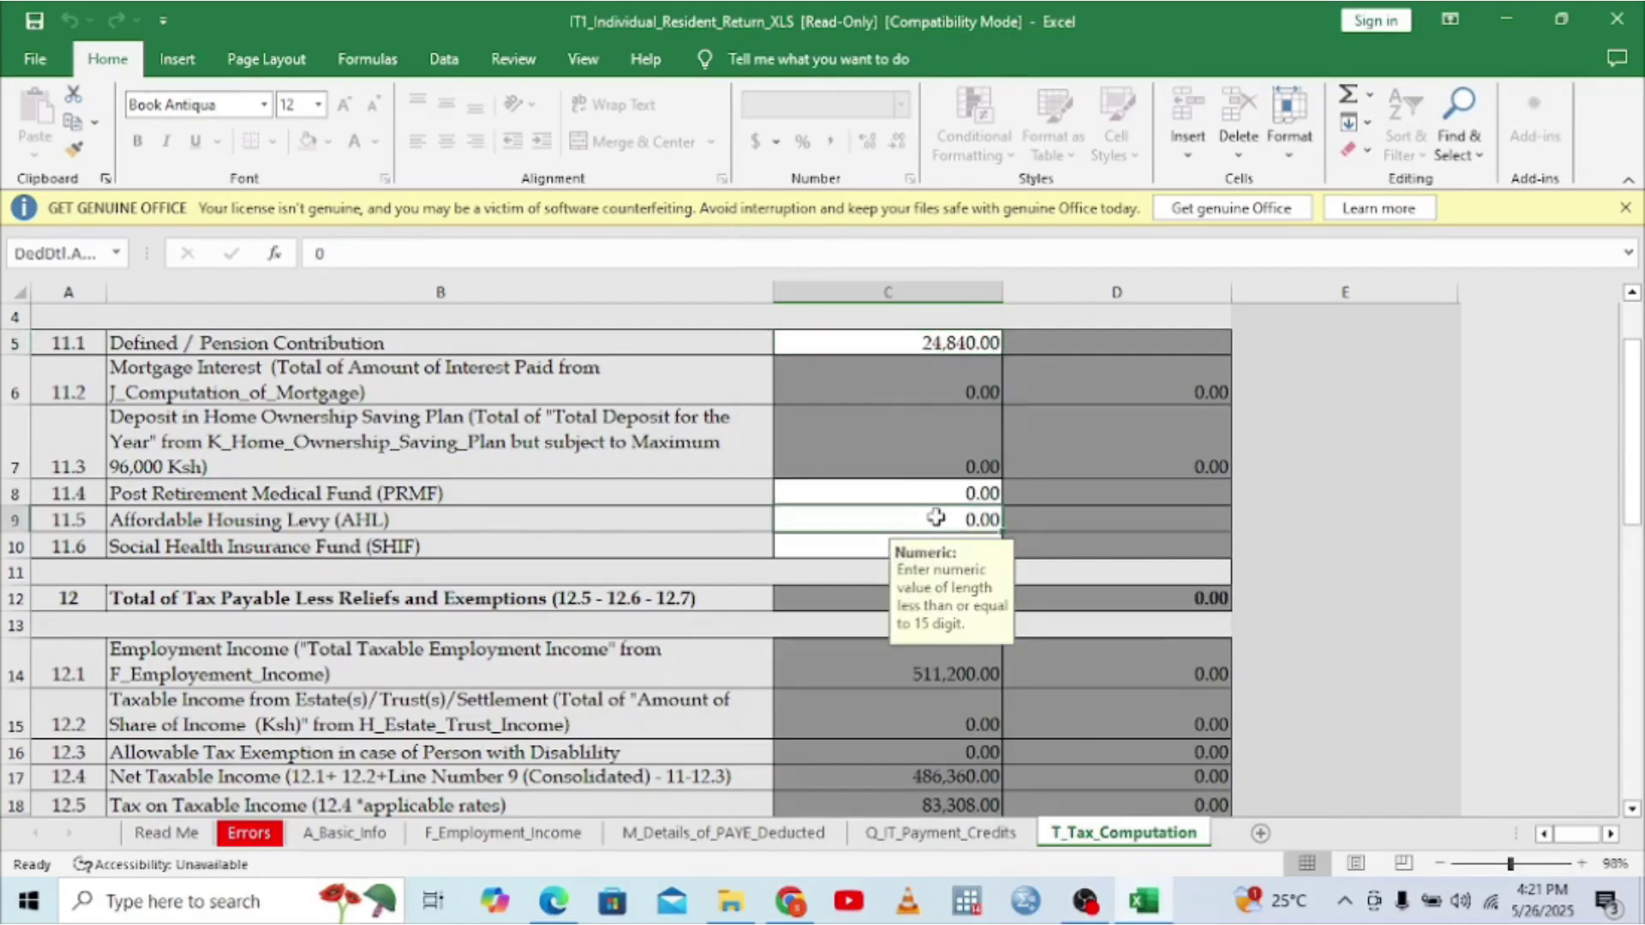
pyautogui.write('7')
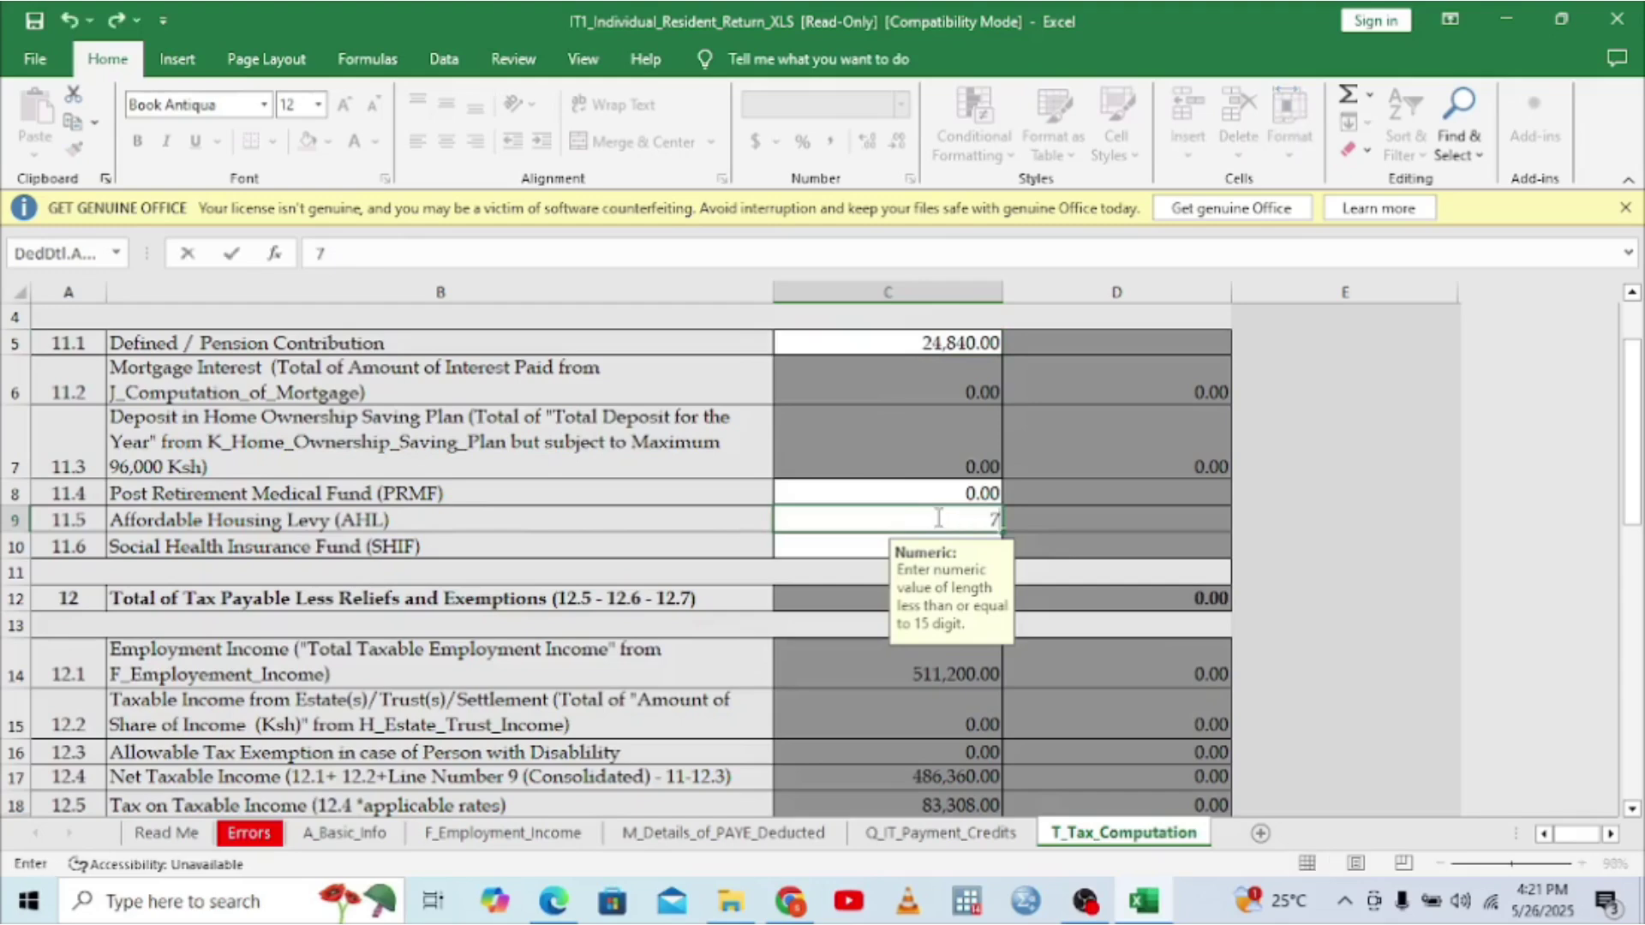
pyautogui.write('668')
pyautogui.hotkey('ctrl', 'Return')
pyautogui.scroll(-4, 1634, 813)
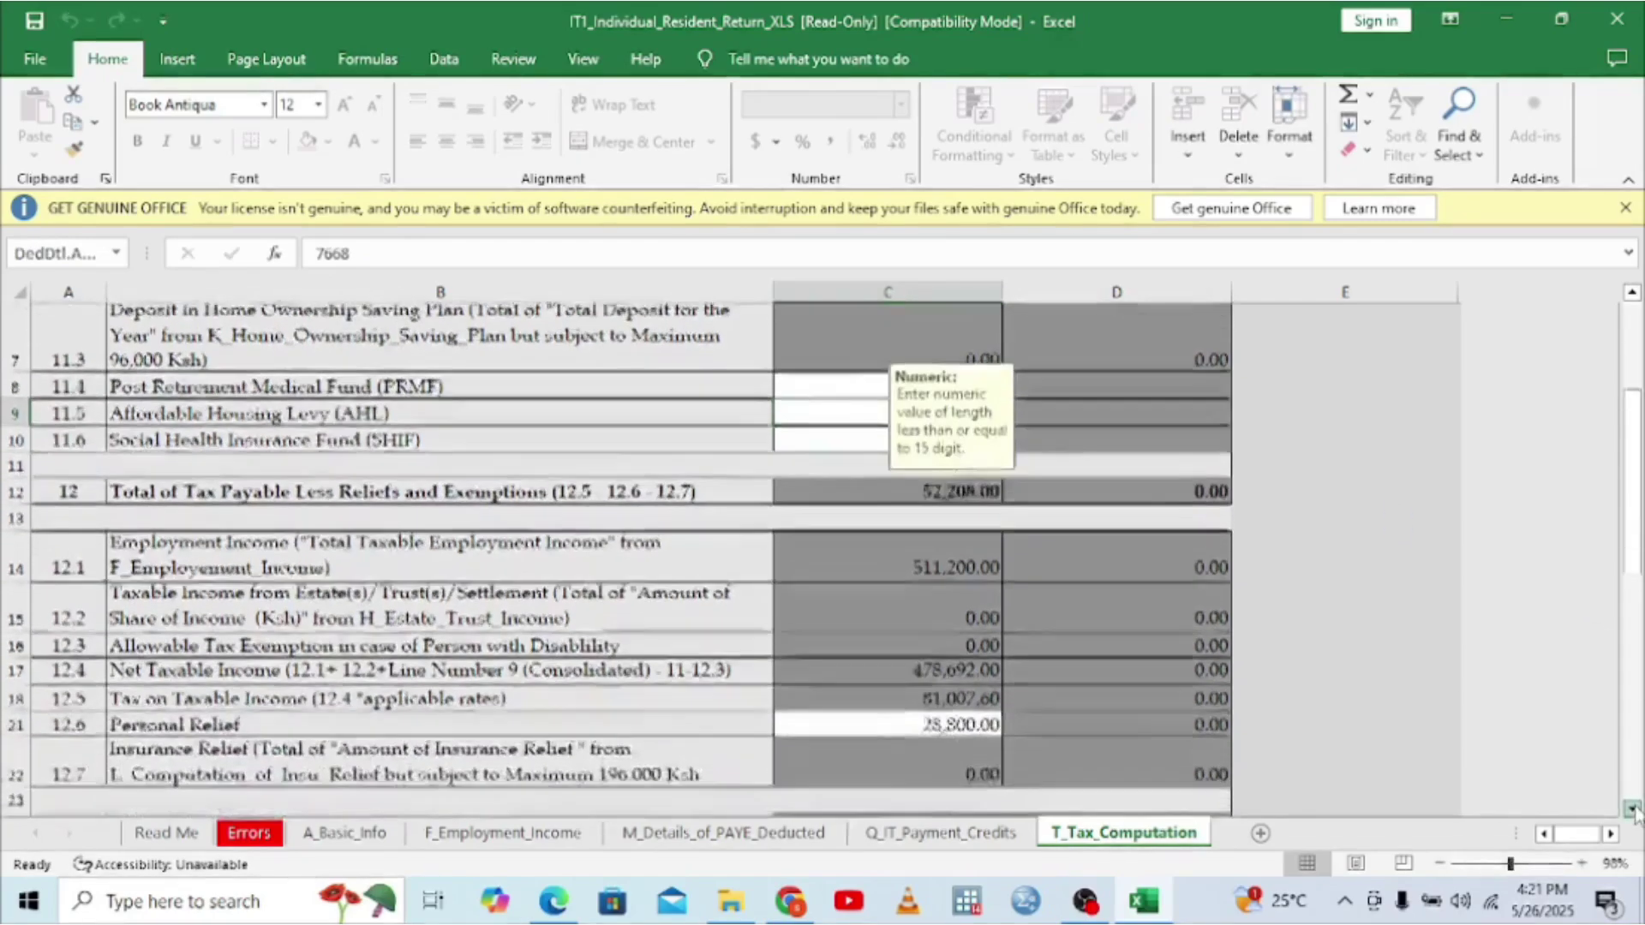
pyautogui.scroll(-4, 1635, 814)
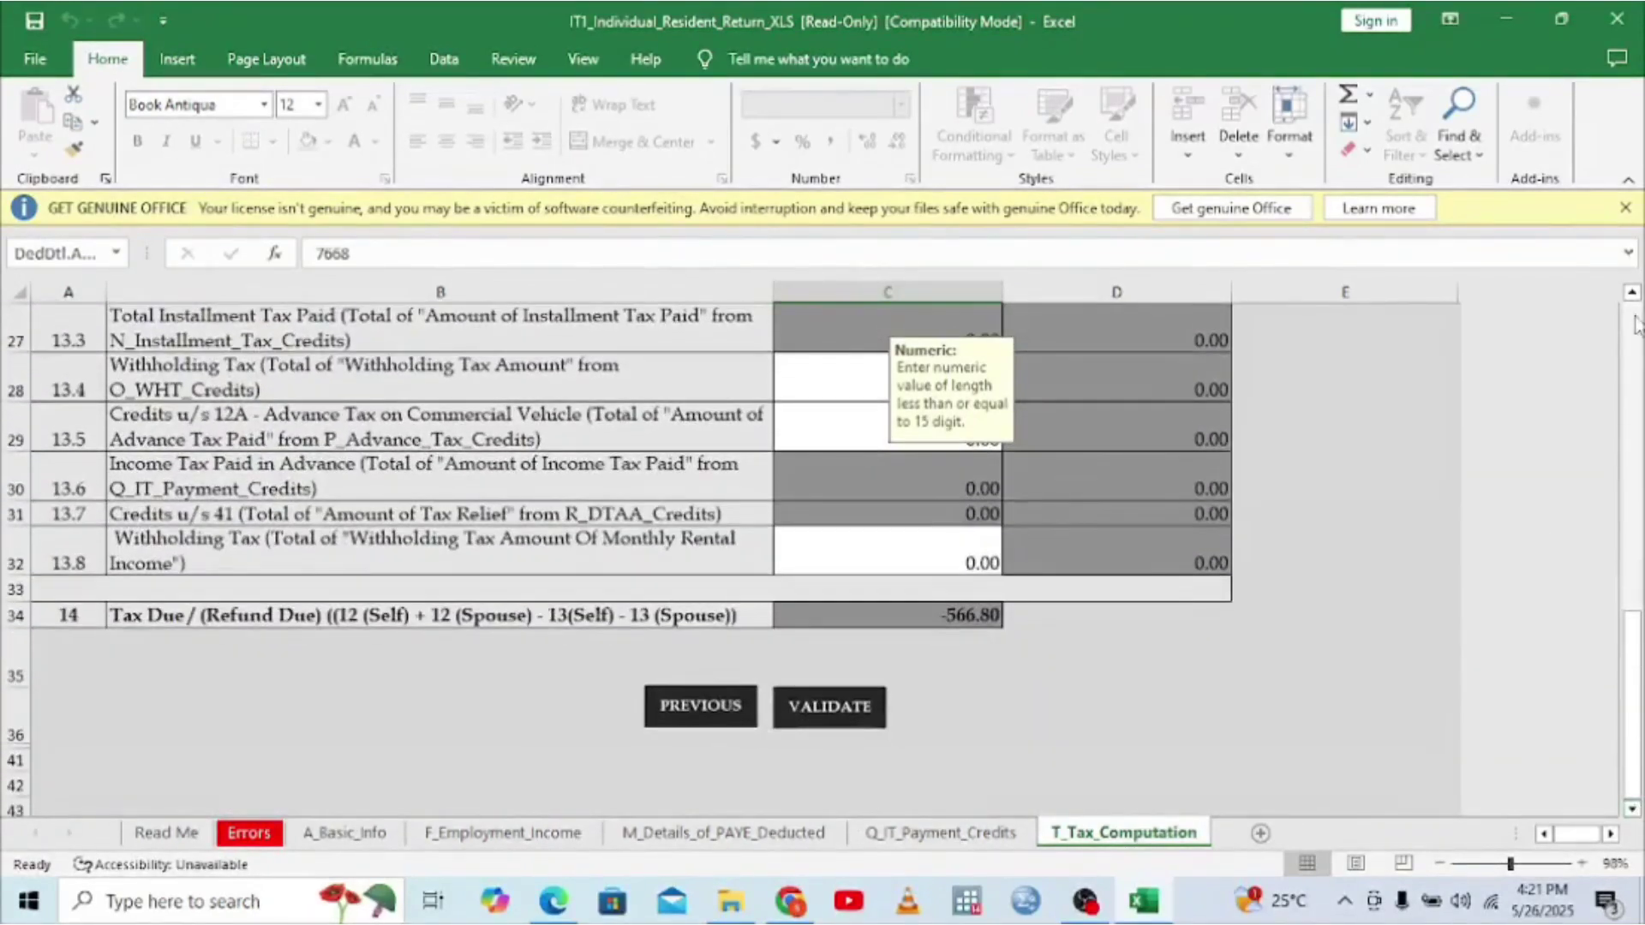
pyautogui.scroll(4, 1633, 293)
pyautogui.scroll(4, 1633, 293)
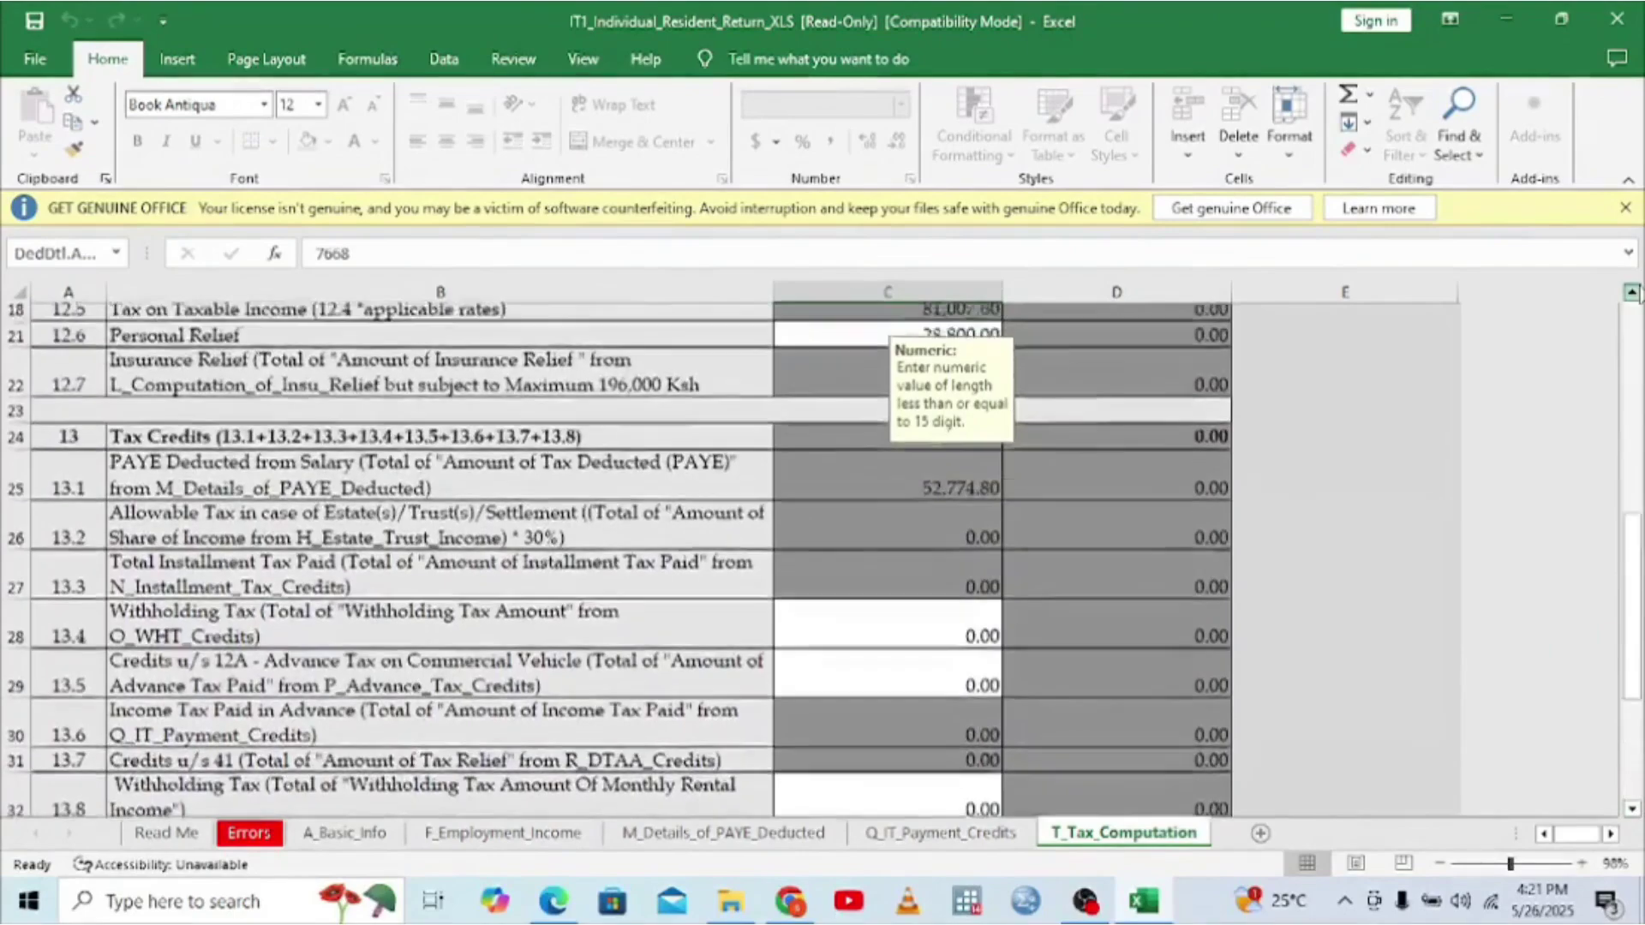
pyautogui.scroll(4, 1632, 293)
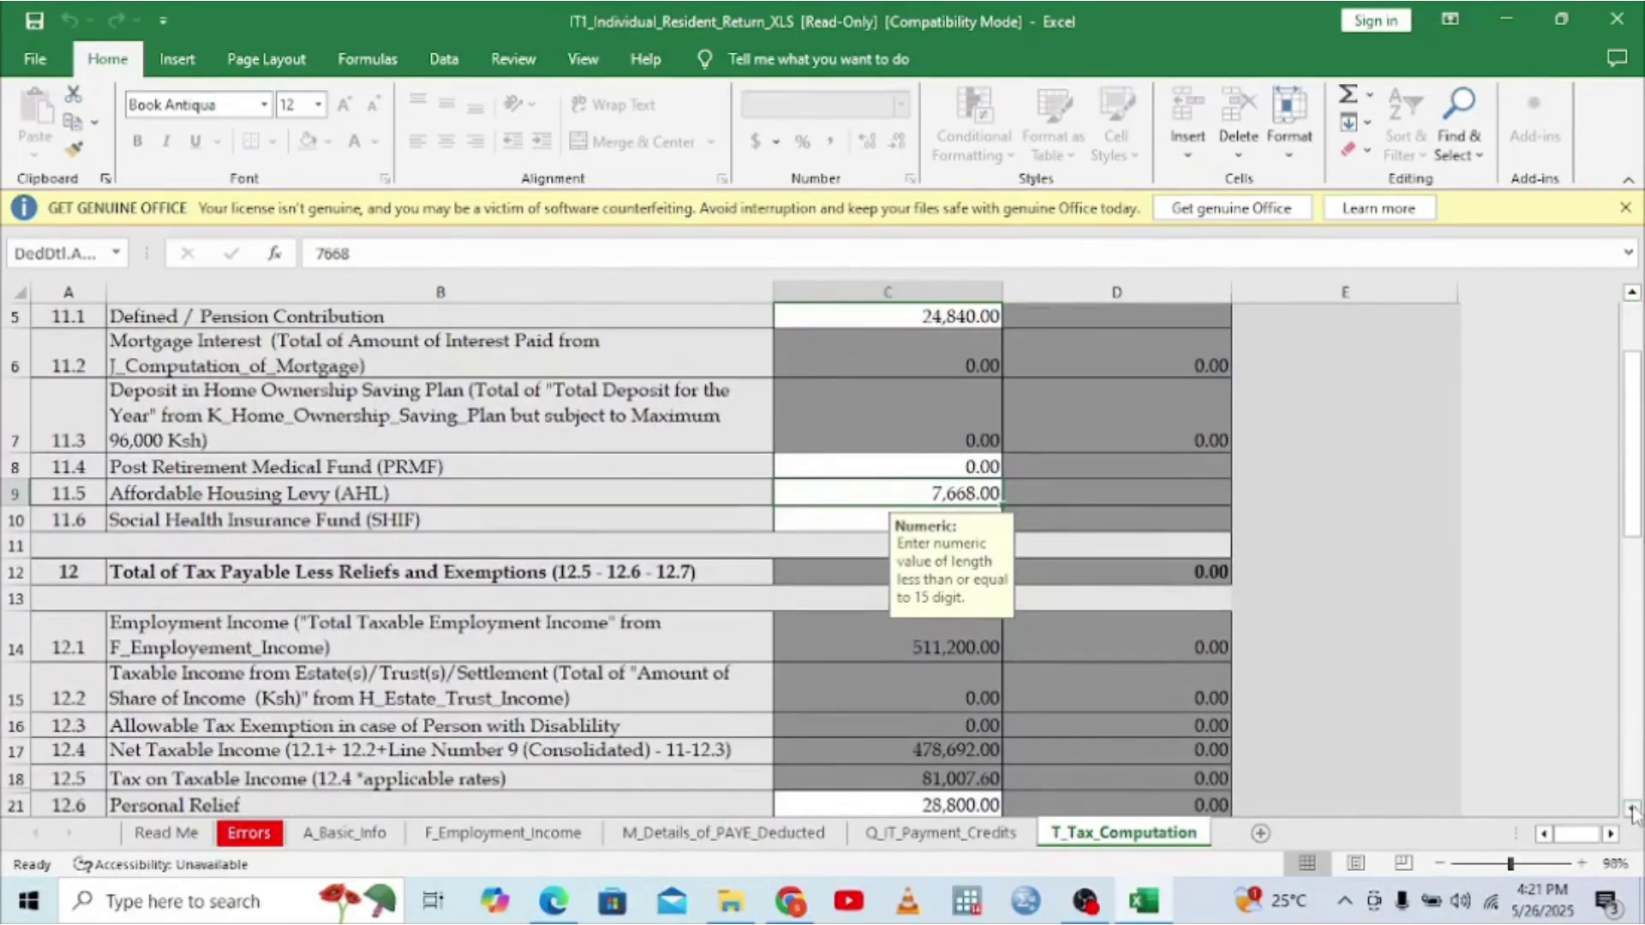
pyautogui.scroll(-4, 1633, 812)
pyautogui.scroll(-3, 1632, 812)
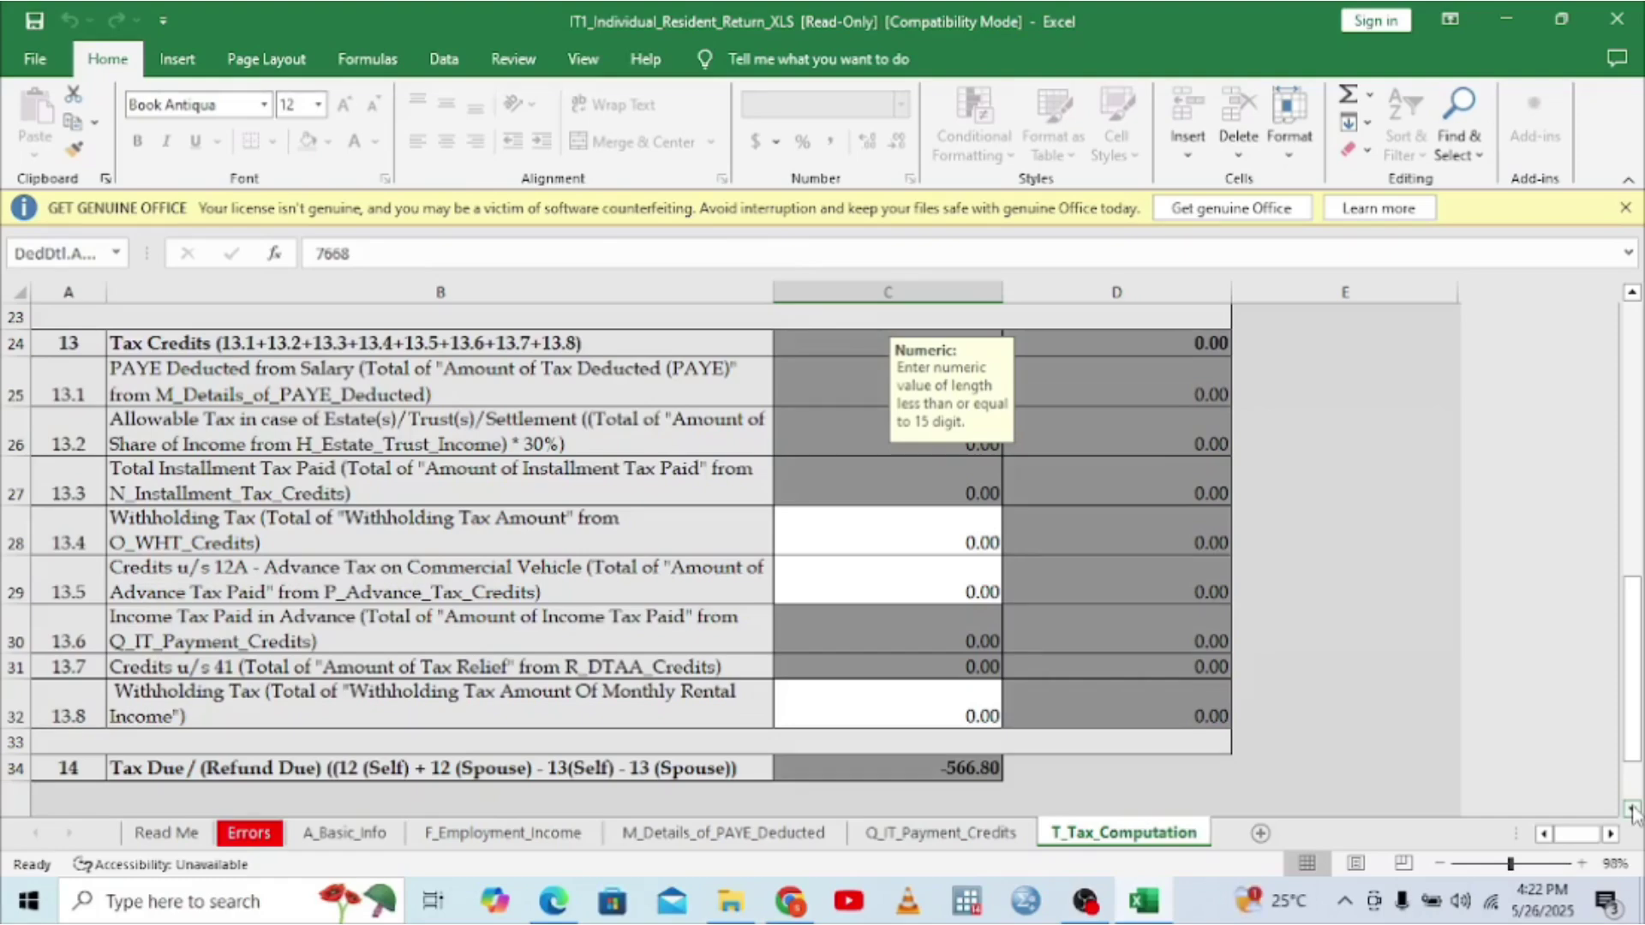
# - Scroll to the bottom of T_Tax_Computation and run VALIDATE on the workbook
pyautogui.click(1633, 811)
pyautogui.click(1633, 810)
pyautogui.click(1632, 811)
pyautogui.click(1633, 810)
pyautogui.click(1633, 810)
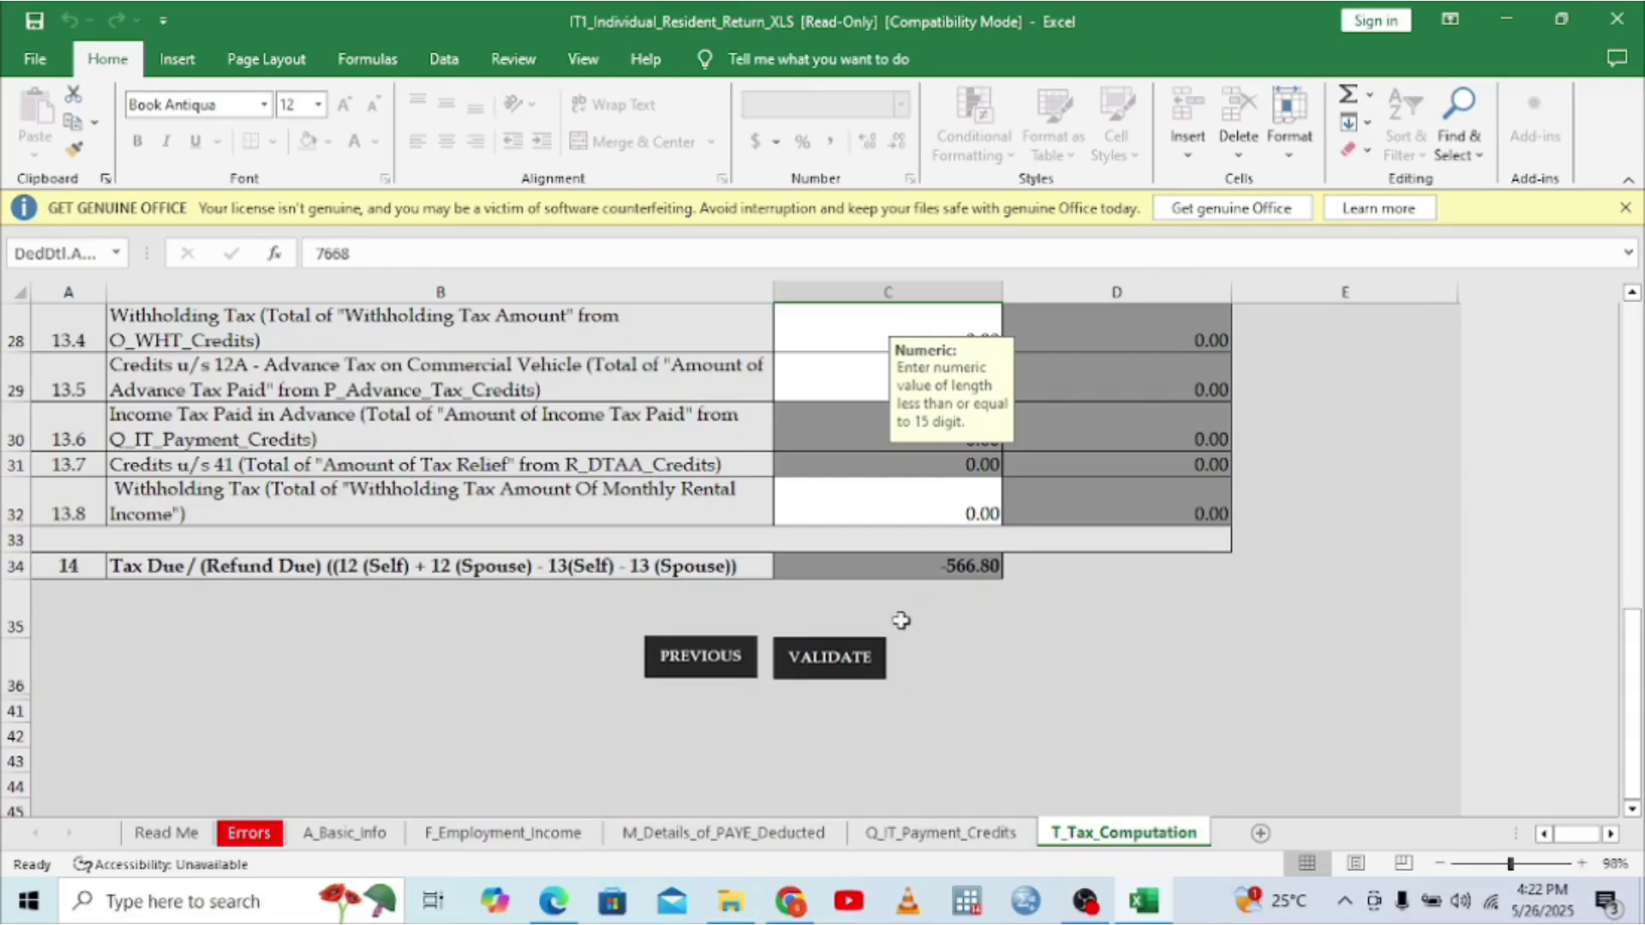
pyautogui.click(857, 657)
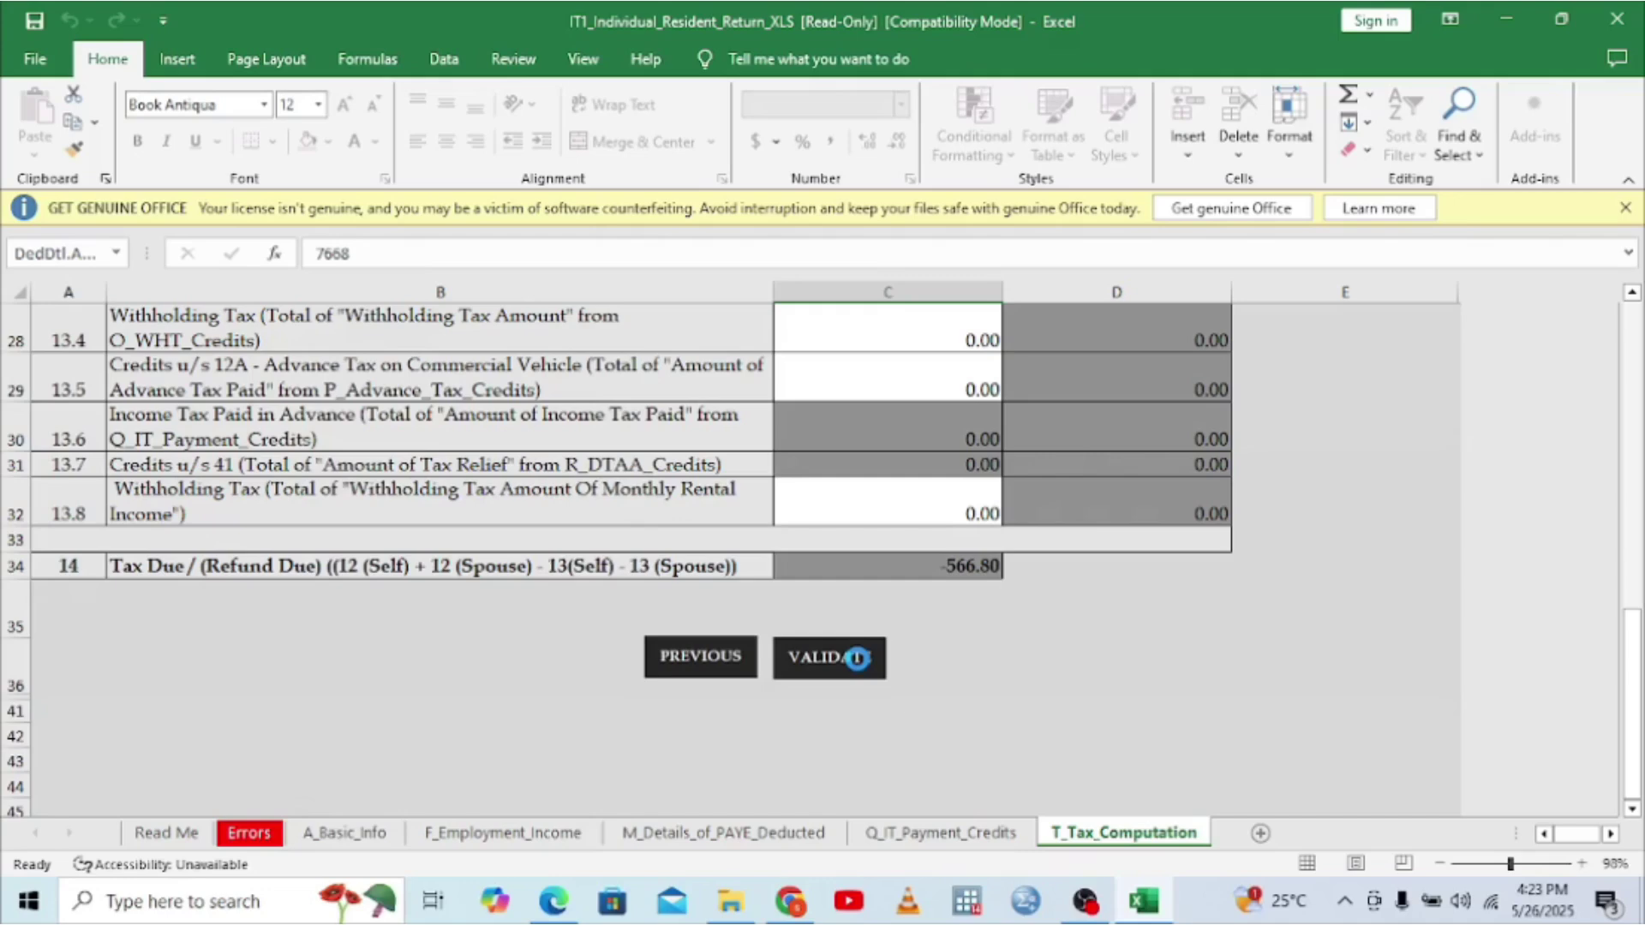
# - Validate the return workbook and generate its ITR upload zip file in Documents
pyautogui.click(856, 658)
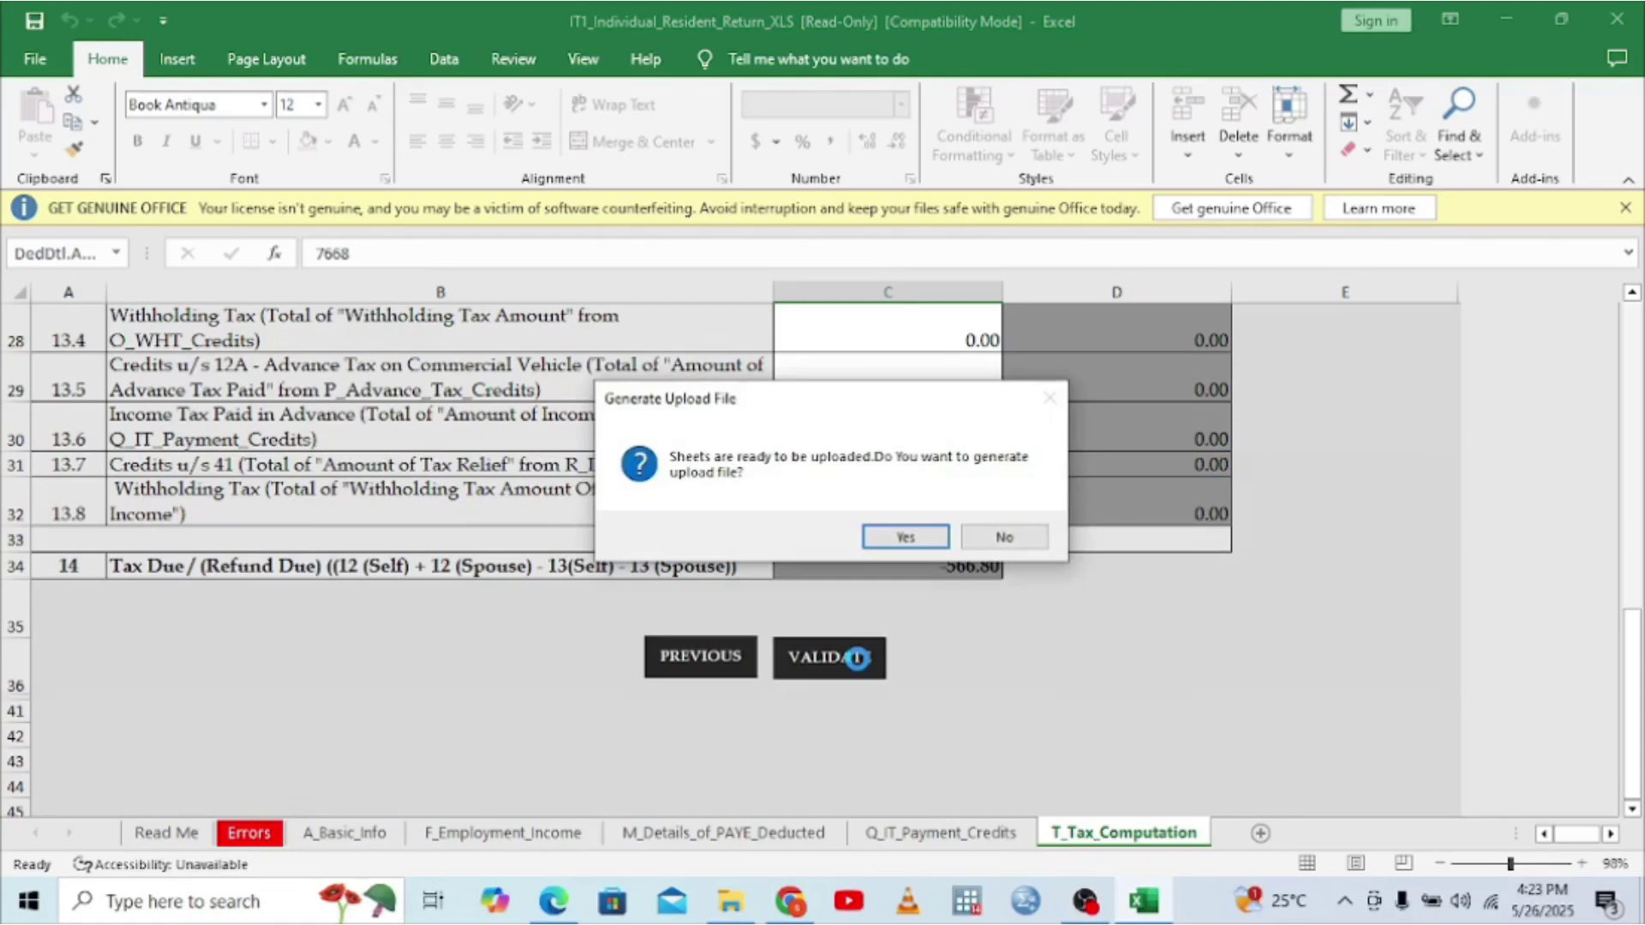
pyautogui.click(906, 537)
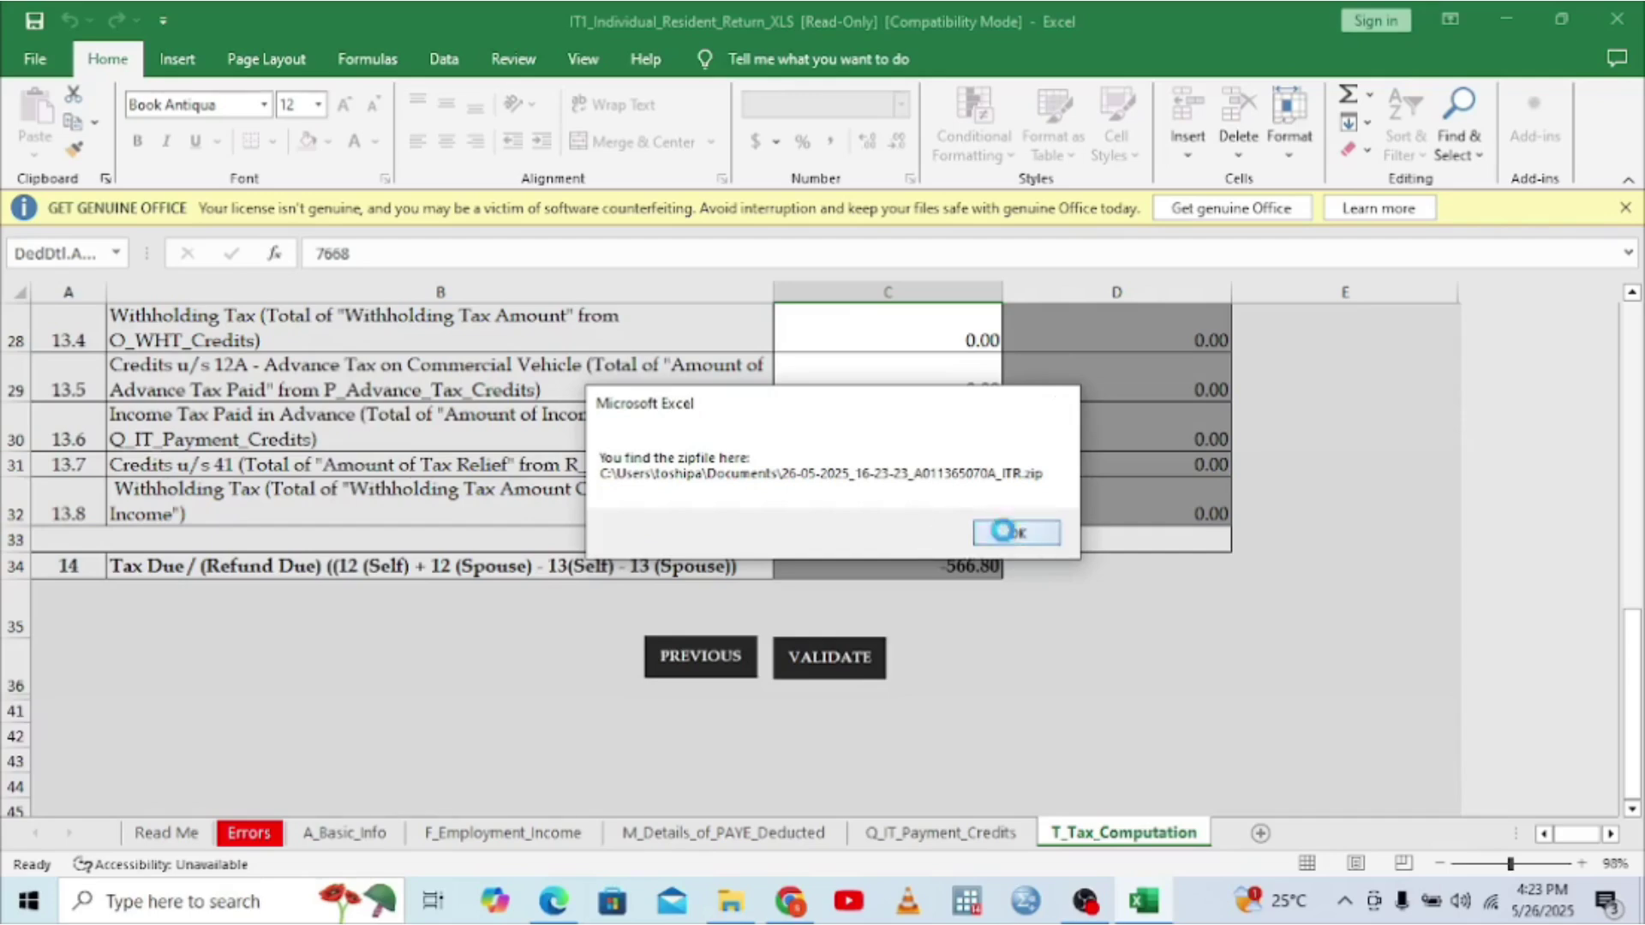
pyautogui.click(1004, 535)
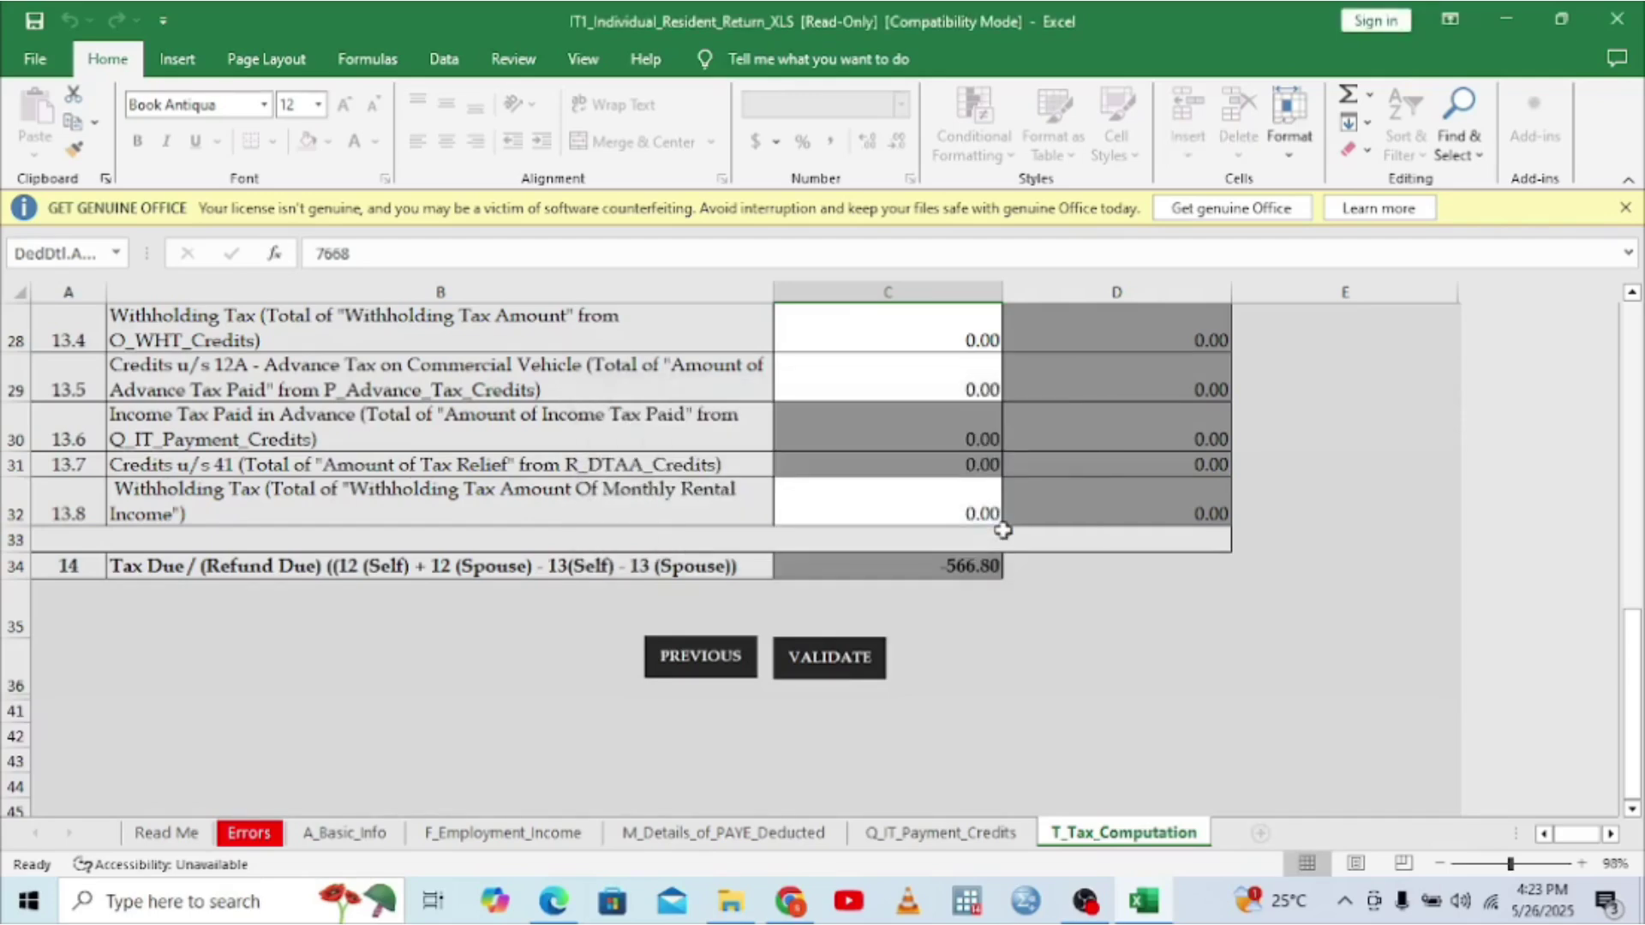
# - Leave Excel, close the P9 PDF, and open the Upload Form file picker on the iTax return tab
pyautogui.click(1505, 20)
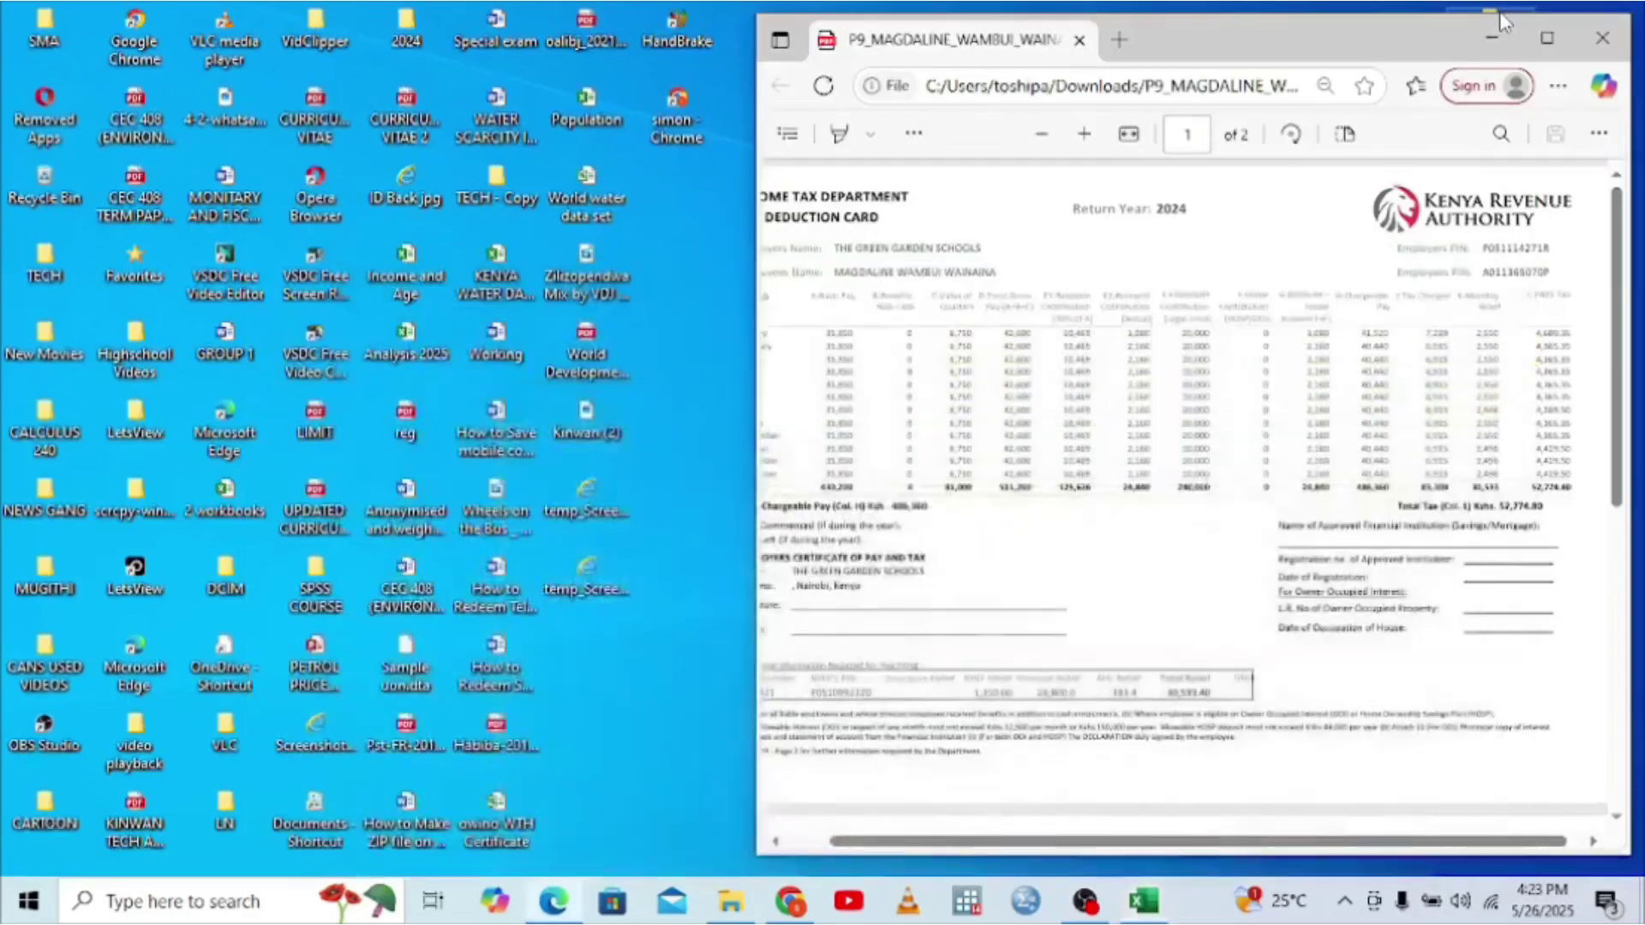
pyautogui.click(1622, 38)
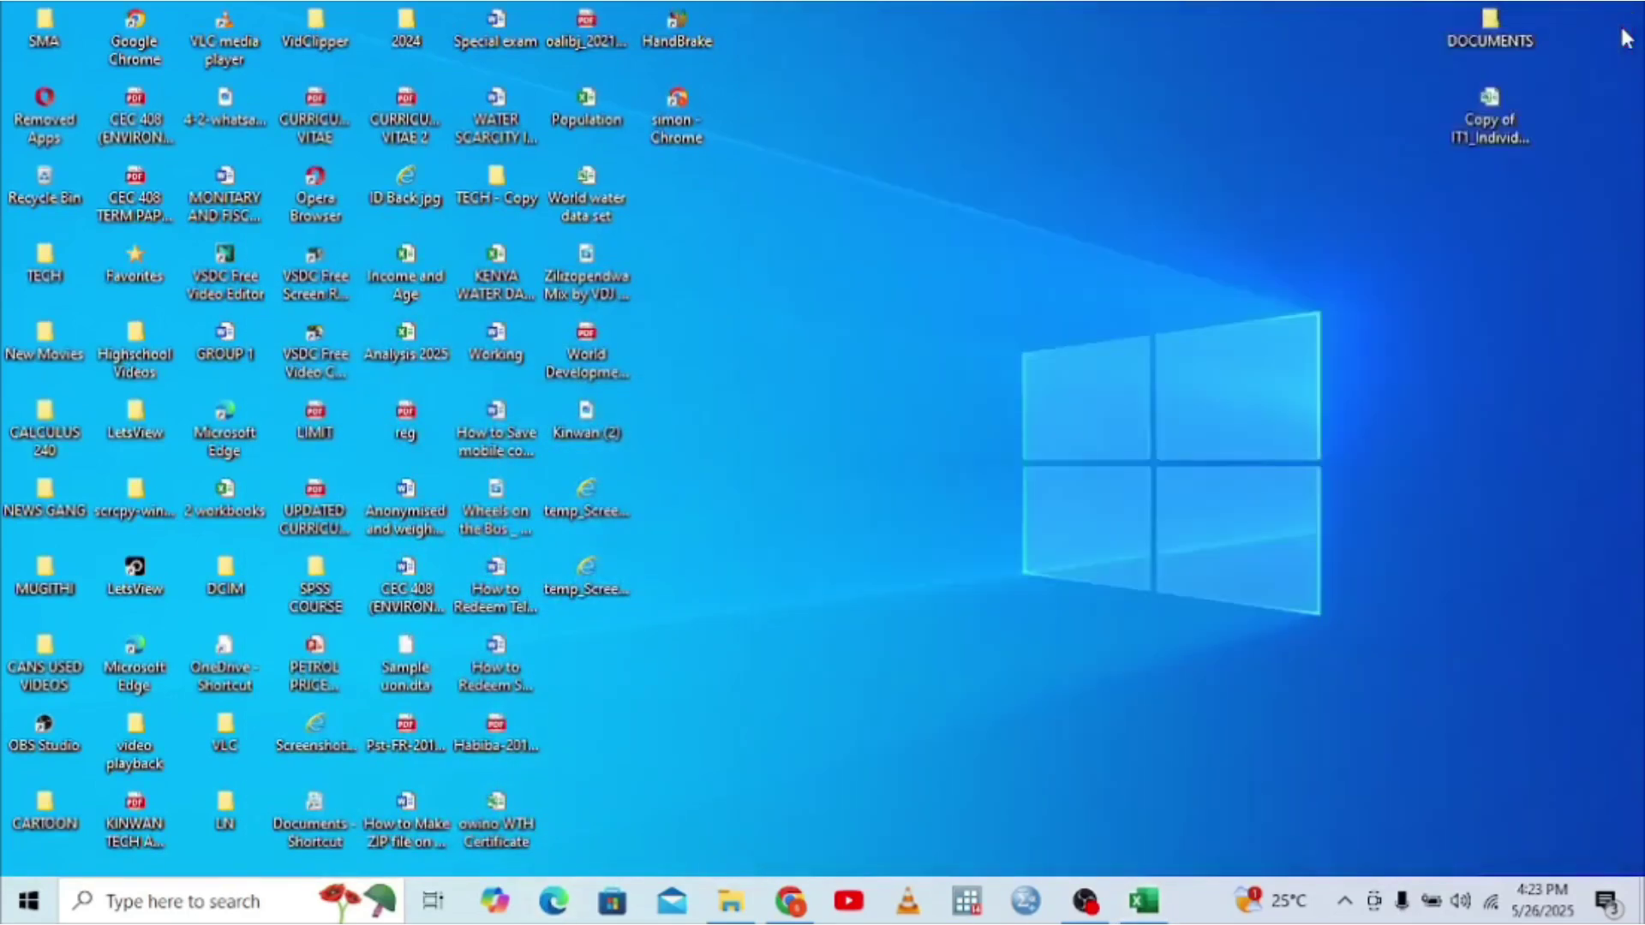
pyautogui.click(789, 901)
pyautogui.click(195, 19)
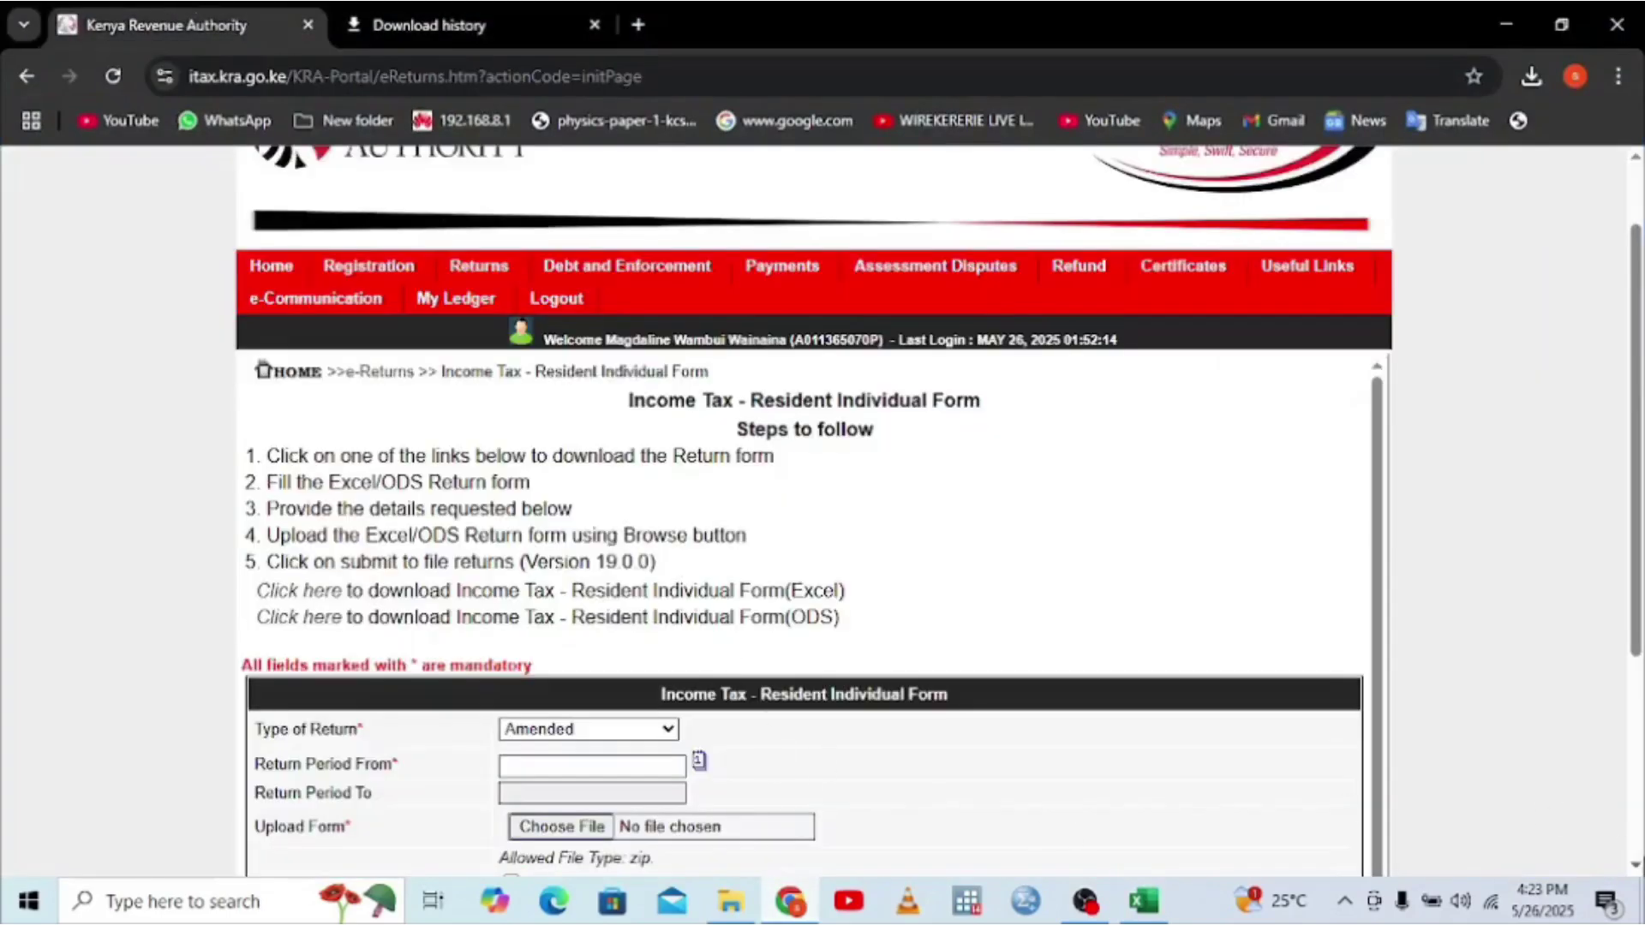
pyautogui.click(1635, 865)
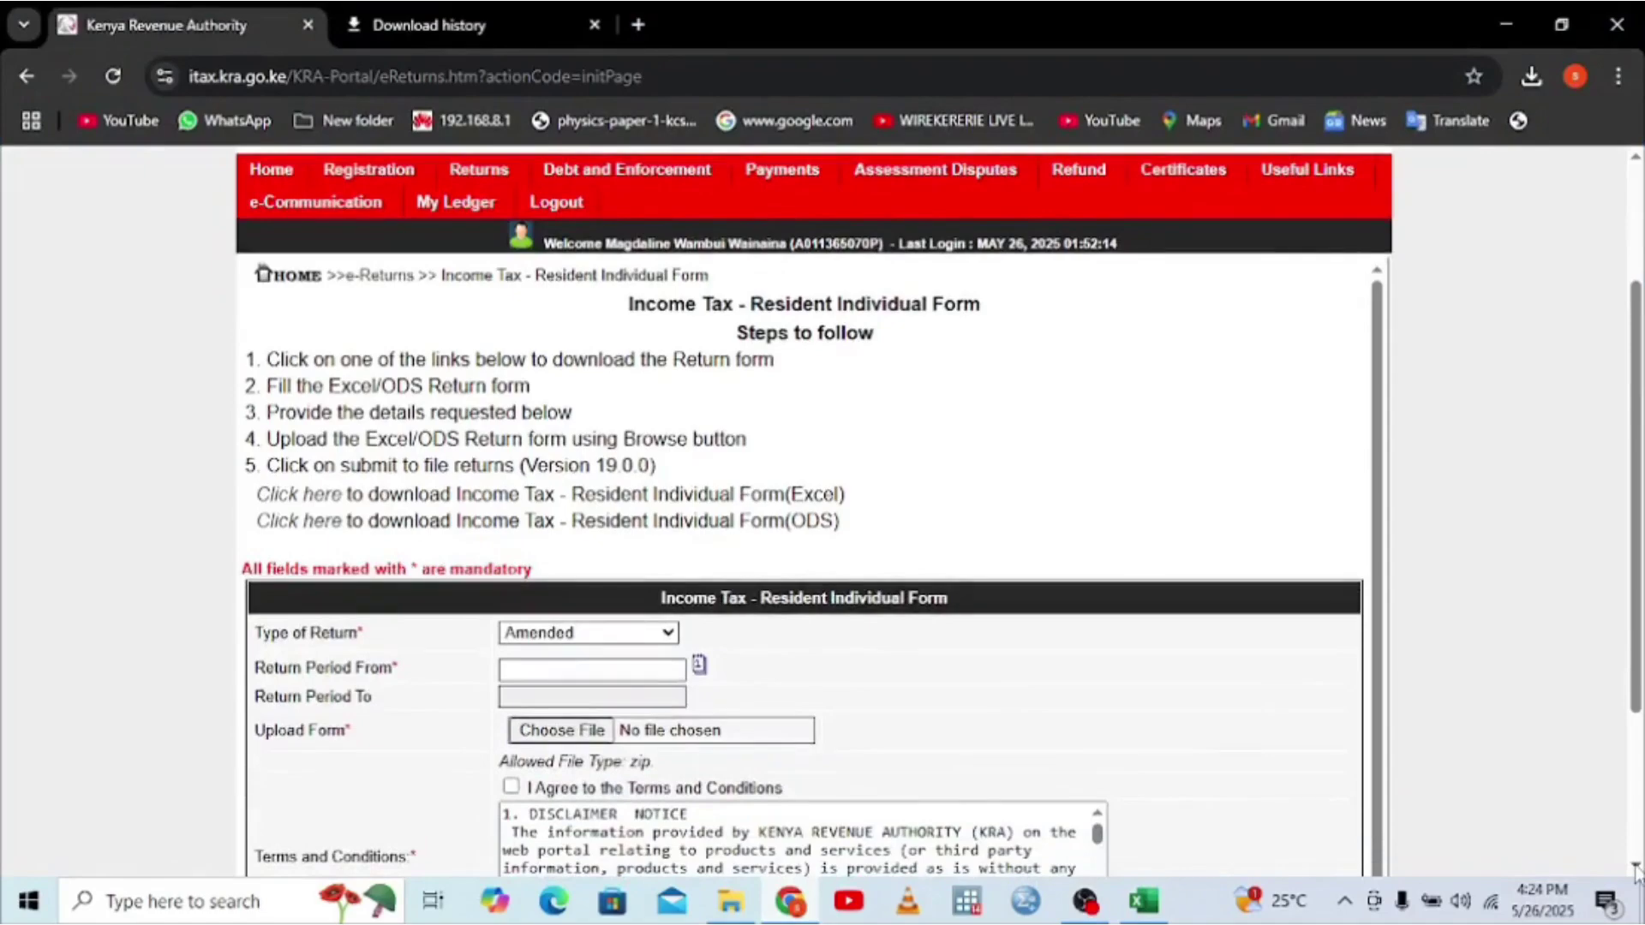
pyautogui.click(549, 730)
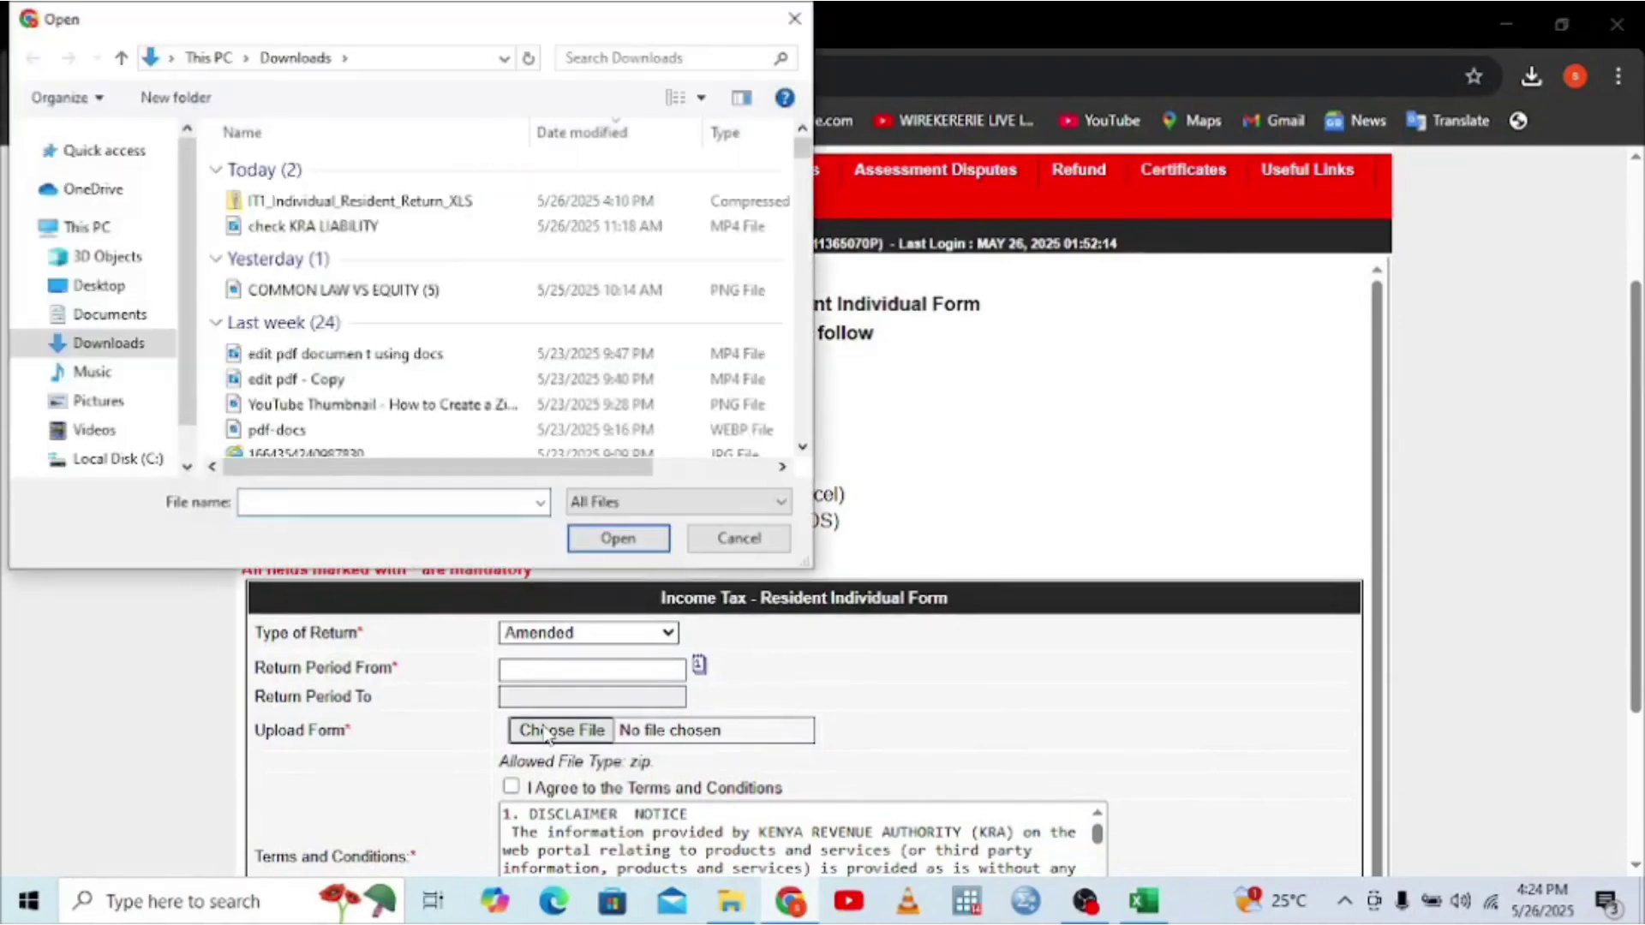
# - Attach the 26-05-2025 ITR zip from Documents as the return's Upload Form file
pyautogui.click(103, 324)
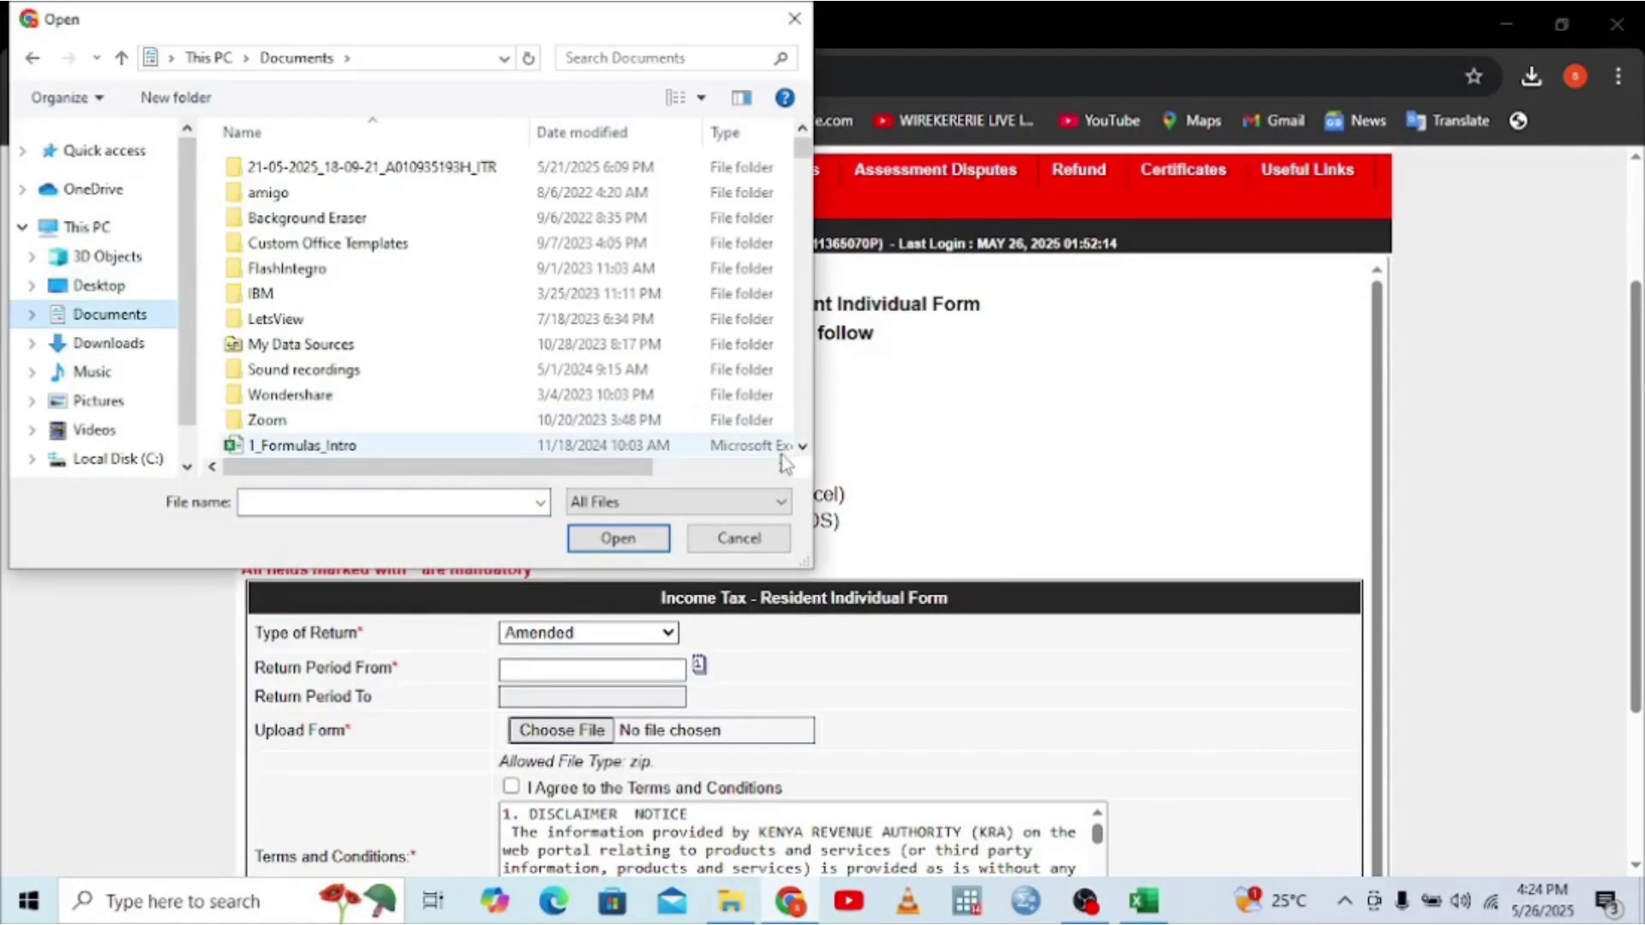
pyautogui.scroll(-1, 798, 452)
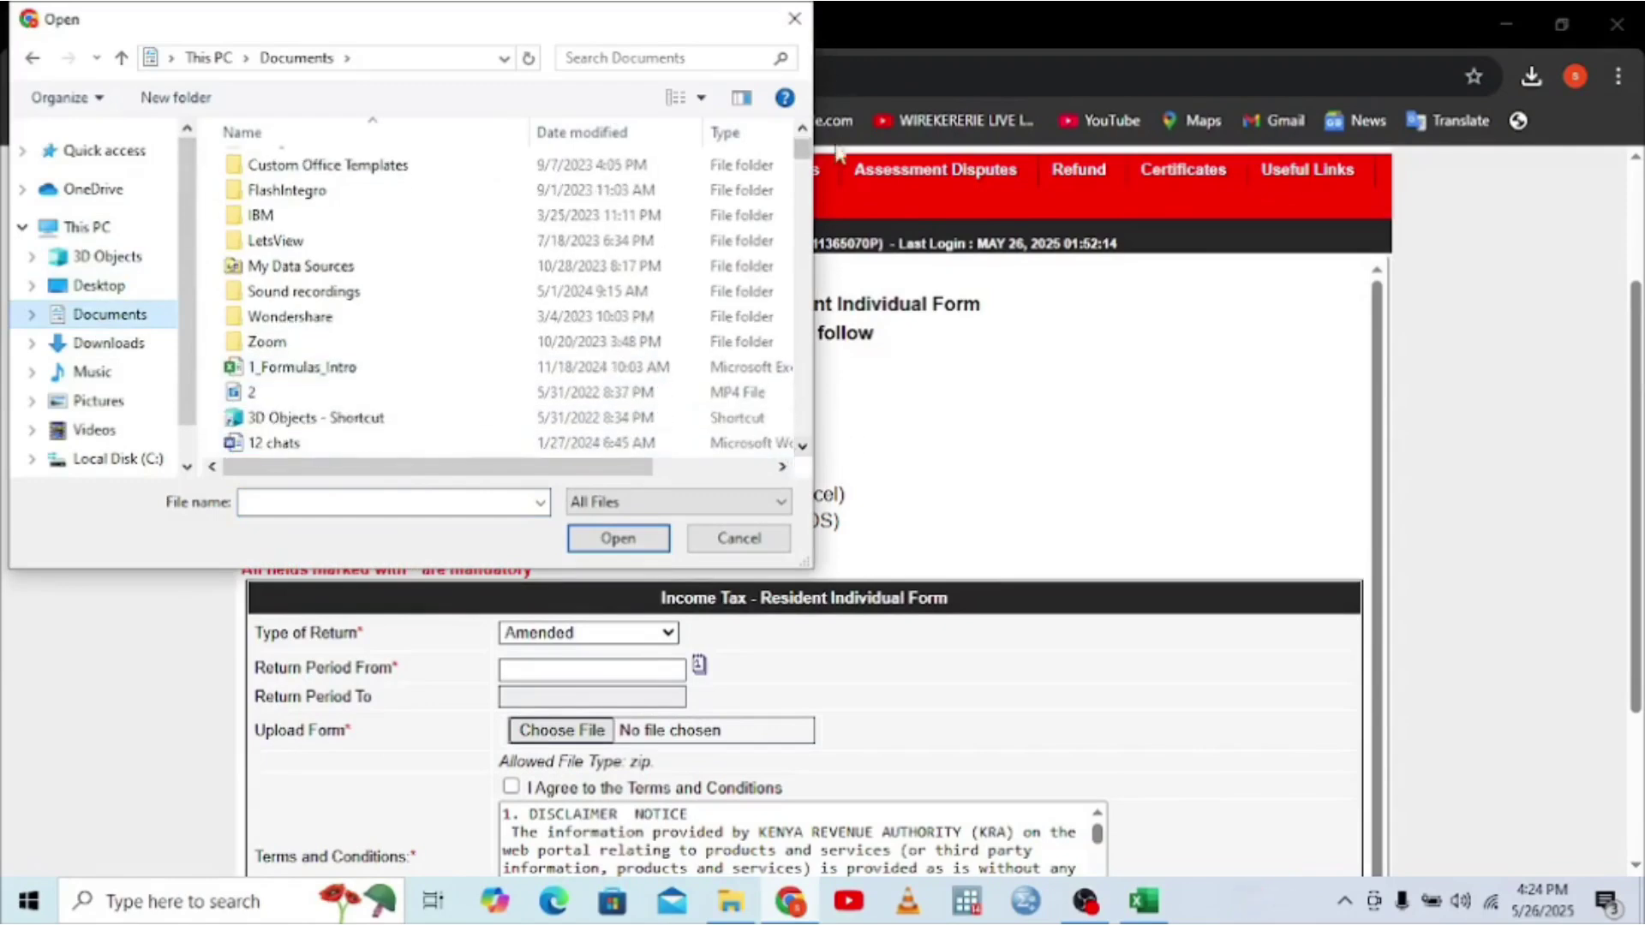
pyautogui.scroll(1, 800, 130)
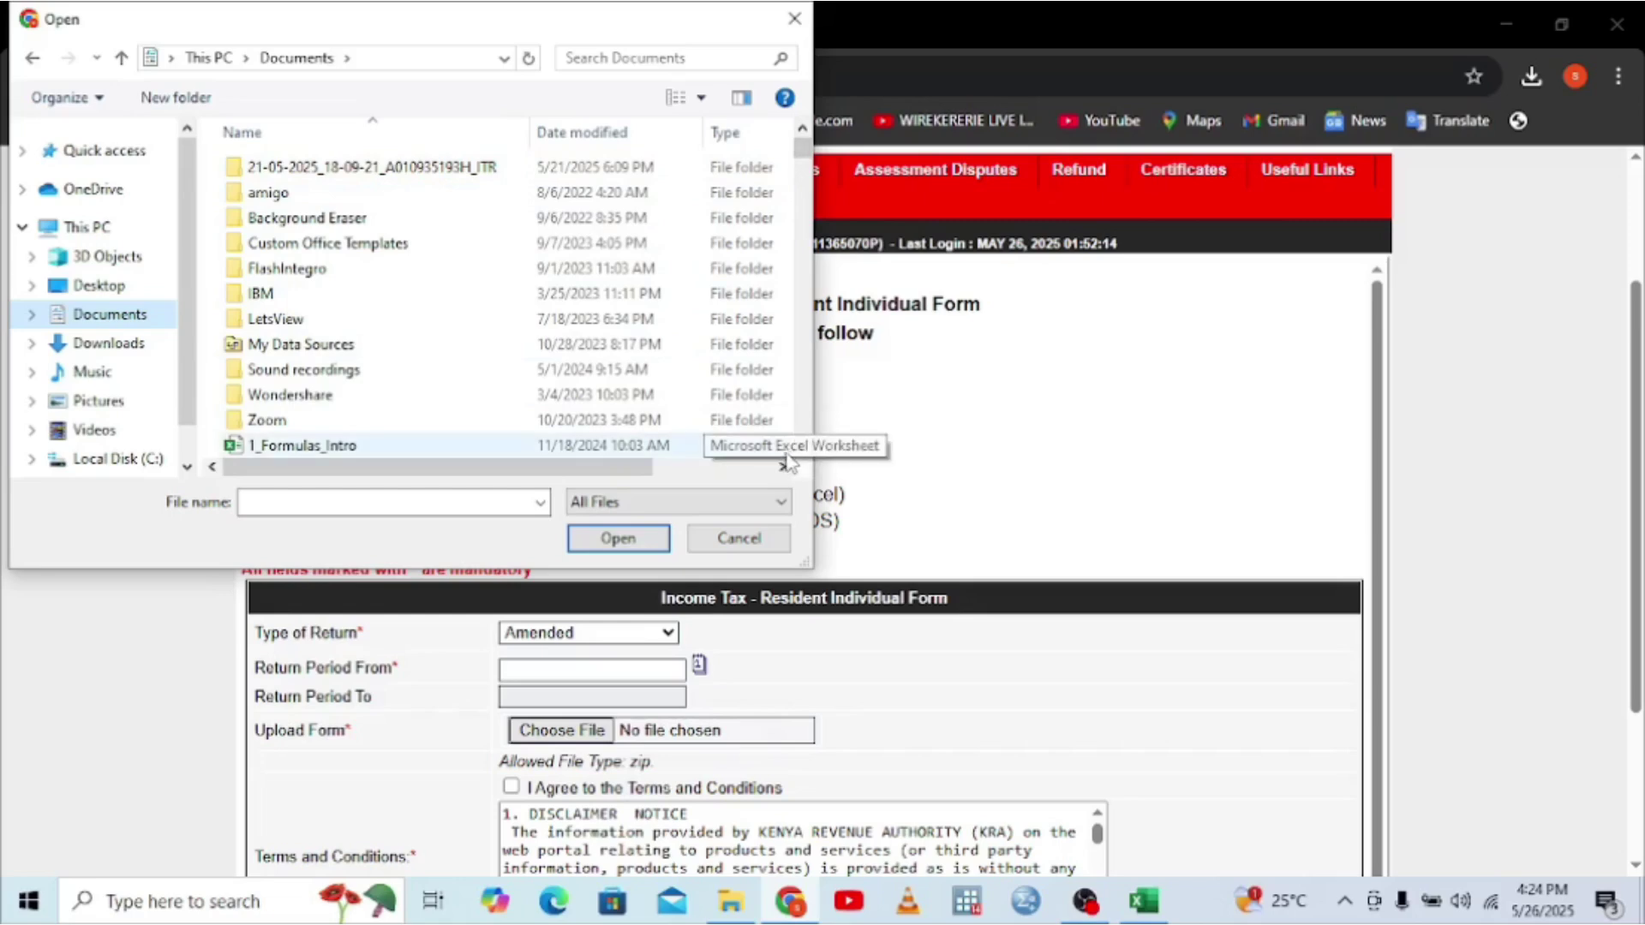
pyautogui.click(801, 453)
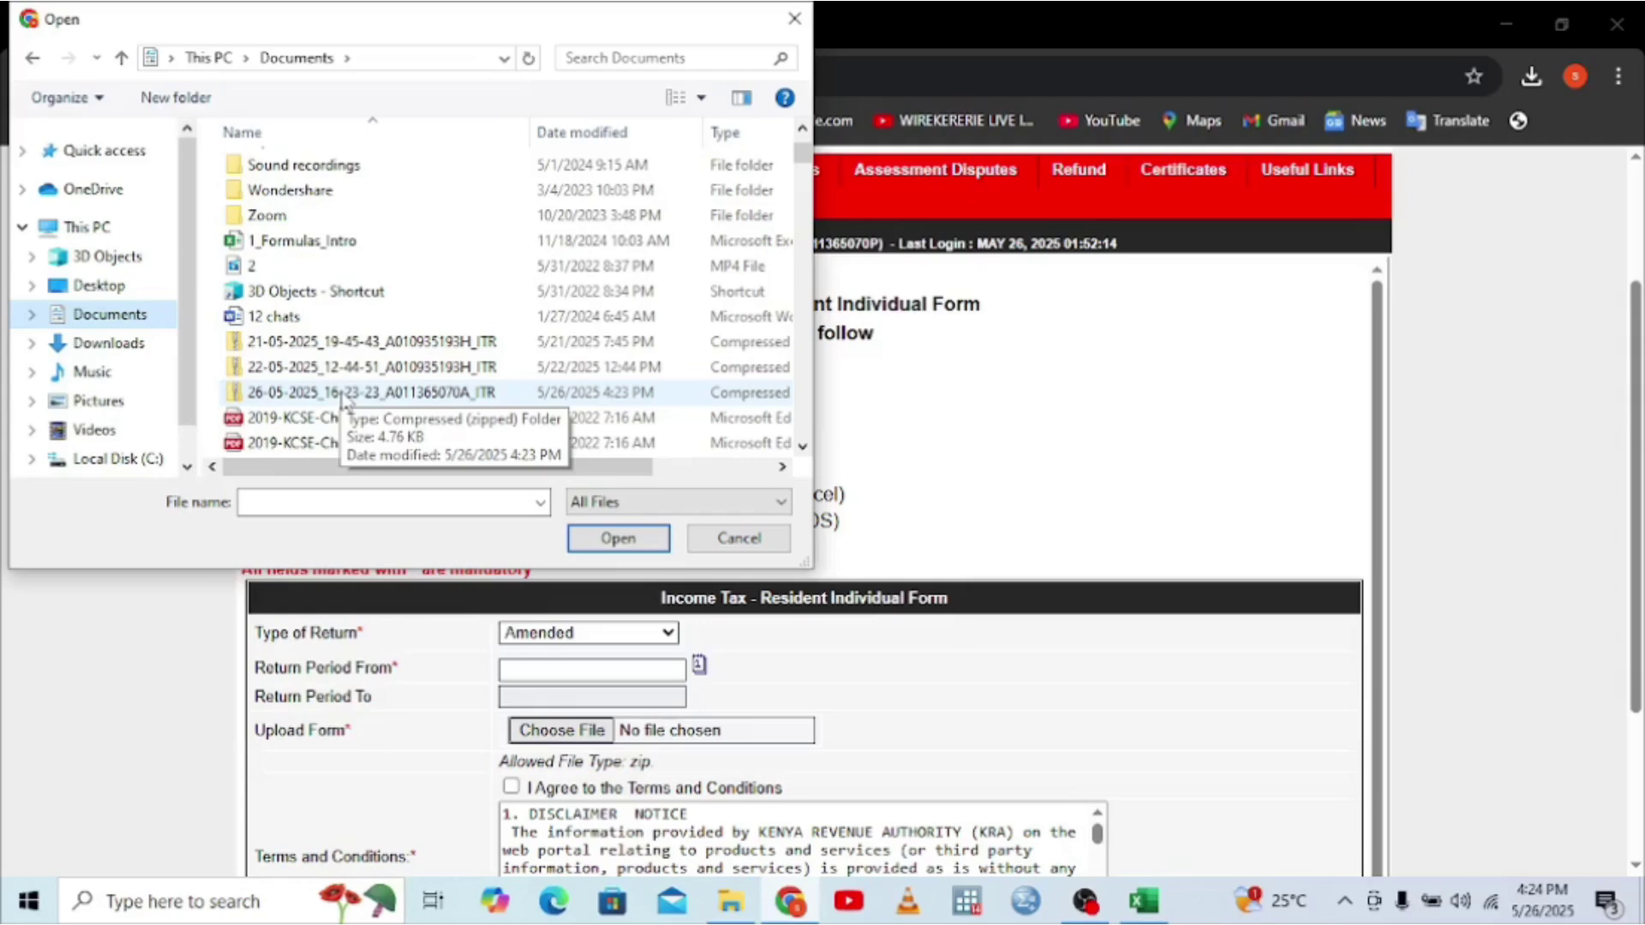
pyautogui.doubleClick(343, 392)
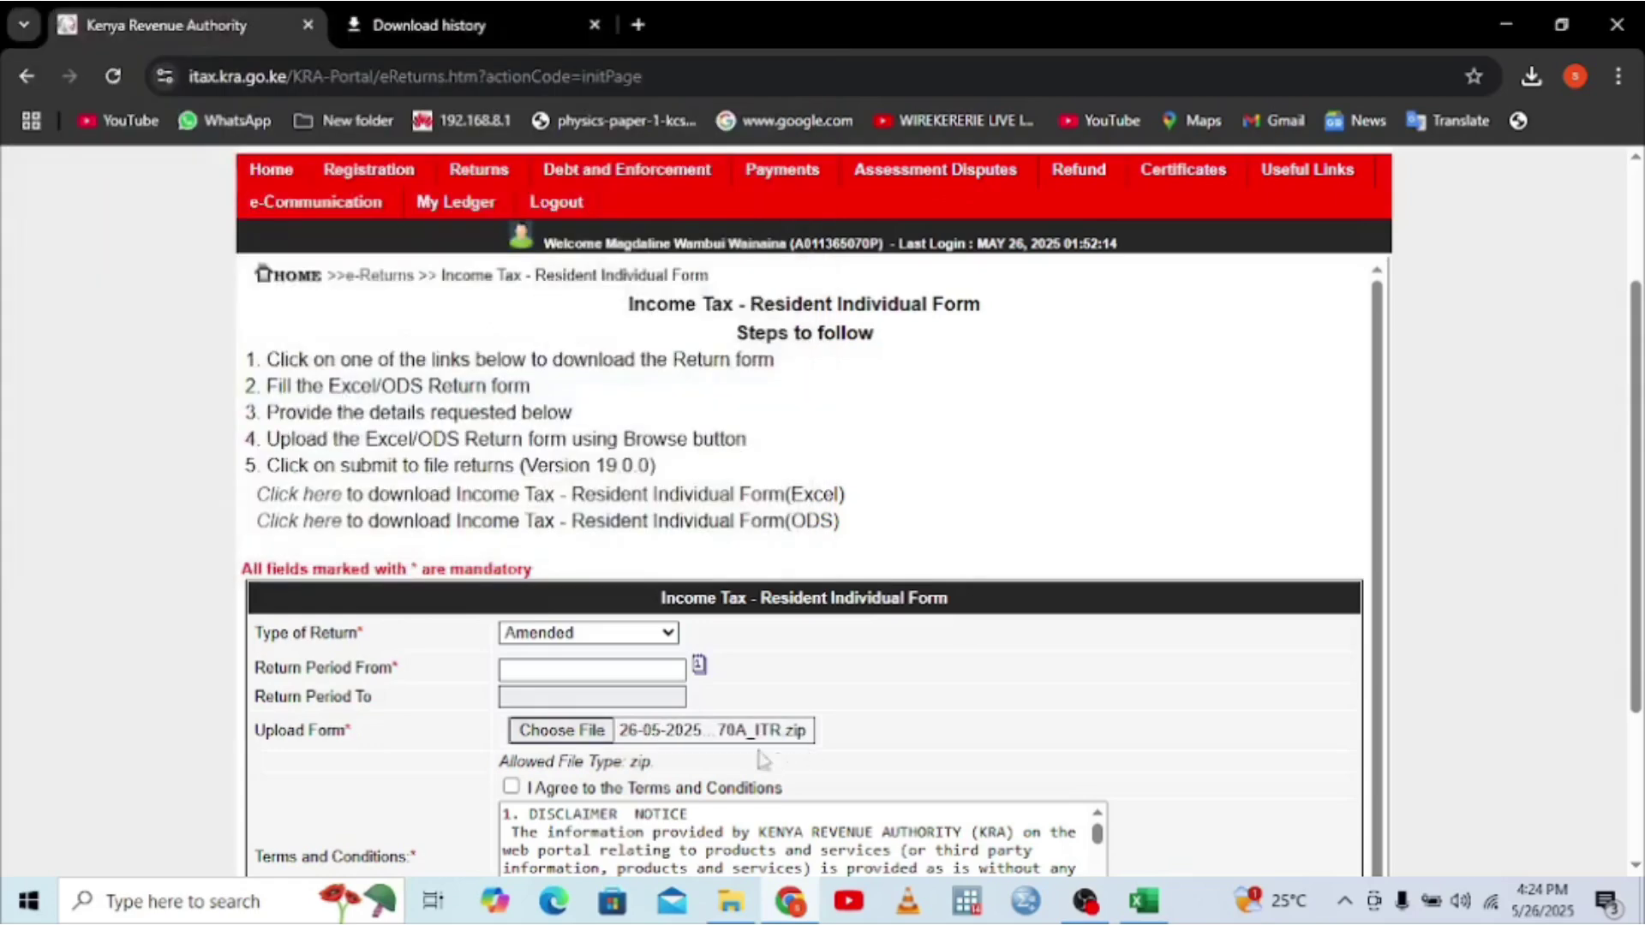
# - Set Return Period From to 01/01/2024 and tick I Agree to the Terms and Conditions
pyautogui.click(583, 667)
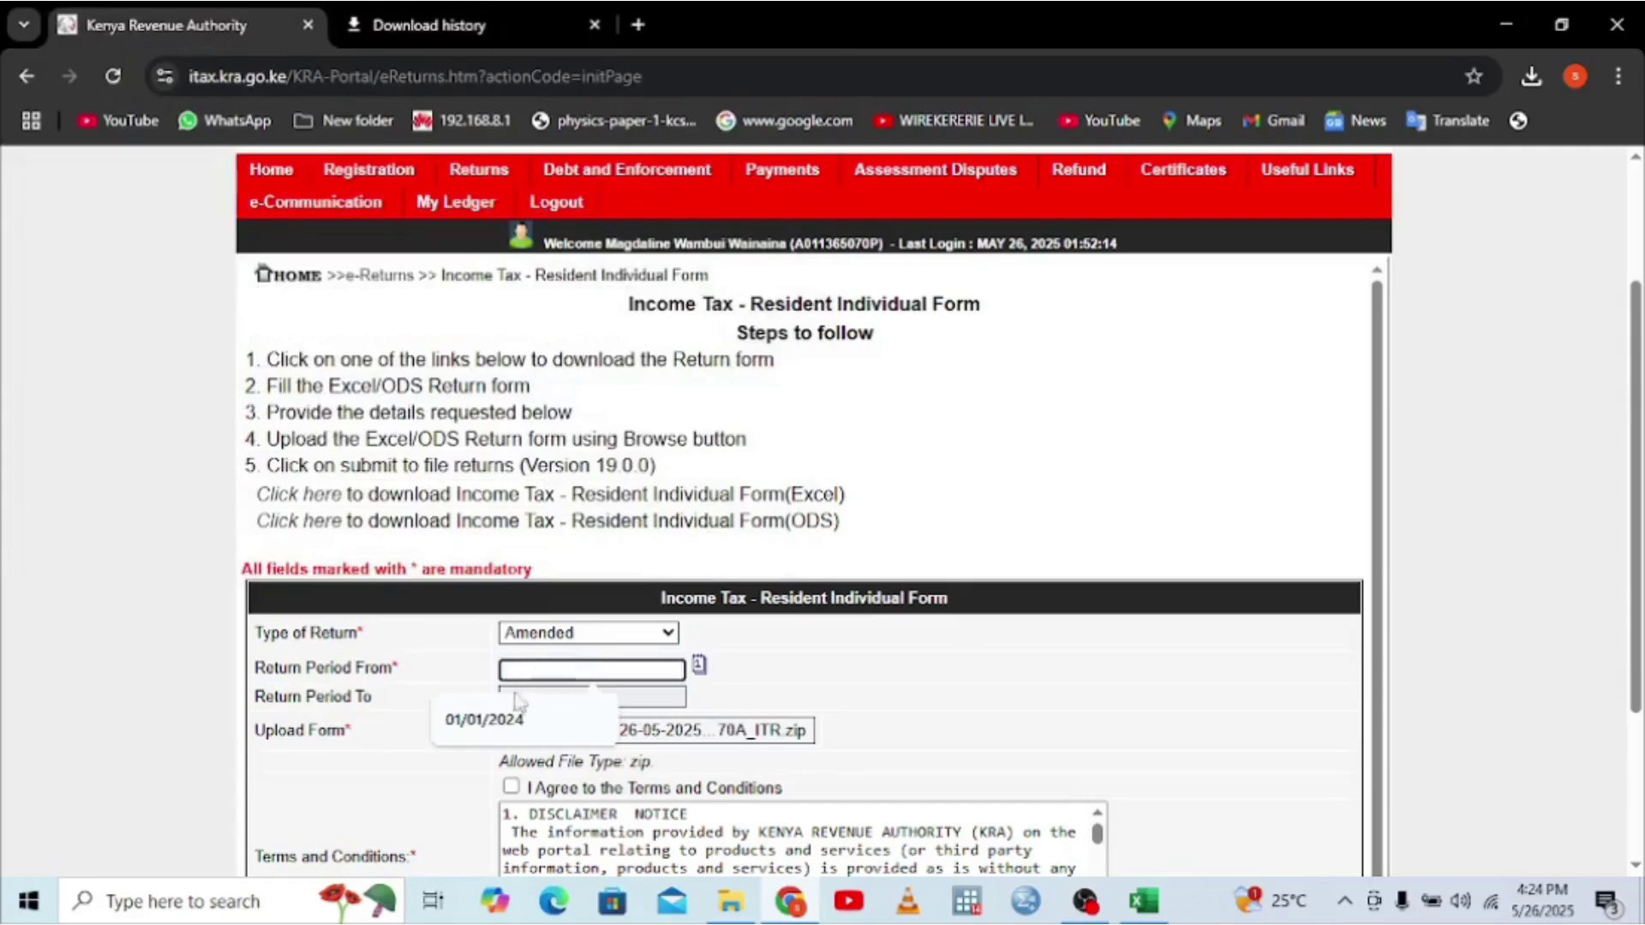
pyautogui.click(505, 724)
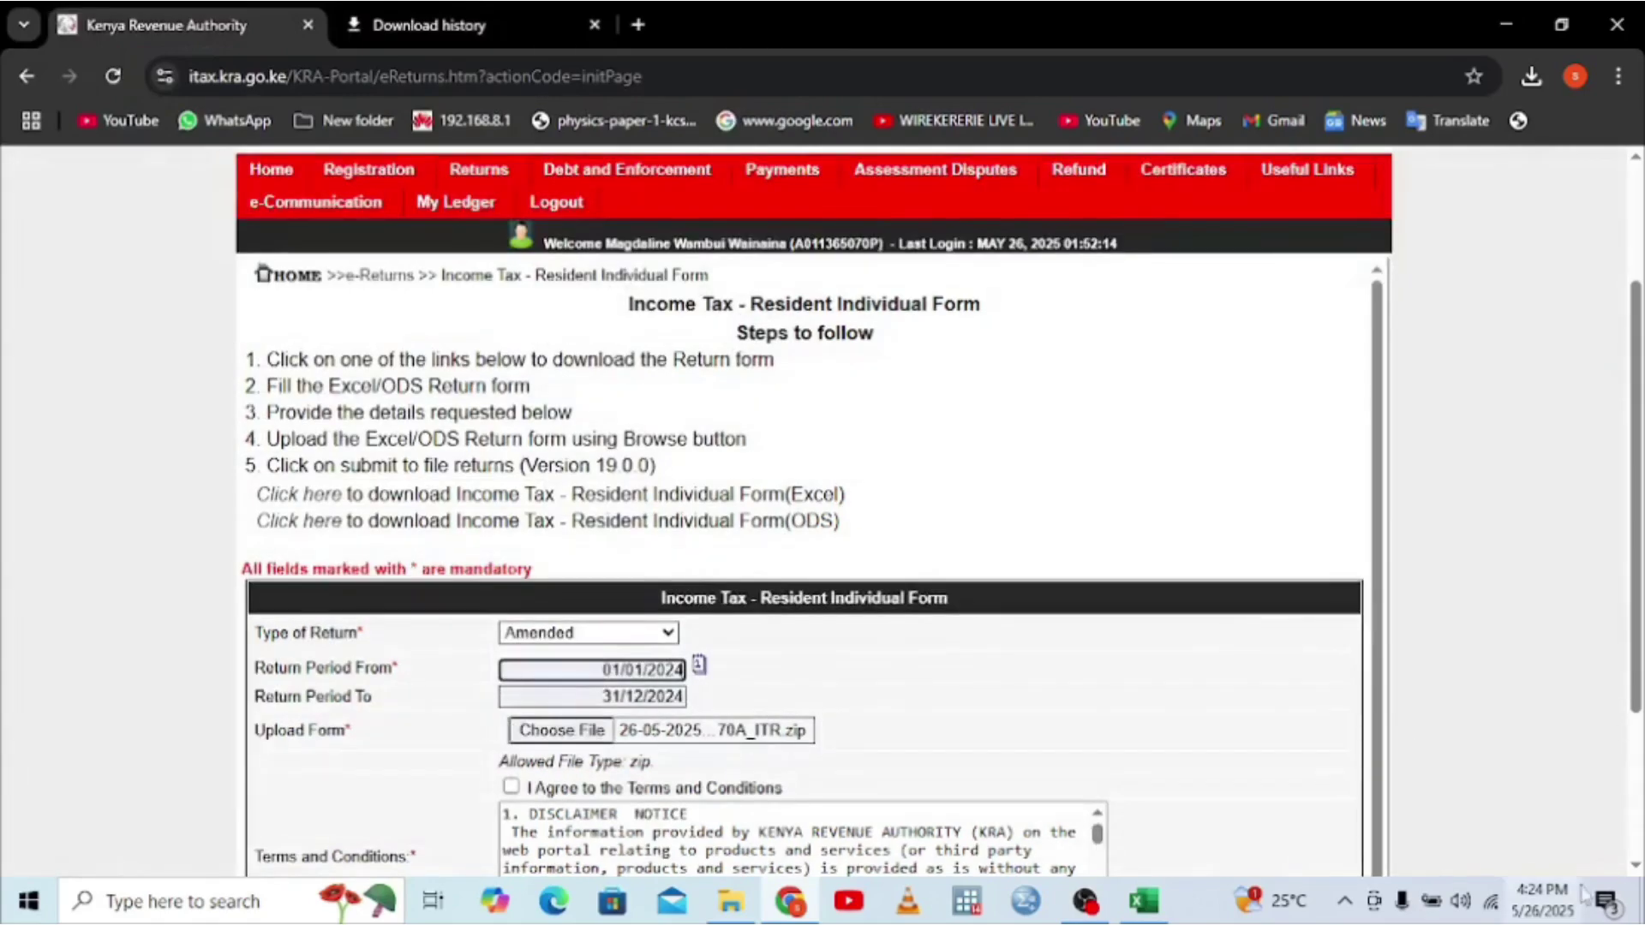
pyautogui.scroll(-3, 899, 745)
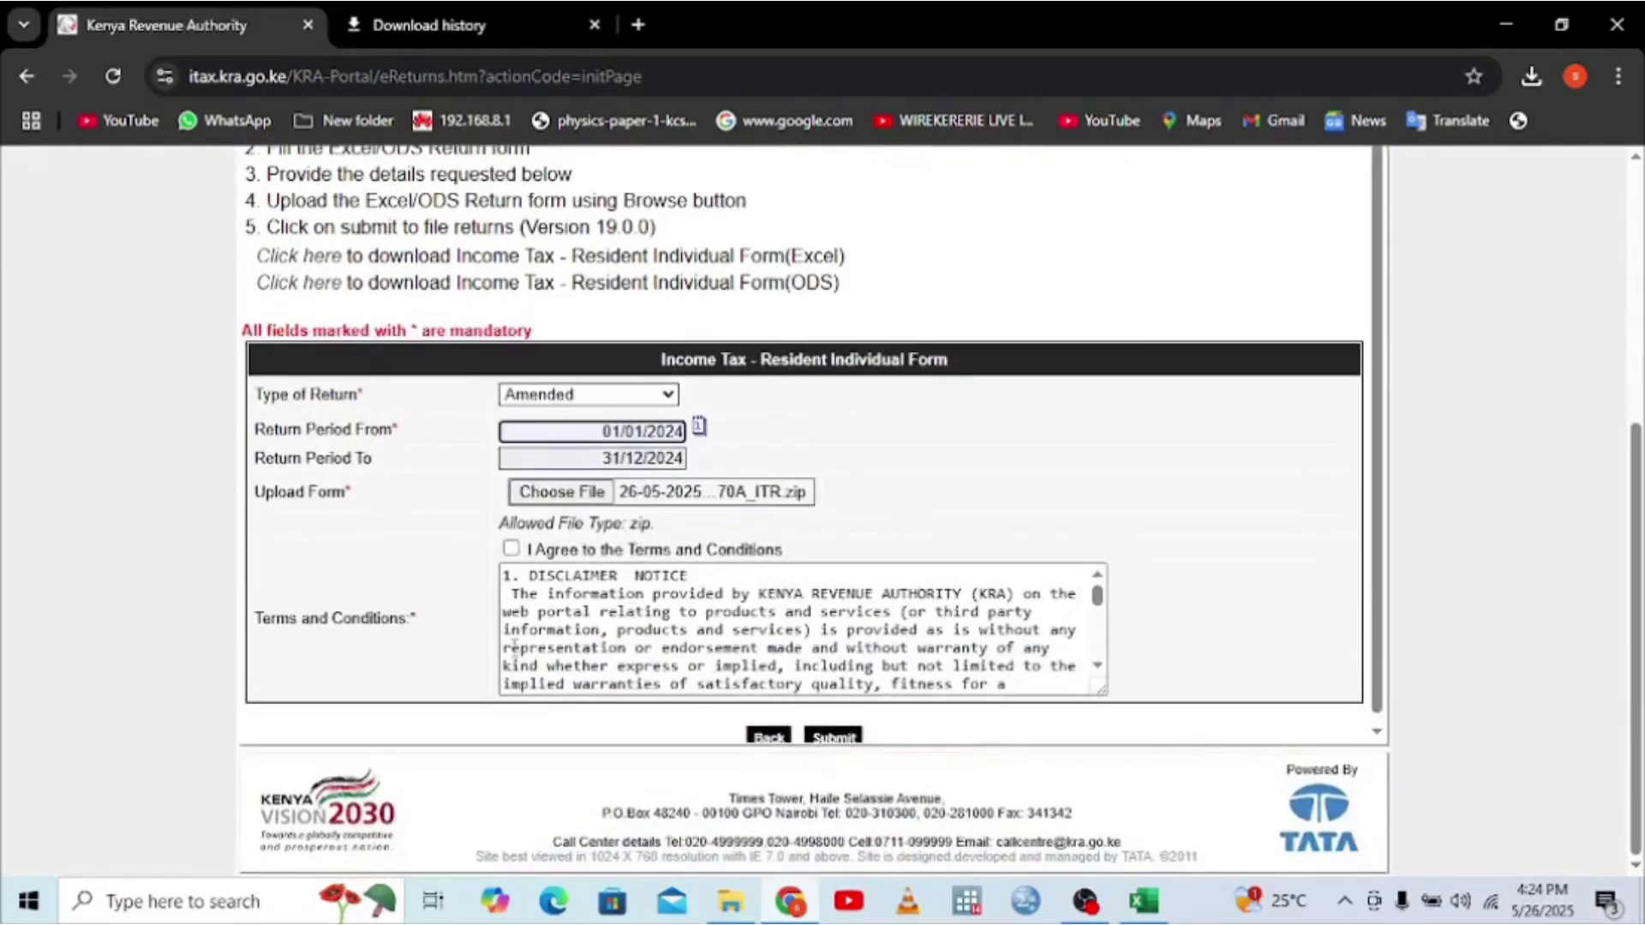
pyautogui.click(511, 548)
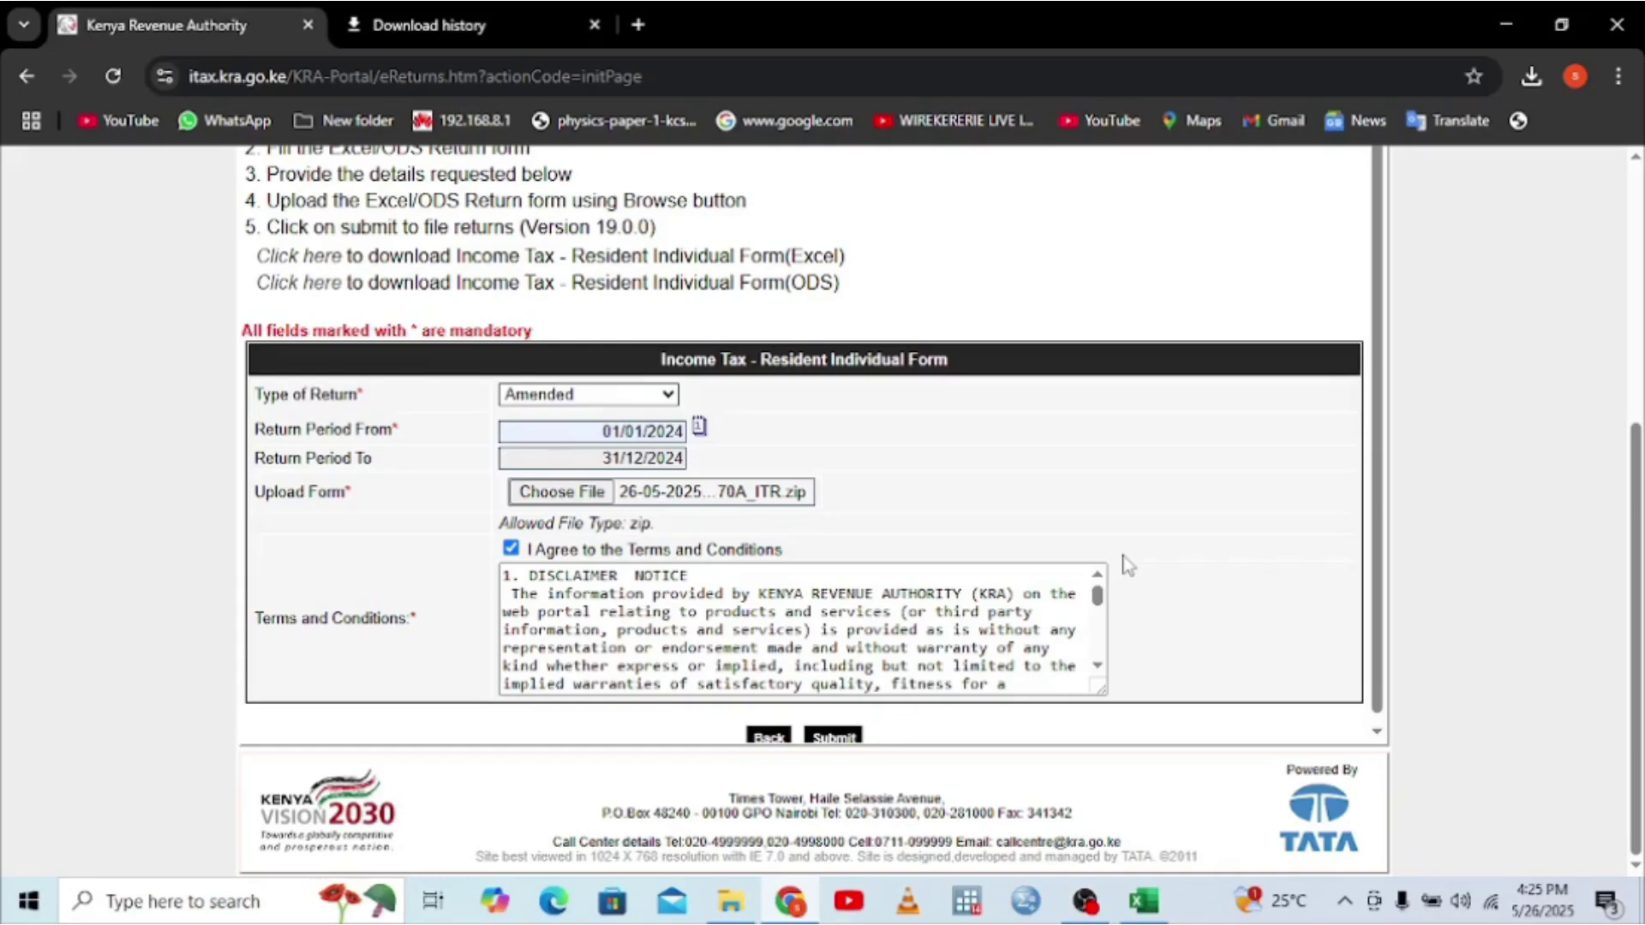
# - Go to Debt and Enforcement's Amnesty Application page, then bring up the OBS recorder window
pyautogui.click(1642, 210)
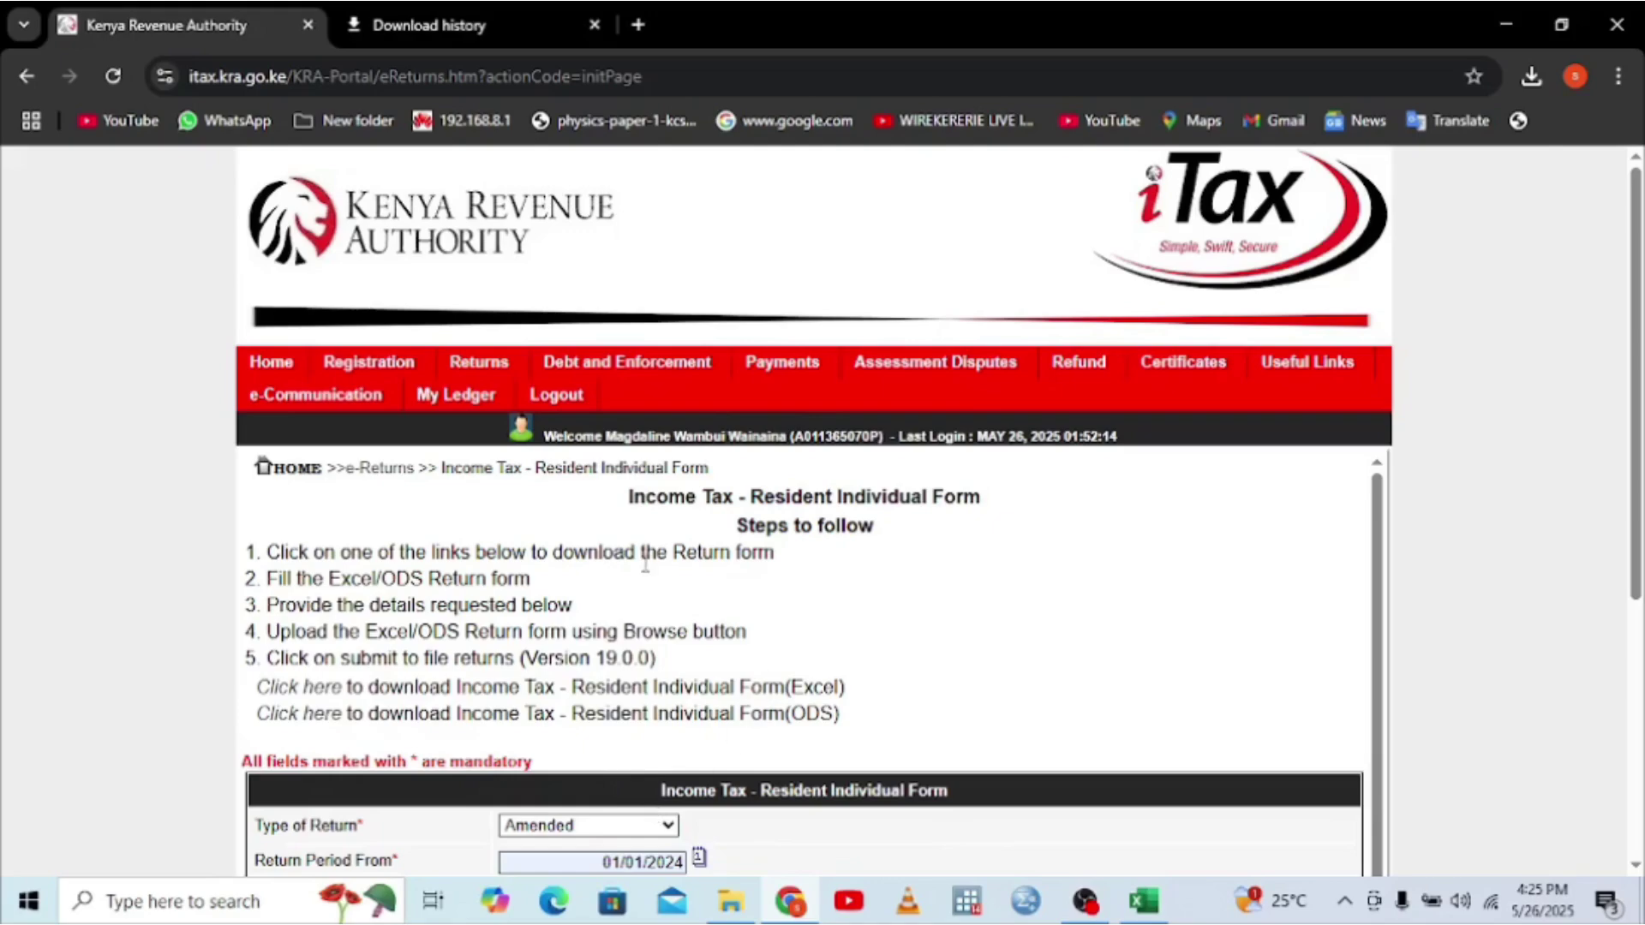
pyautogui.click(566, 395)
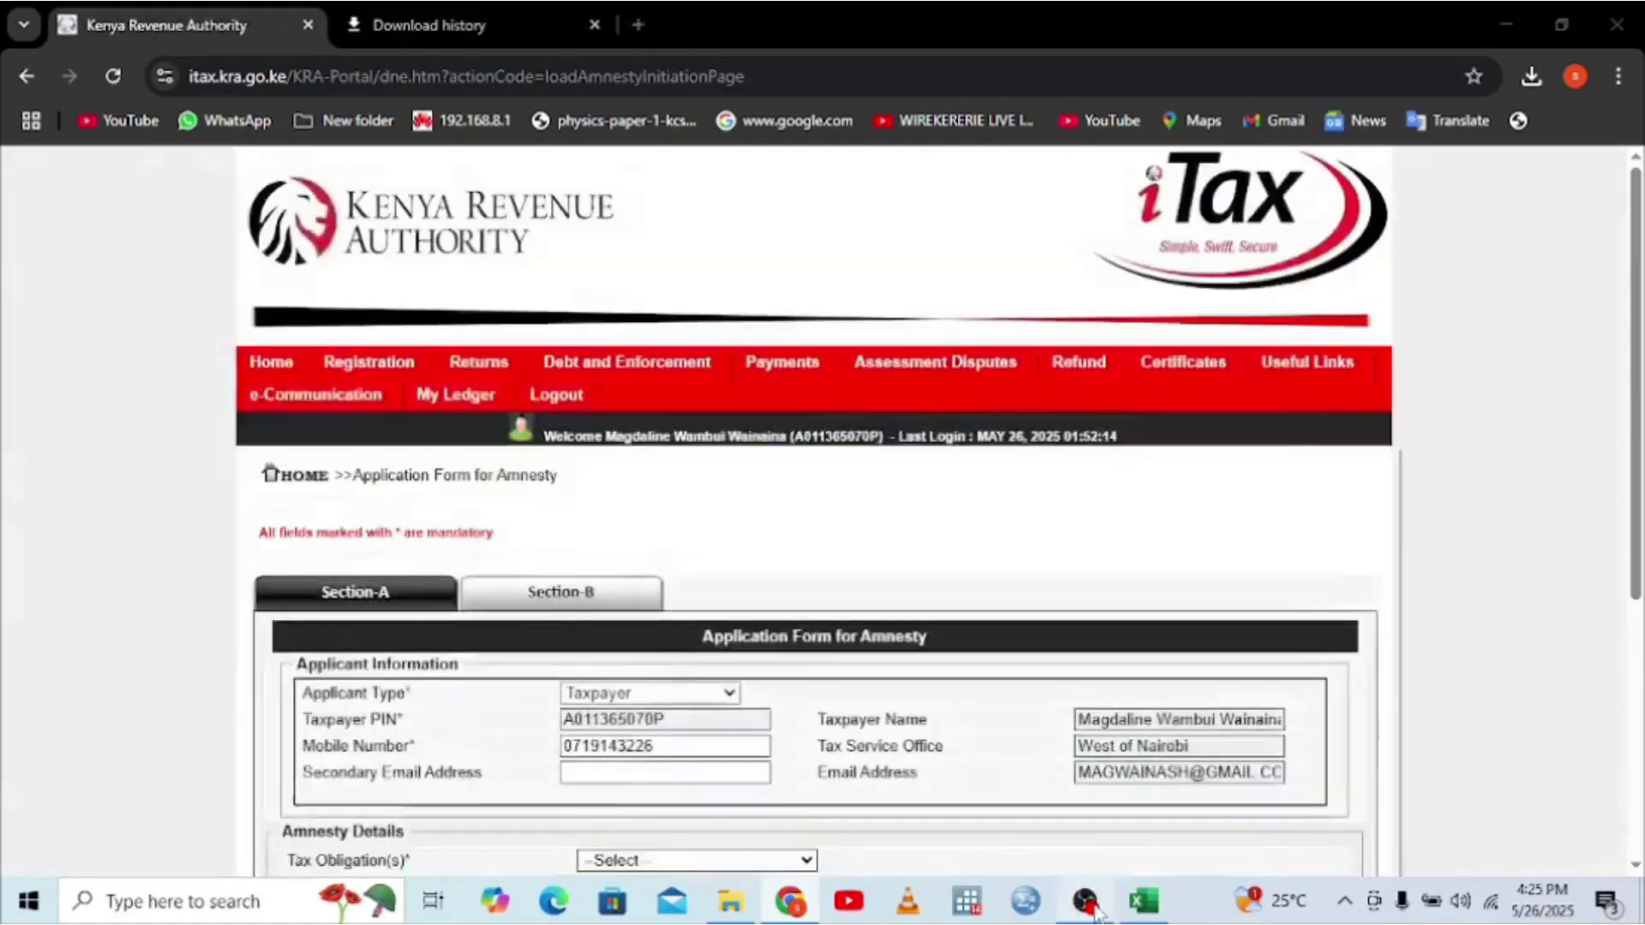
pyautogui.click(1088, 904)
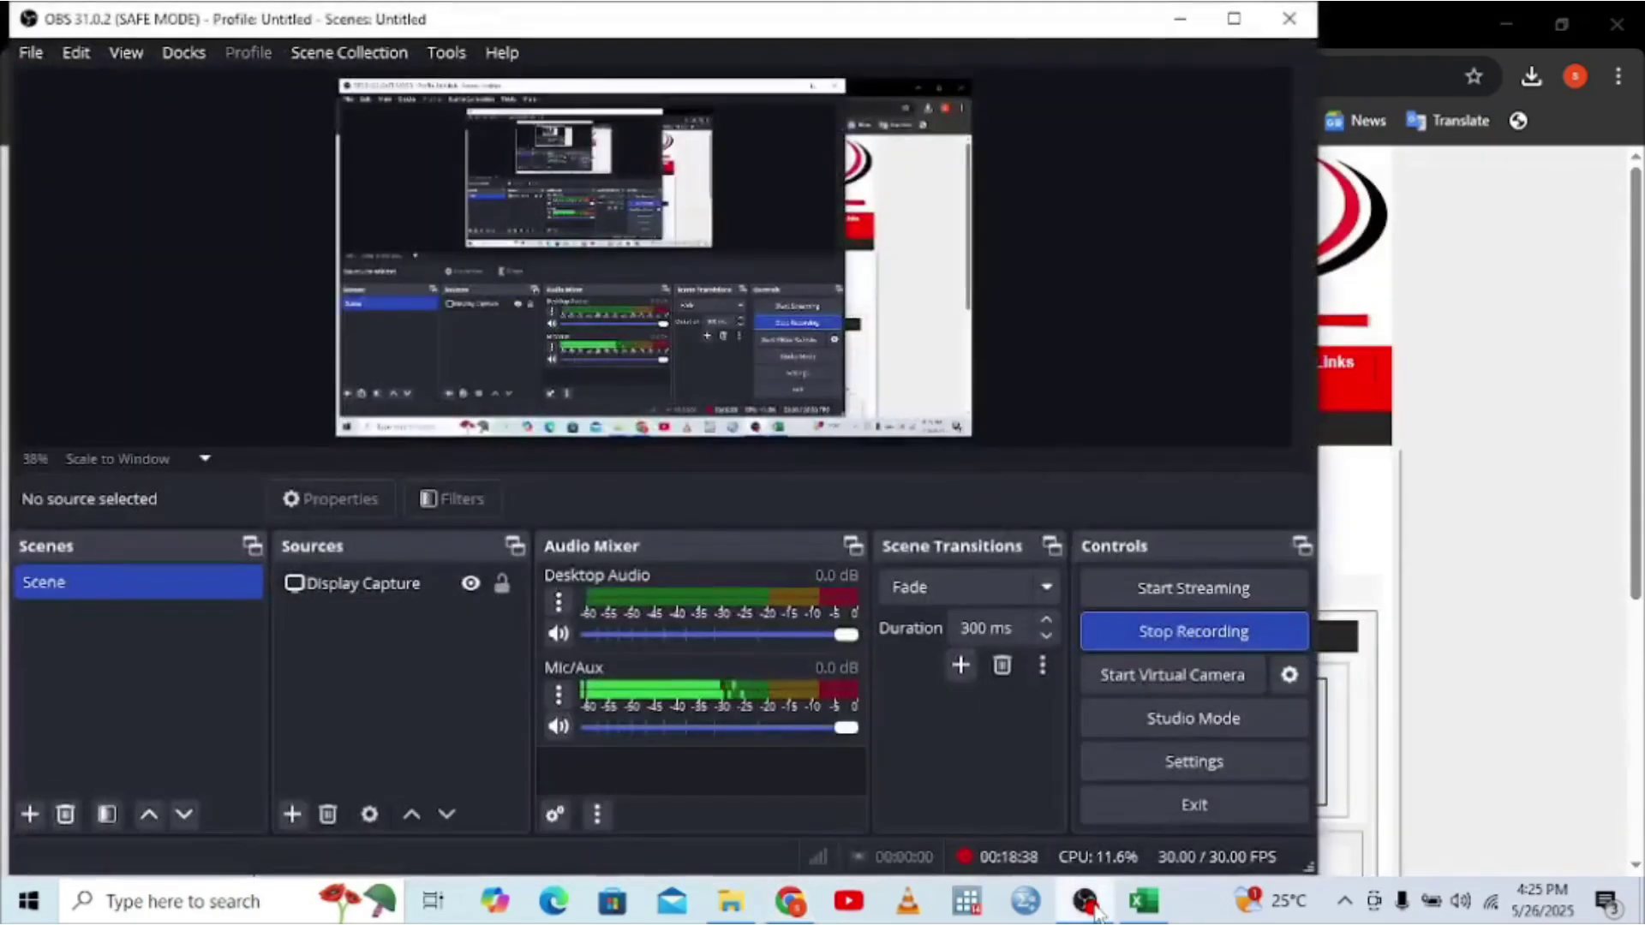